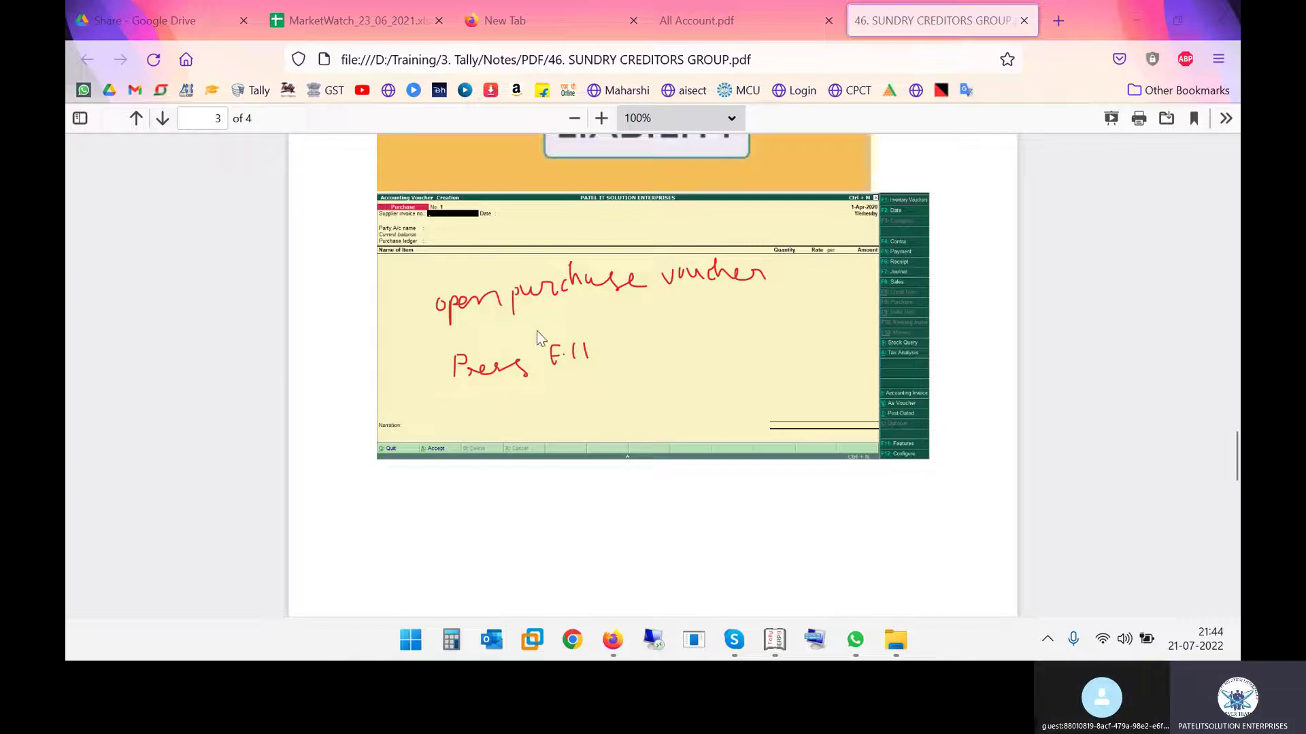
Switch to the Tally.ERP 9 company window, maximize it and start a new purchase voucher.
mouse_move(775, 642)
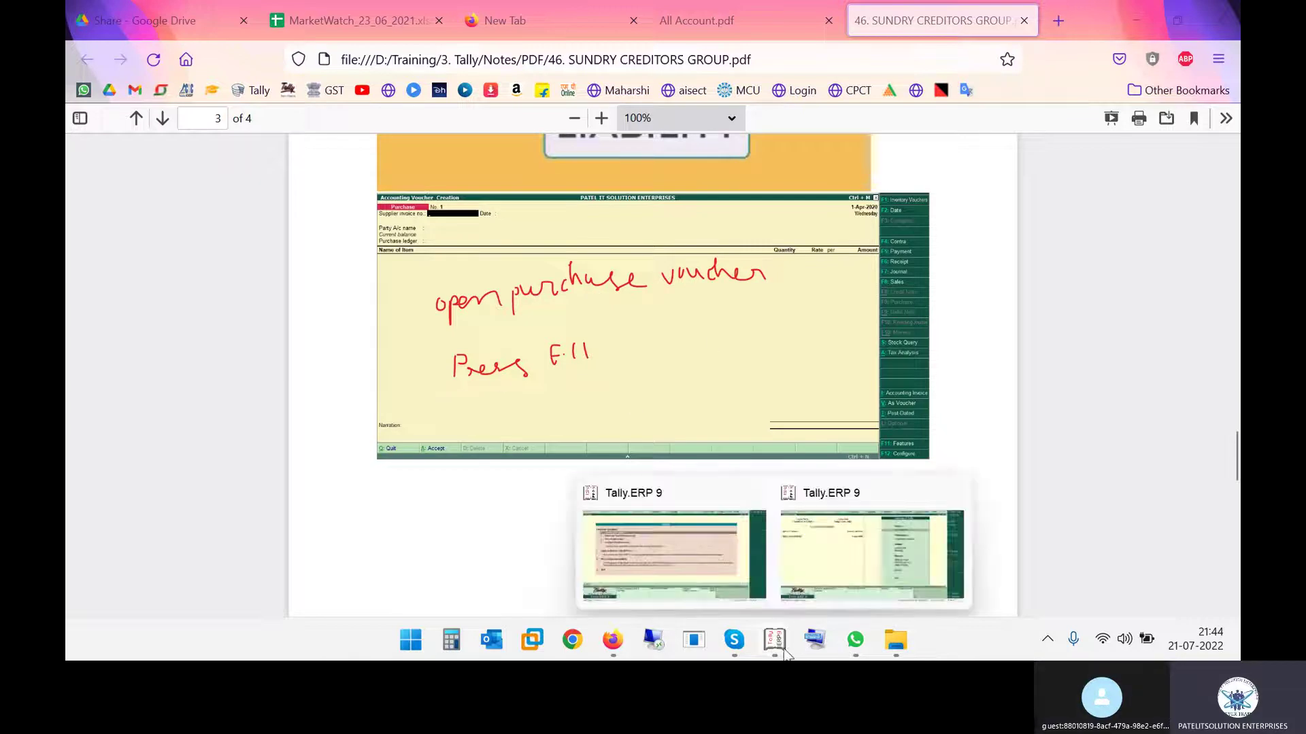
click(828, 558)
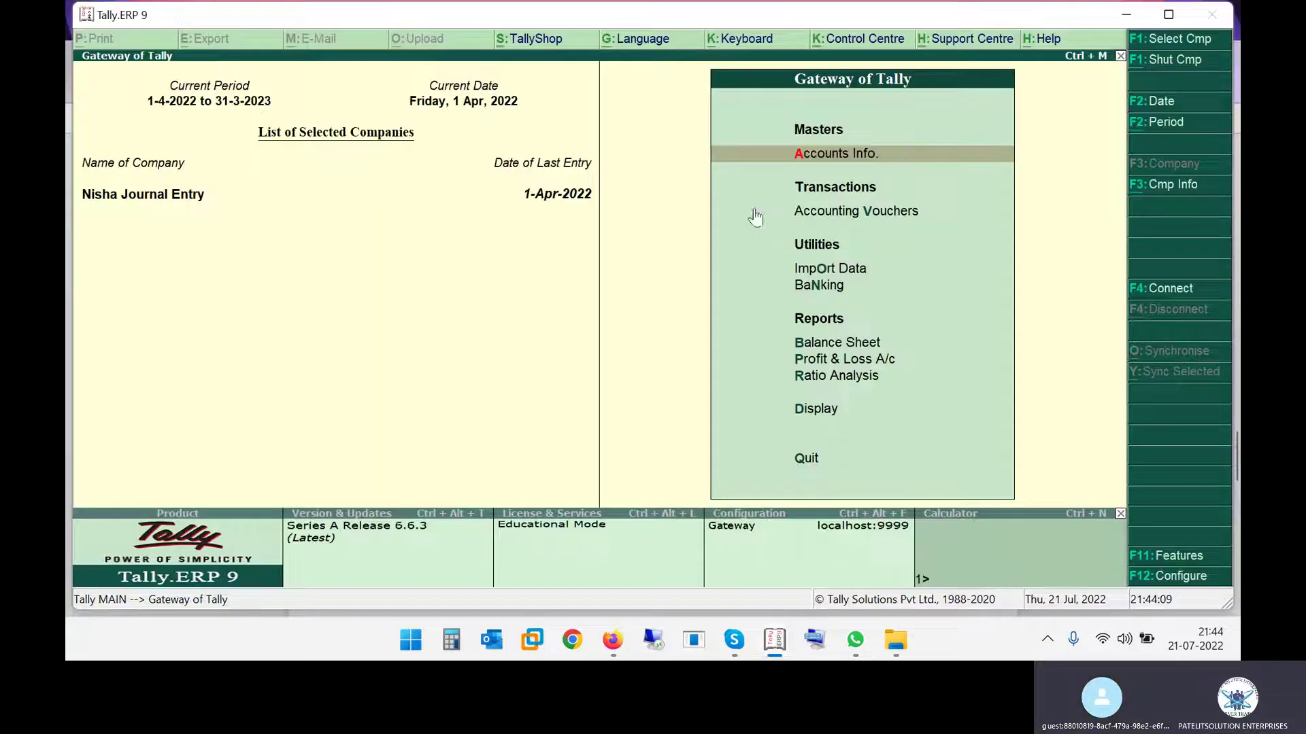
double_click(444, 13)
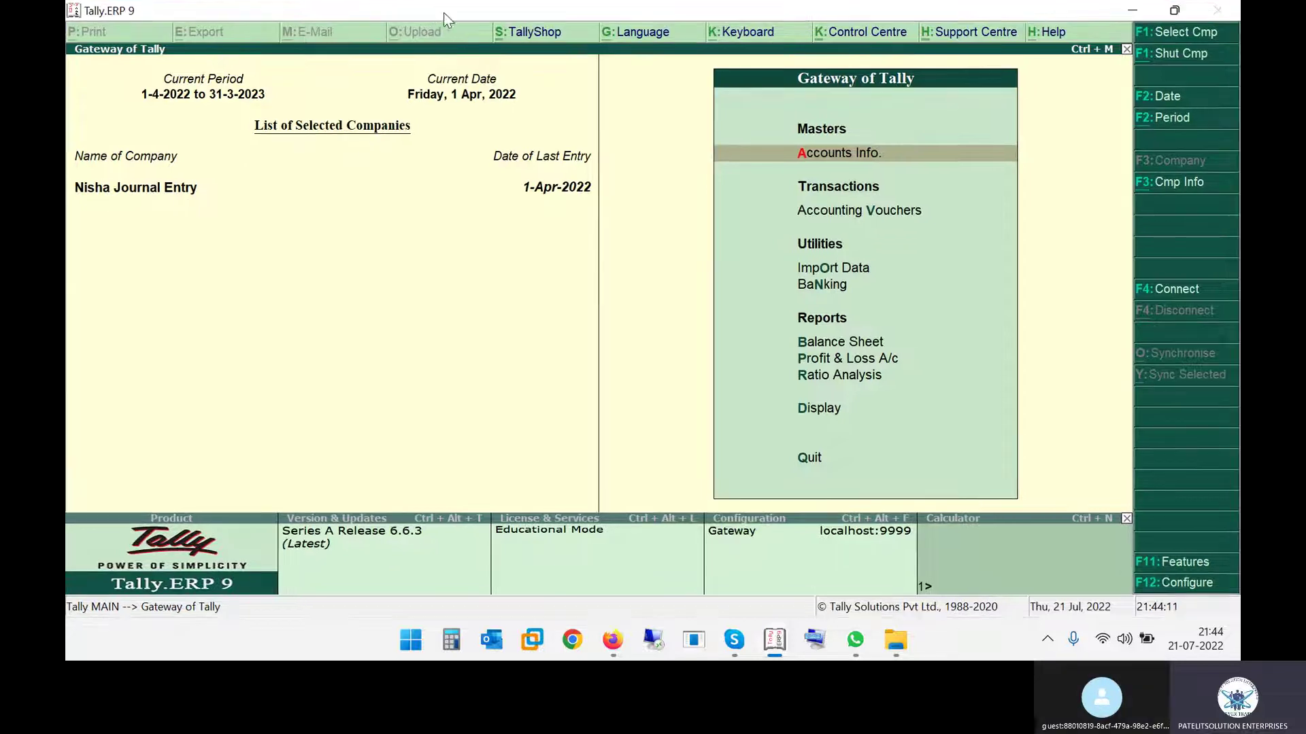
click(888, 212)
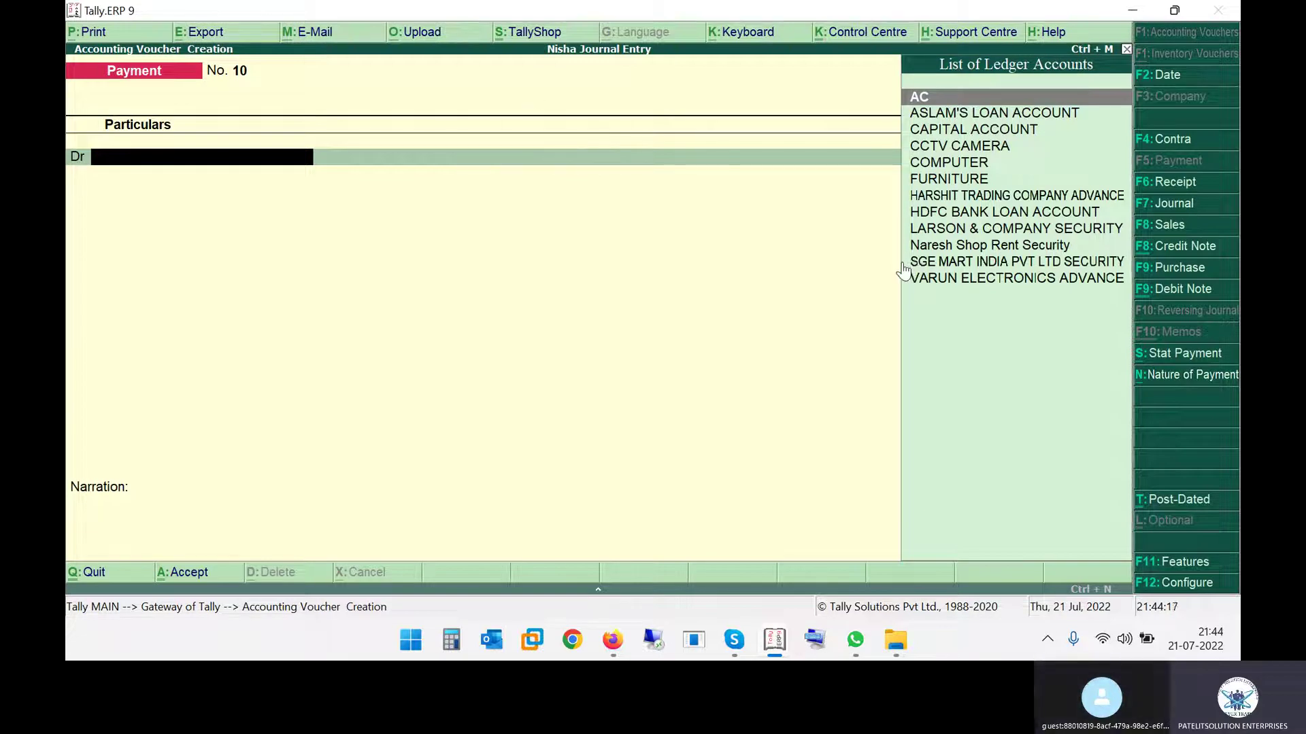
key(F9)
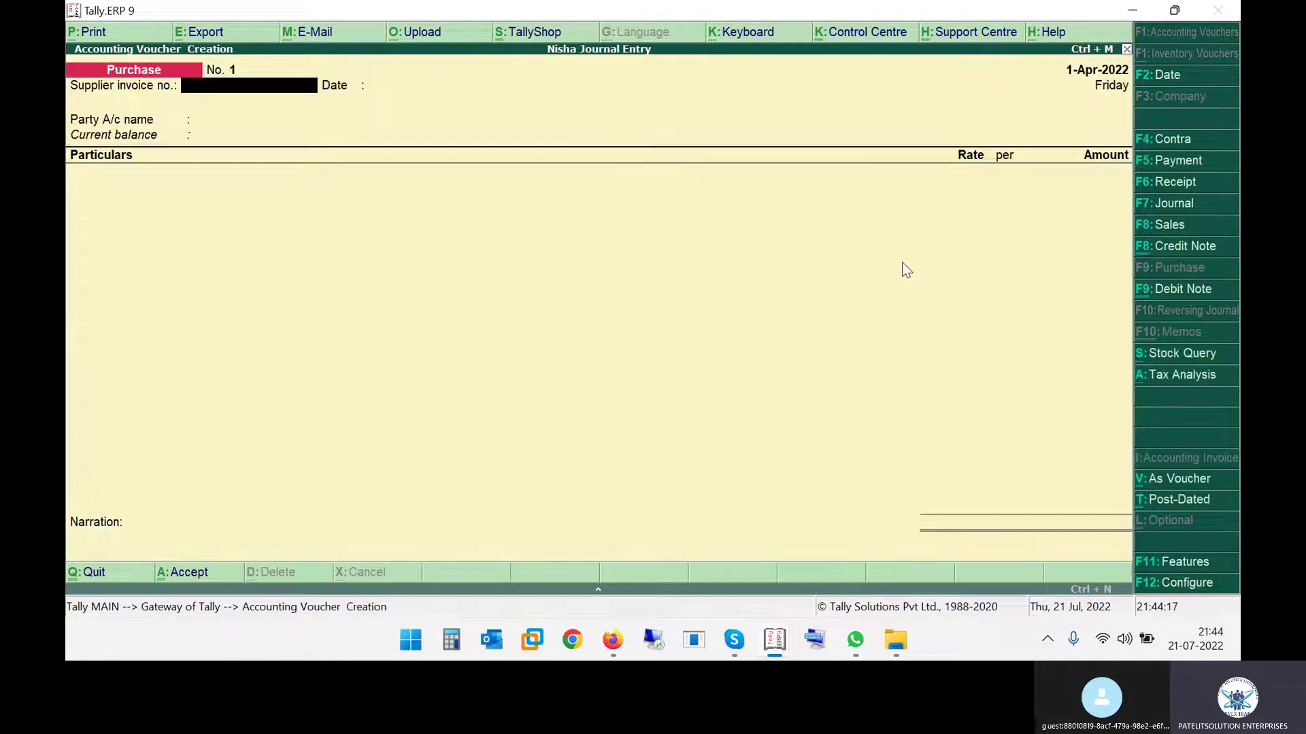
Review the company's accounting features and compare them with the feature and ledger examples in the sundry creditors PDF in Firefox.
click(1163, 546)
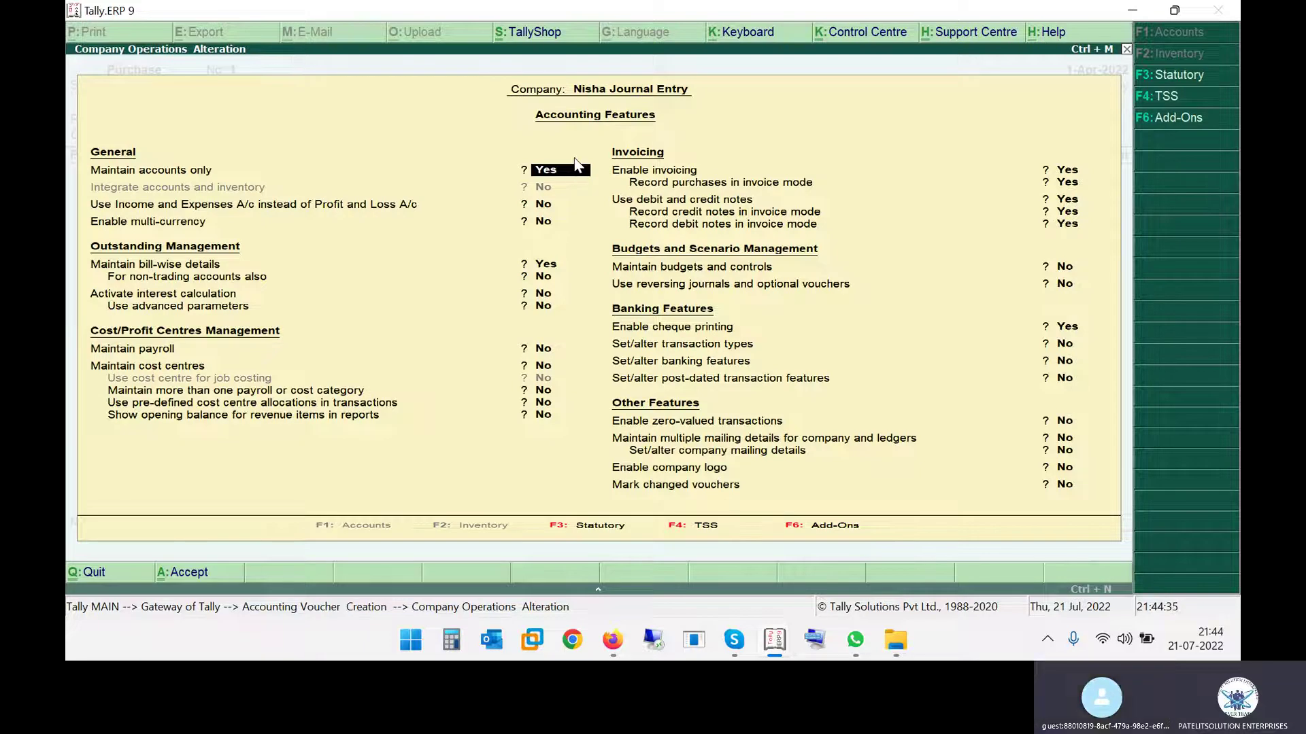
key(ctrl+a)
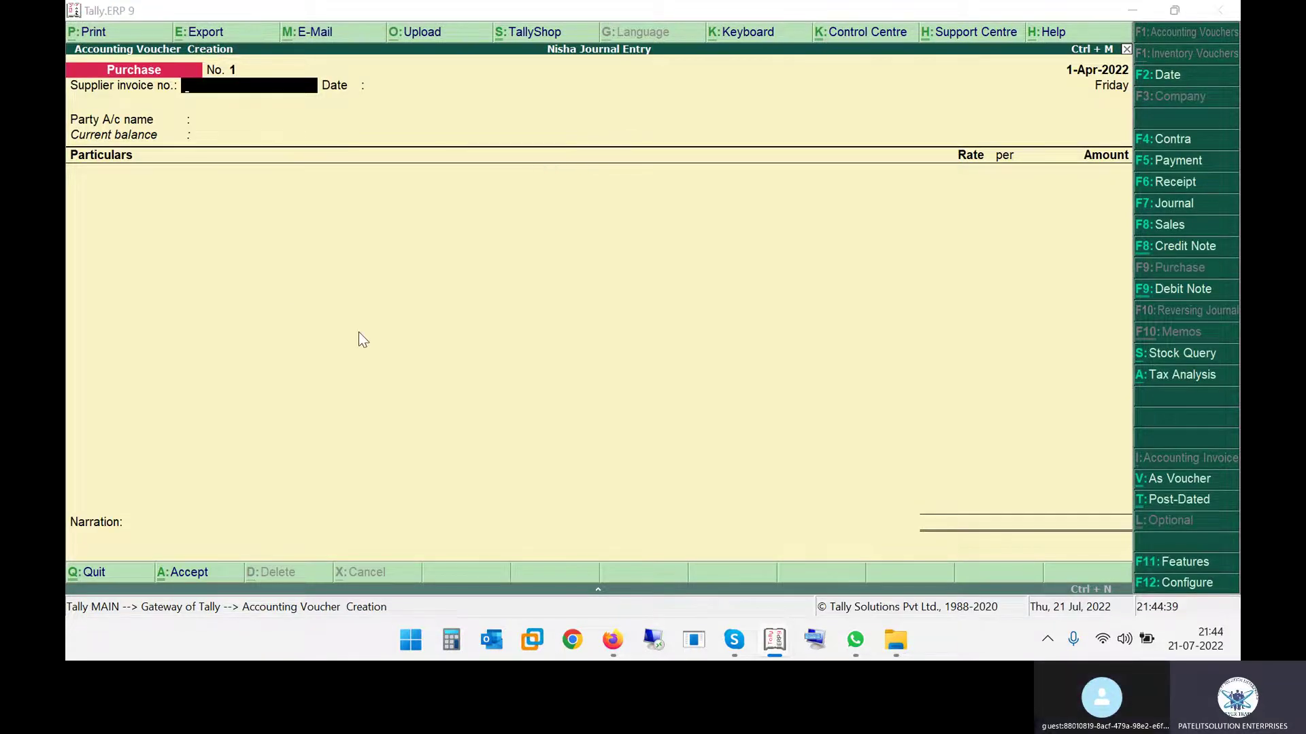
key(alt+Tab)
scroll(613, 365, down, 7)
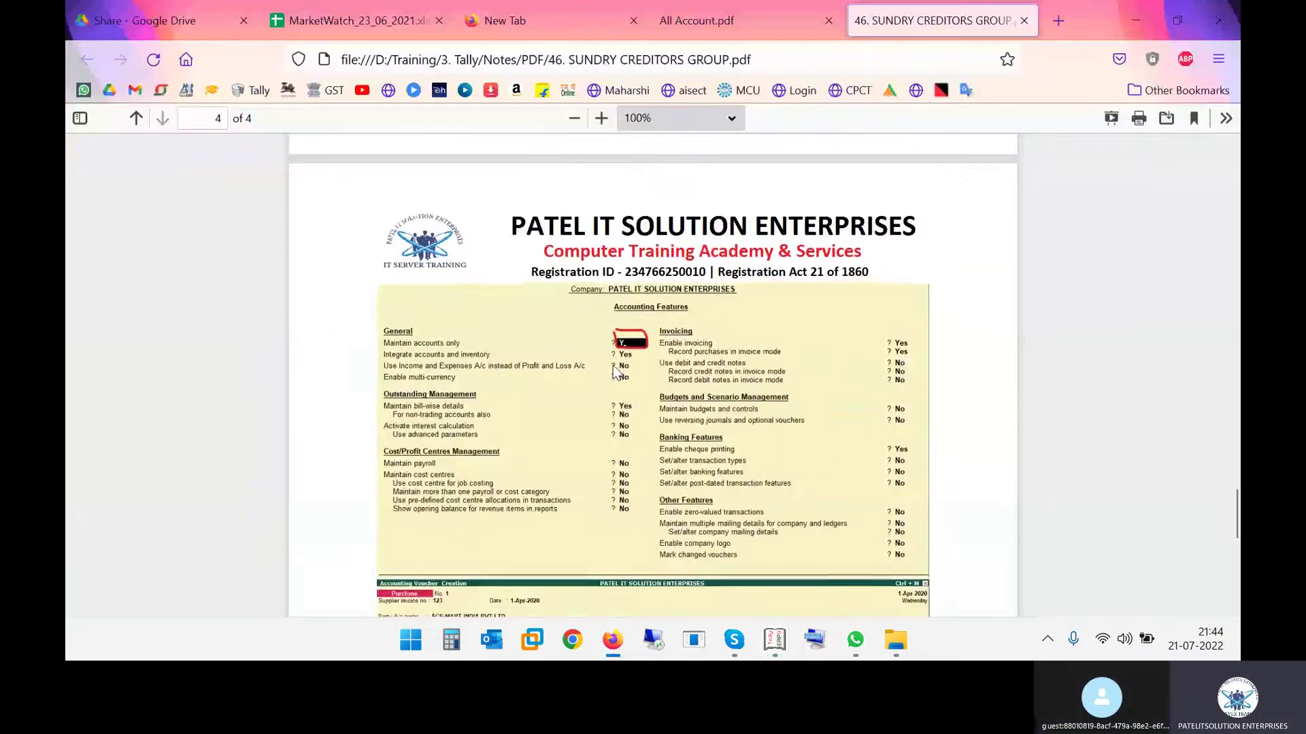
scroll(614, 365, down, 1)
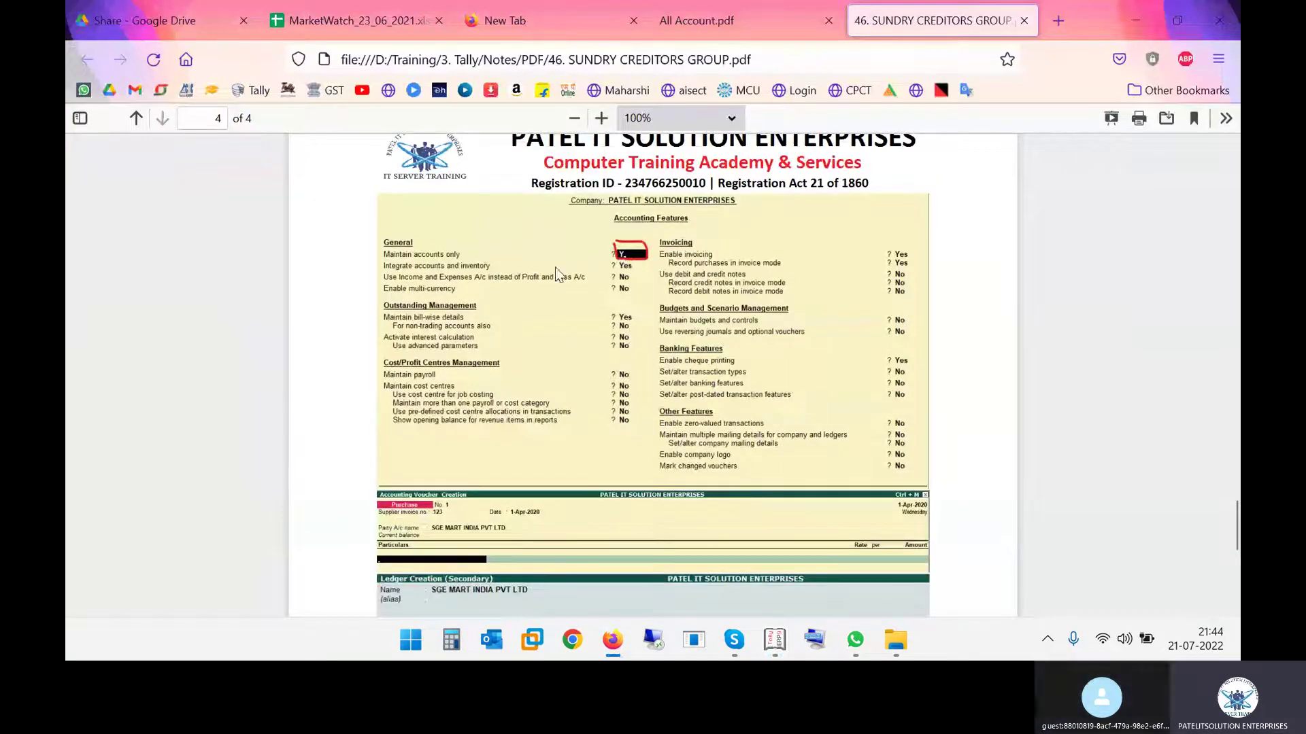
scroll(648, 258, down, 9)
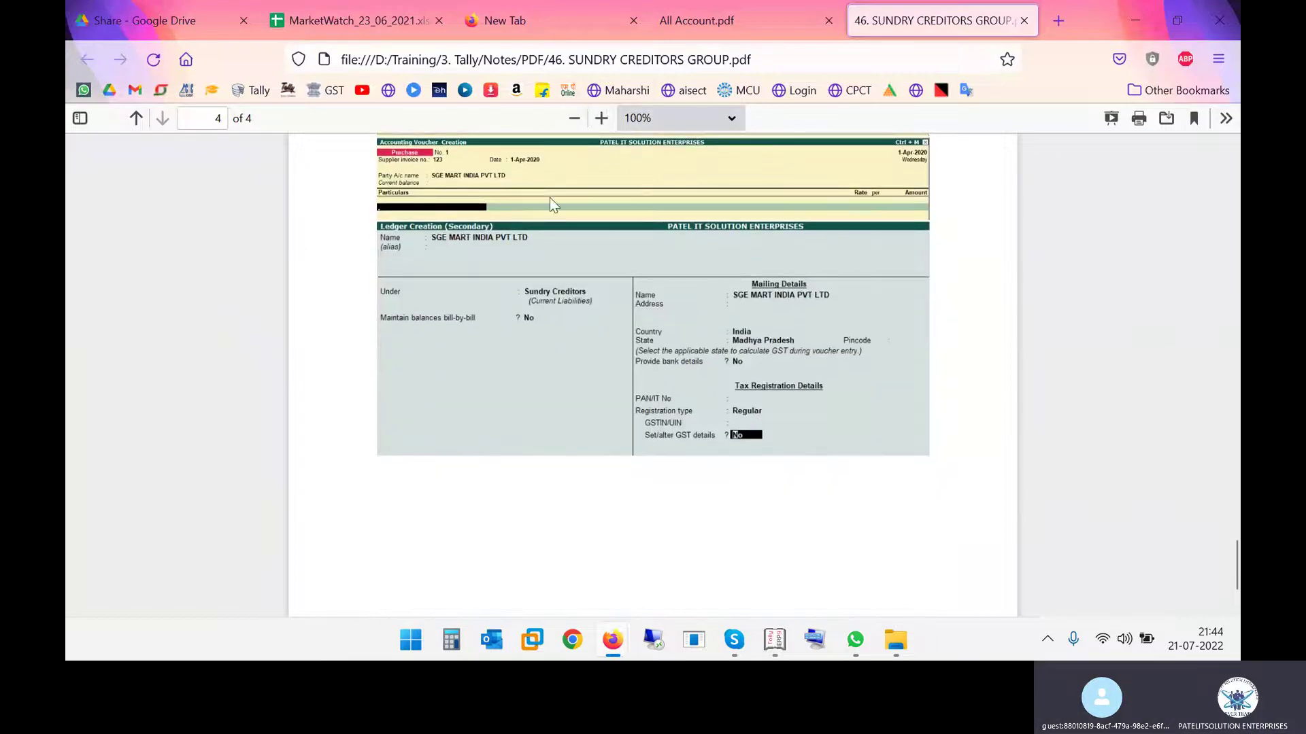
Open All Account.pdf and read the first SGE MART INDIA PVT LTD purchase entry, including its taxable value, SGST and CGST.
key(alt+Tab)
key(alt+Tab)
key(alt+Tab)
key(alt+Tab)
key(alt+Tab)
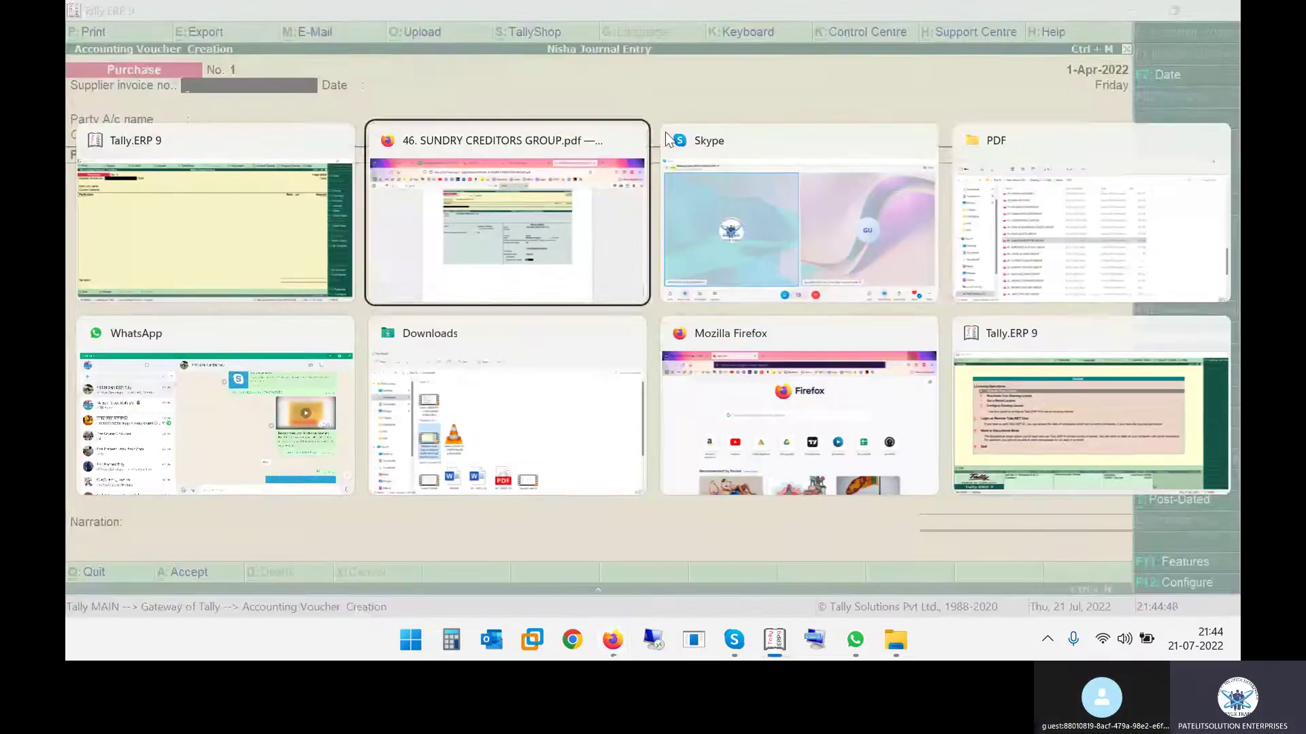
key(alt+Tab)
key(alt+Tab)
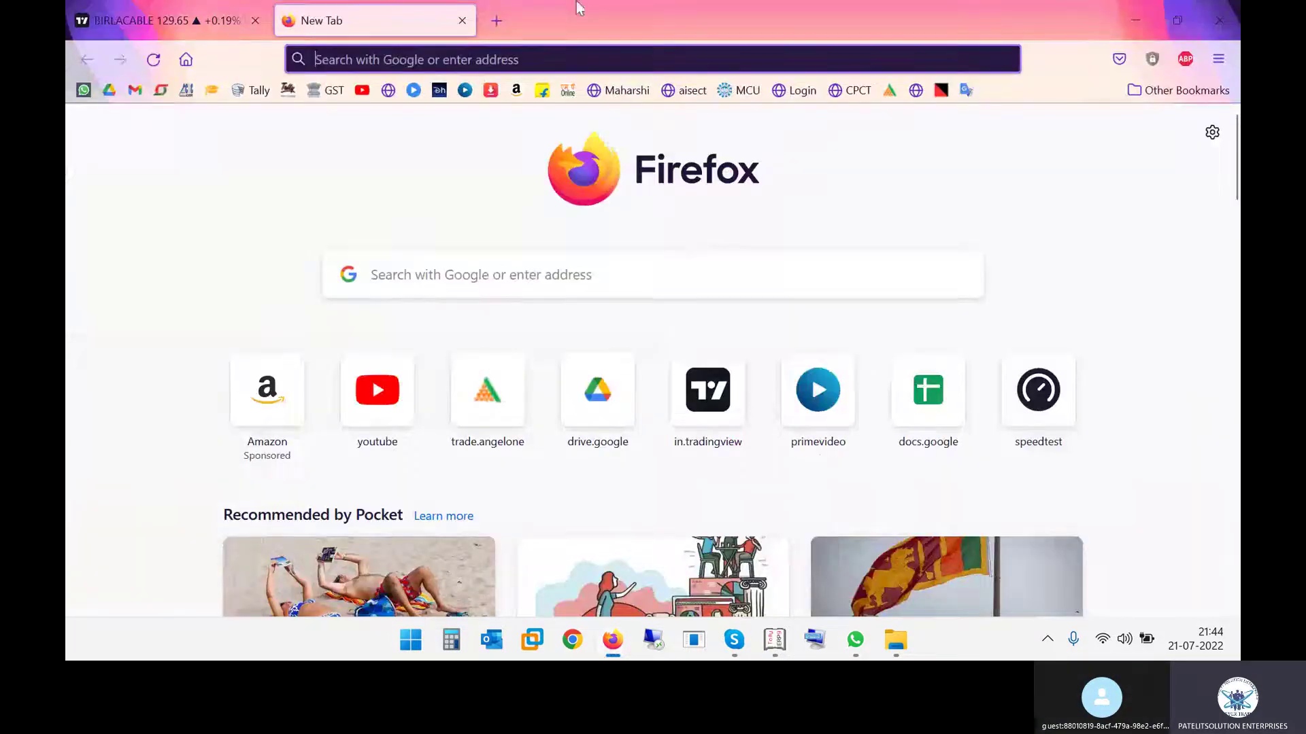
key(alt+Tab)
key(alt+Tab)
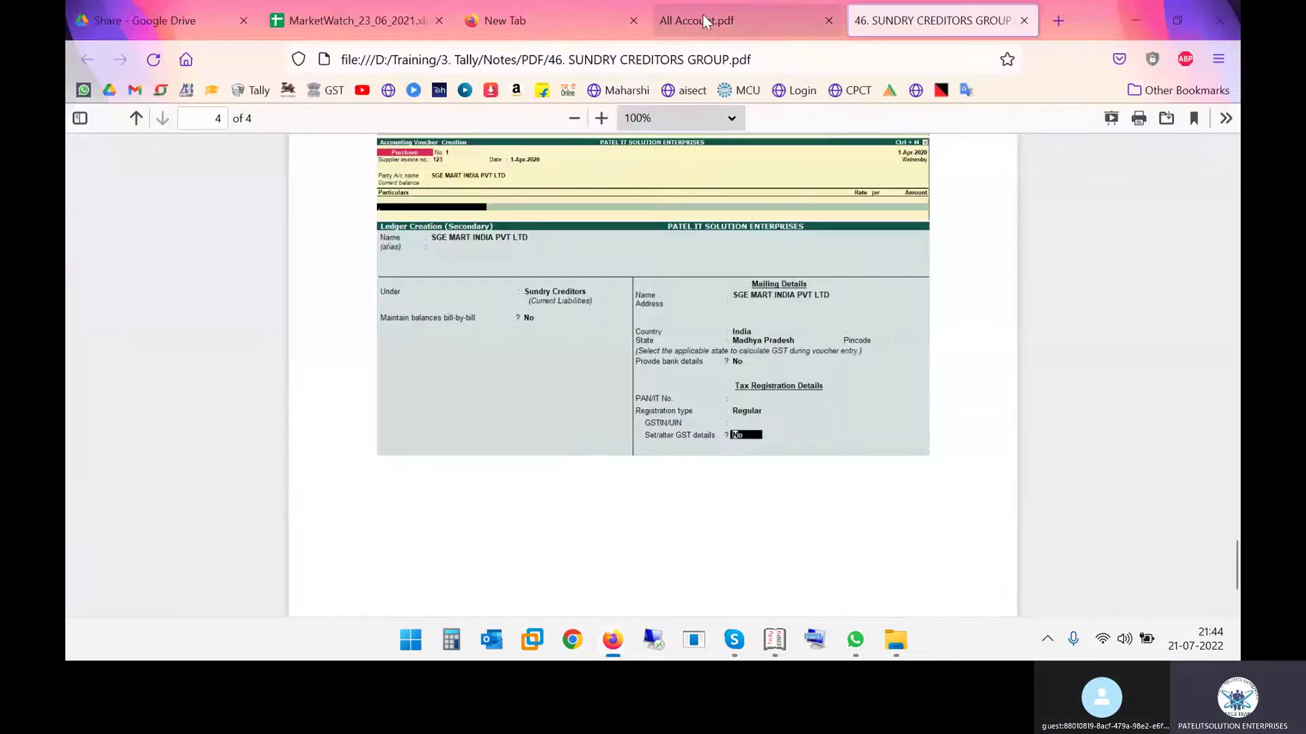
click(703, 19)
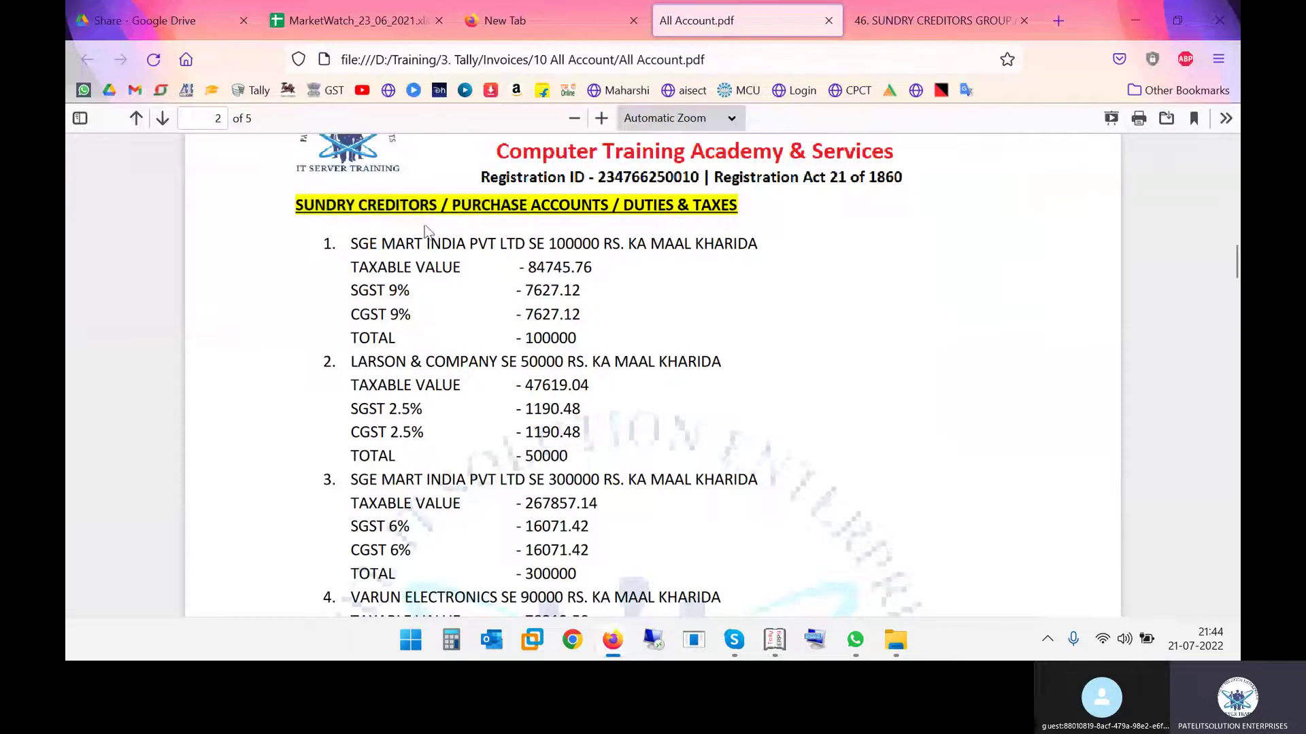
drag(358, 243, 693, 250)
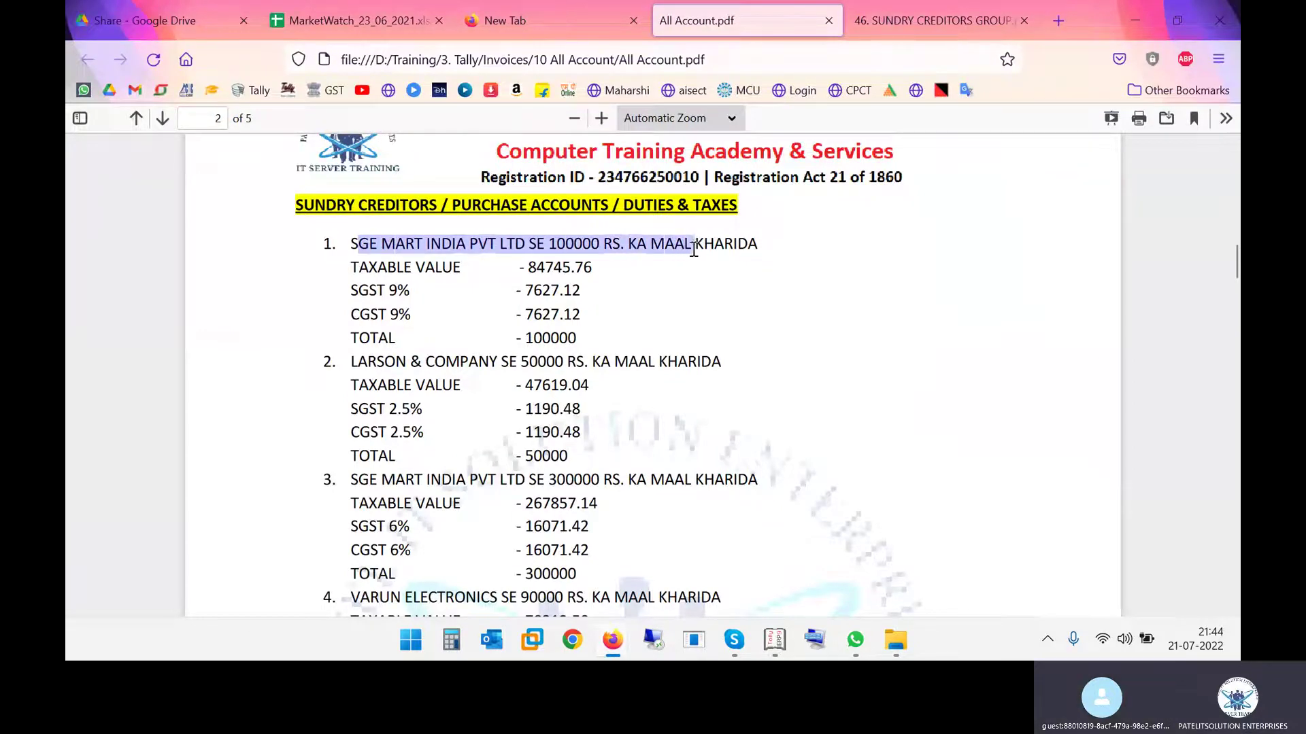
drag(376, 267, 556, 291)
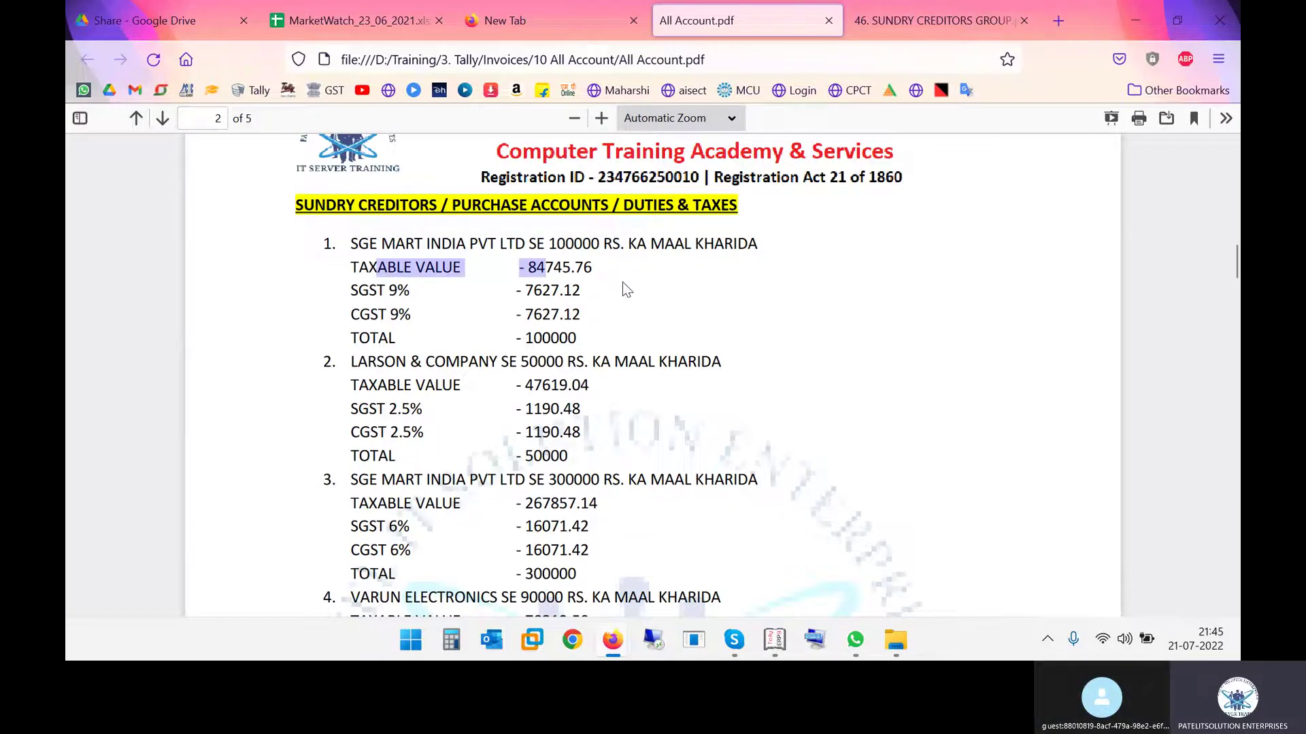
drag(377, 291, 412, 291)
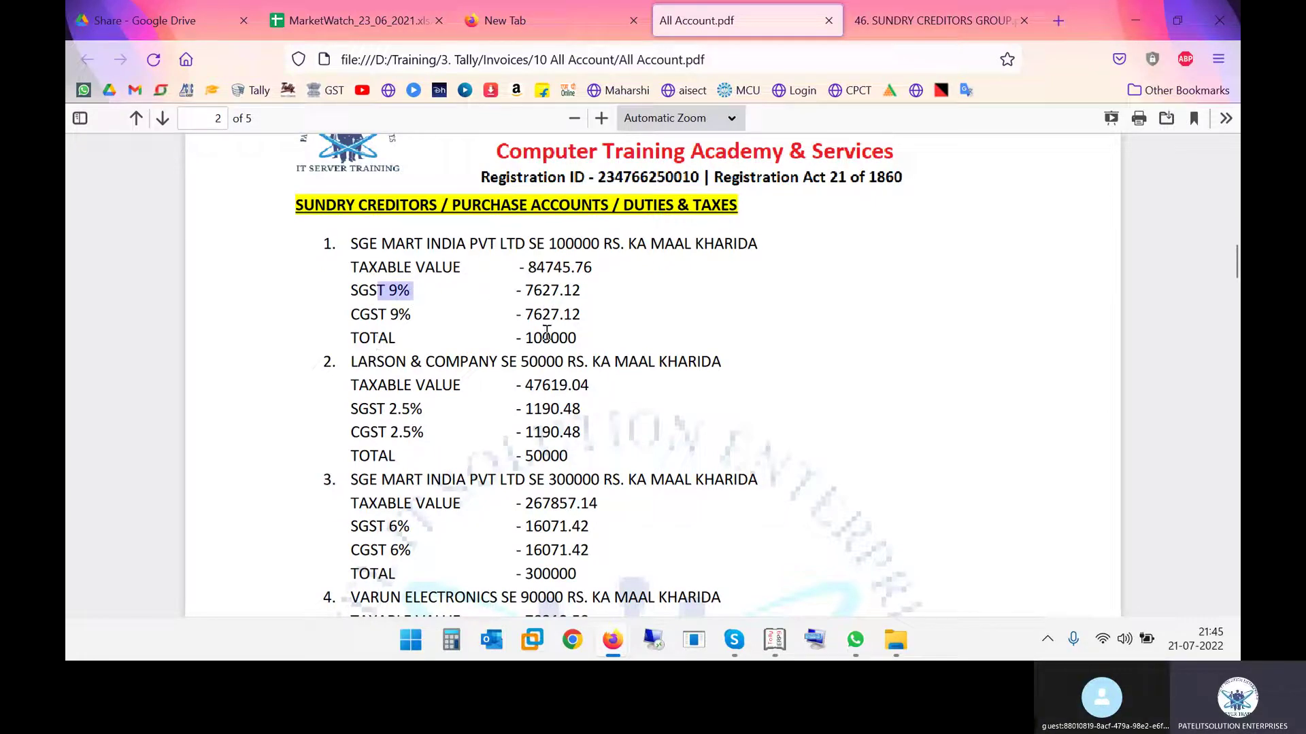
drag(358, 243, 480, 245)
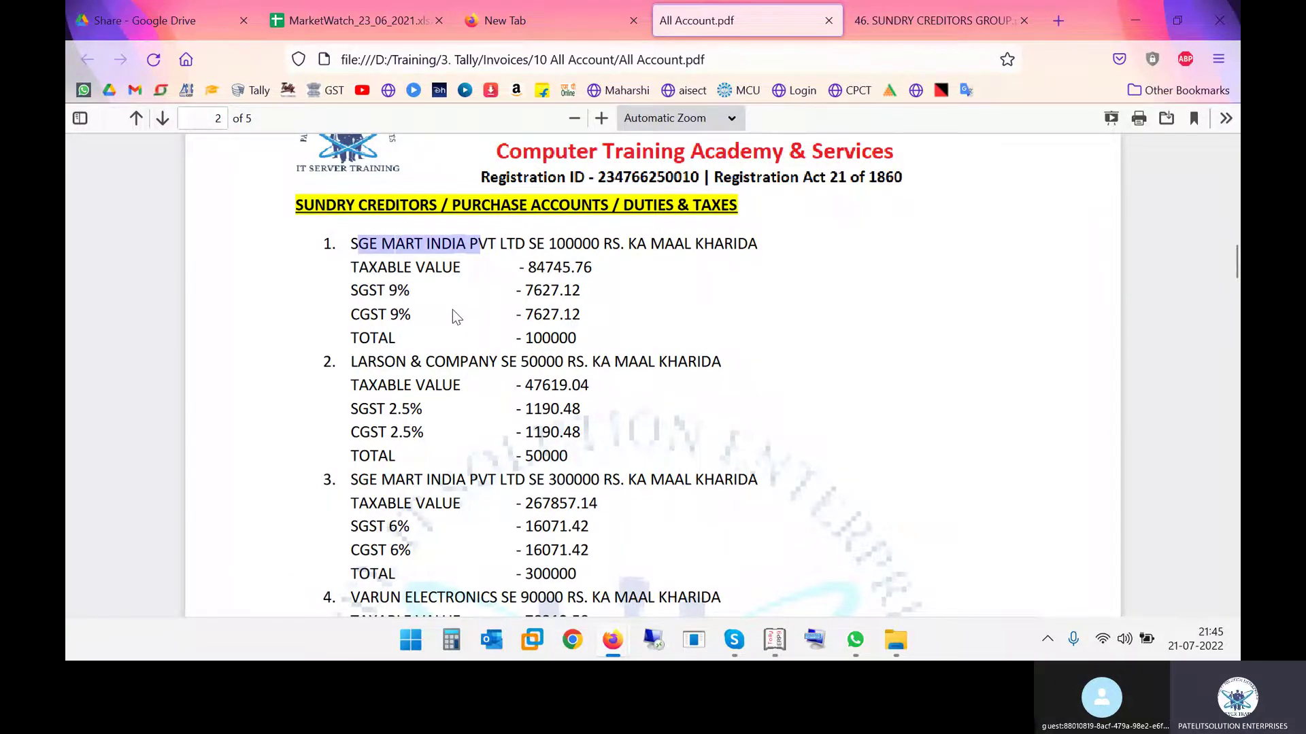
Switch back to Tally.ERP 9 and set the purchase voucher date to 01-04, supplier invoice number to 01 and invoice date to 1-Apr-2022.
key(alt+Tab)
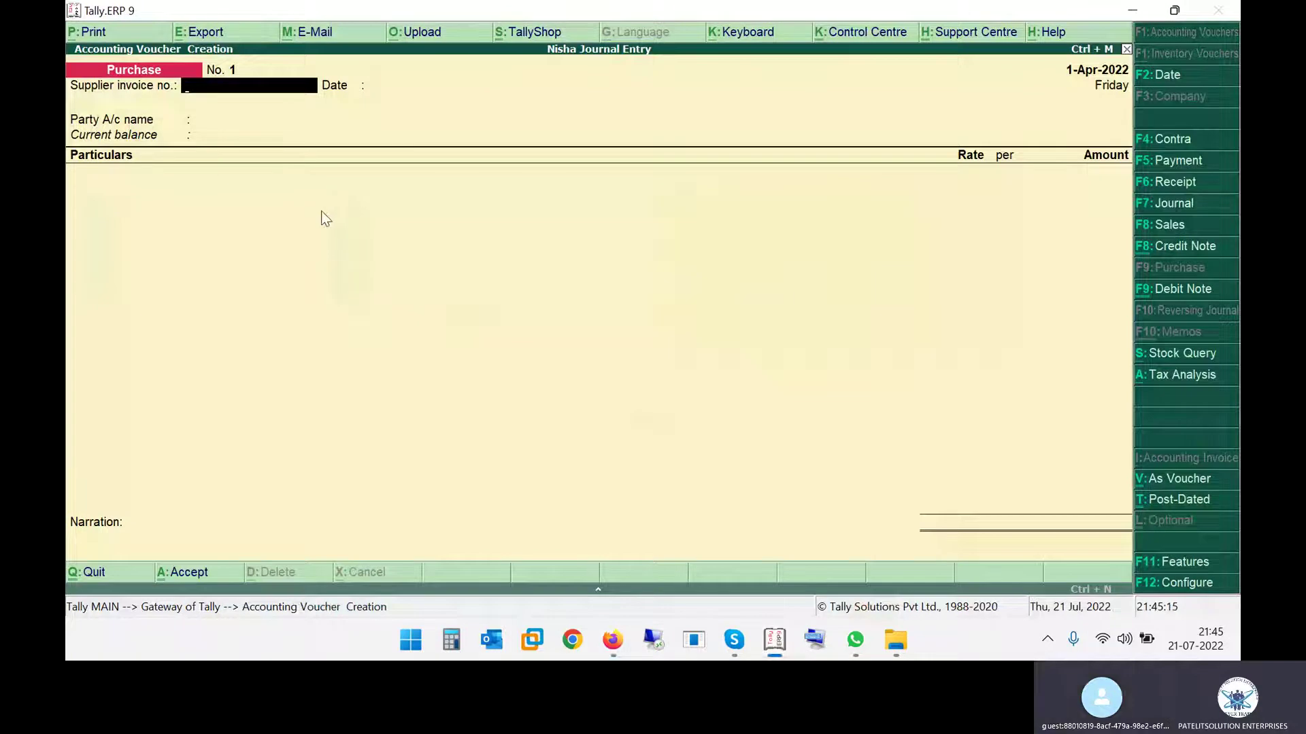
key(F2)
text(0)
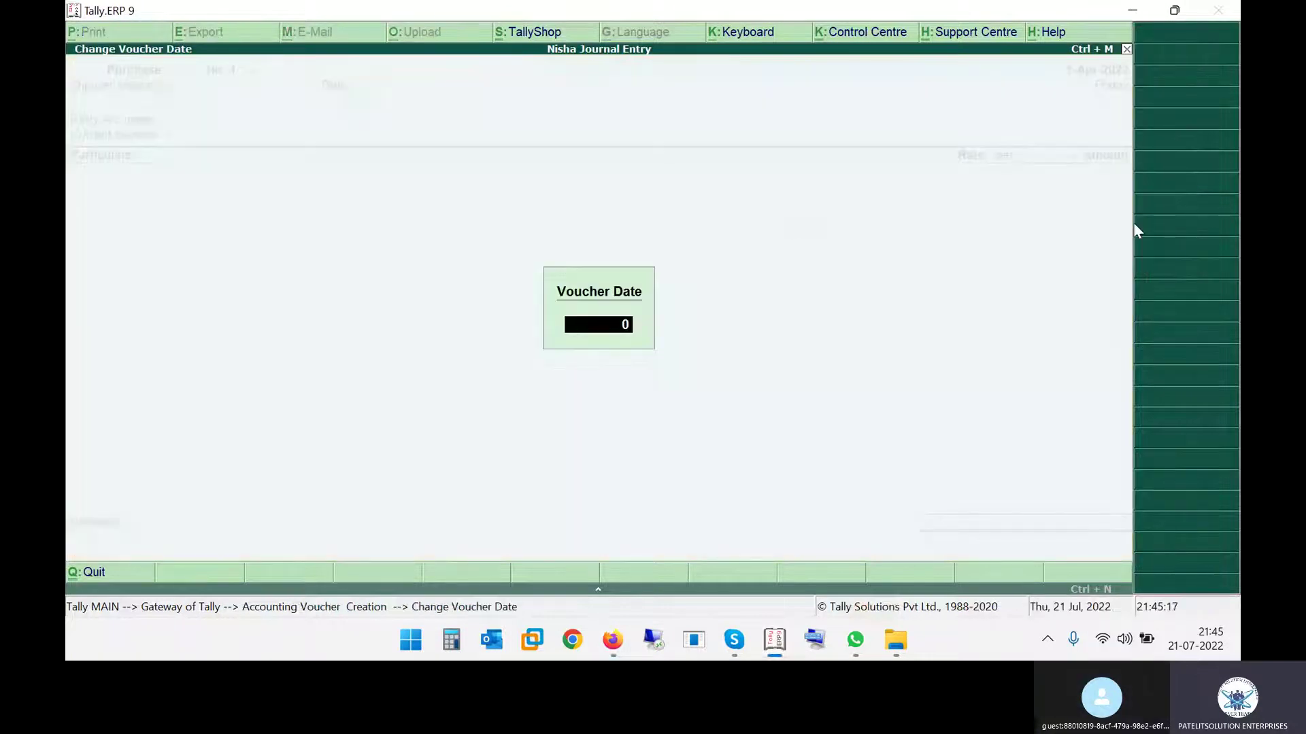
text(1-04)
key(Return)
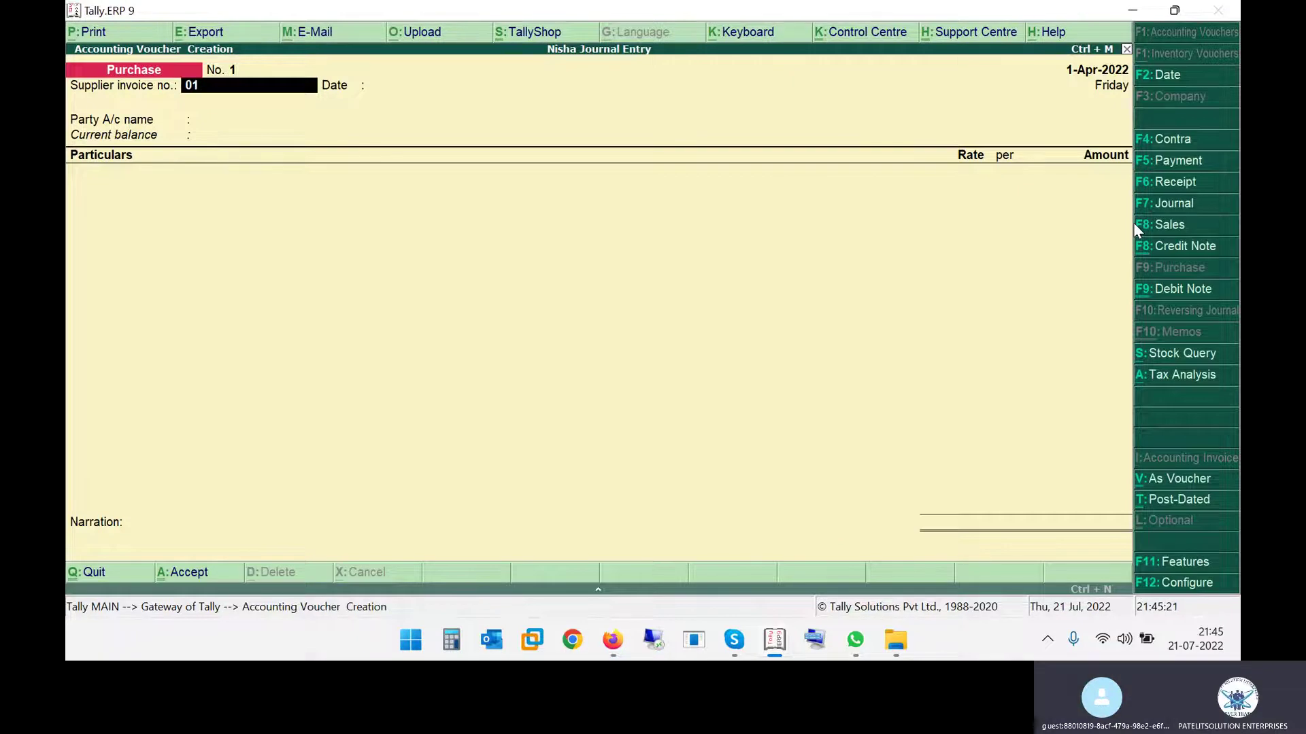
key(Return)
key(Return)
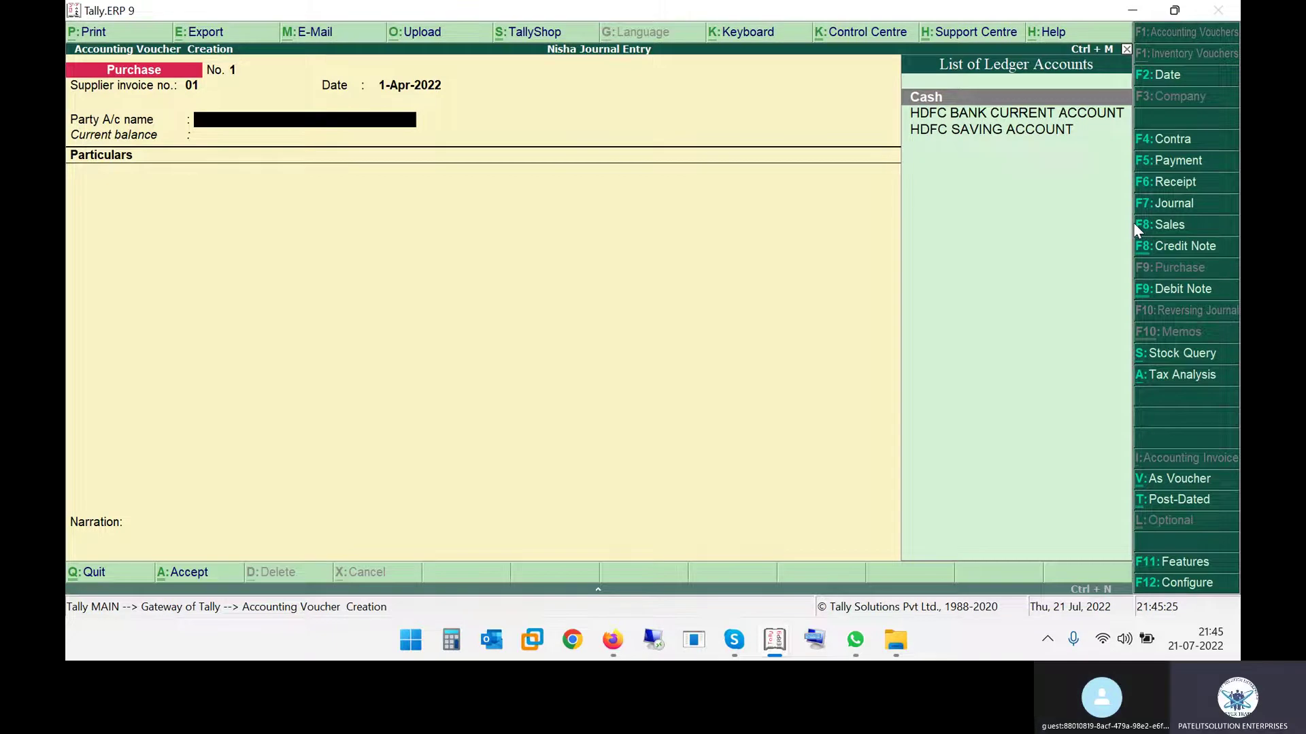
Start creating a party ledger from the voucher's party account field and name it SGE MART INDIA PVT LTD.
key(alt+c)
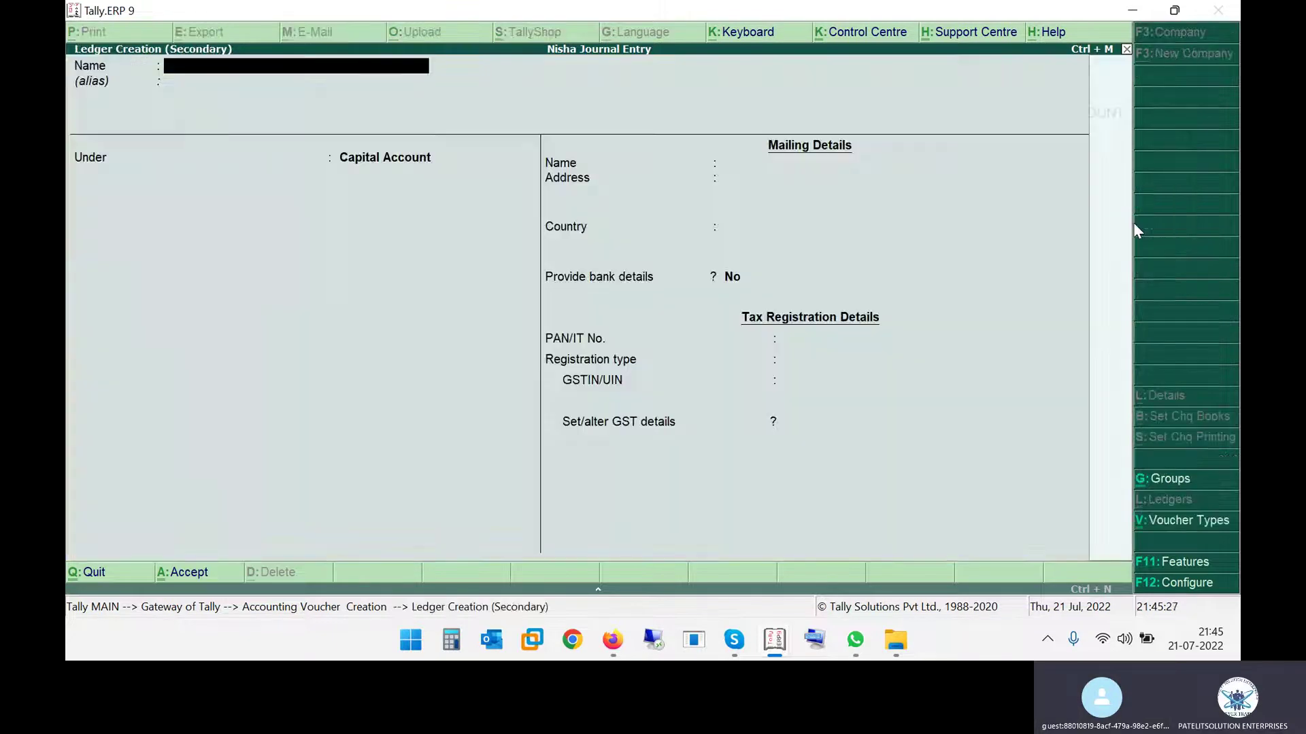
text(SGE)
key(alt+Tab)
key(alt+Tab)
text(MART INDIA PVT)
key(BackSpace)
key(BackSpace)
text(VT LTD)
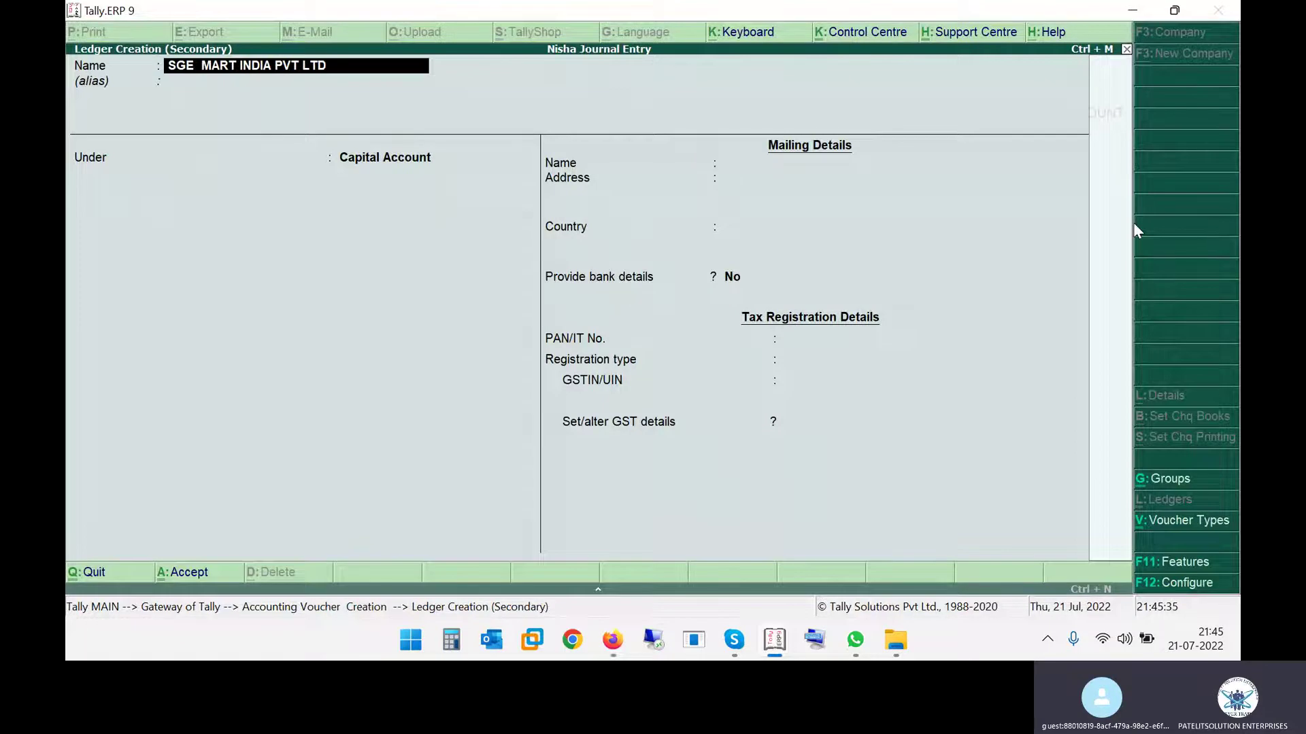
Place the new ledger under the Sundry Creditors group and set bill-by-bill balances to No.
key(Return)
key(Return)
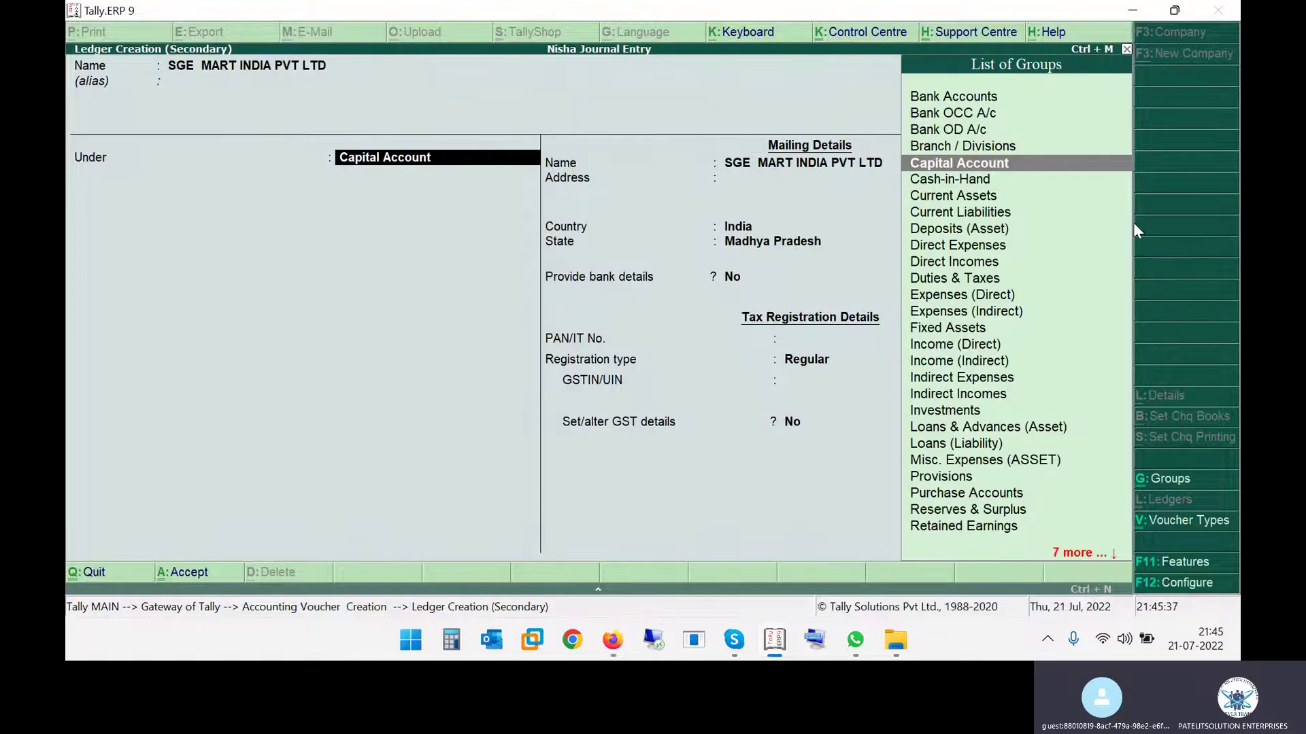
text(SUND)
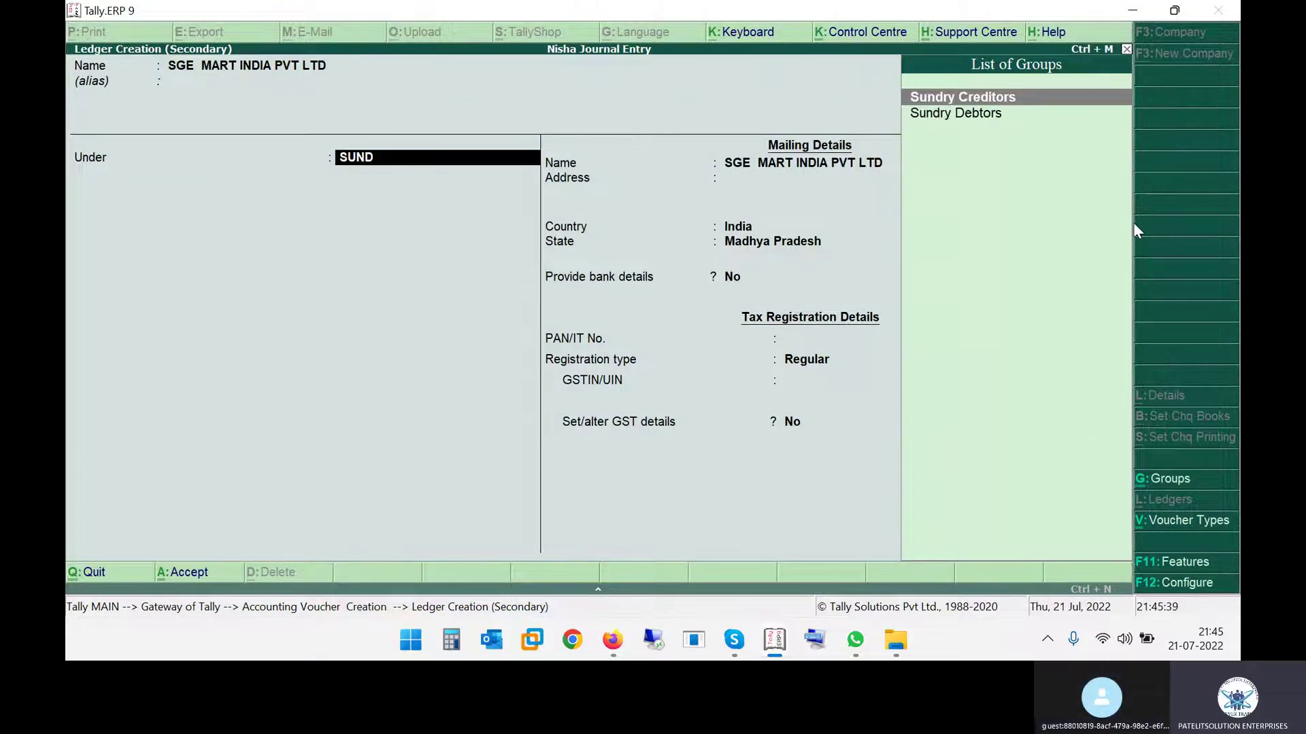
key(Return)
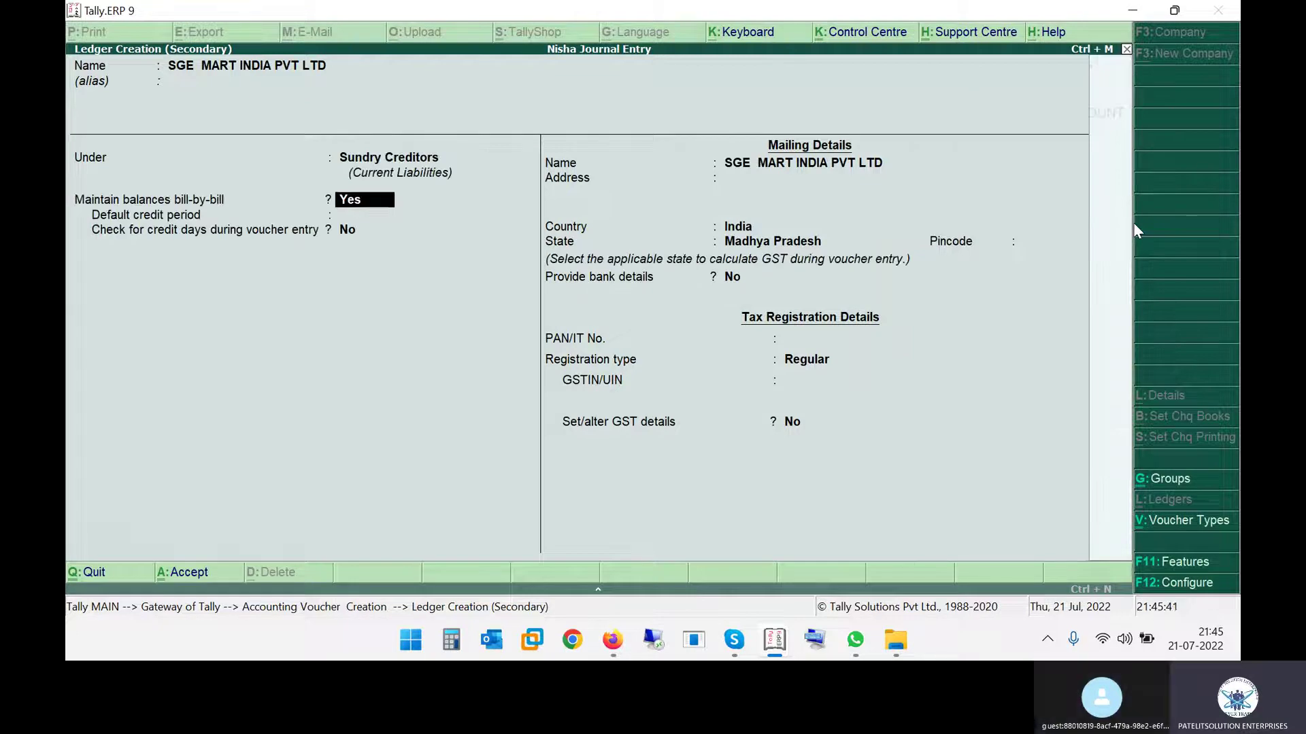
key(n)
key(Return)
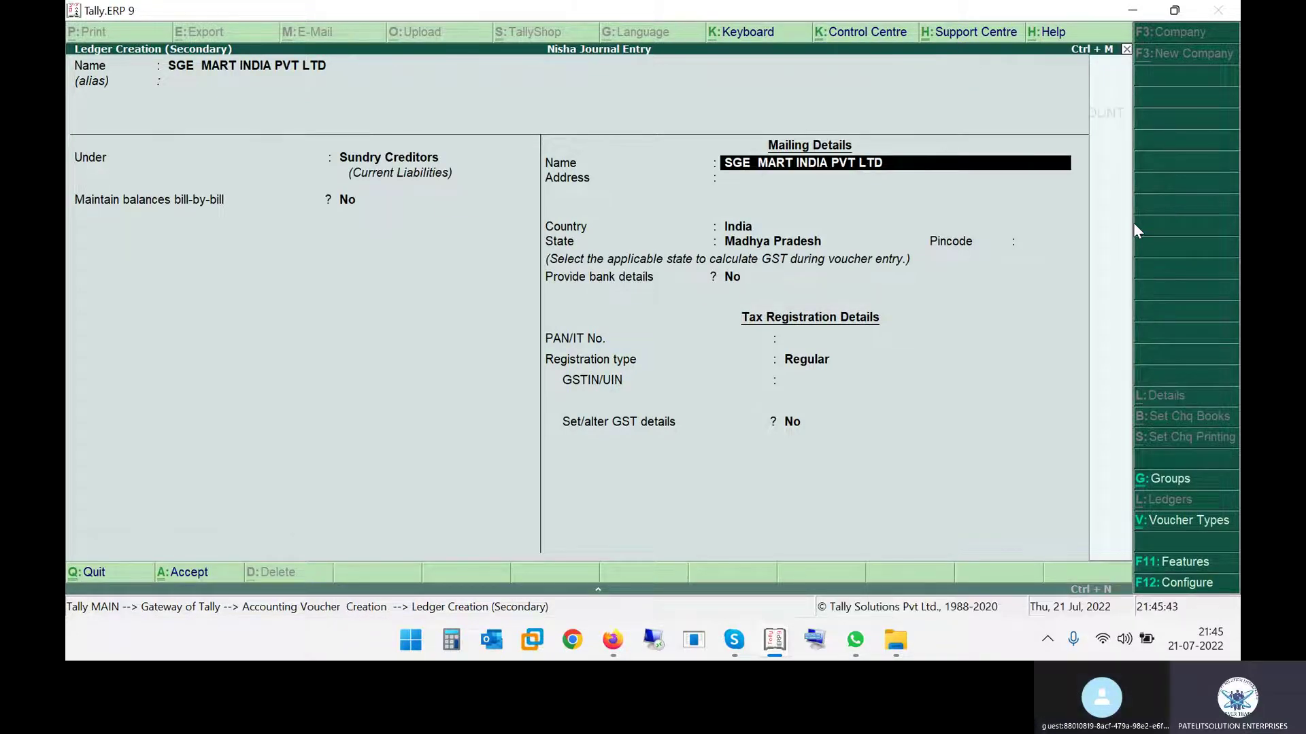
Keep the ledger's default mailing and tax registration details, leave the address and GSTIN/UIN blank, and save the ledger.
key(Return)
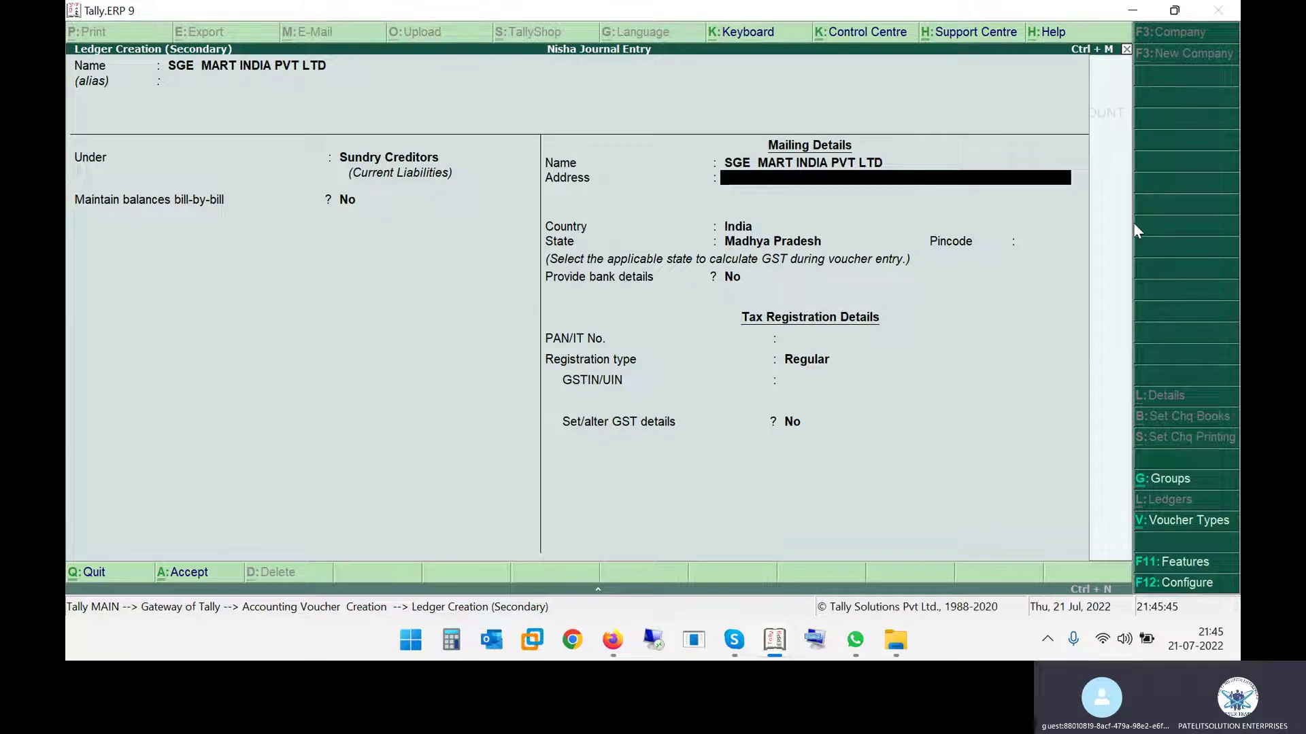
key(alt+Tab)
key(alt+Tab)
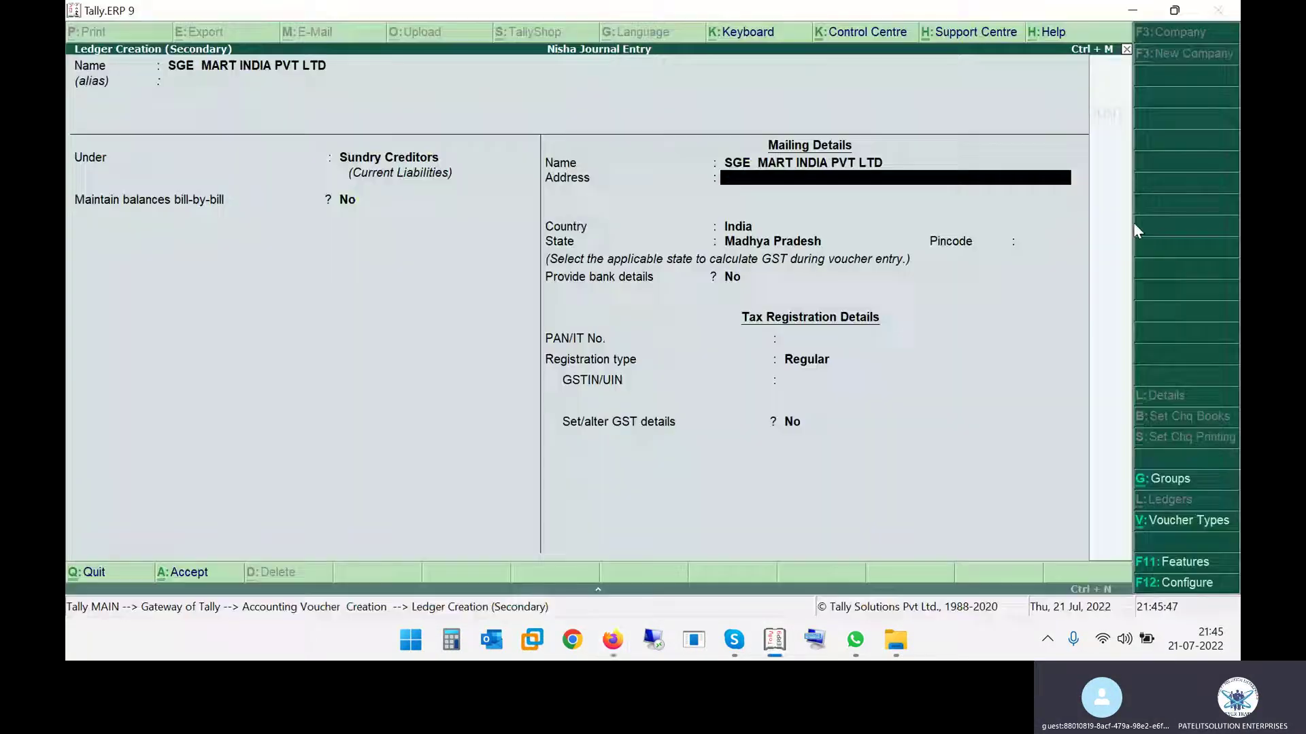
key(alt+Tab)
key(alt+Tab)
key(Return)
key(Return)
key(Return)
key(Return)
key(Return)
key(Return)
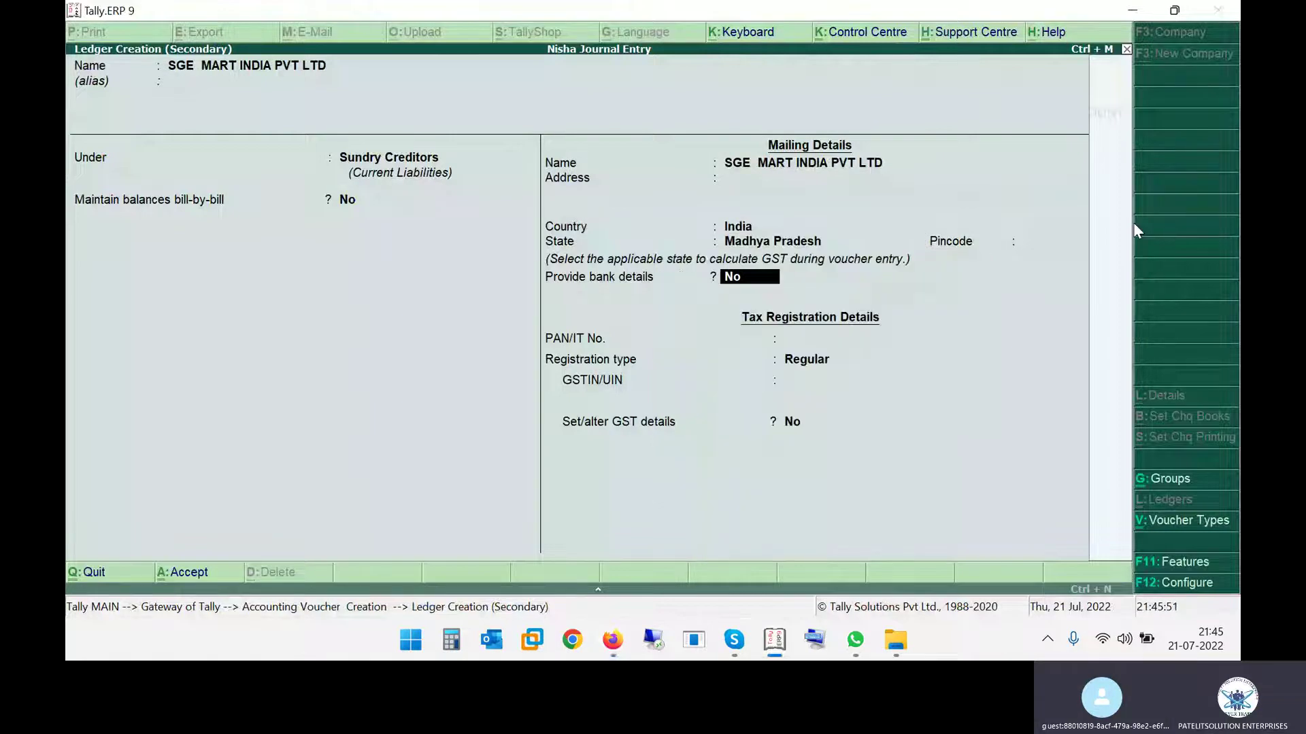
key(Return)
key(Return)
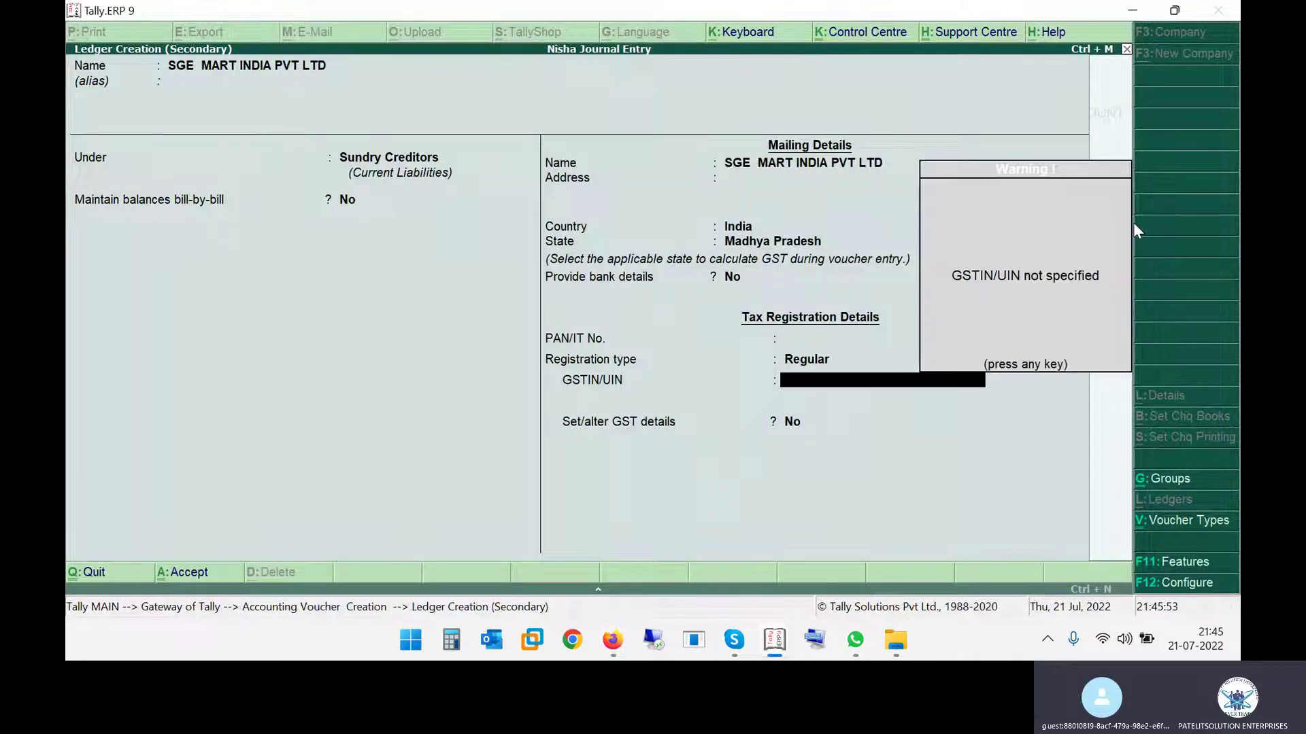
key(Return)
key(Return)
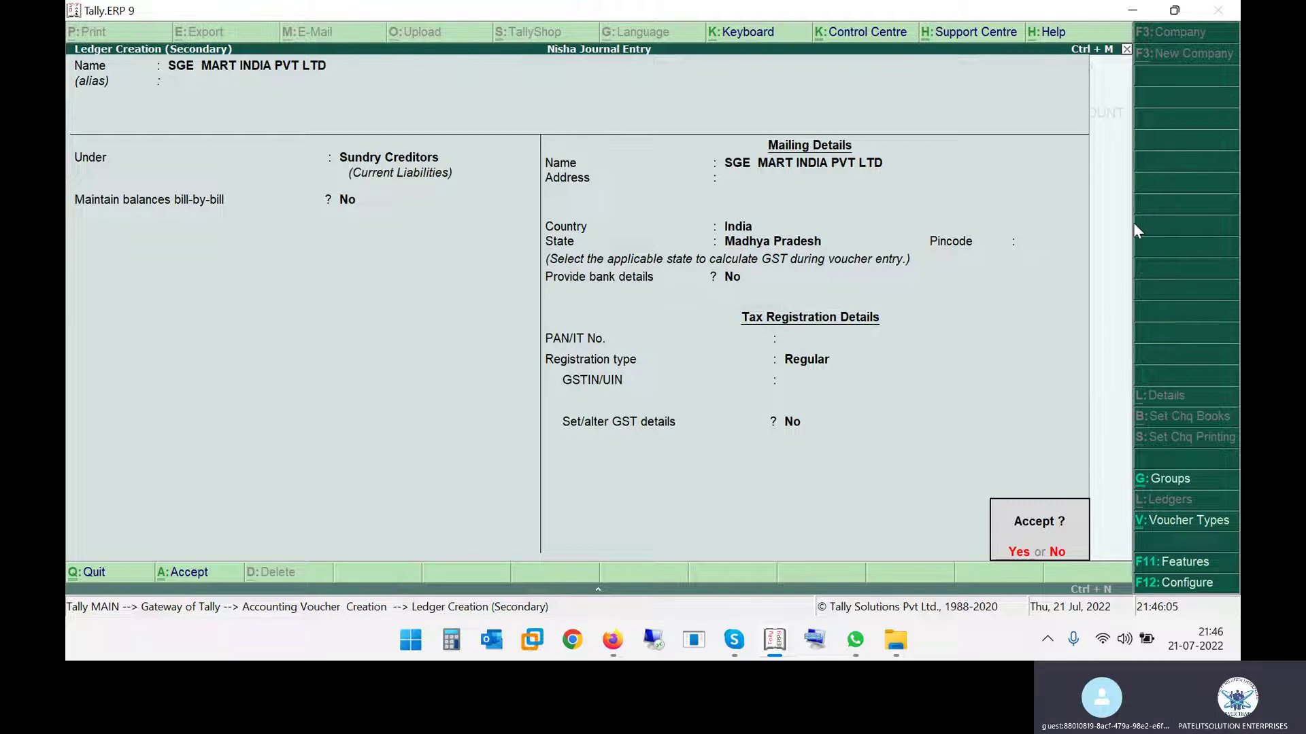
key(Return)
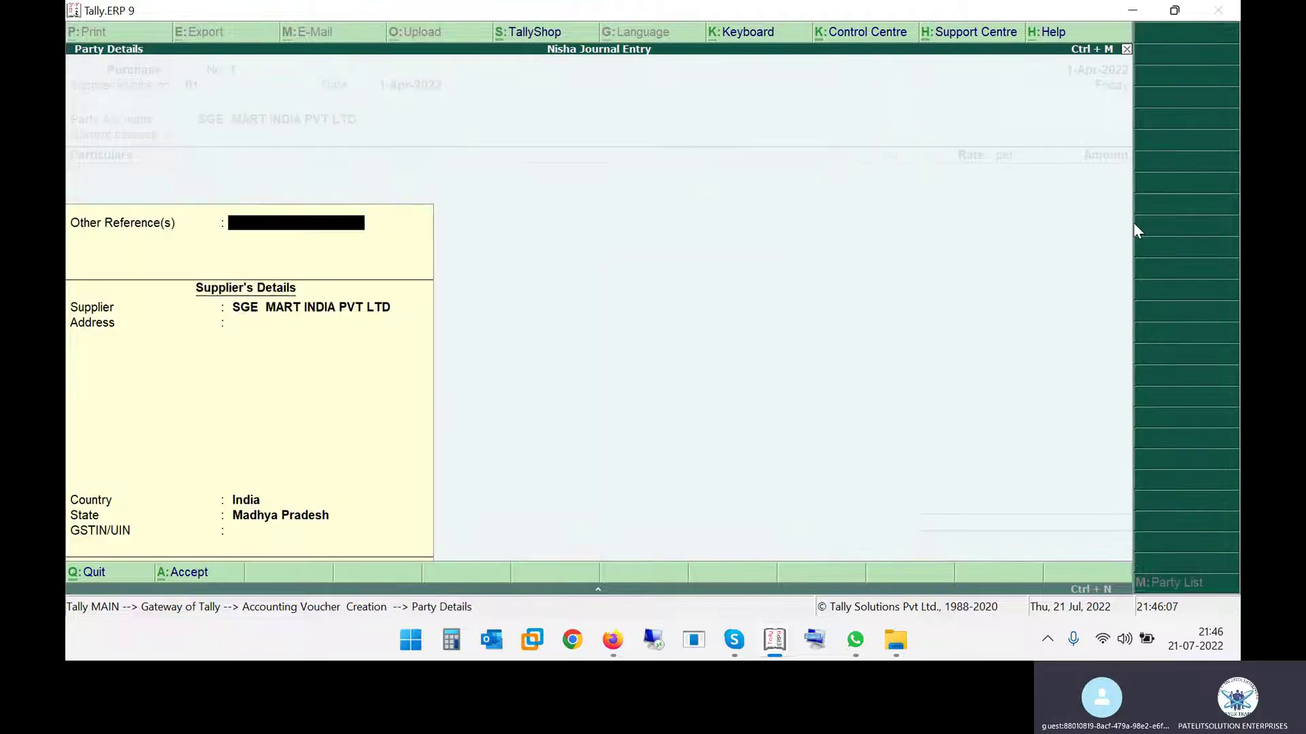
Accept the supplier's party details with country India and state Madhya Pradesh, leaving the other references, address and GSTIN/UIN blank.
key(Return)
key(Return)
key(Return)
key(Return)
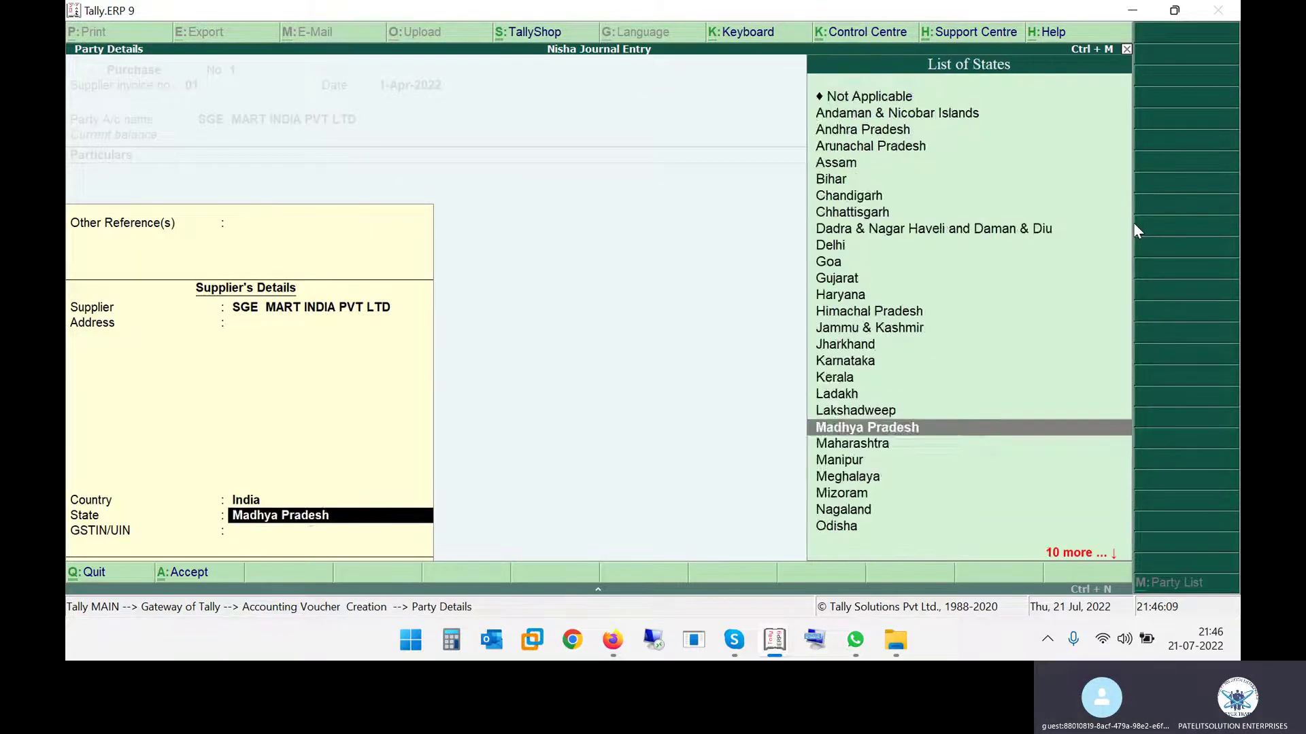
key(Return)
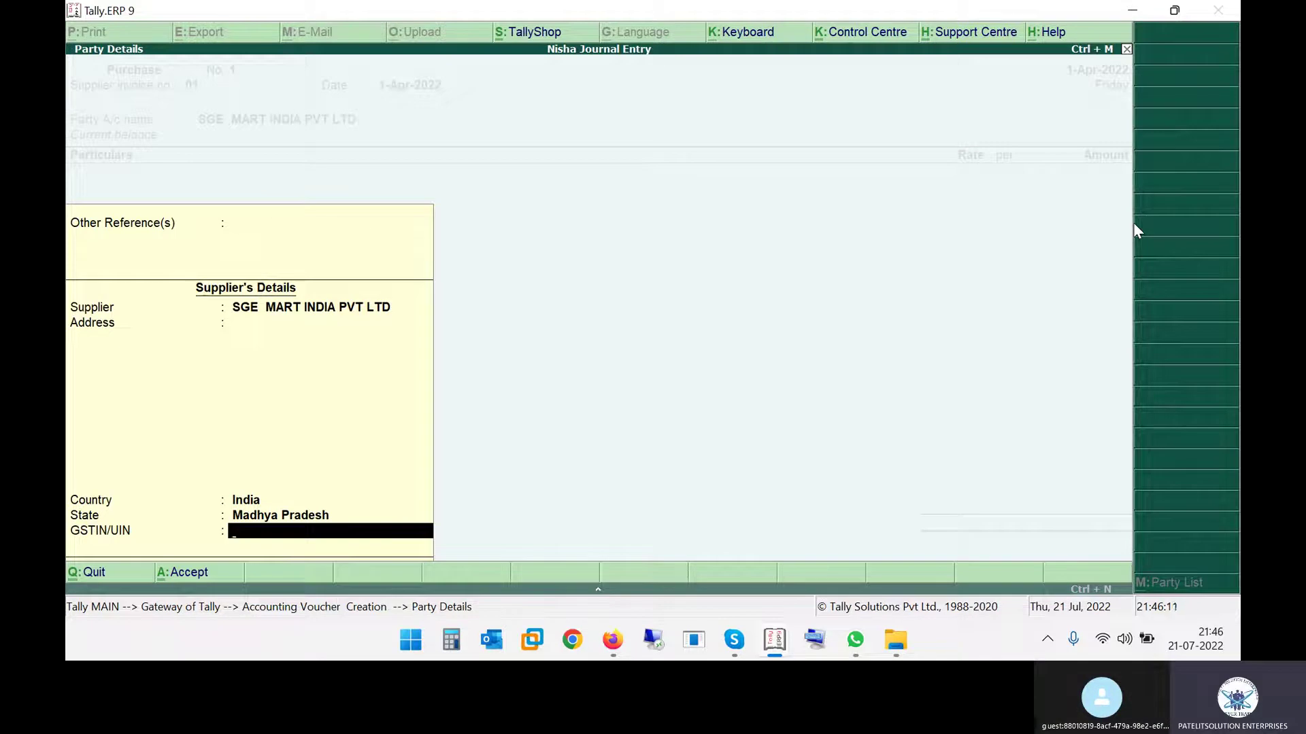
key(alt+Tab)
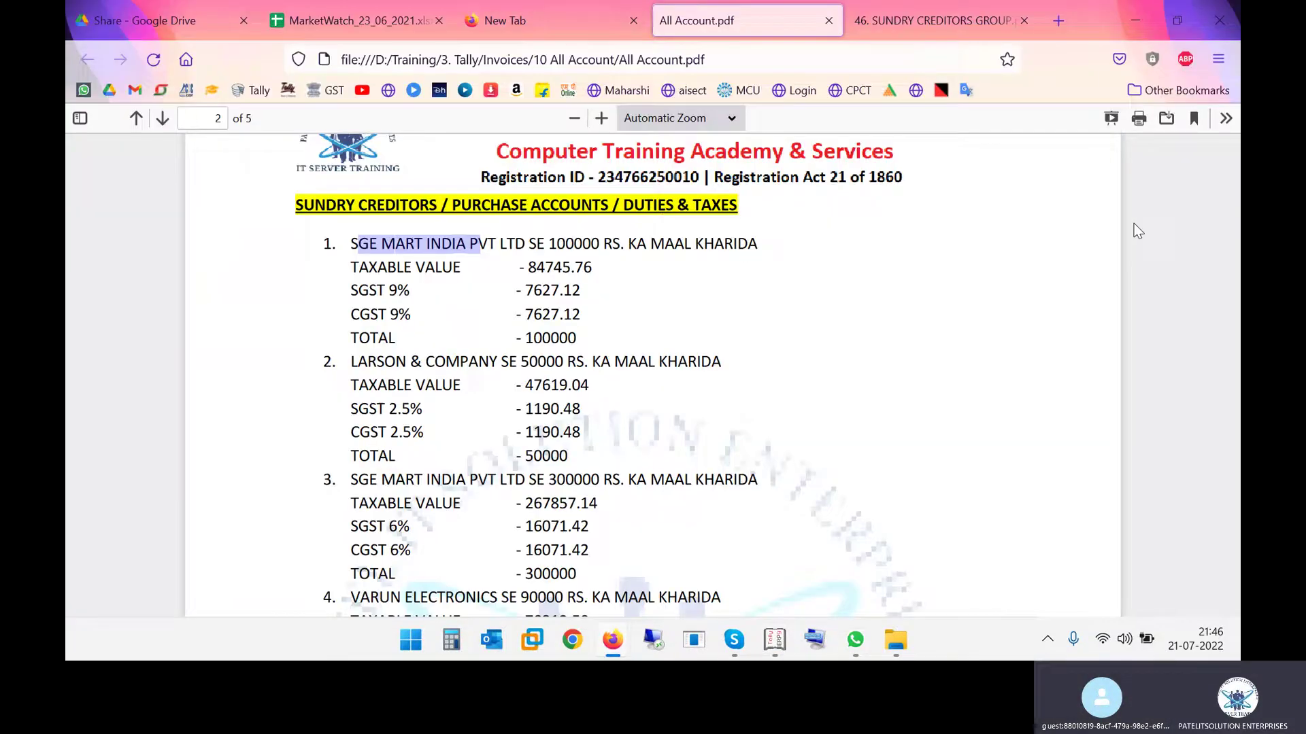
key(alt+Tab)
key(Return)
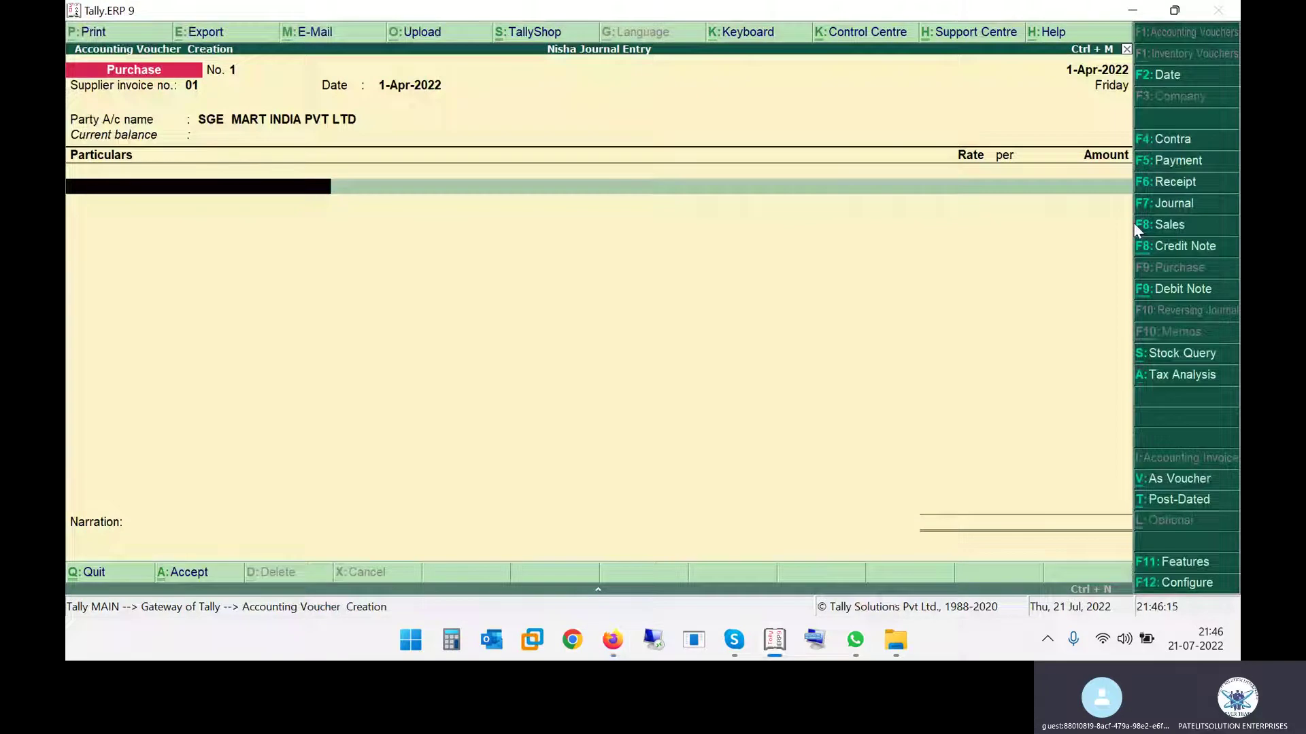
Switch to Firefox, check the Purchase Accounts heading in All Account.pdf, and close the 46. SUNDRY CREDITORS GROUP notes.
key(alt+Tab)
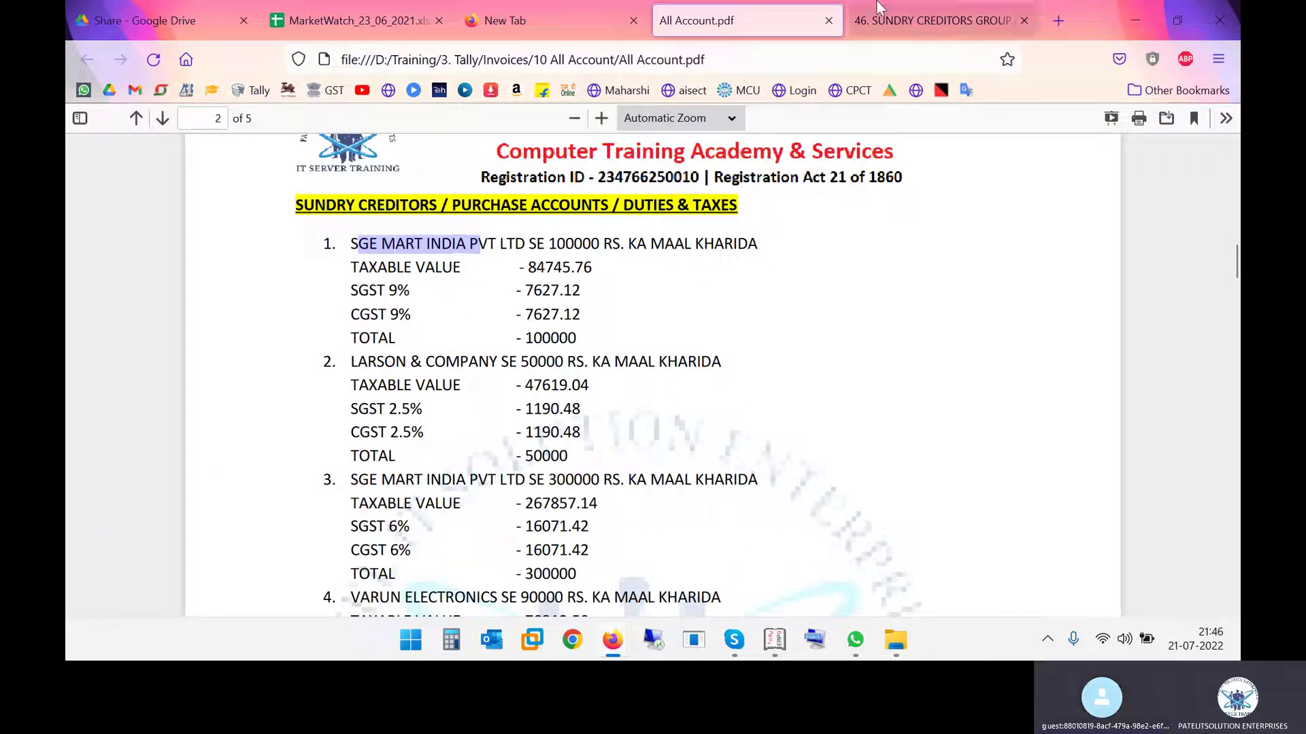
drag(317, 210, 418, 211)
click(299, 207)
drag(303, 204, 623, 206)
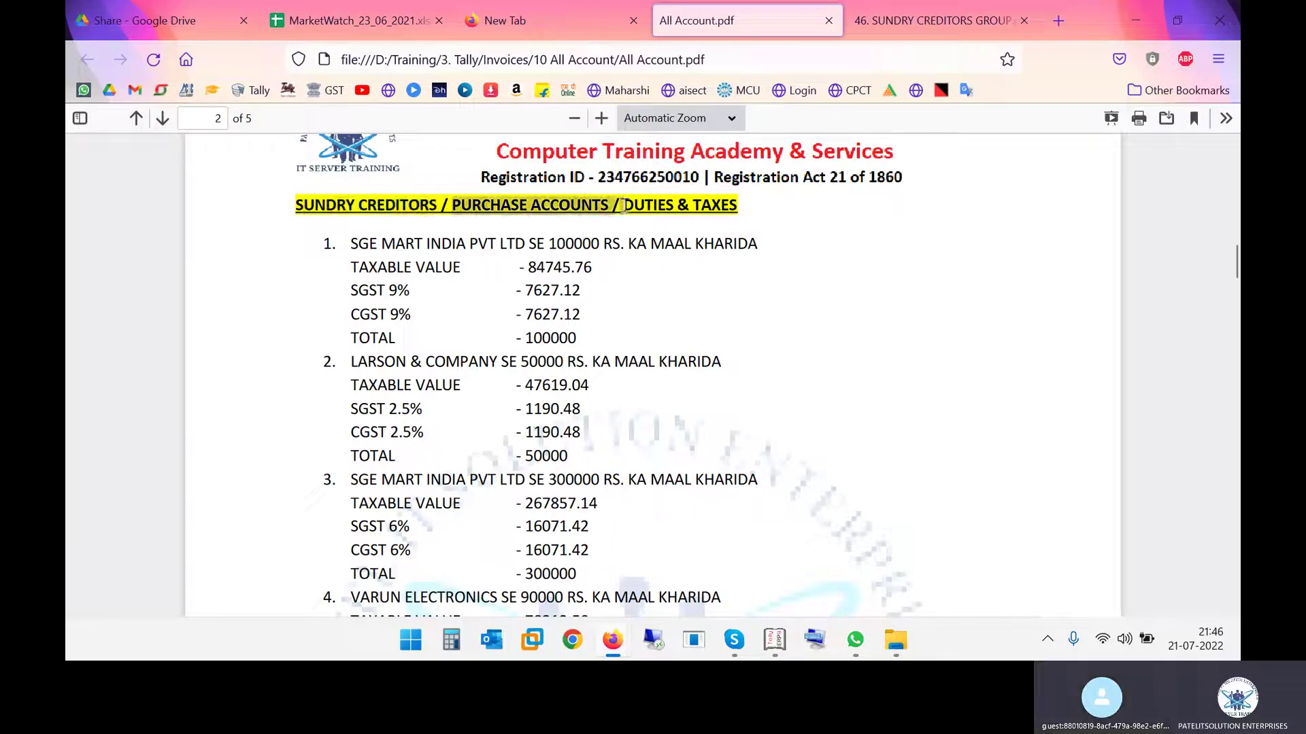
click(932, 21)
scroll(972, 198, down, 2)
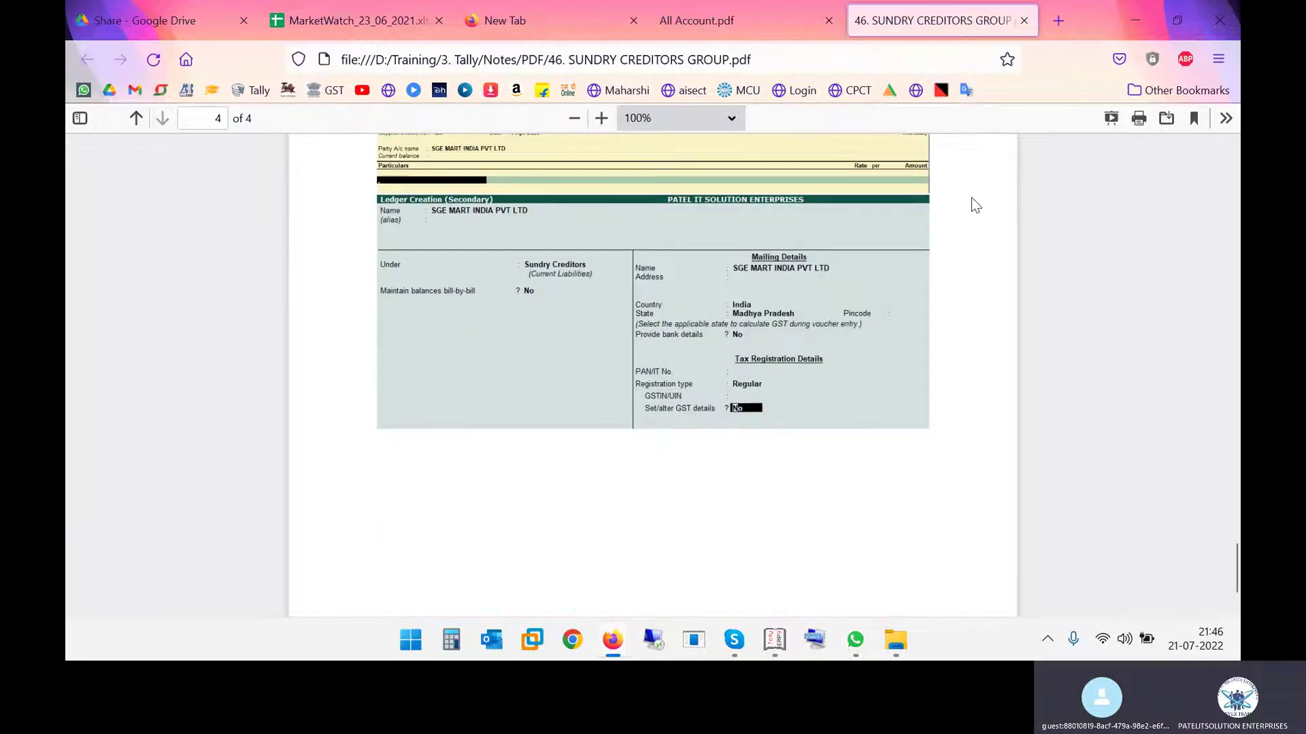
scroll(810, 268, up, 2)
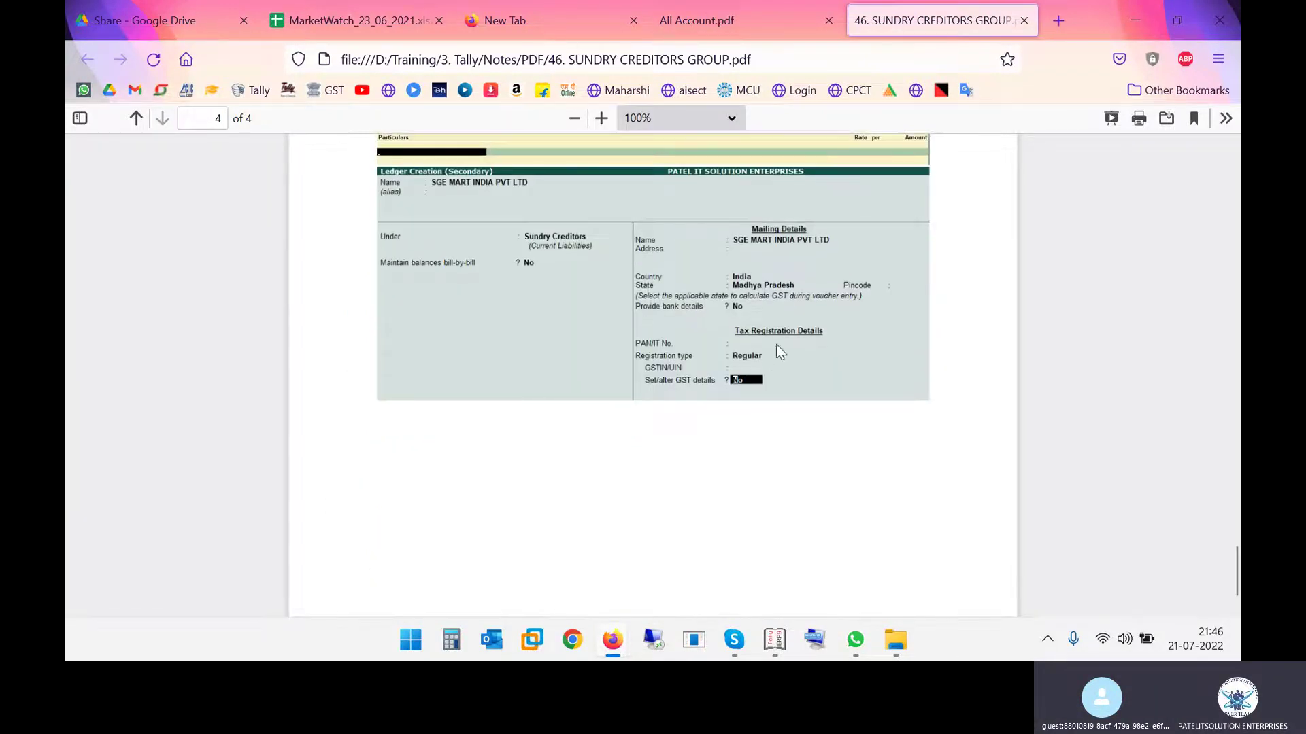
click(1023, 21)
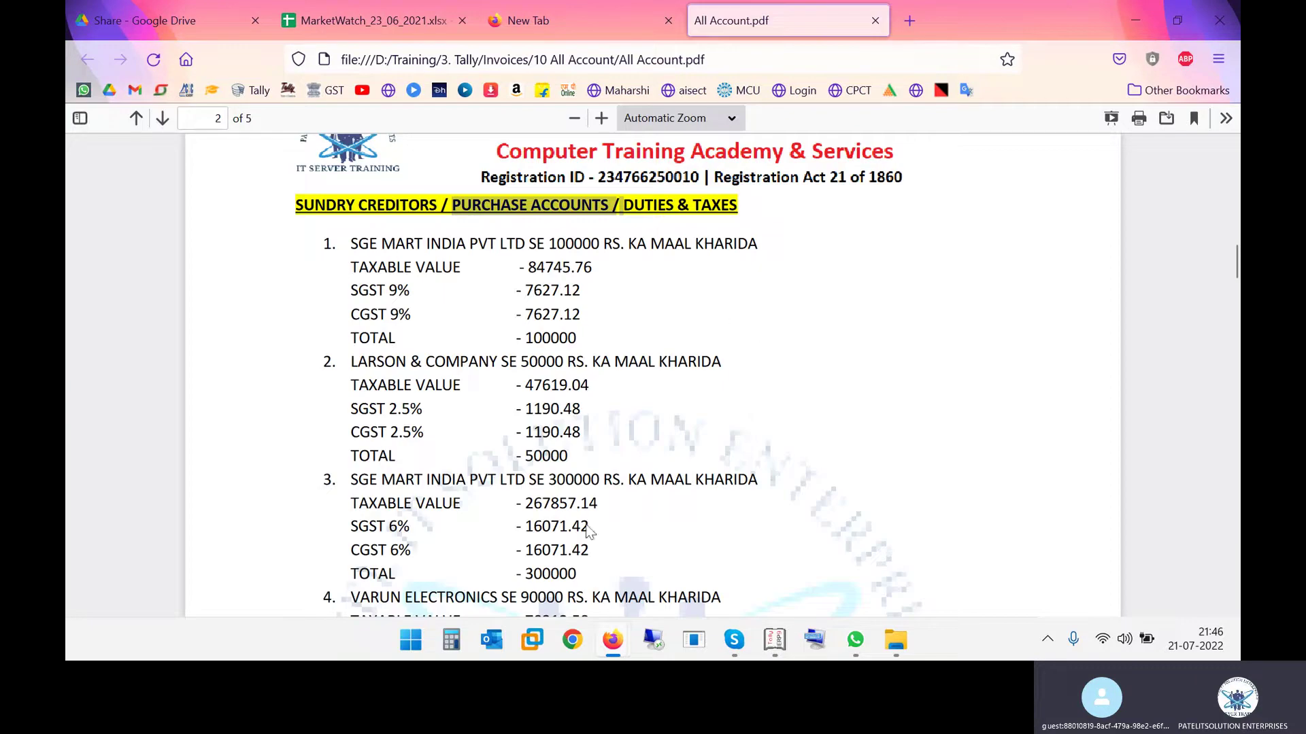
Open 47. PURCHASE ACCOUNT GROUP from the PDF notes folder and read how purchase ledgers are classified and named.
key(alt+Tab)
key(alt+Tab)
key(Tab)
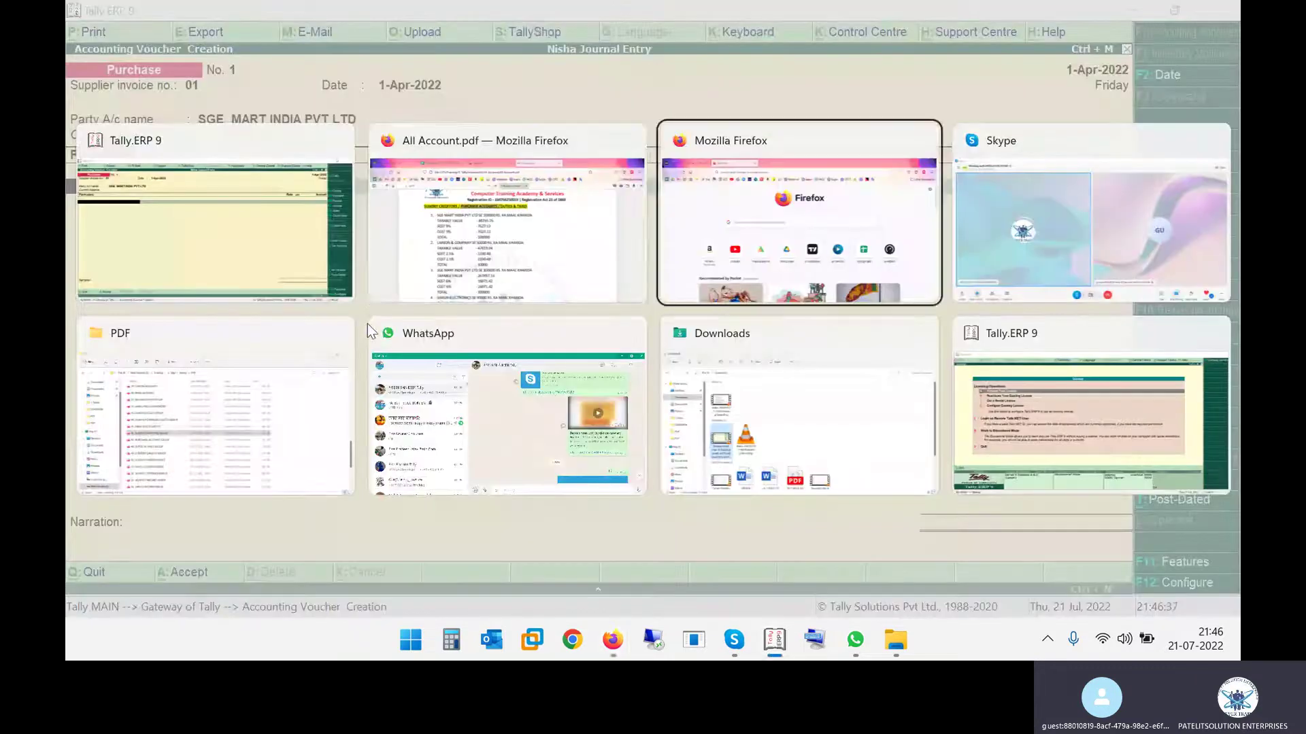
key(alt+Tab)
key(alt+Tab)
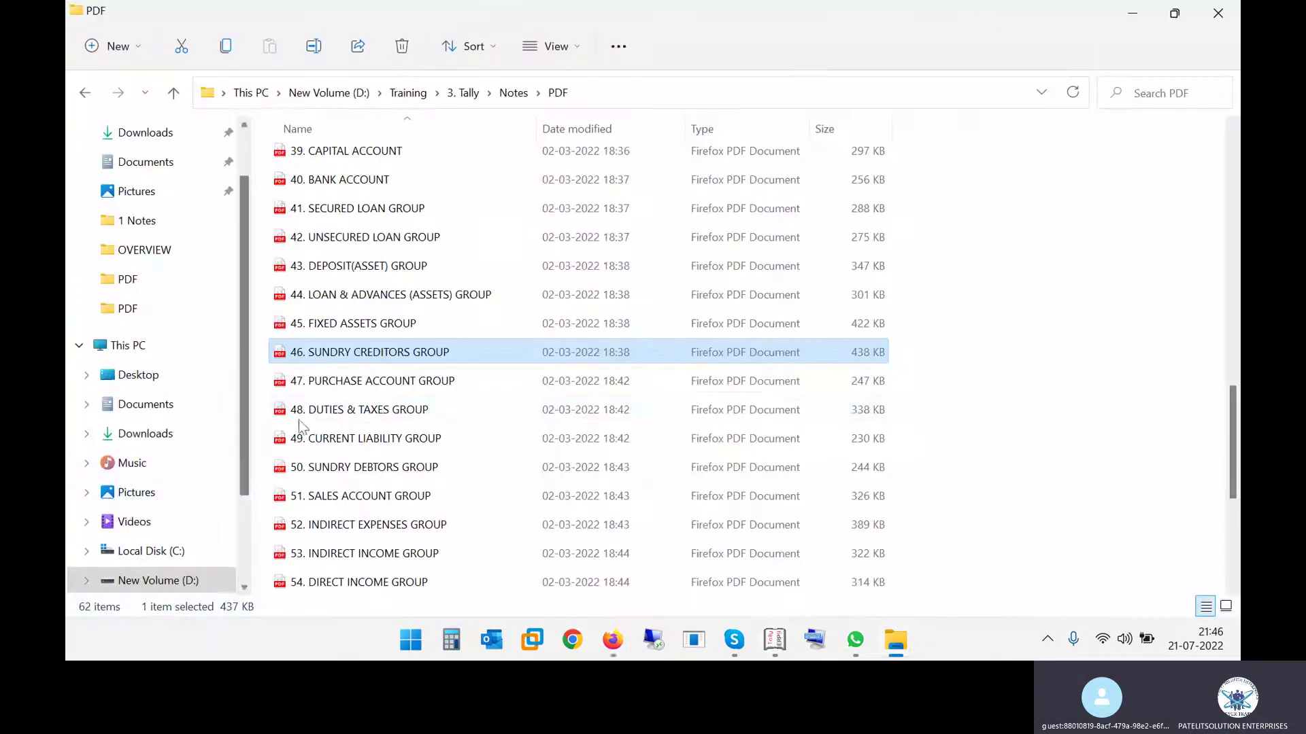
double_click(326, 387)
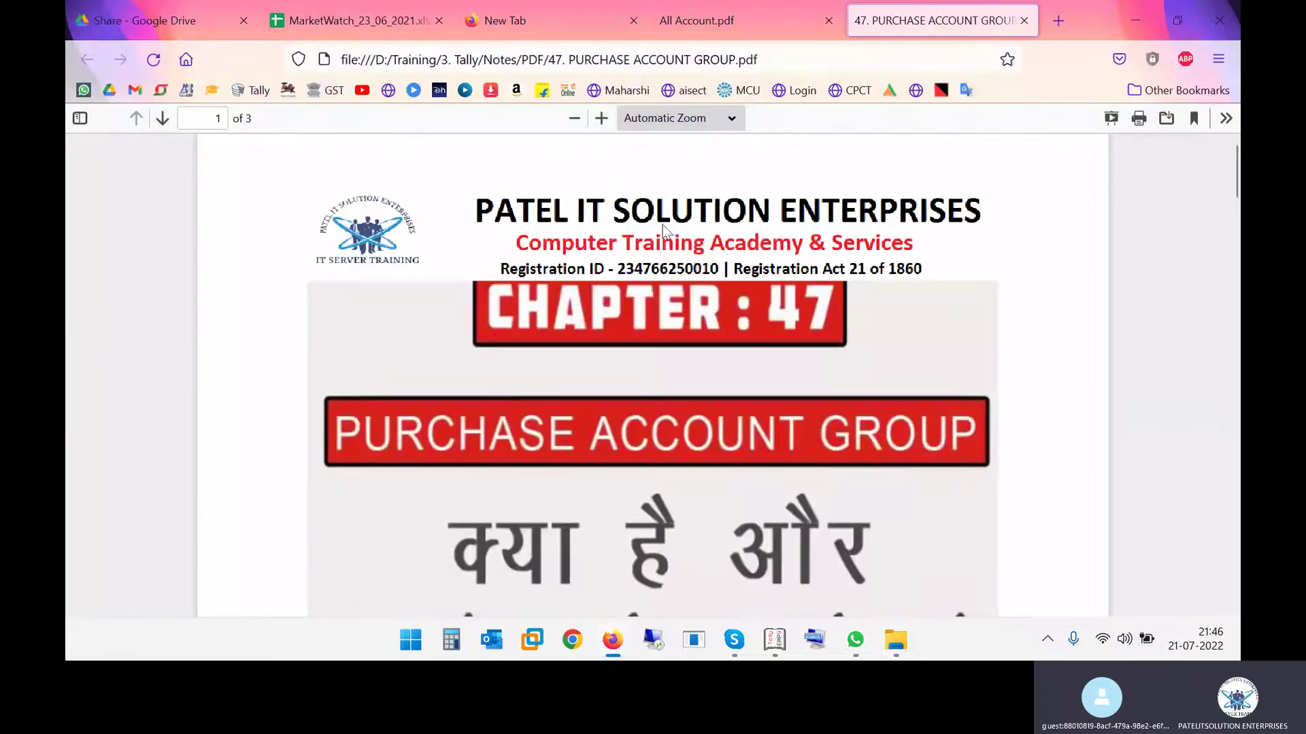
scroll(677, 296, down, 12)
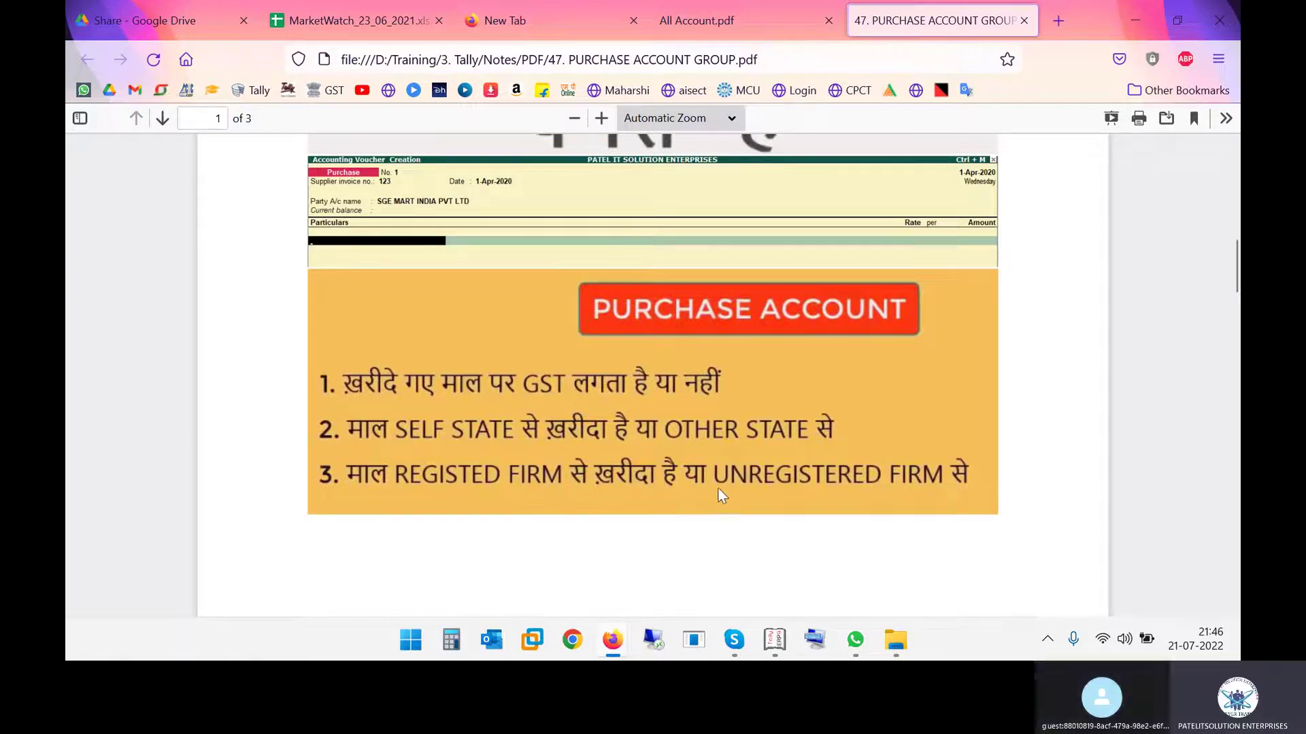
scroll(848, 499, down, 2)
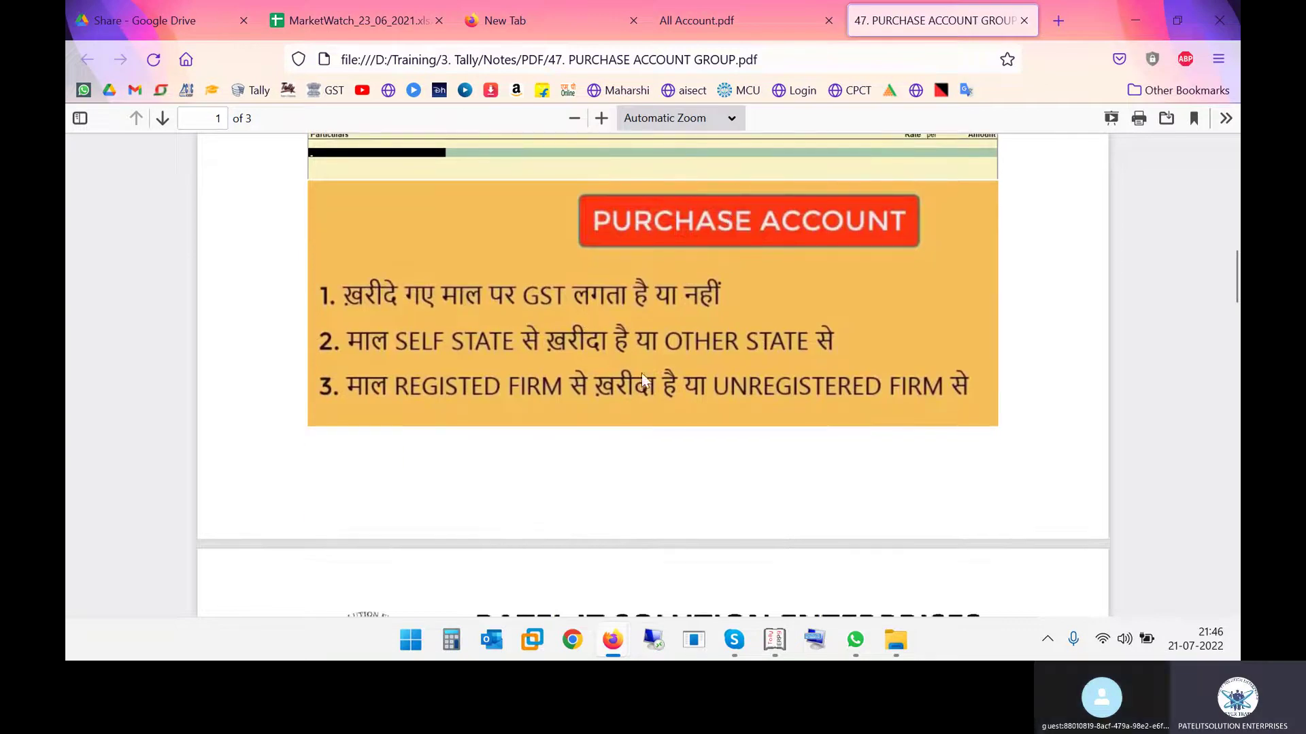
scroll(642, 372, down, 6)
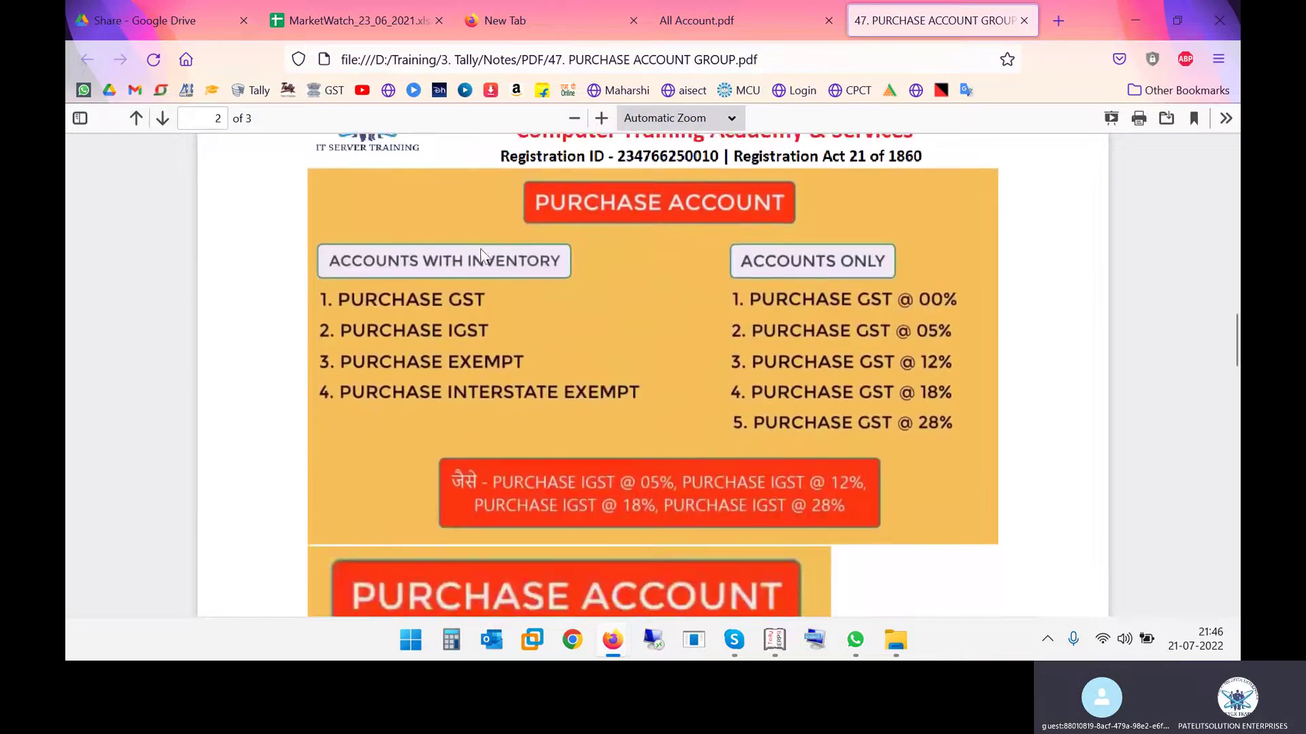
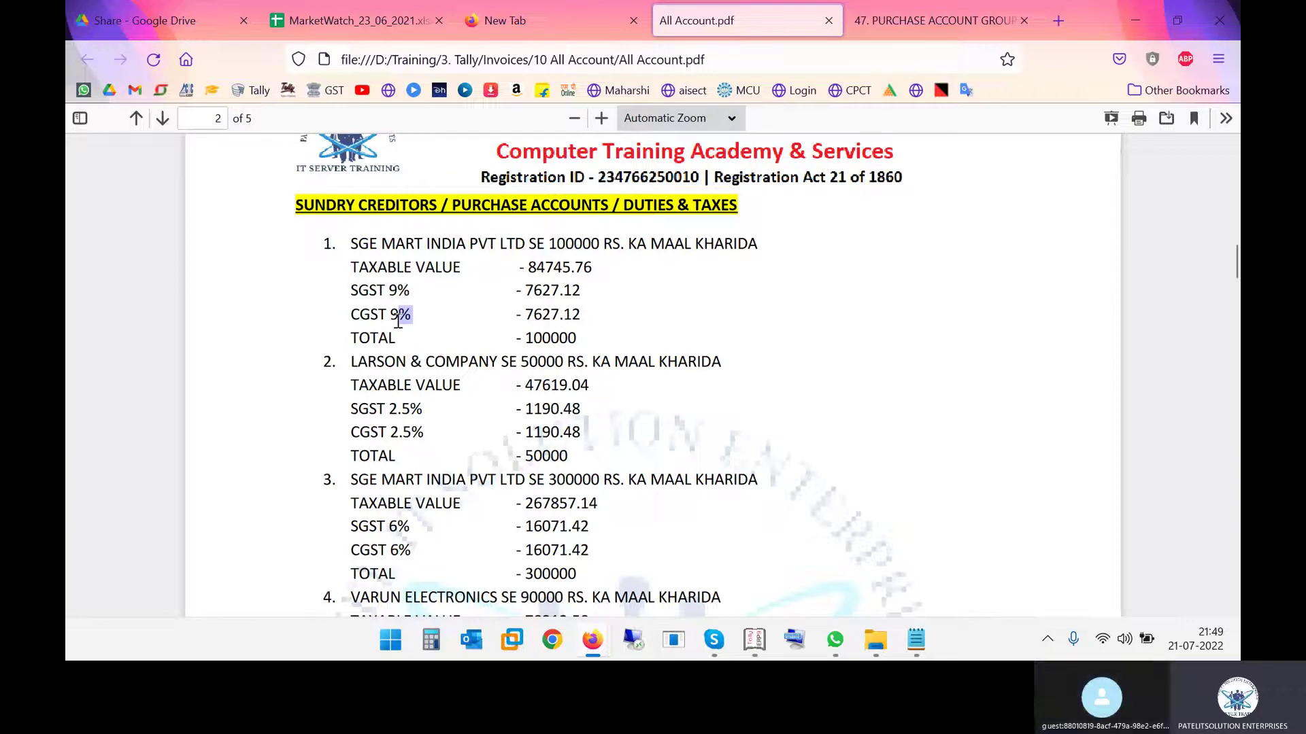
Switch back to Tally.ERP 9 and name the new ledger PURCHASE GST @ 18%, leaving the alias blank.
key(alt+Tab)
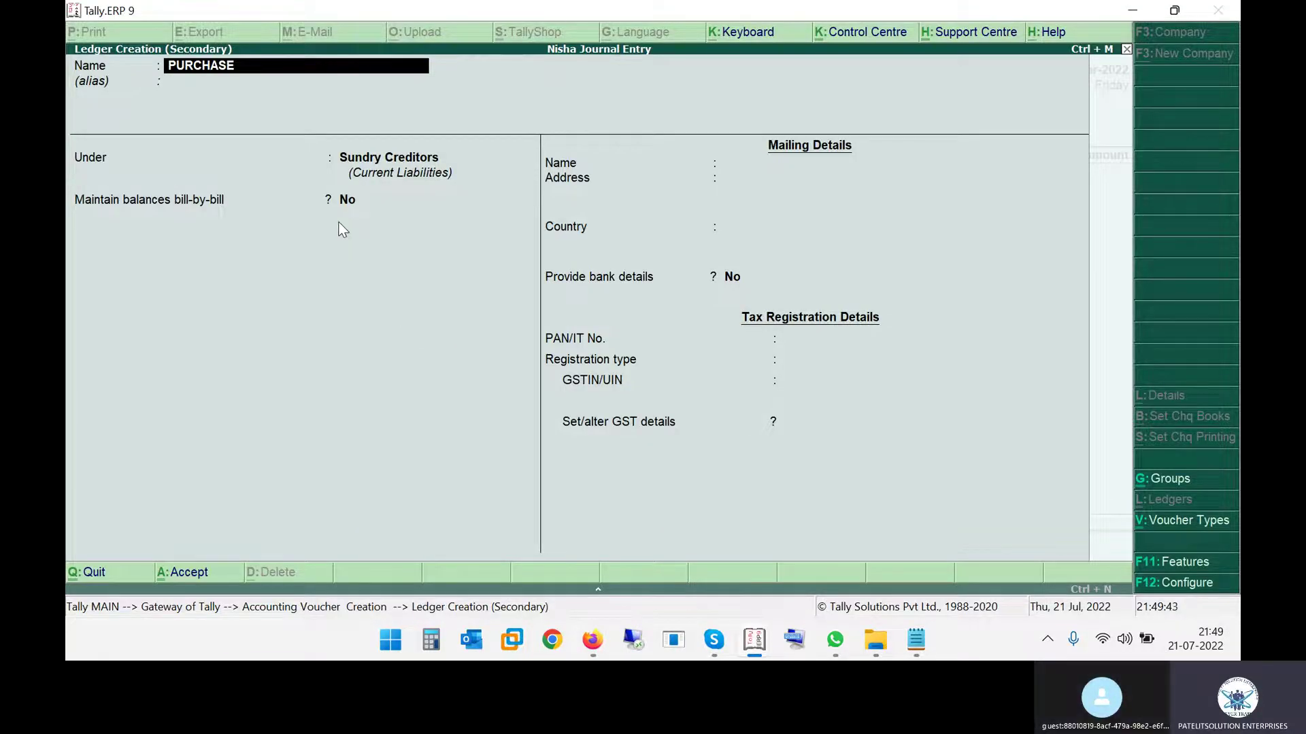
text(GST)
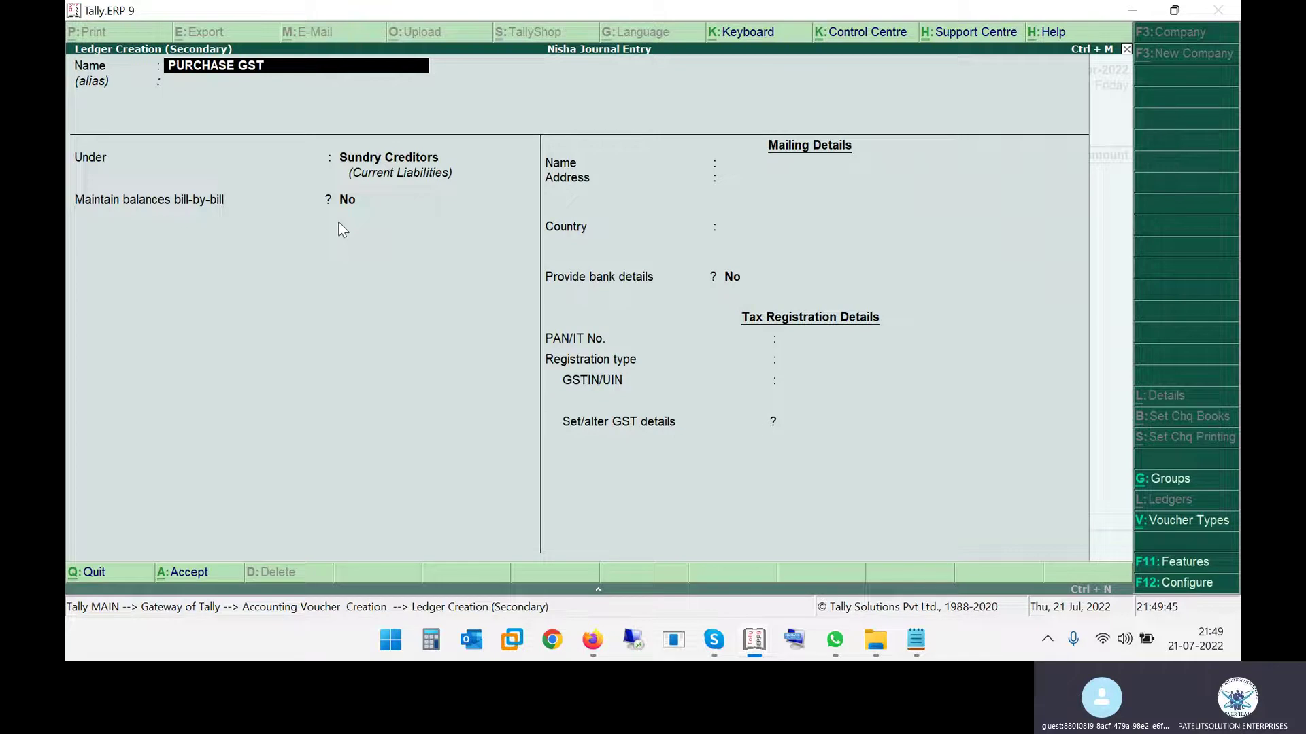
text( @ 18%)
key(Return)
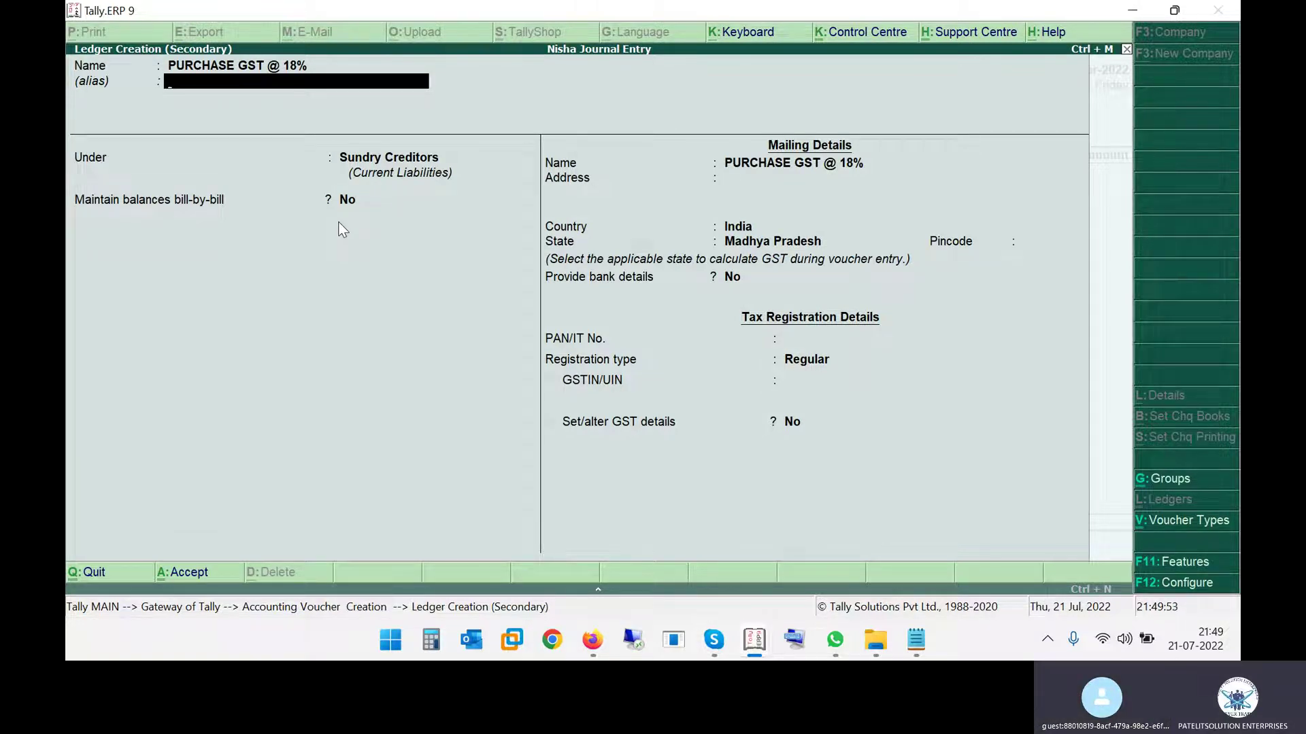
key(Return)
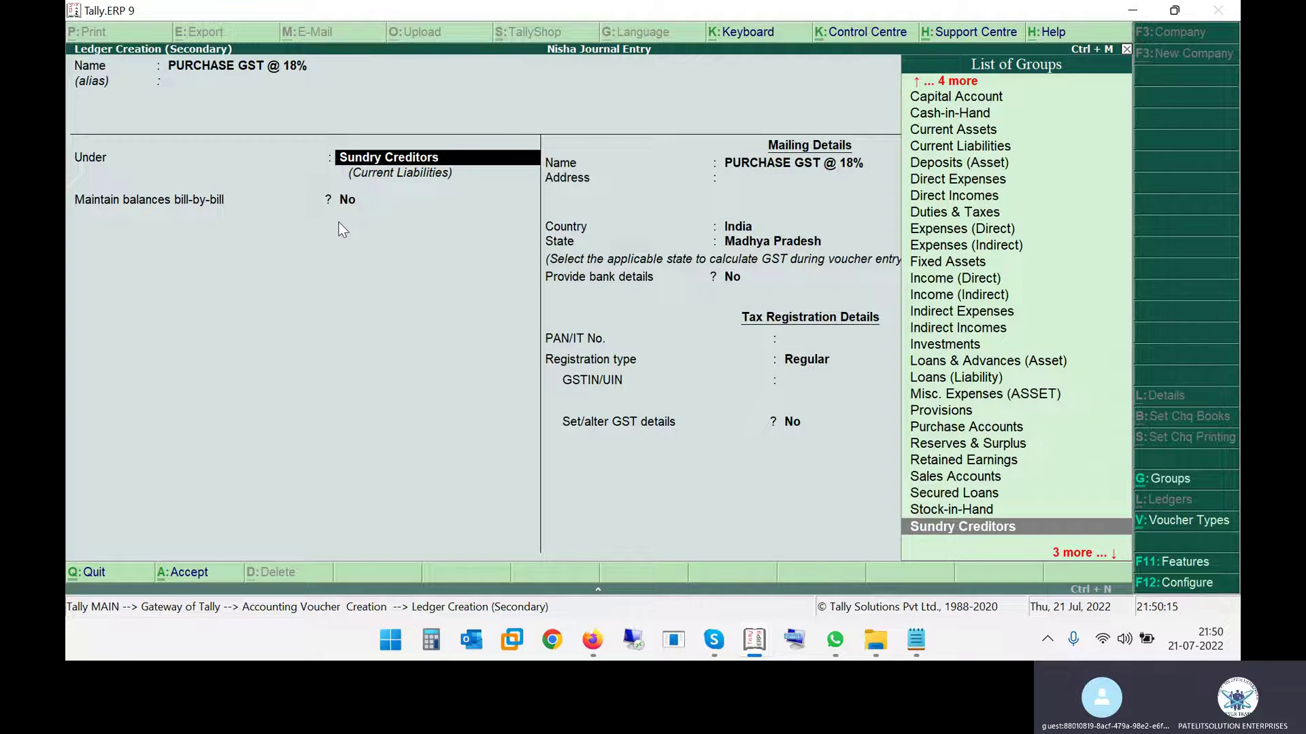
Place the ledger under Purchase Accounts, with Not Applicable as the type of ledger and GST as Applicable.
text(PUR)
key(Return)
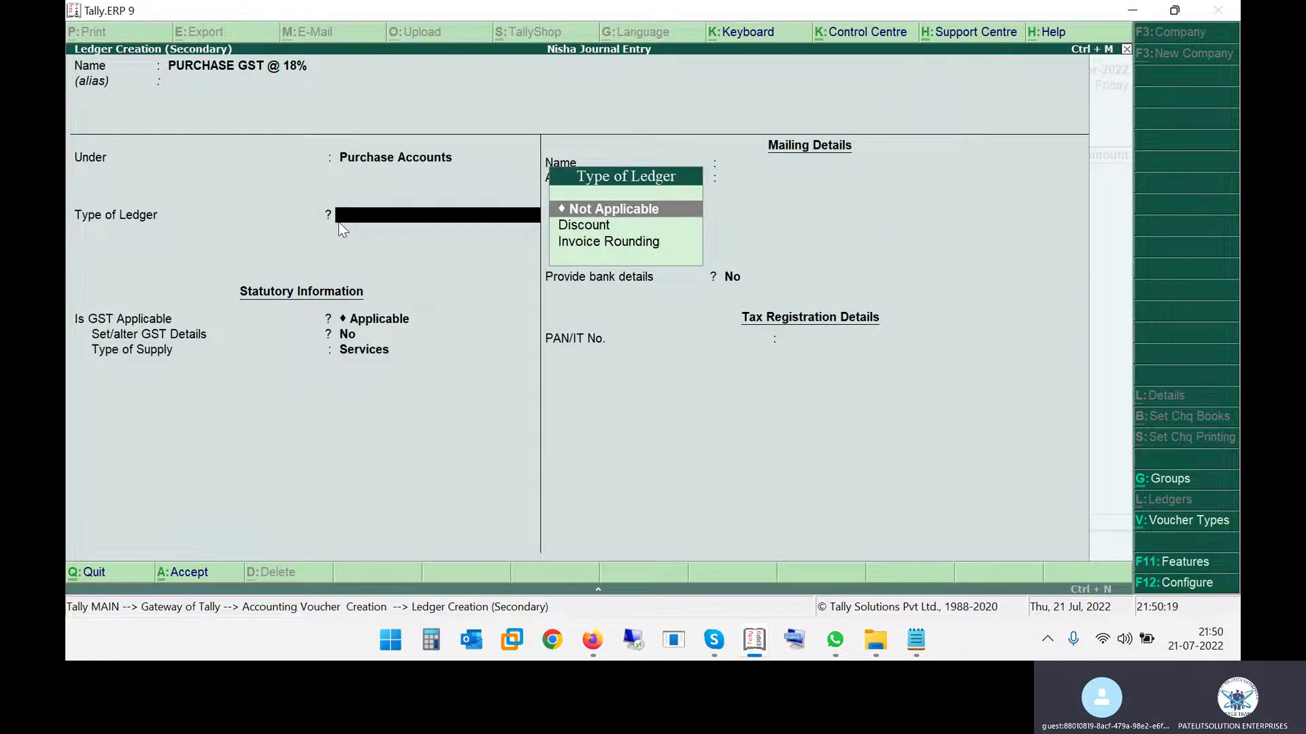
key(Return)
key(Return)
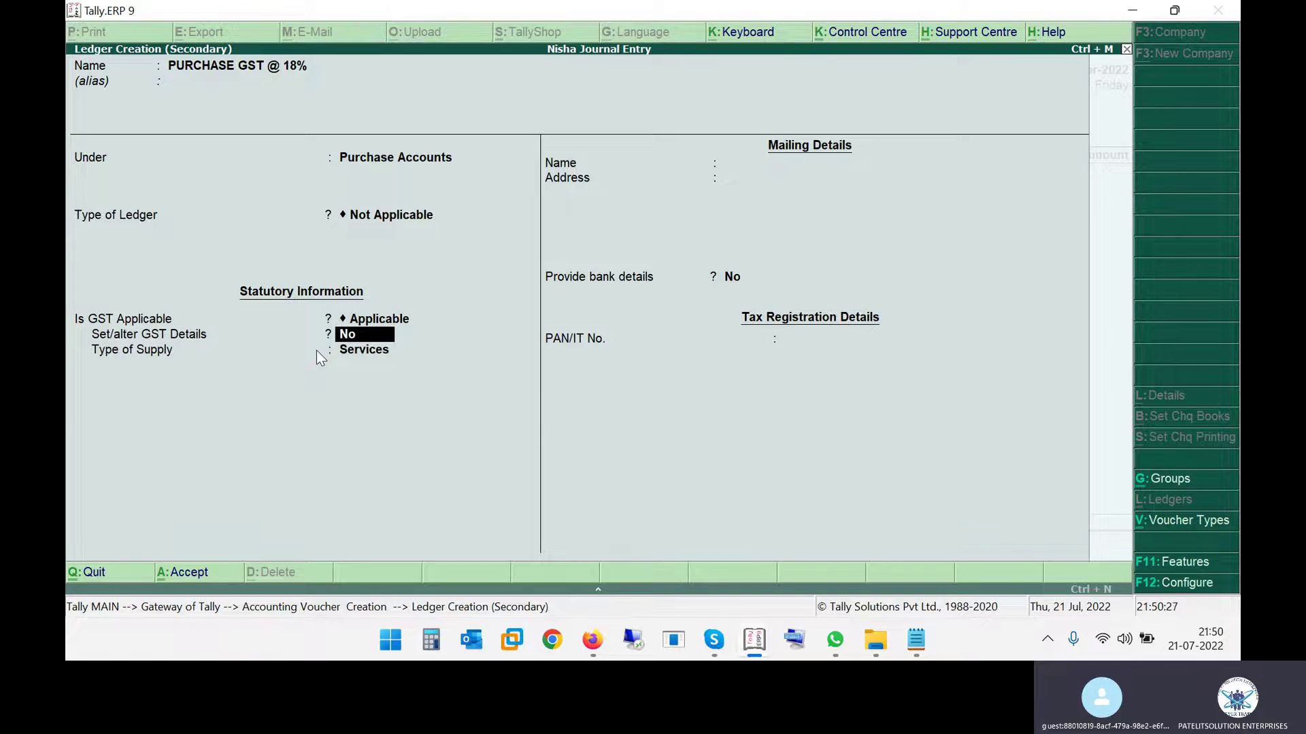
Open the ledger's GST details and leave the description and HSN/SAC blank.
key(Return)
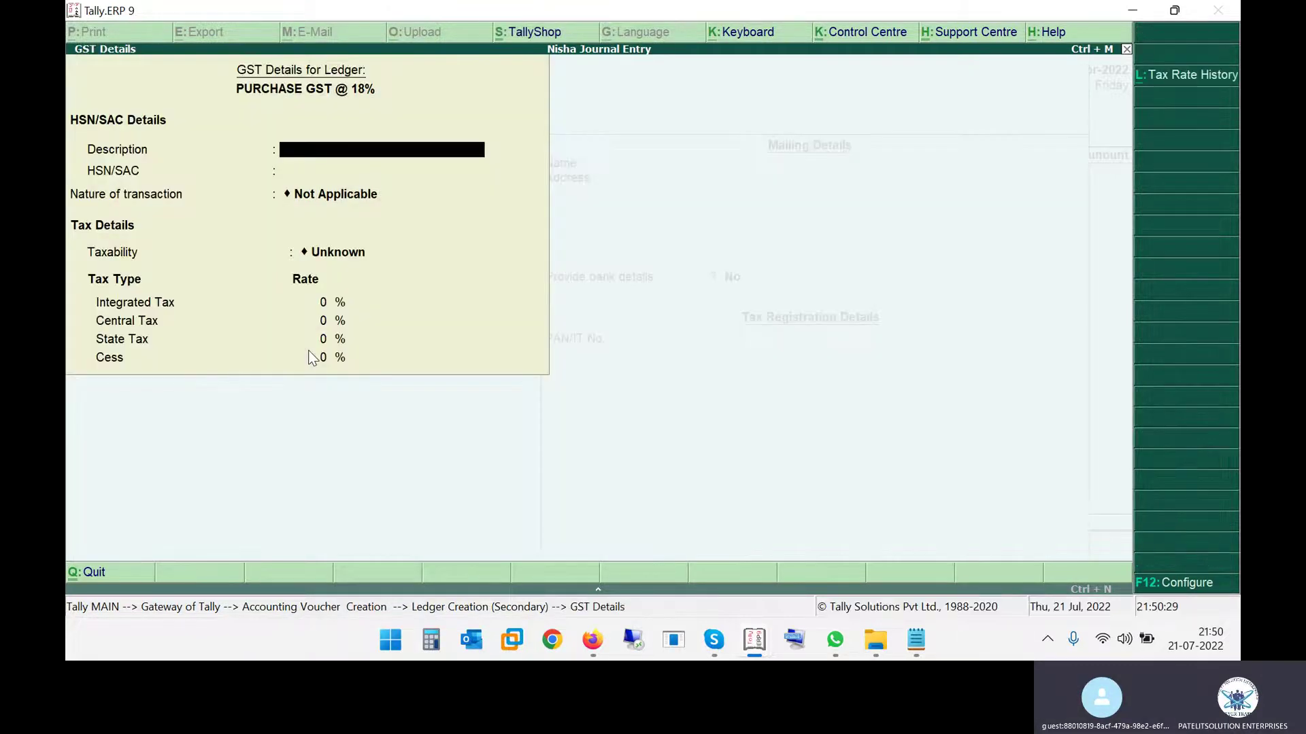
key(Return)
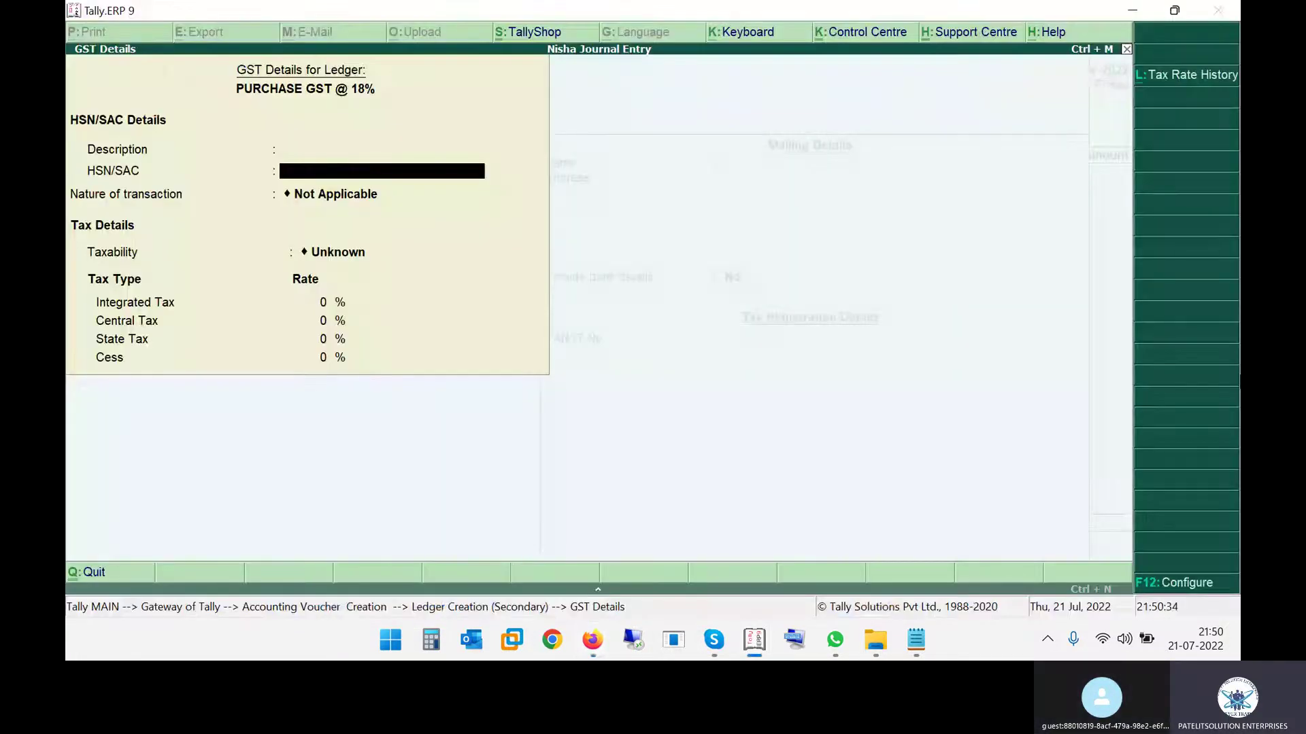
key(Return)
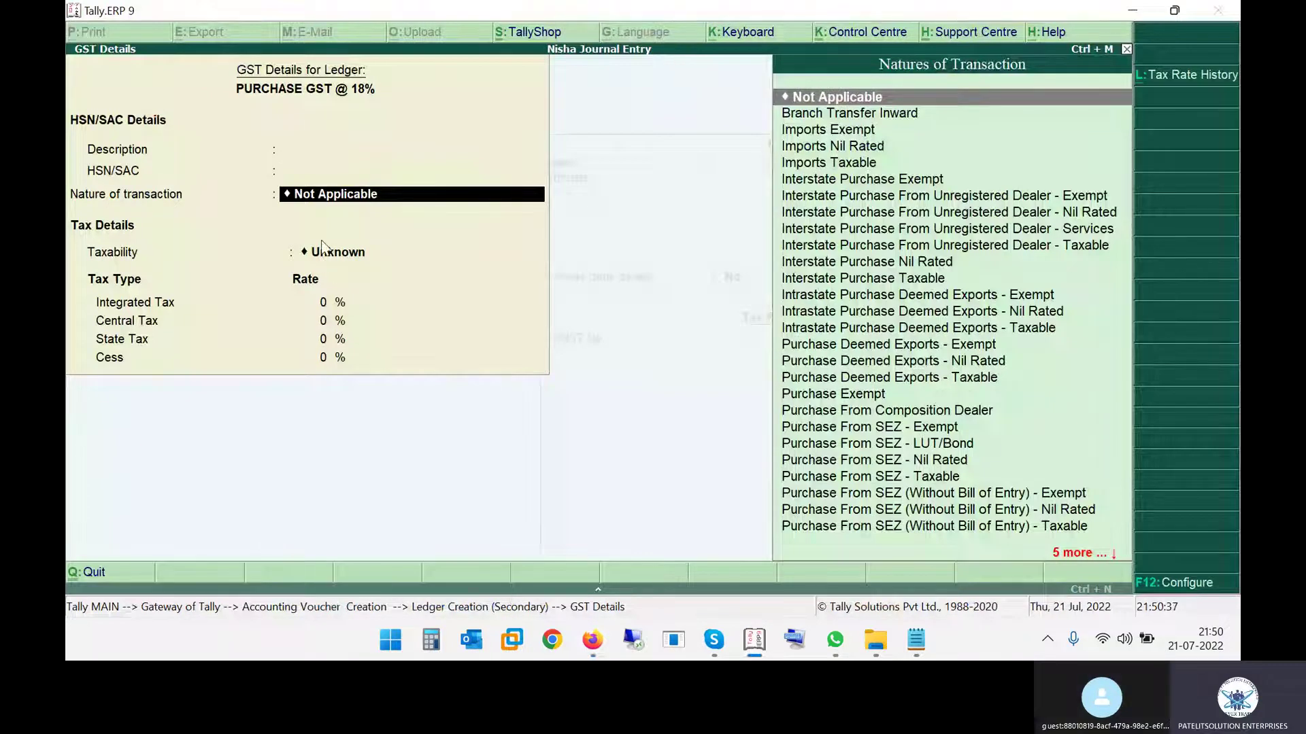
Check the 47. PURCHASE ACCOUNT GROUP notes in Firefox, and return to the GST details in Tally.ERP 9.
key(alt+Tab)
click(933, 21)
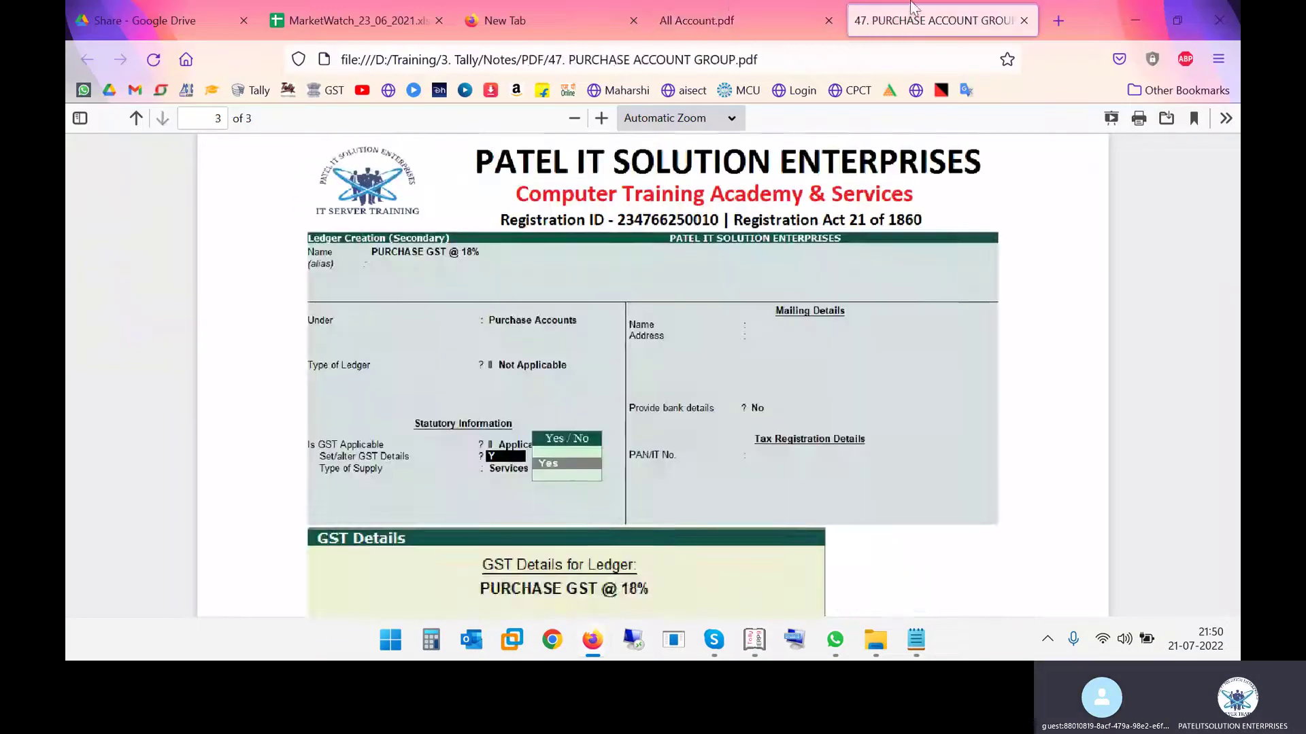
scroll(618, 393, up, 10)
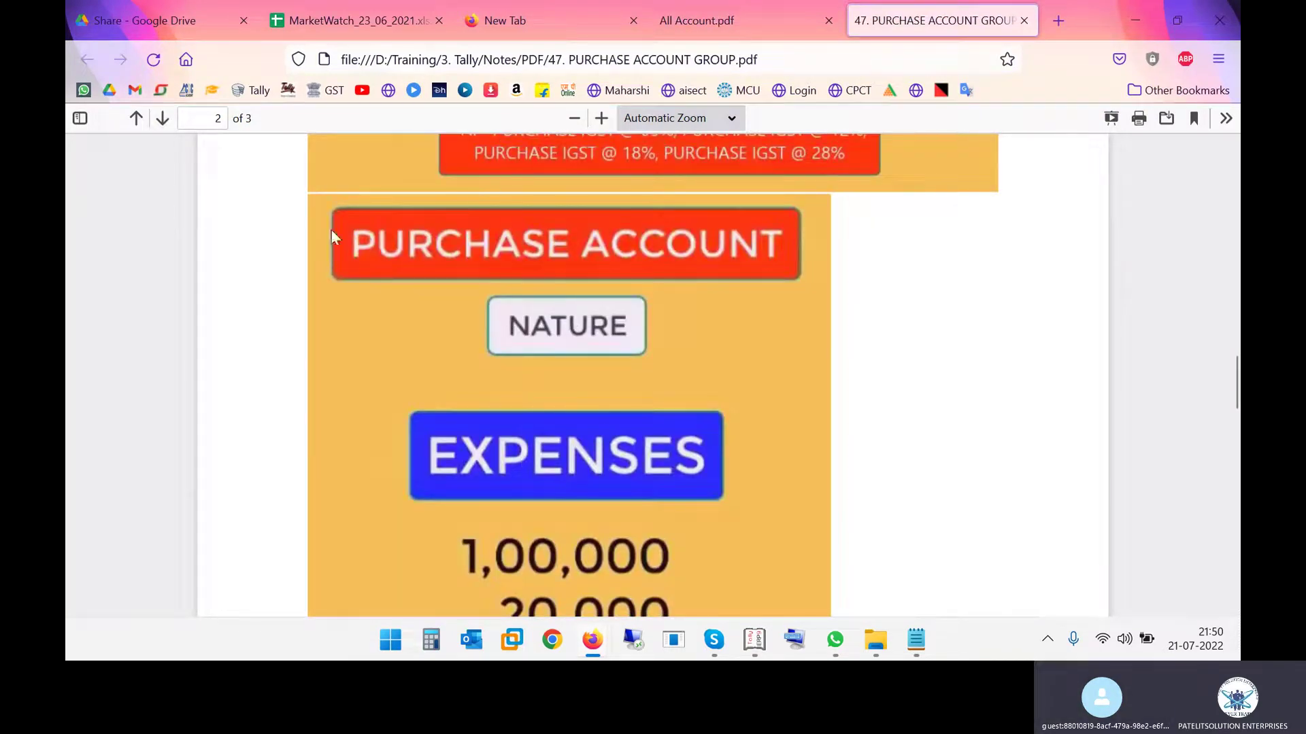
key(alt+Tab)
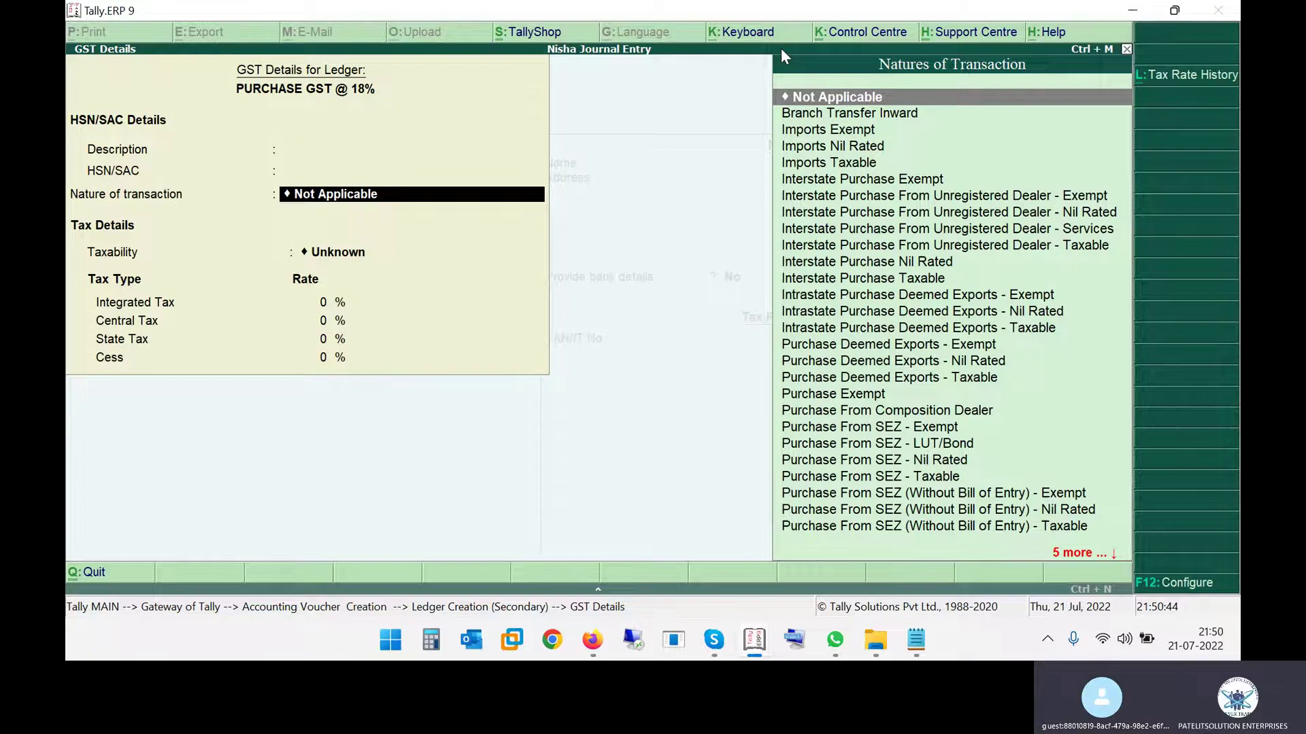
Filter the natures of transaction by PUR and look through the interstate, intrastate and local purchase options.
text(PUR)
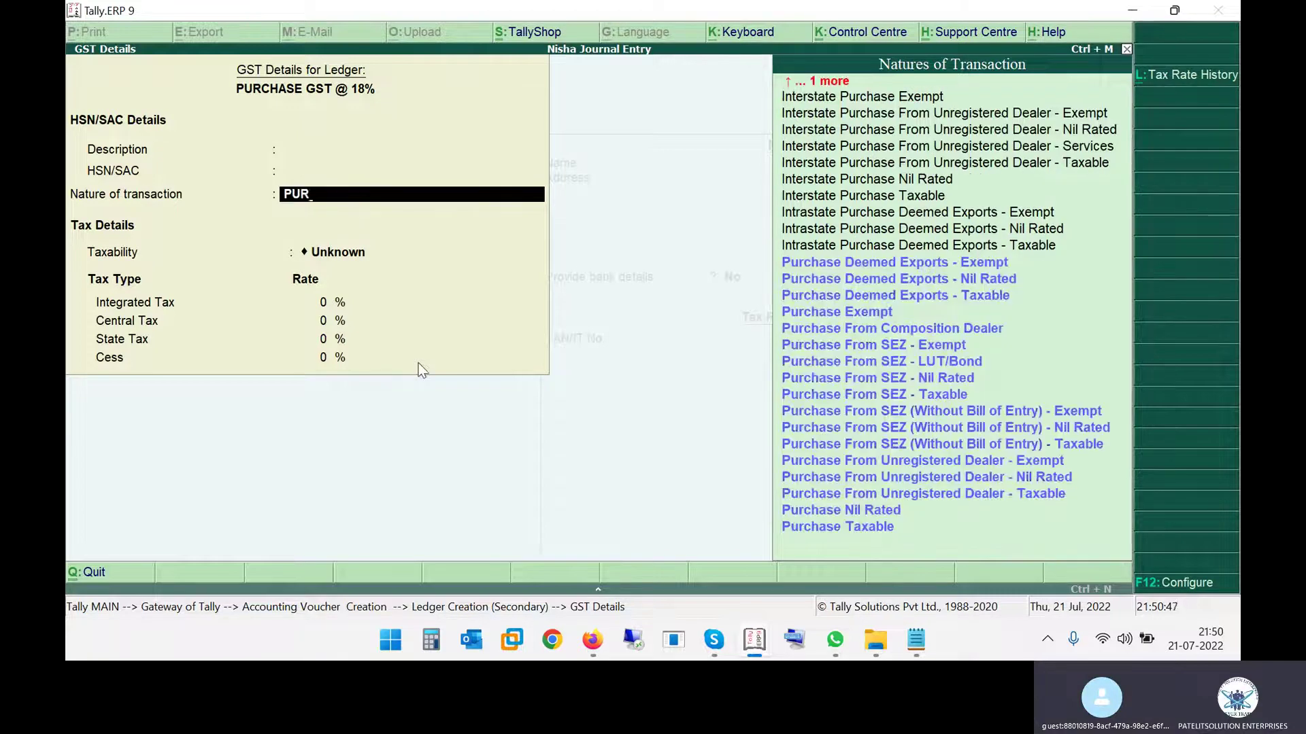
key(Down)
key(Down)
key(Down)
key(Down)
key(Down)
key(Down)
key(Down)
key(Down)
key(Down)
key(Down)
key(Down)
key(Down)
key(Down)
key(Down)
key(Down)
key(Down)
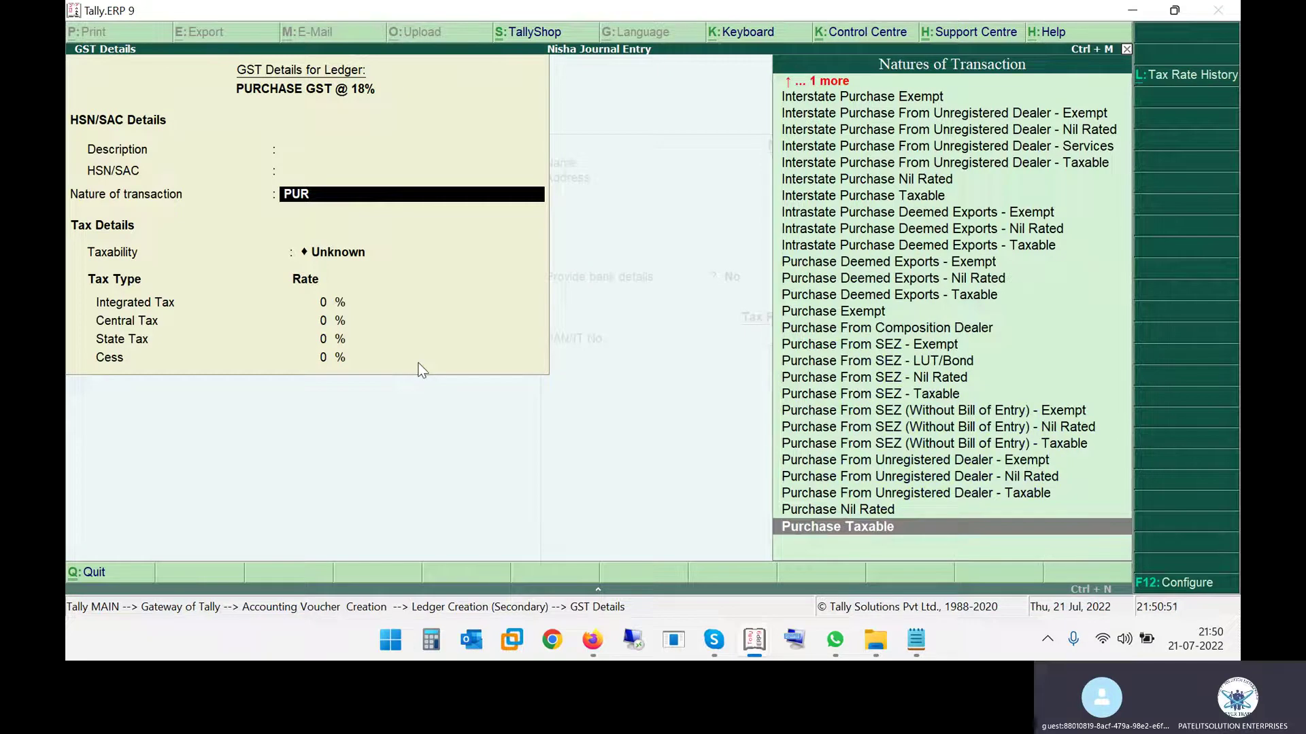
key(Up)
key(Up)
key(Up)
key(Up)
key(Up)
key(Up)
key(Up)
key(Up)
key(Up)
key(Up)
key(Up)
key(Up)
key(Up)
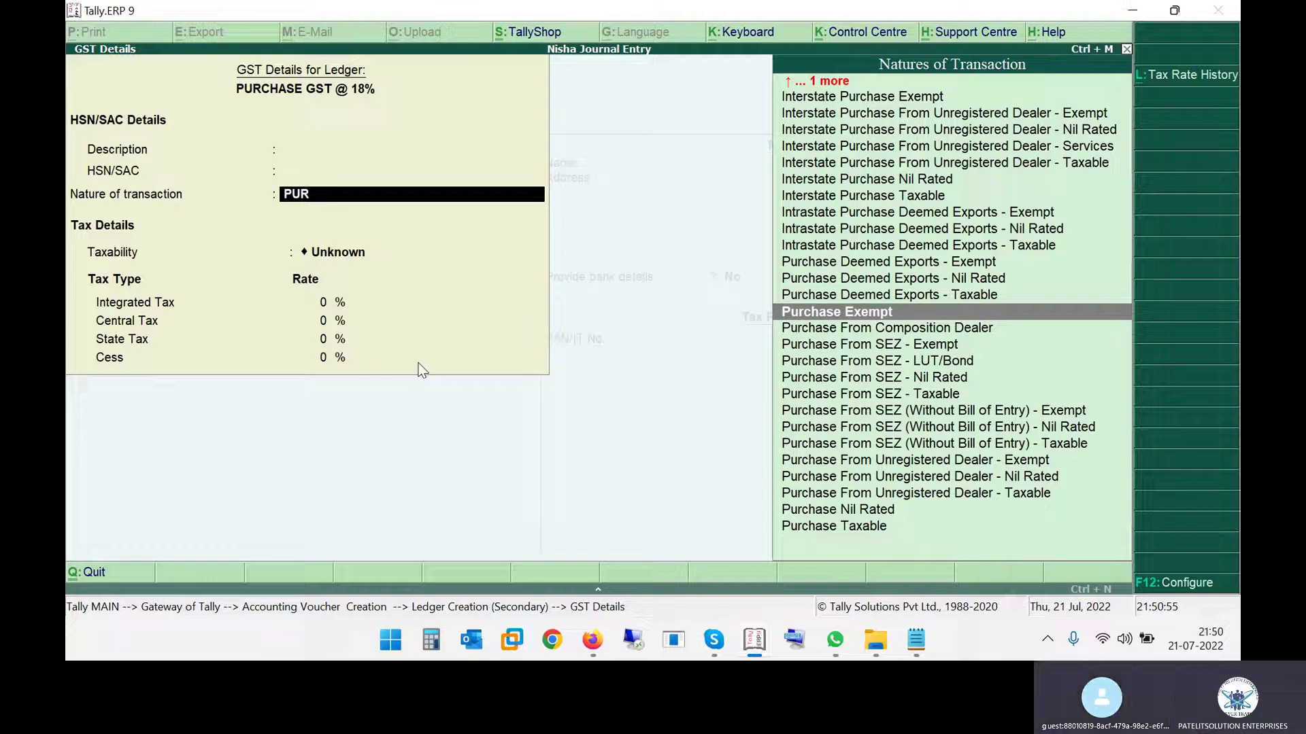
key(Up)
key(Up)
key(Up)
key(Up)
key(Up)
key(Up)
key(Up)
key(Up)
key(Up)
key(Up)
key(Up)
key(Up)
key(Up)
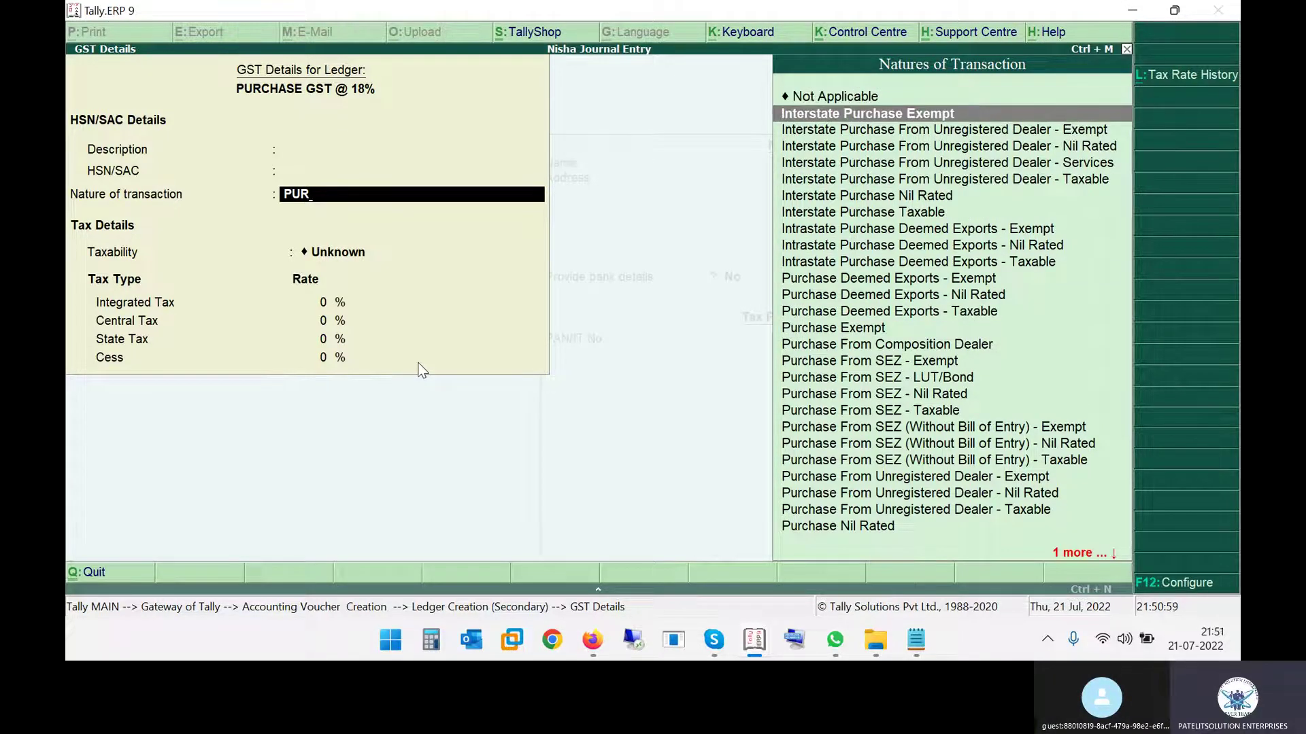
key(Down)
key(Down)
key(Down)
key(Down)
key(Down)
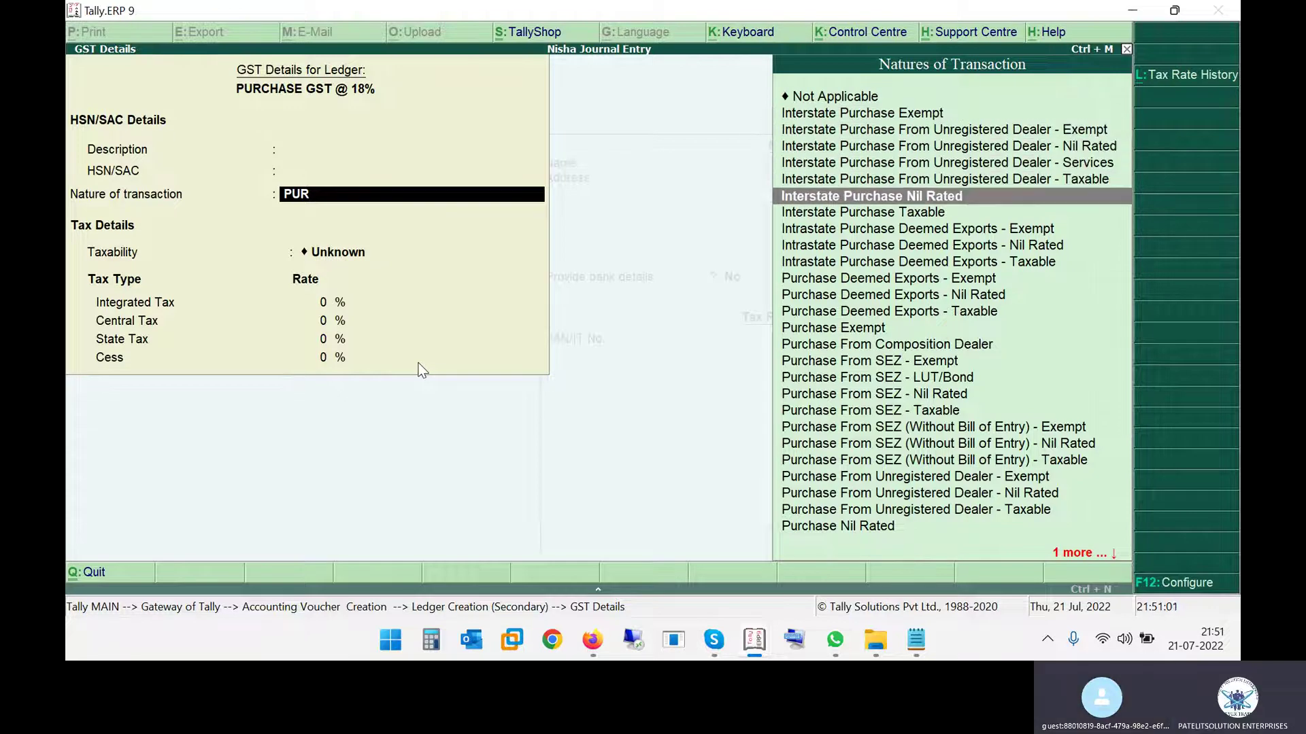
key(Down)
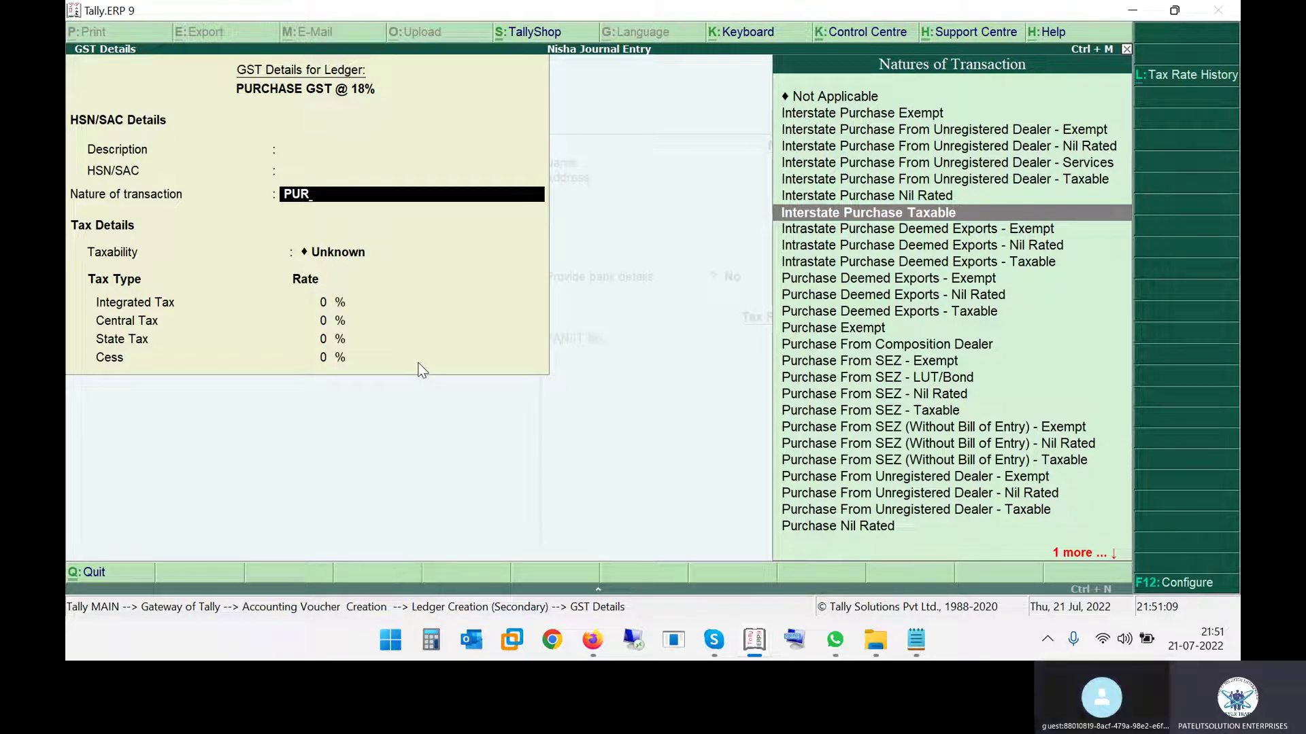
Set the nature of transaction to Purchase Taxable with an 18% integrated tax rate, and complete the ledger's GST details.
text(CHASE TA)
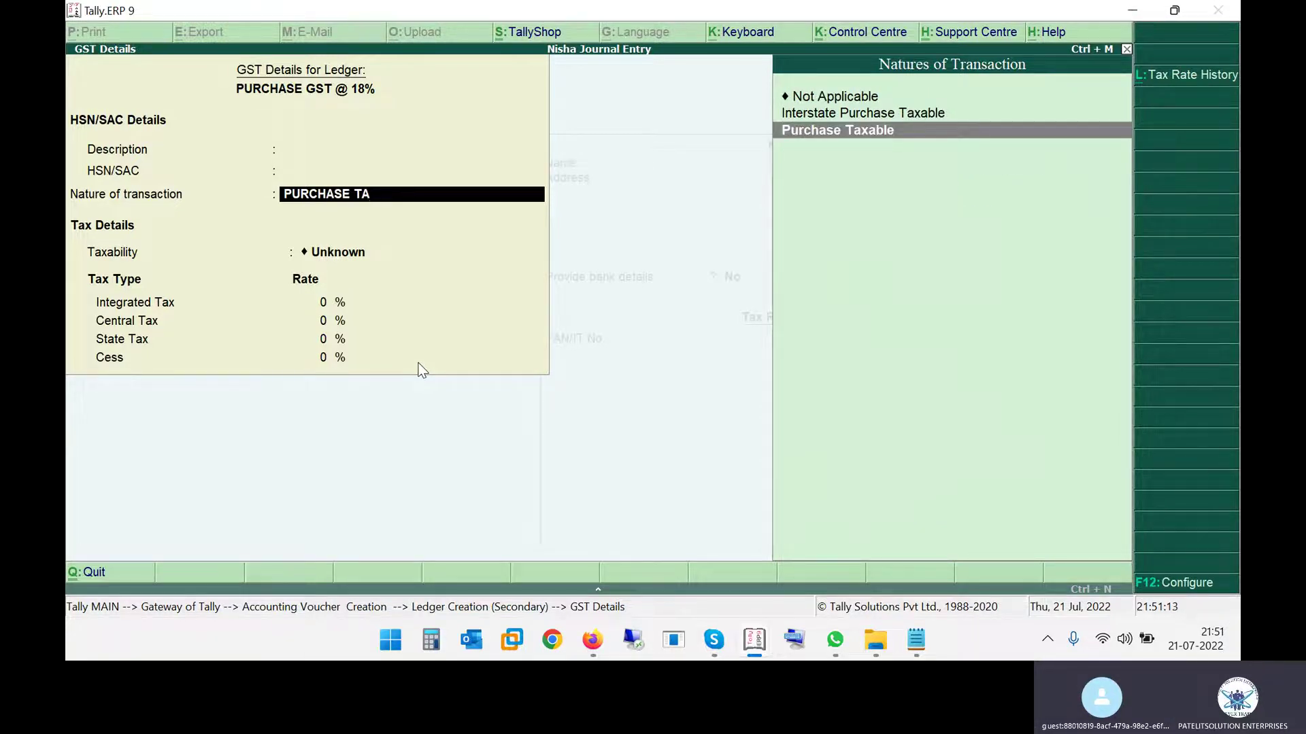
key(Return)
text(18)
key(Return)
key(Return)
key(Return)
key(Return)
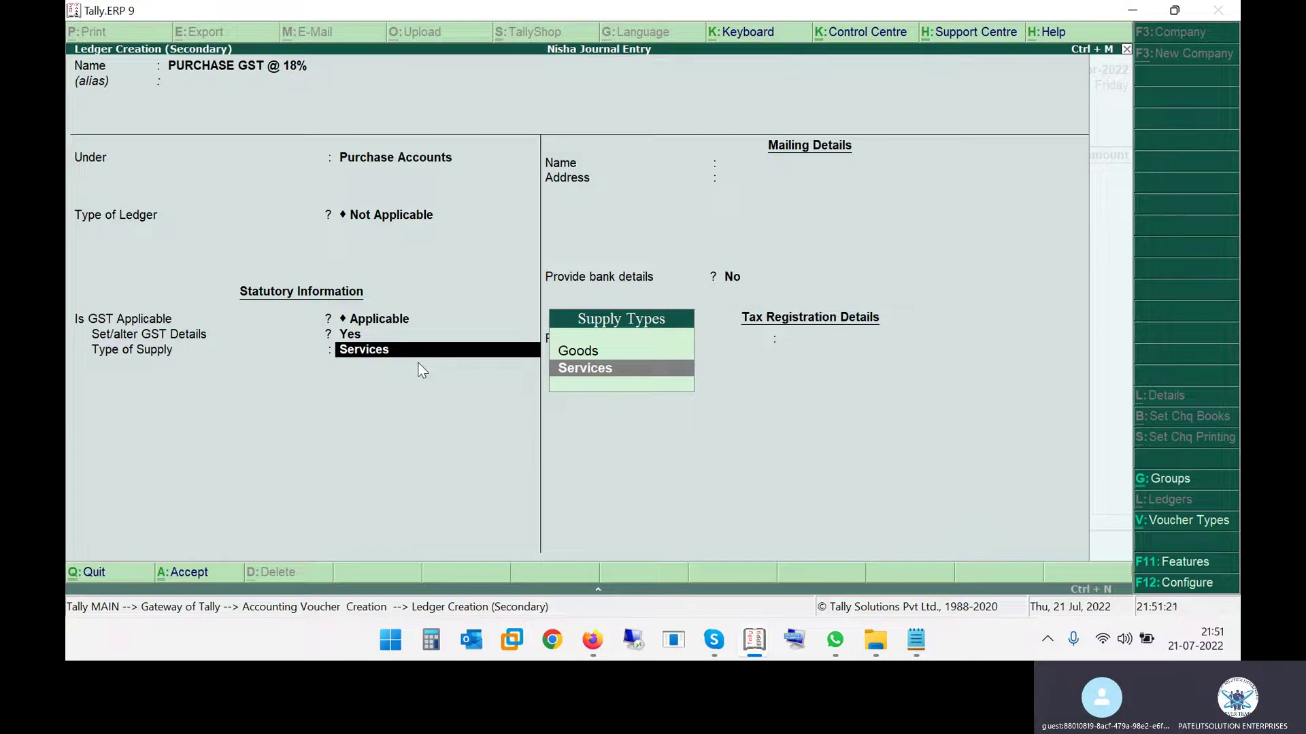
Set the type of supply to Goods, leave bank details at No and the PAN/IT number blank, and save the purchase ledger.
key(Up)
key(Return)
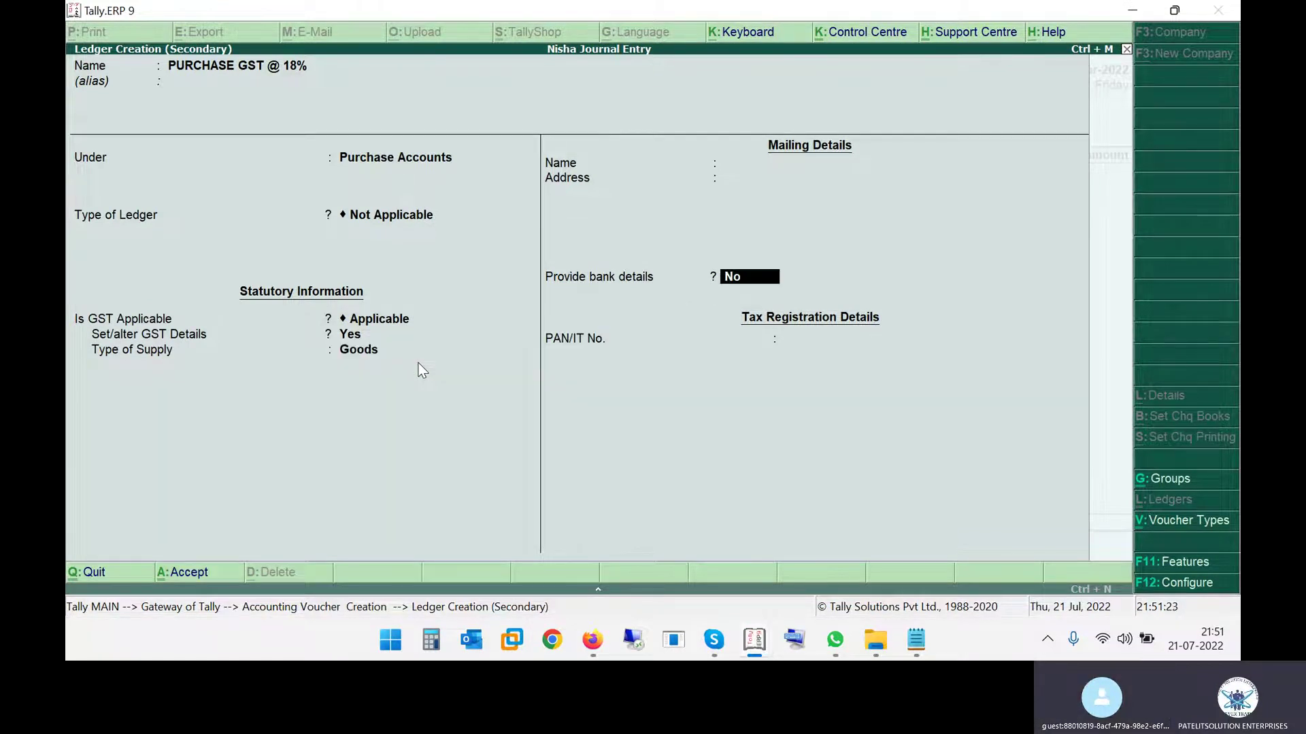
key(Return)
key(Return)
key(Return)
Check the first purchase's taxable value in All Account.pdf in Firefox, and enter 84745.76 as the PURCHASE GST @ 18% amount in Tally.ERP 9.
key(alt+Tab)
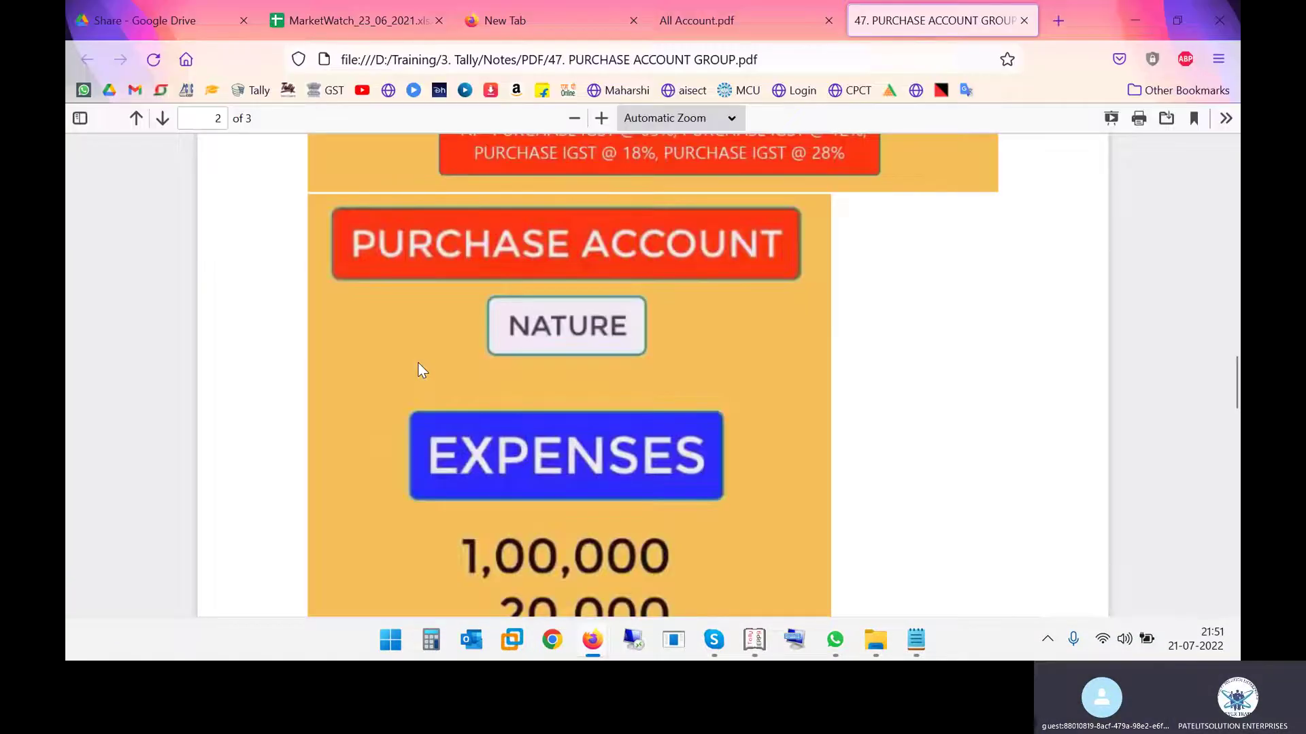
click(761, 3)
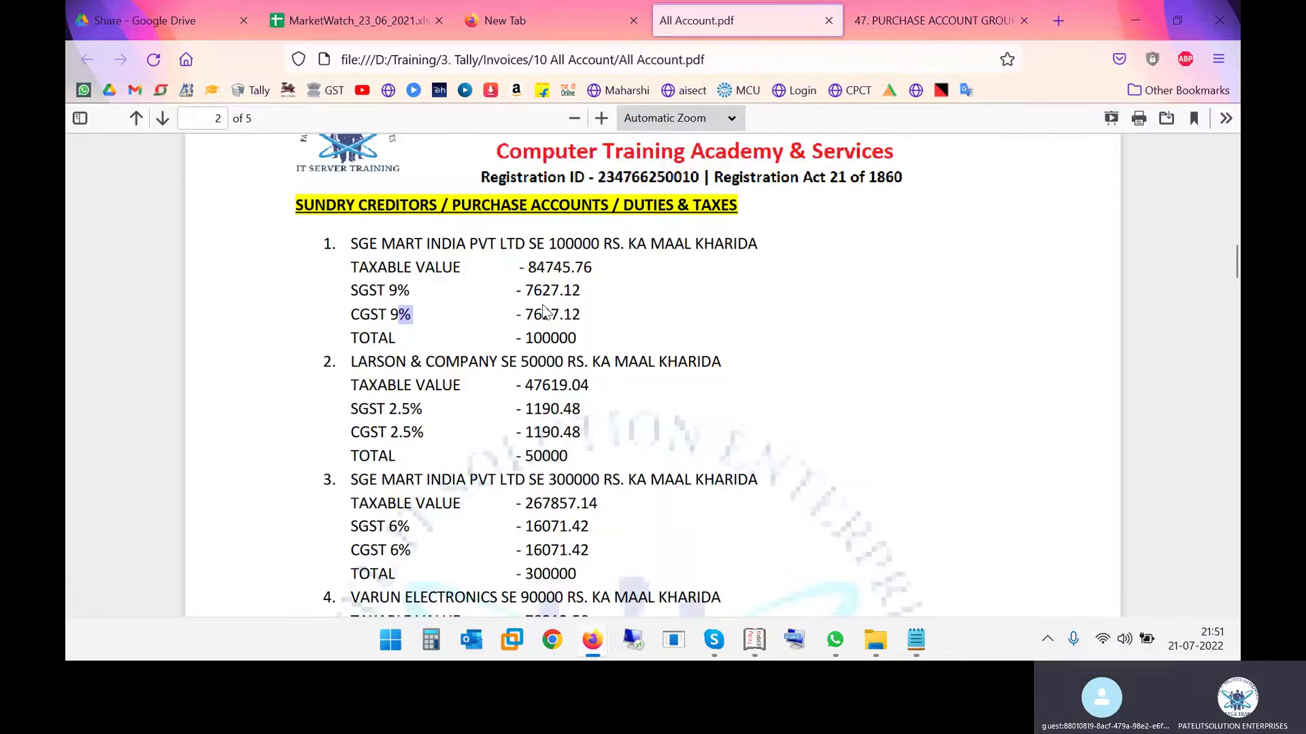
drag(528, 268, 594, 267)
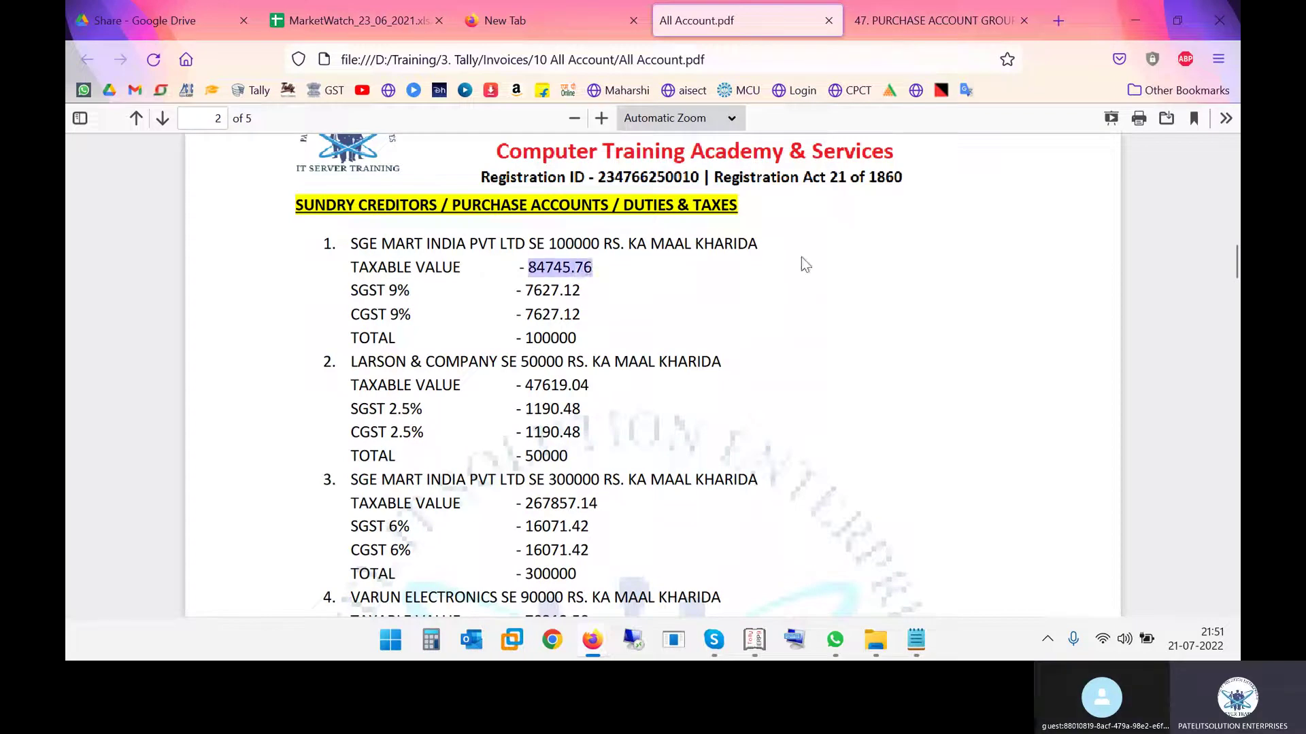
key(alt+Tab)
text(84)
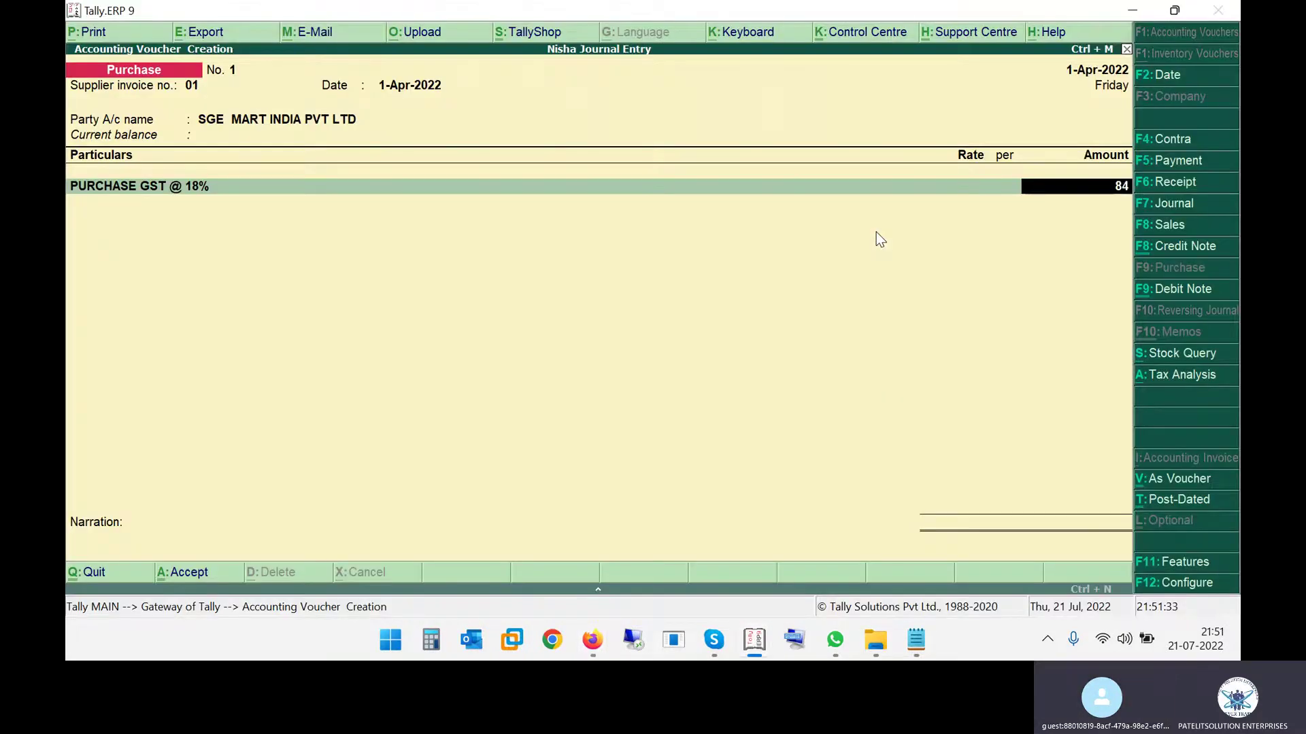
key(alt+Tab)
key(alt+Tab)
text(745.)
key(alt+Tab)
key(alt+Tab)
text(76)
key(Return)
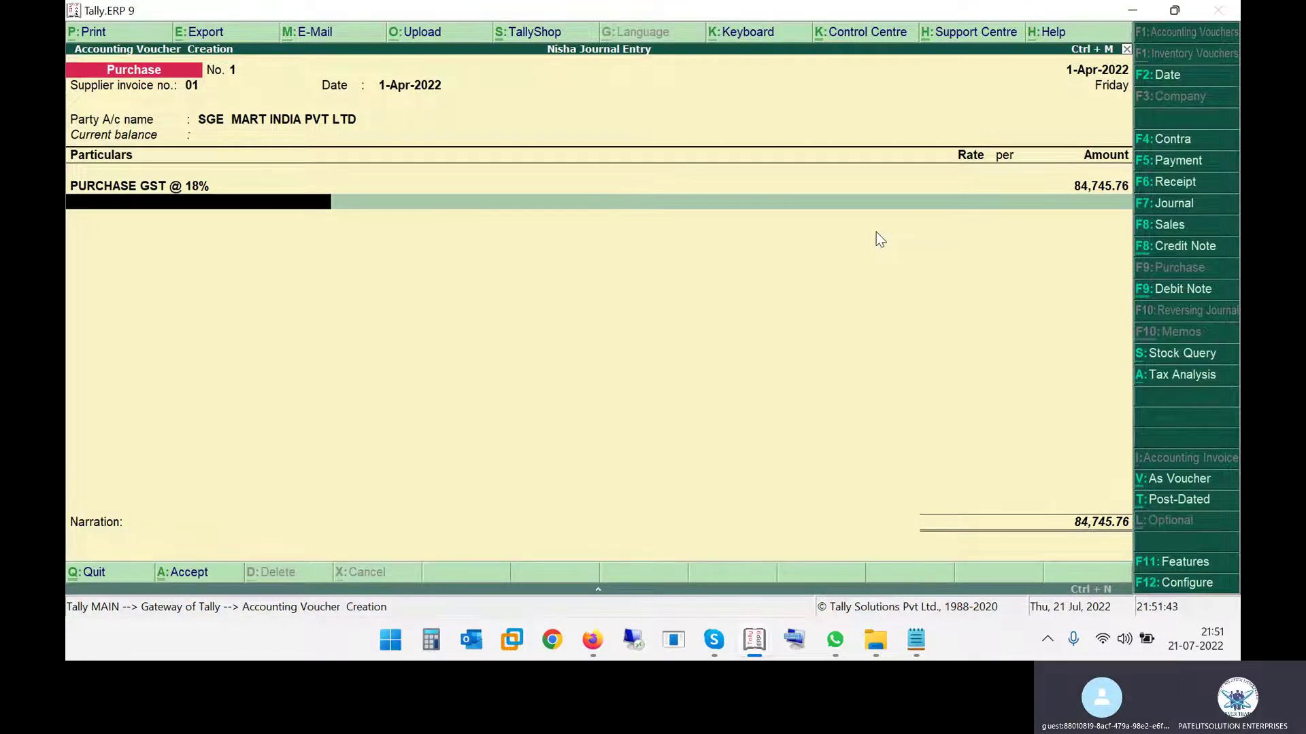
Open a new ledger from the voucher's next particulars line, and switch to All Account.pdf in Firefox.
text(S)
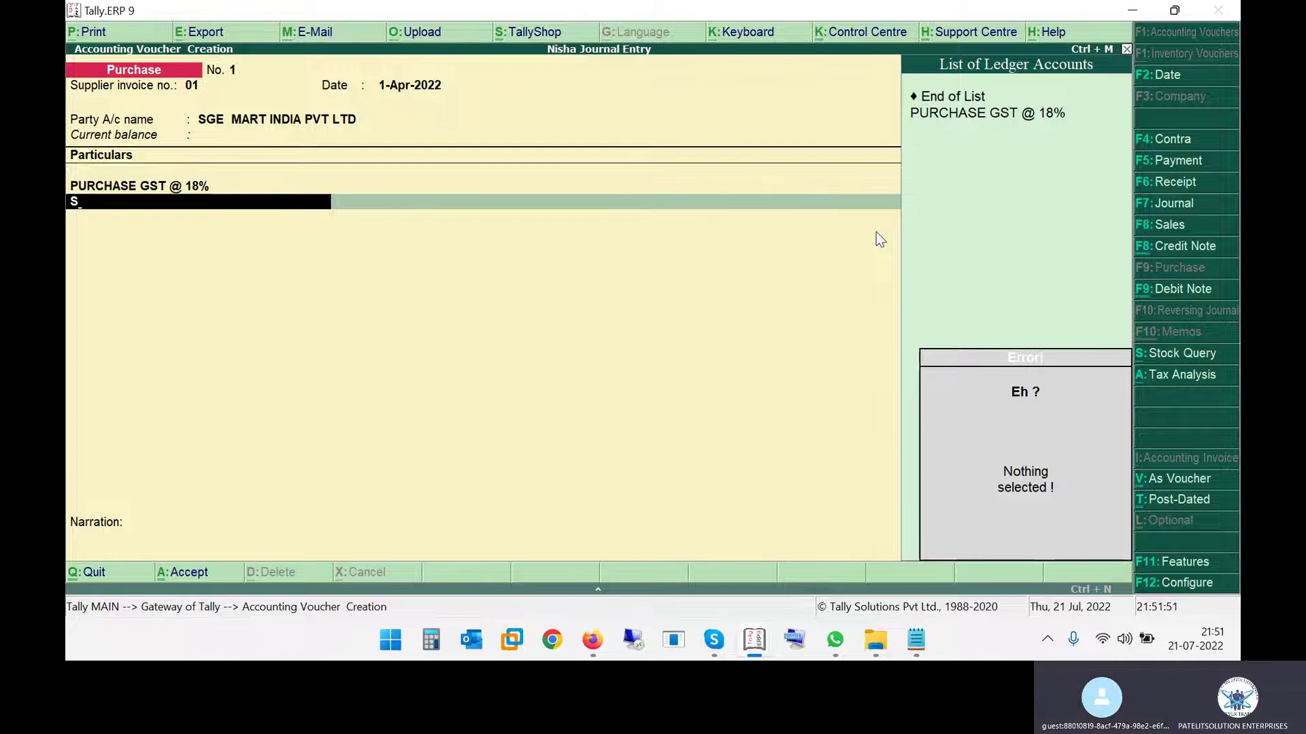
key(alt+c)
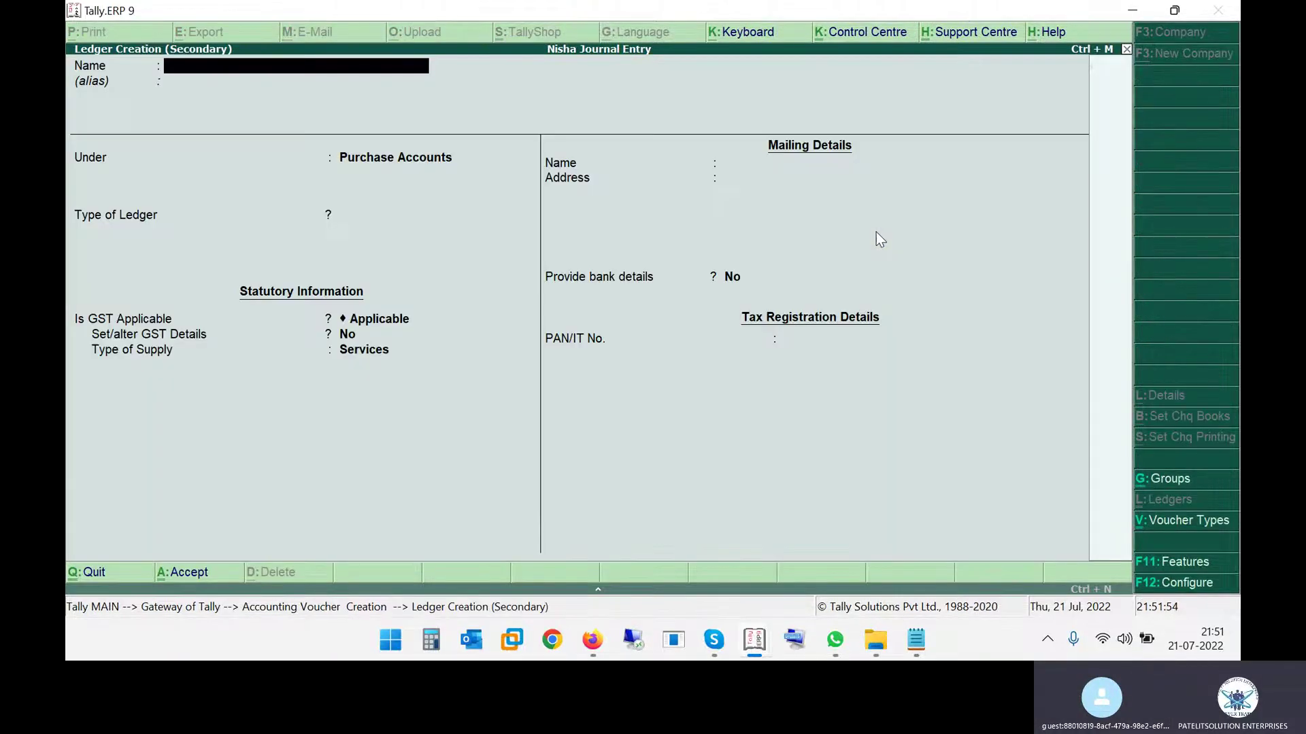
key(alt+Tab)
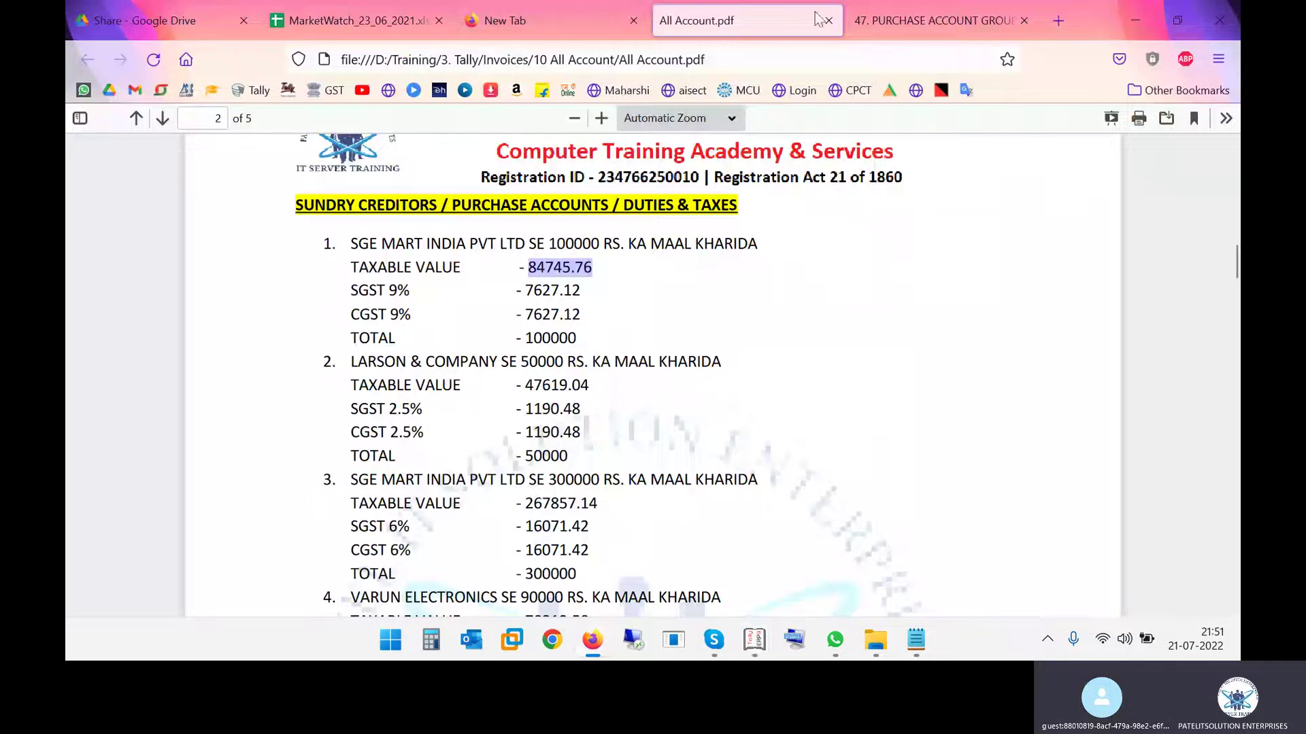
Review the Sundry Creditors, Purchase Accounts and Duties & Taxes group names in the heading above the purchase list.
drag(623, 205, 740, 211)
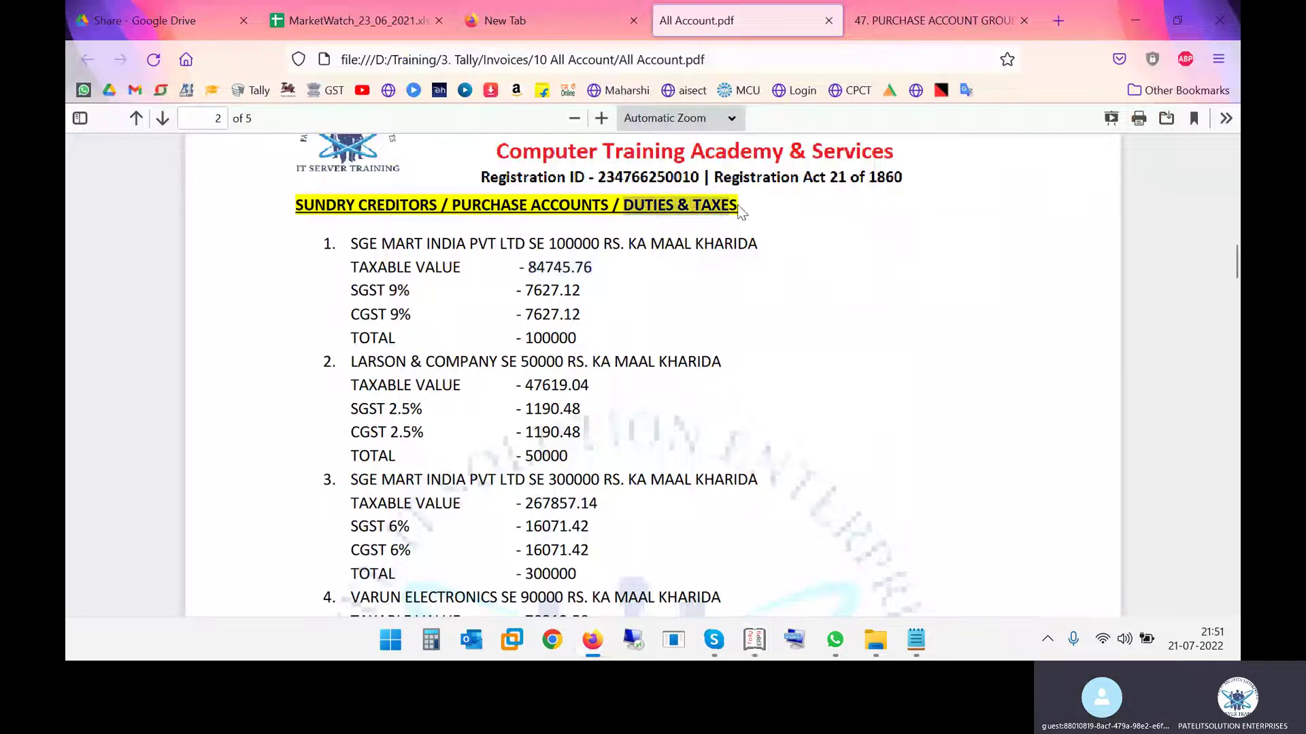
drag(376, 204, 606, 208)
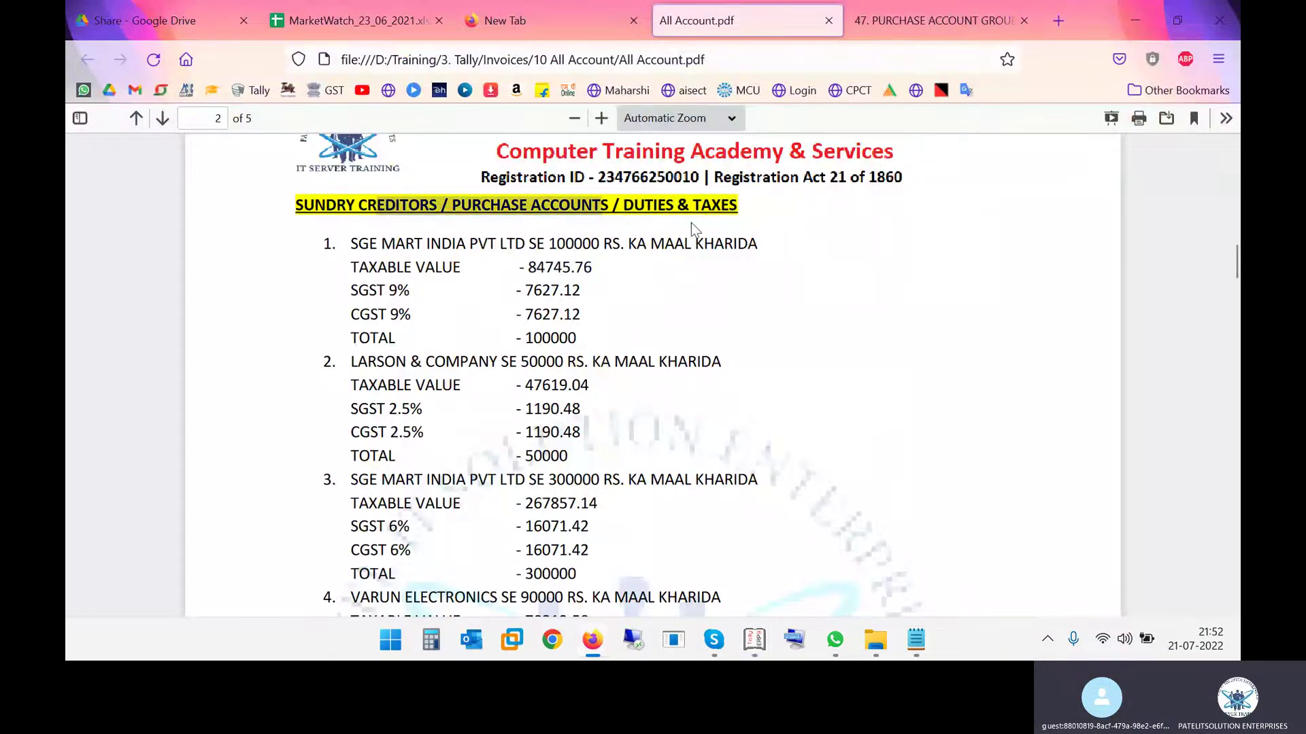
click(362, 204)
drag(295, 205, 345, 202)
drag(463, 205, 528, 206)
drag(631, 206, 737, 206)
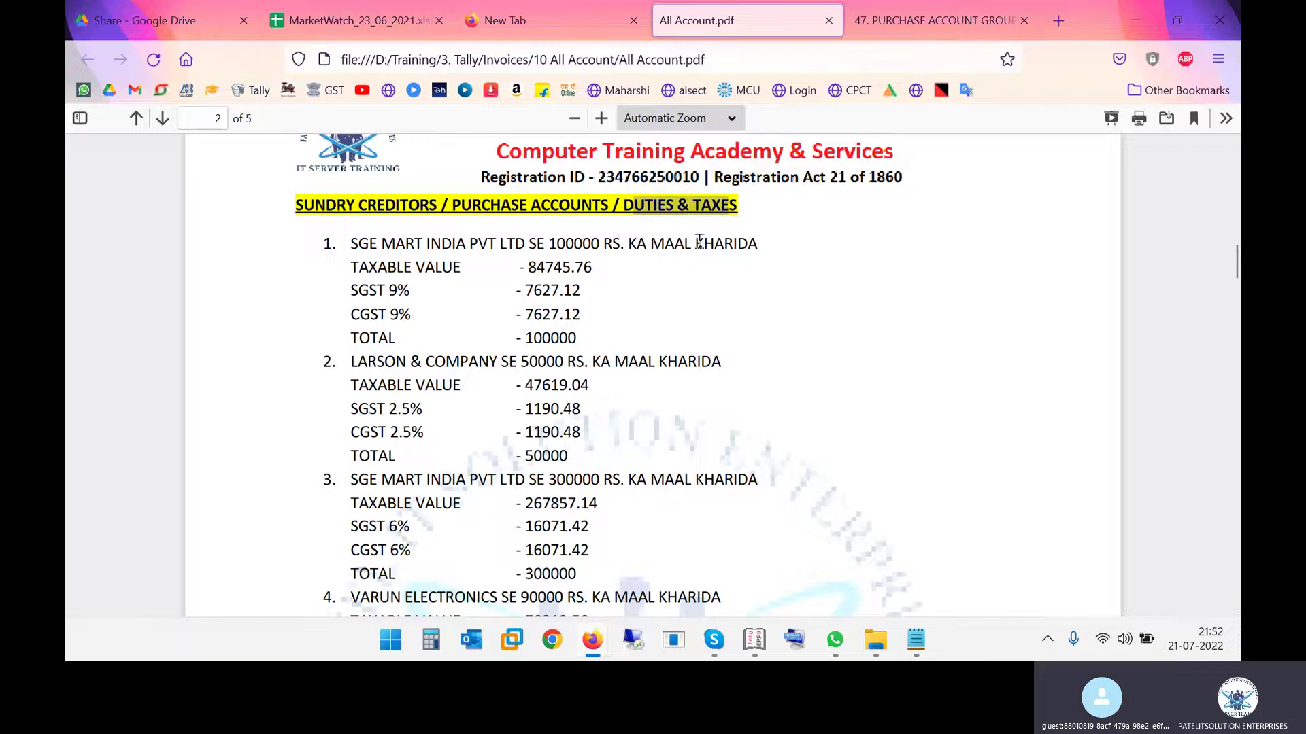
Close the 47. PURCHASE ACCOUNT GROUP notes, open 48. DUTIES & TAXES GROUP from the PDF folder in File Explorer, and read its first page.
key(alt)
click(1024, 21)
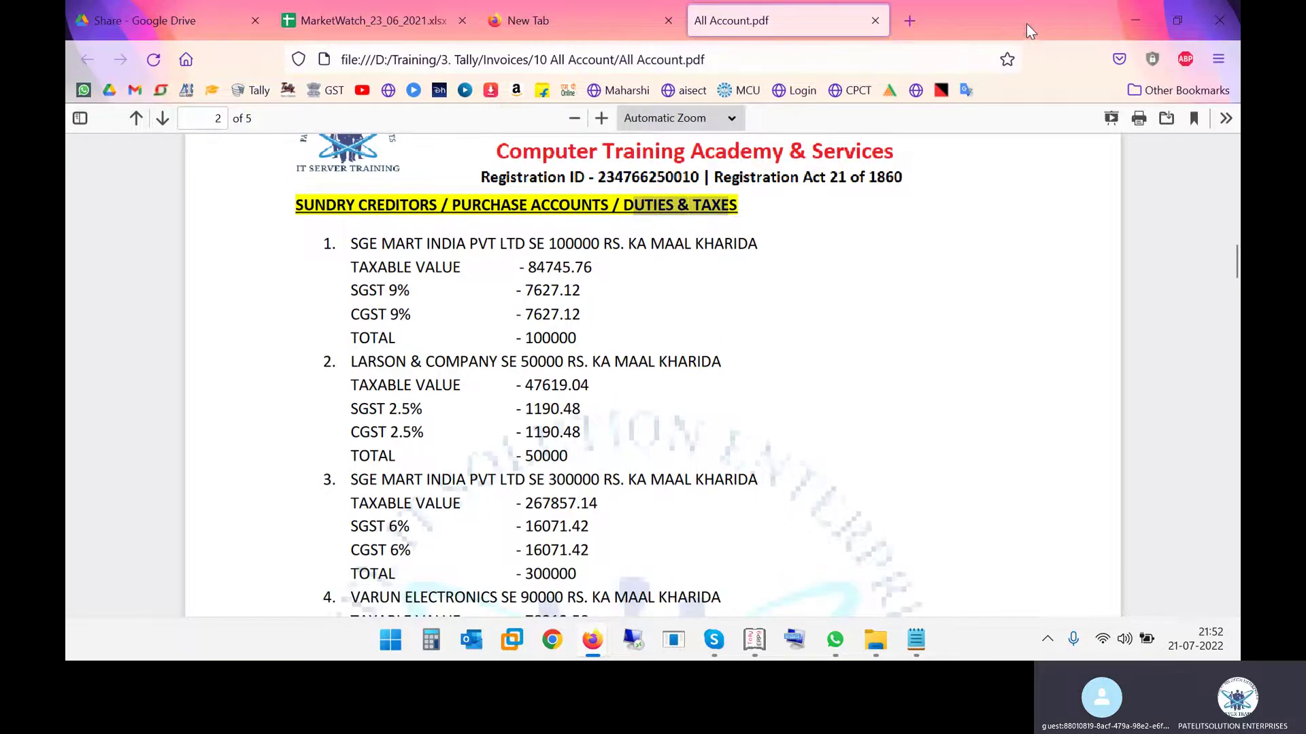
key(alt+Tab)
click(871, 197)
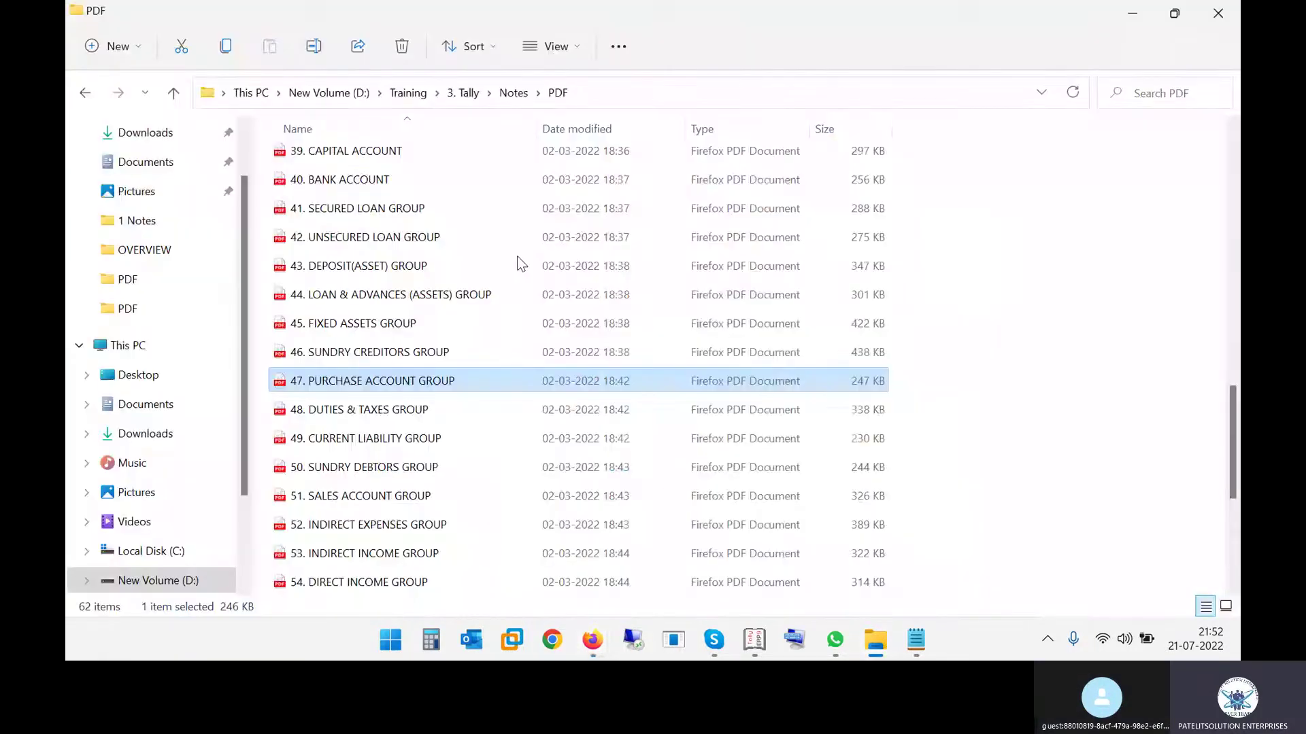
double_click(373, 410)
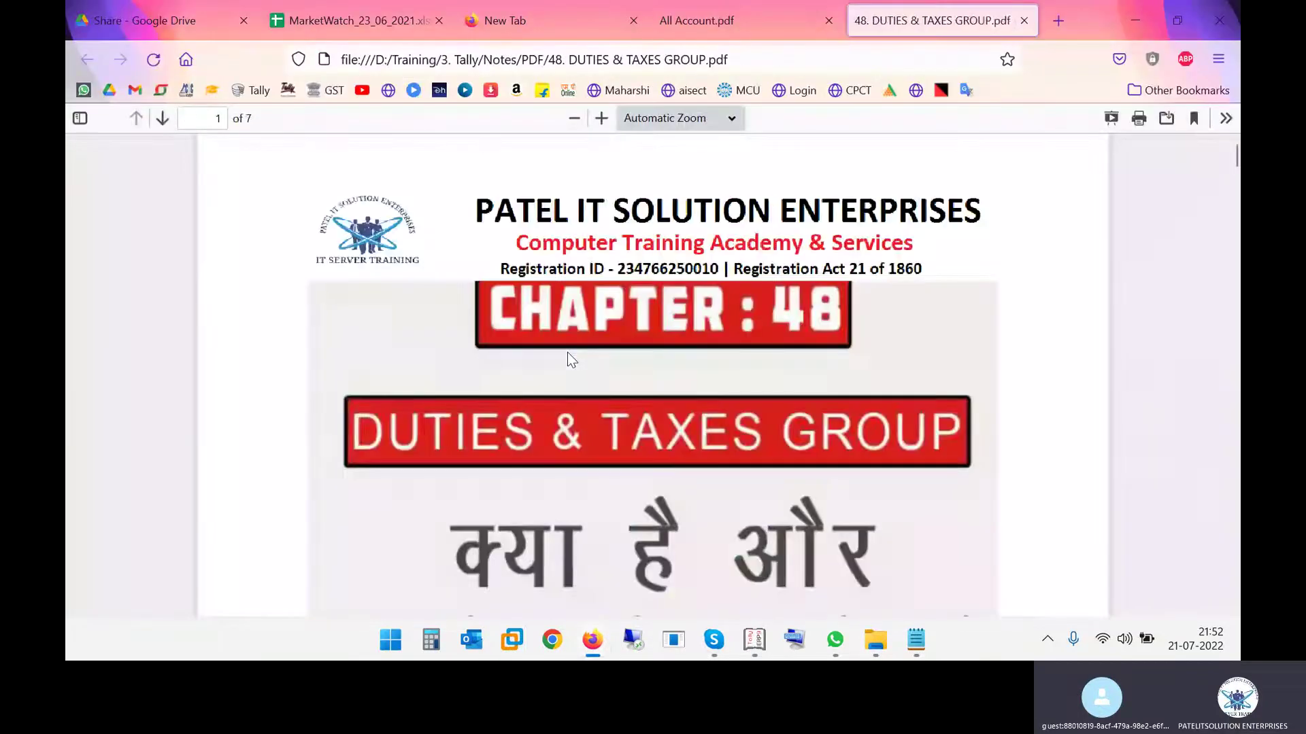
scroll(546, 435, down, 5)
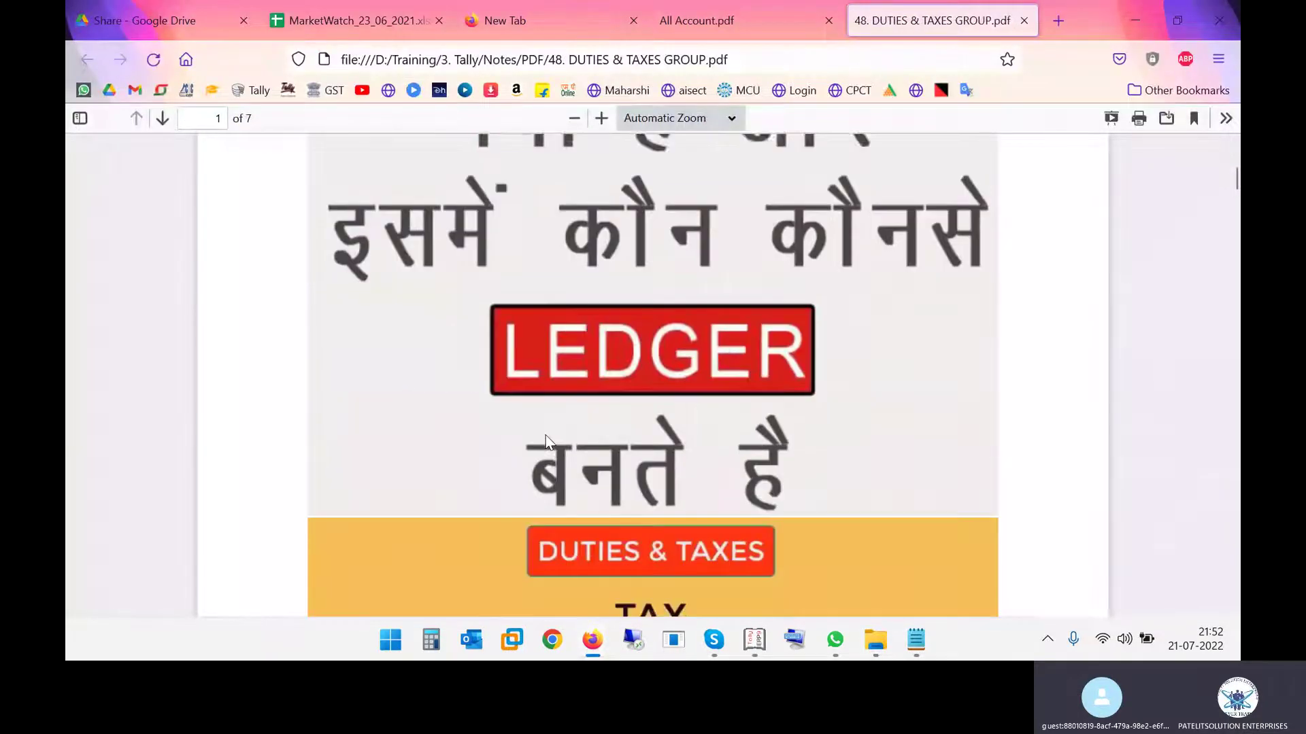
scroll(545, 435, down, 4)
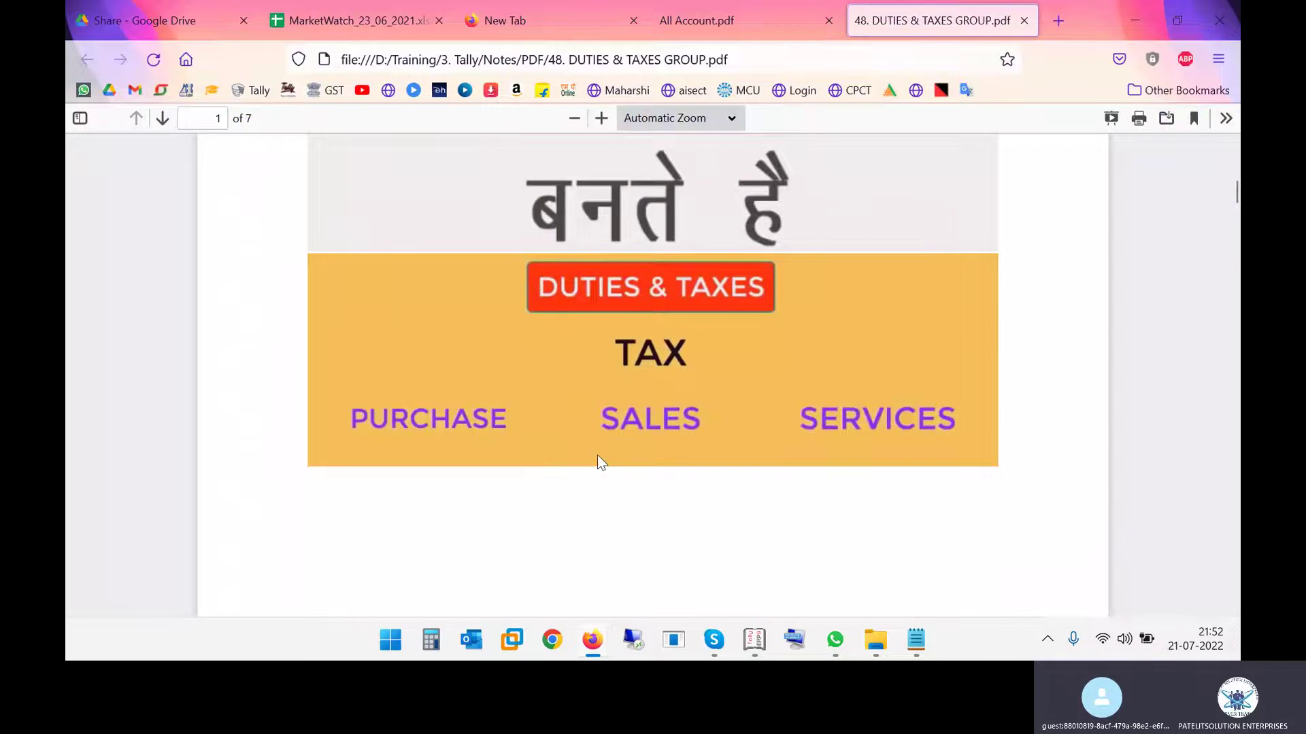
scroll(597, 455, down, 1)
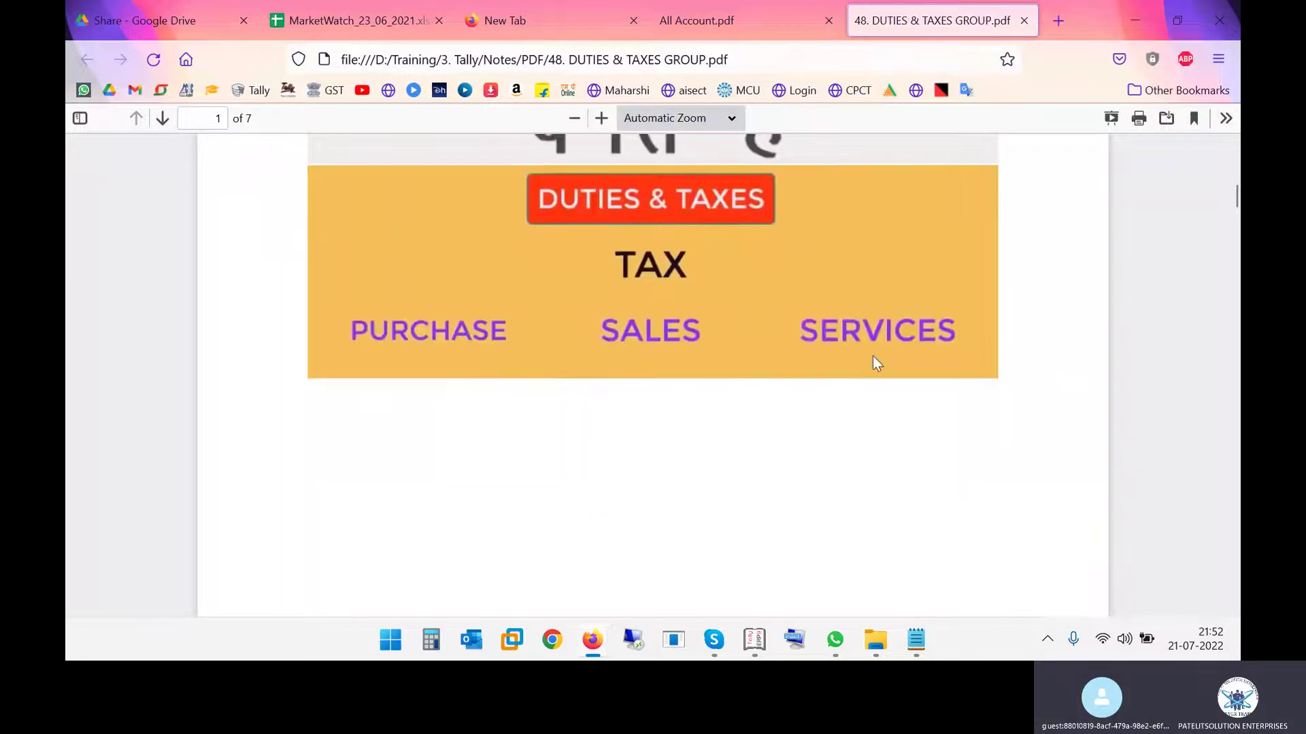
scroll(573, 445, down, 10)
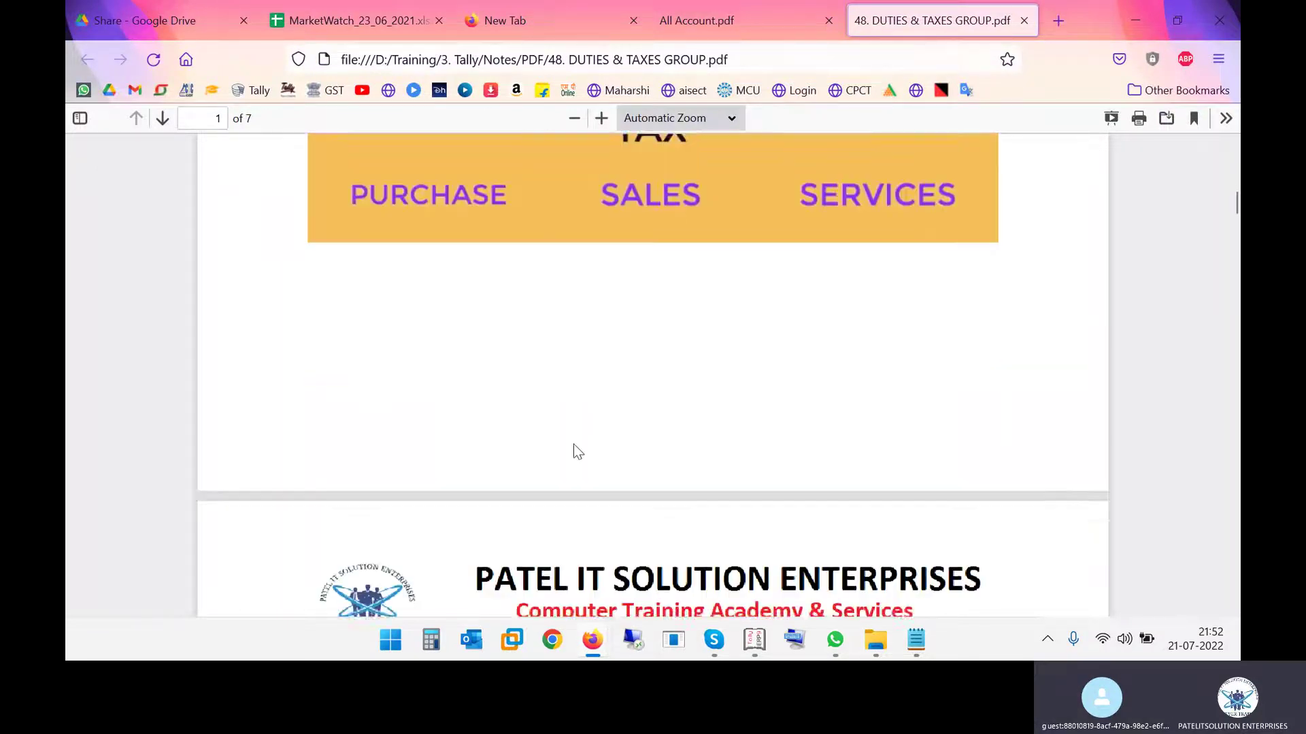
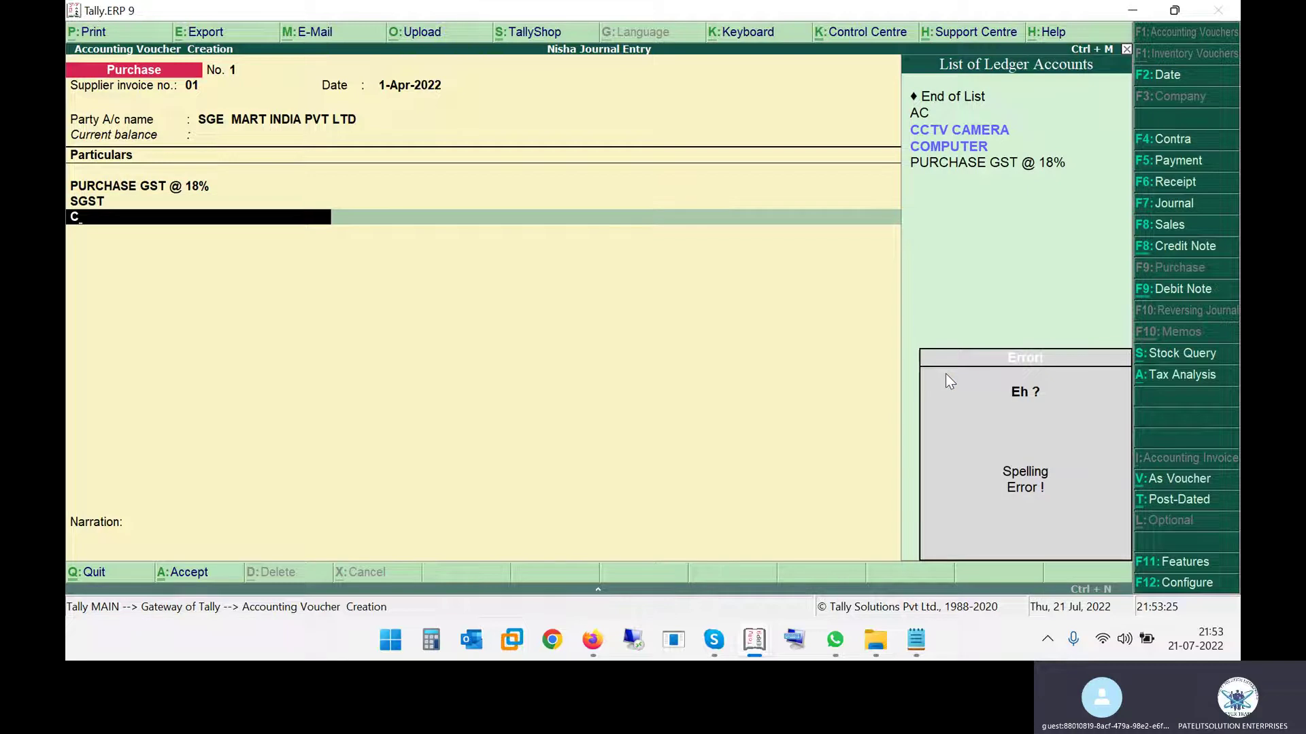
Start a new ledger named CGST under the Duties & Taxes group for the voucher line below SGST.
key(alt+c)
text(GST)
key(Return)
key(Return)
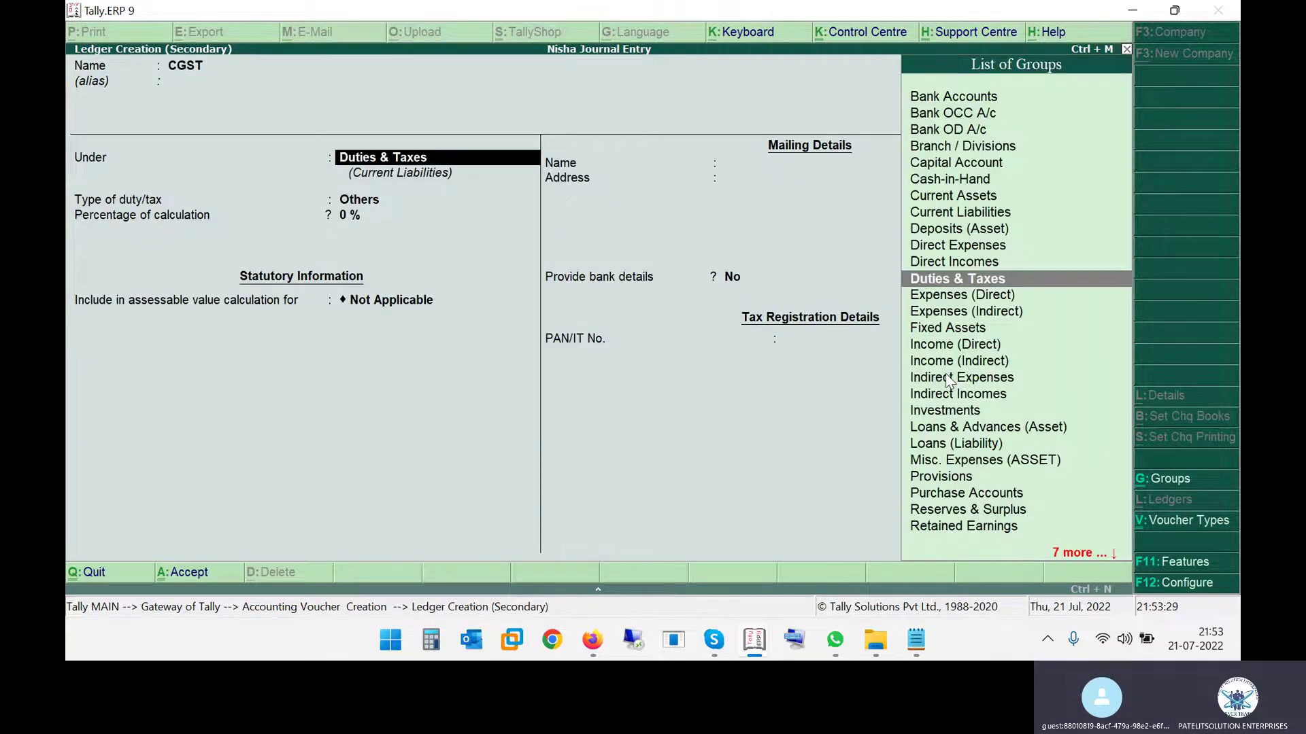
key(Return)
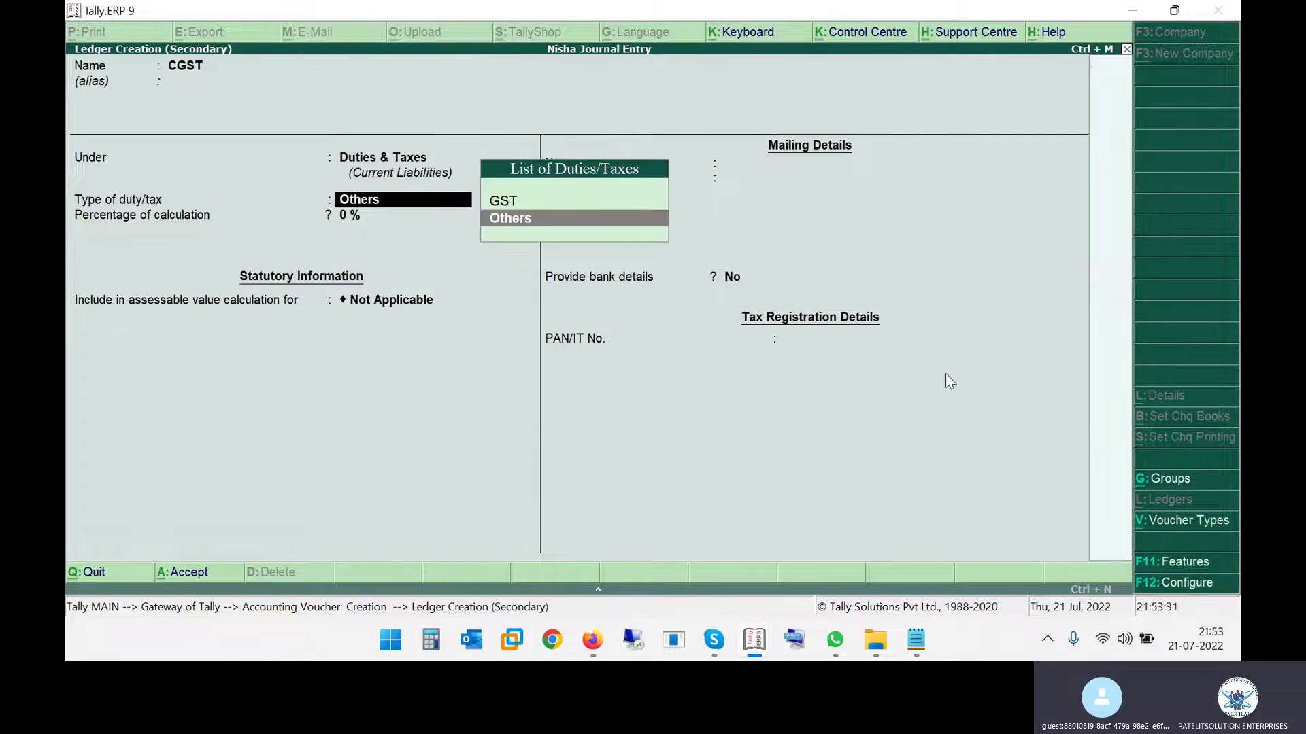
Save CGST as a GST Central Tax ledger with 0 % calculation and Not Applicable rounding, and accept 7,627.12 as its voucher amount.
key(Up)
key(Return)
key(Return)
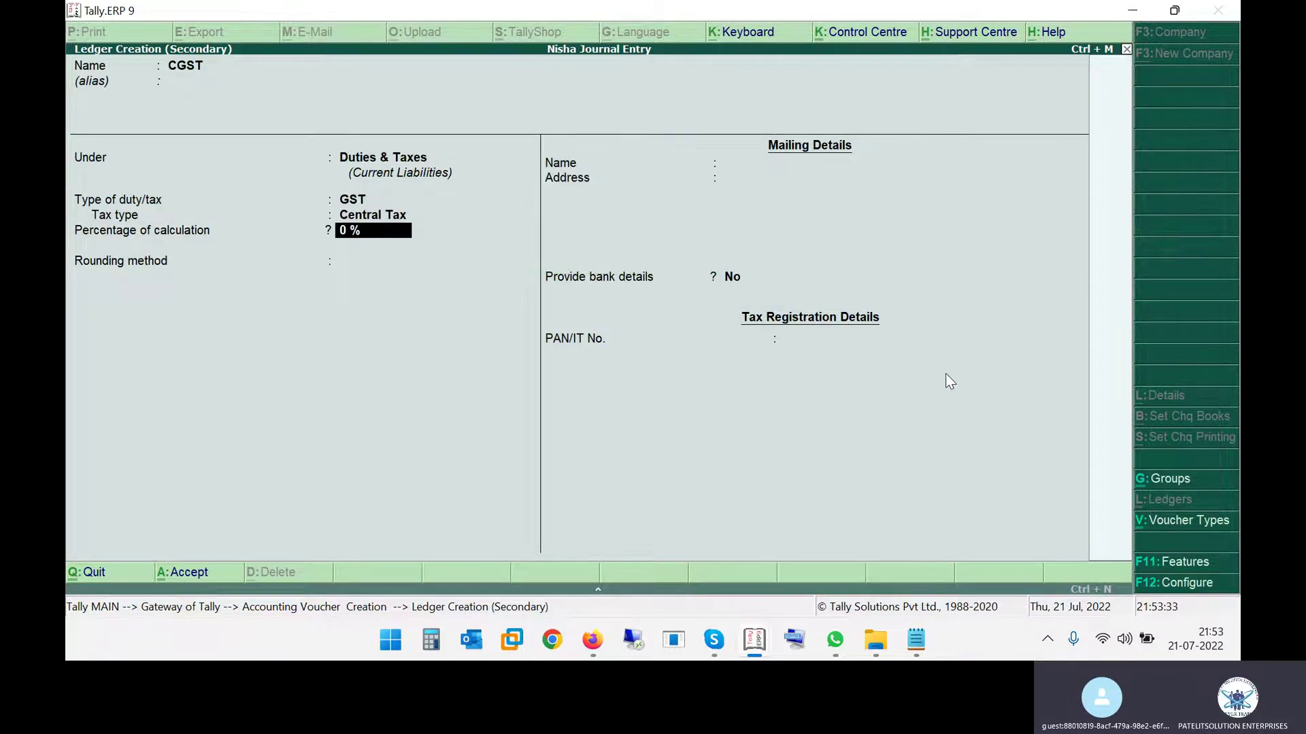
key(Return)
key(Return)
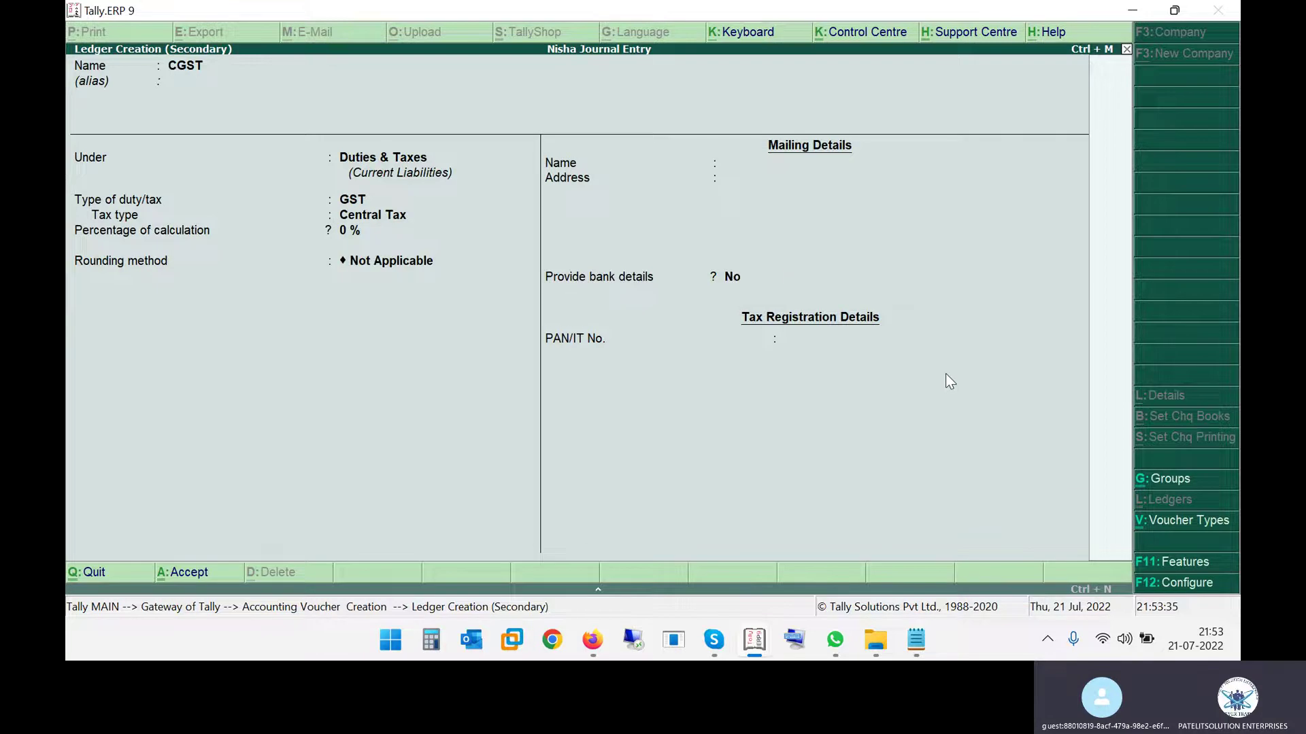
key(Return)
key(Return)
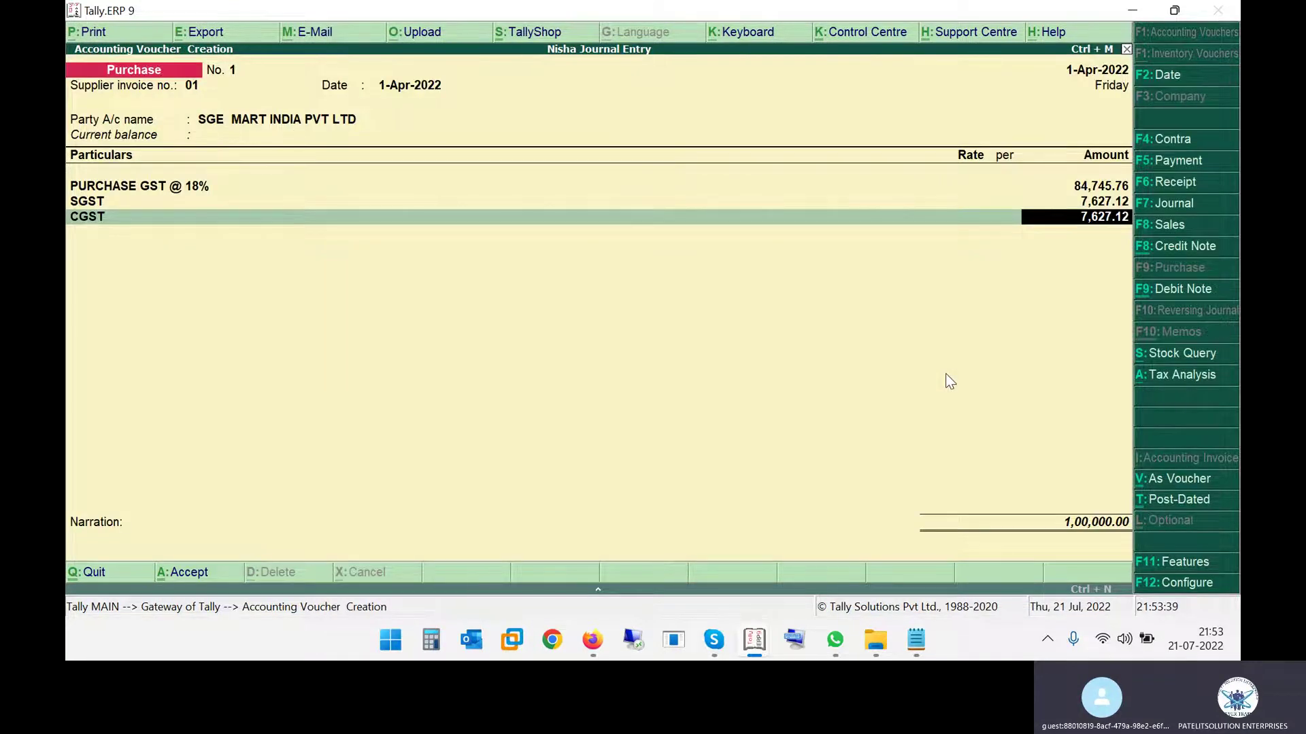
key(Return)
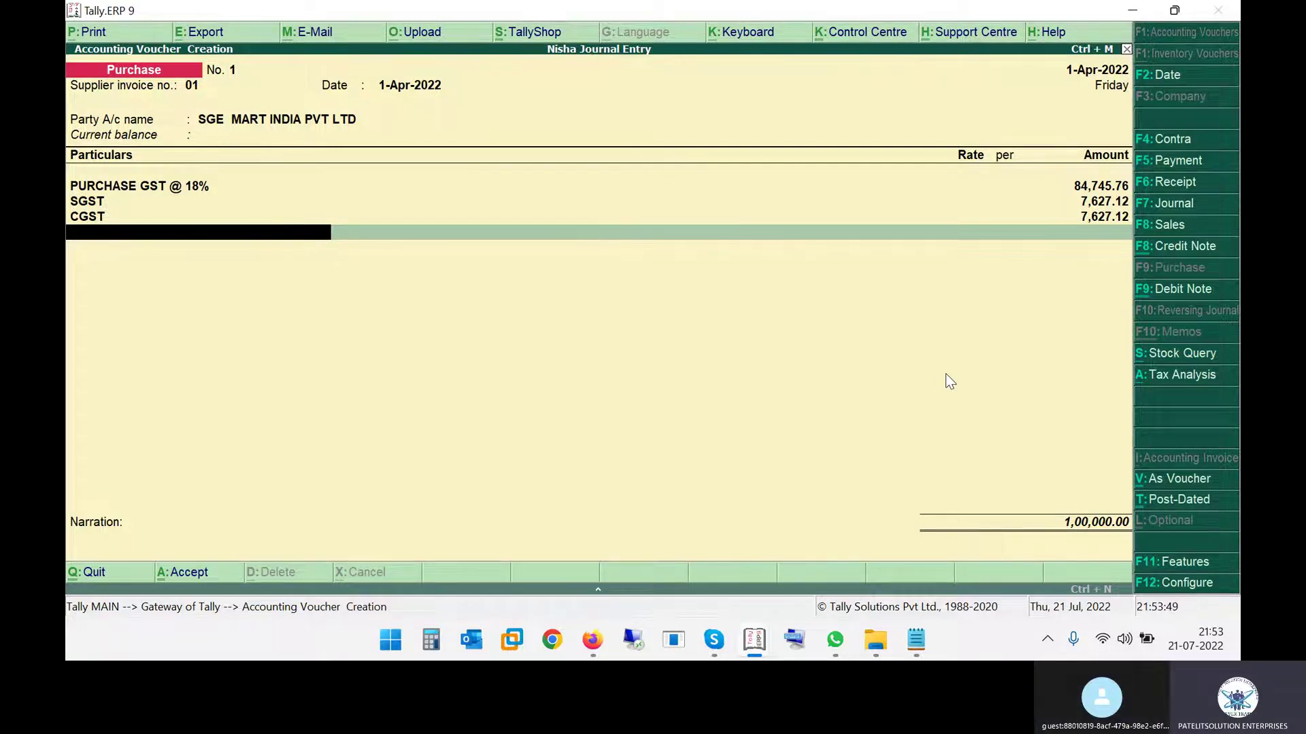
Start a new ledger named ROUND OFF under Indirect Expenses from the voucher line below CGST.
key(alt+c)
text(ROUND OFF)
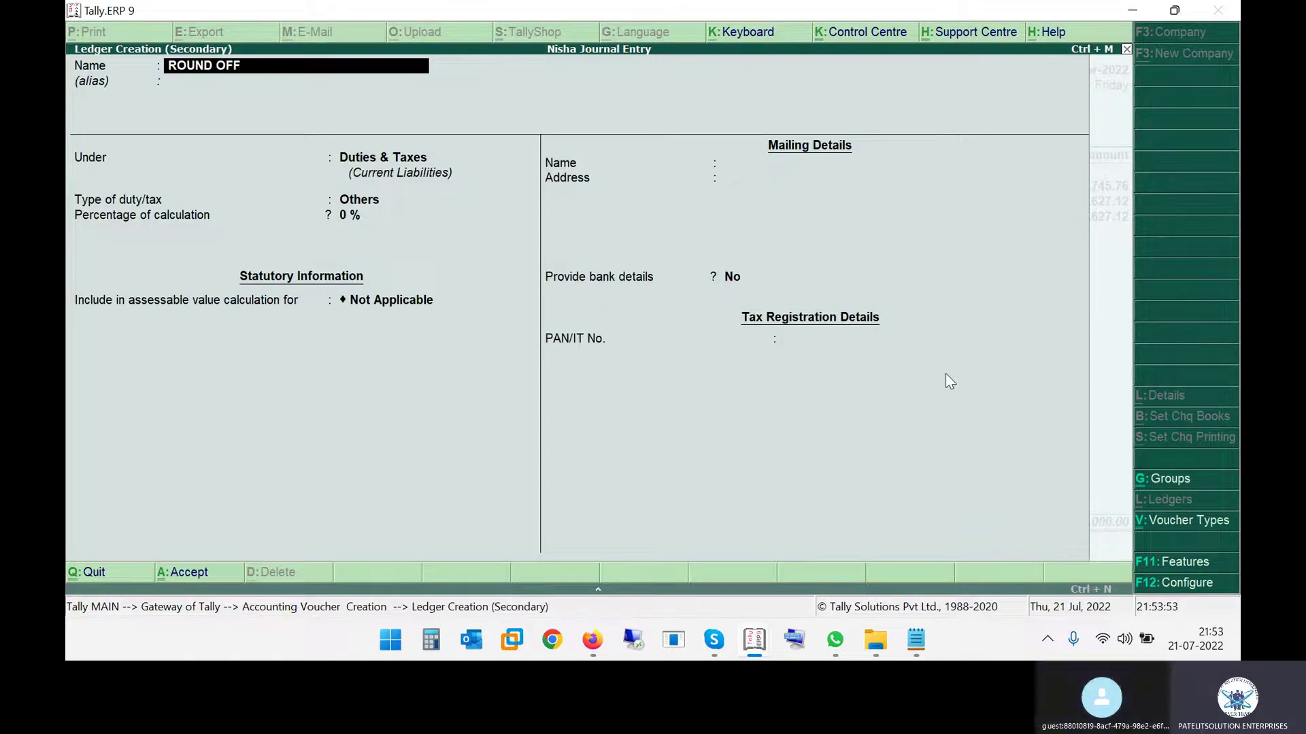
key(Return)
key(Return)
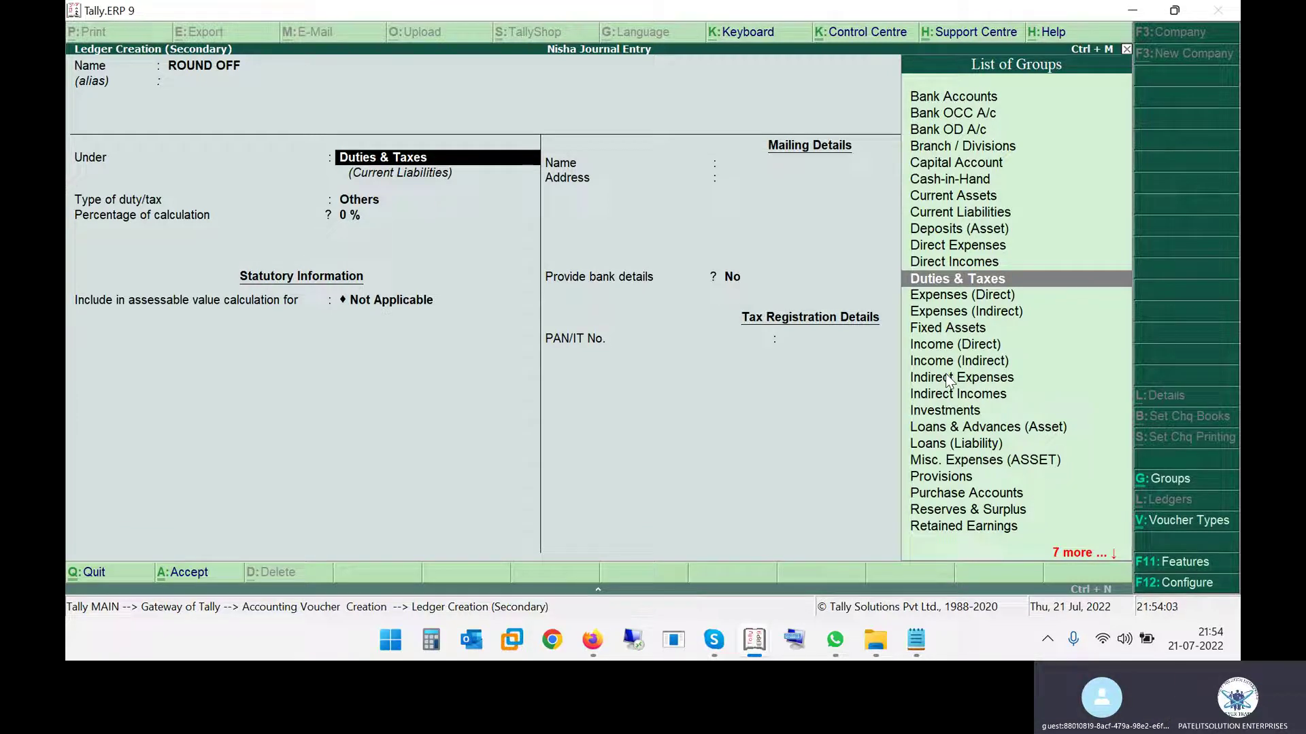
text(IND)
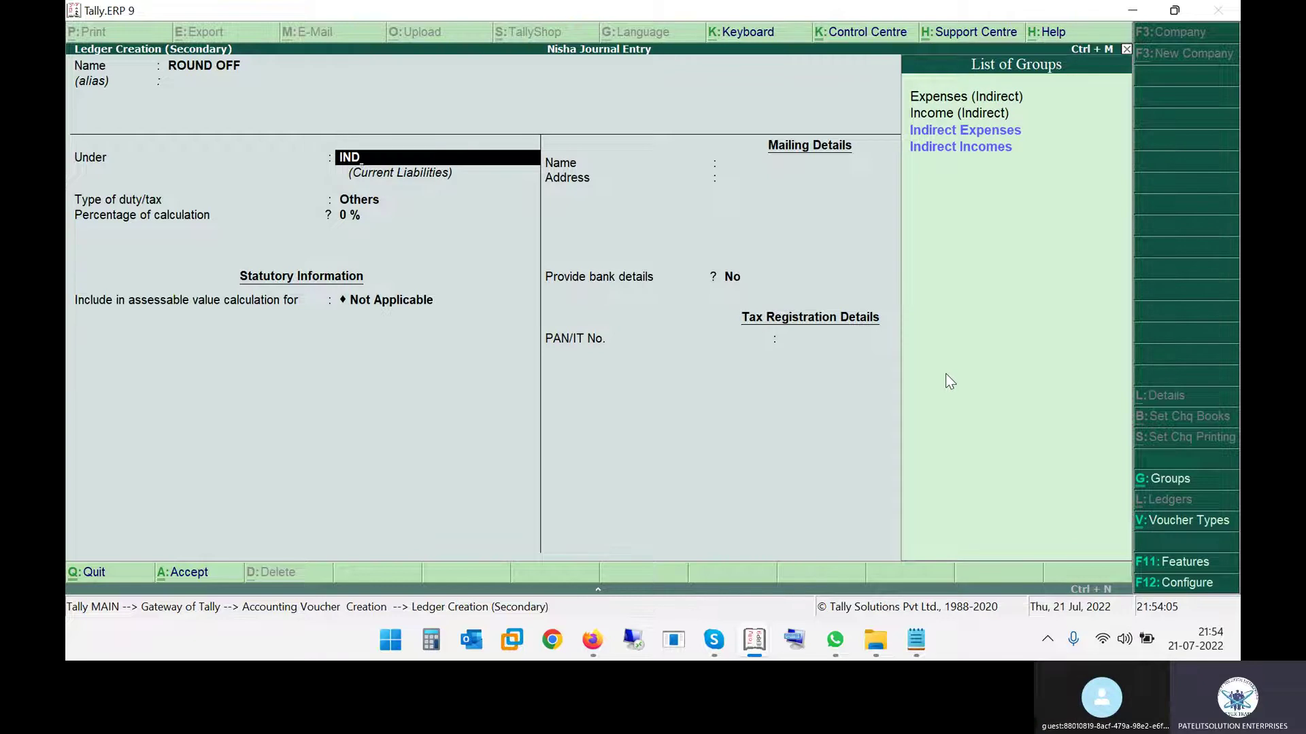
key(Return)
Save ROUND OFF as an Invoice Rounding ledger with Normal Rounding, rounding limit 1 and GST Not Applicable.
key(Down)
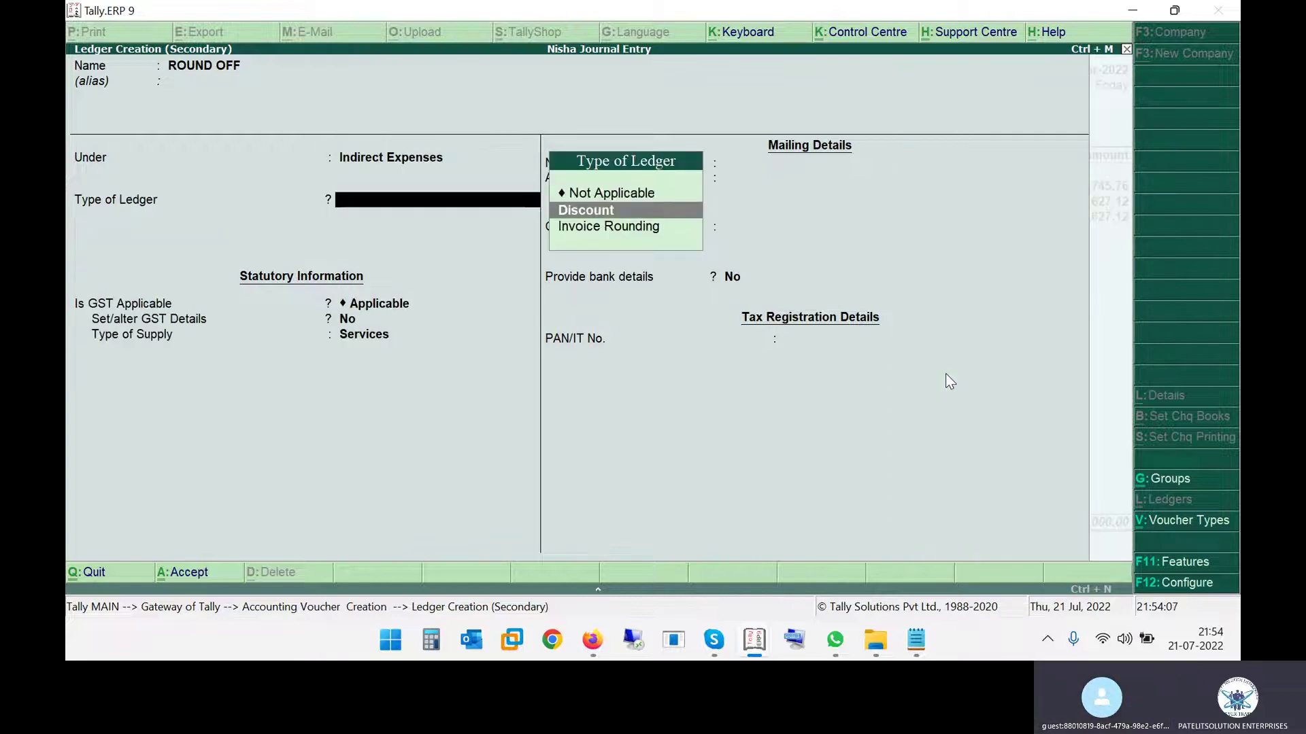
key(Down)
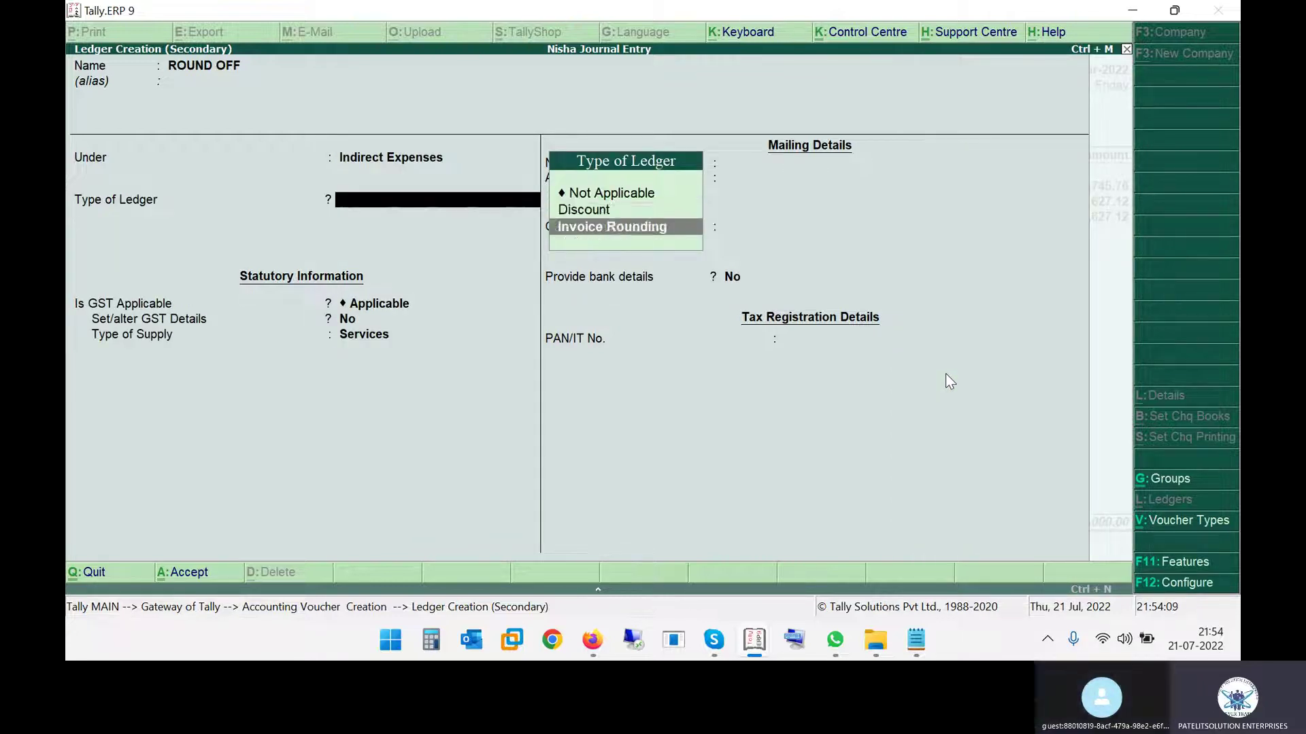
key(Return)
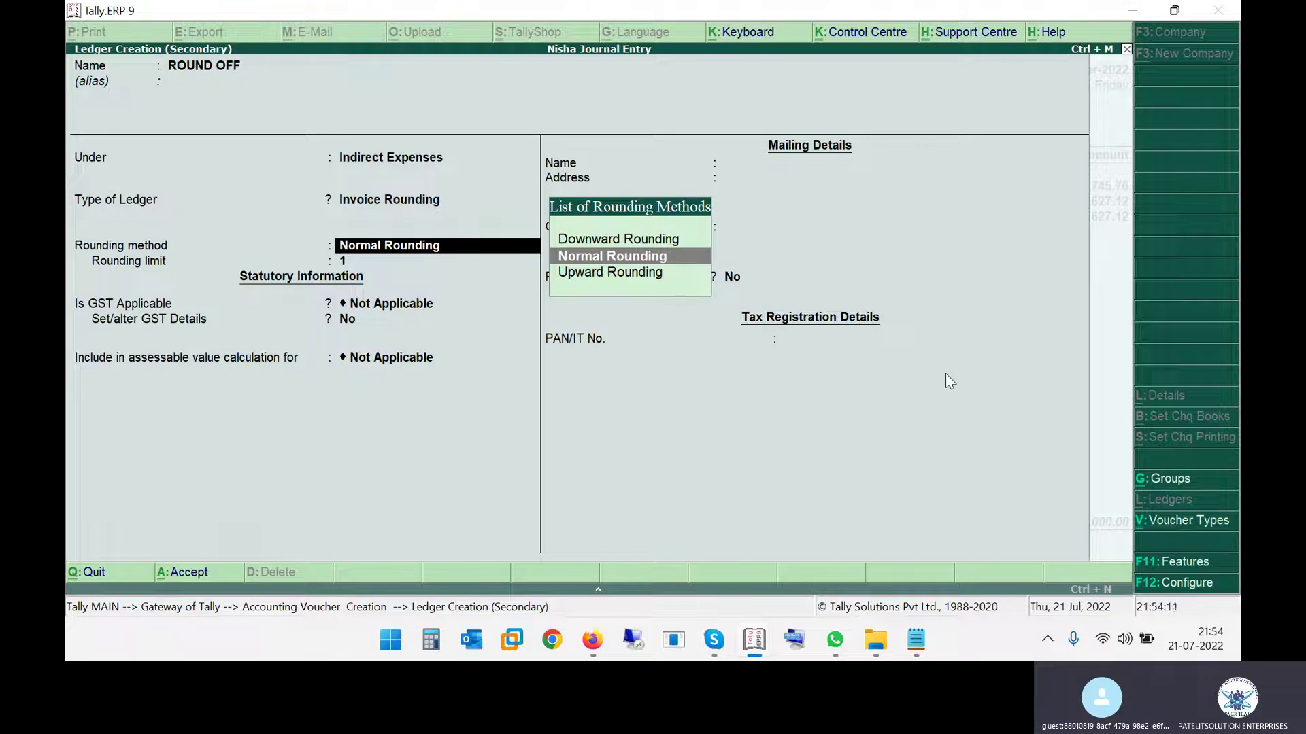
key(Return)
key(Return)
key(Return)
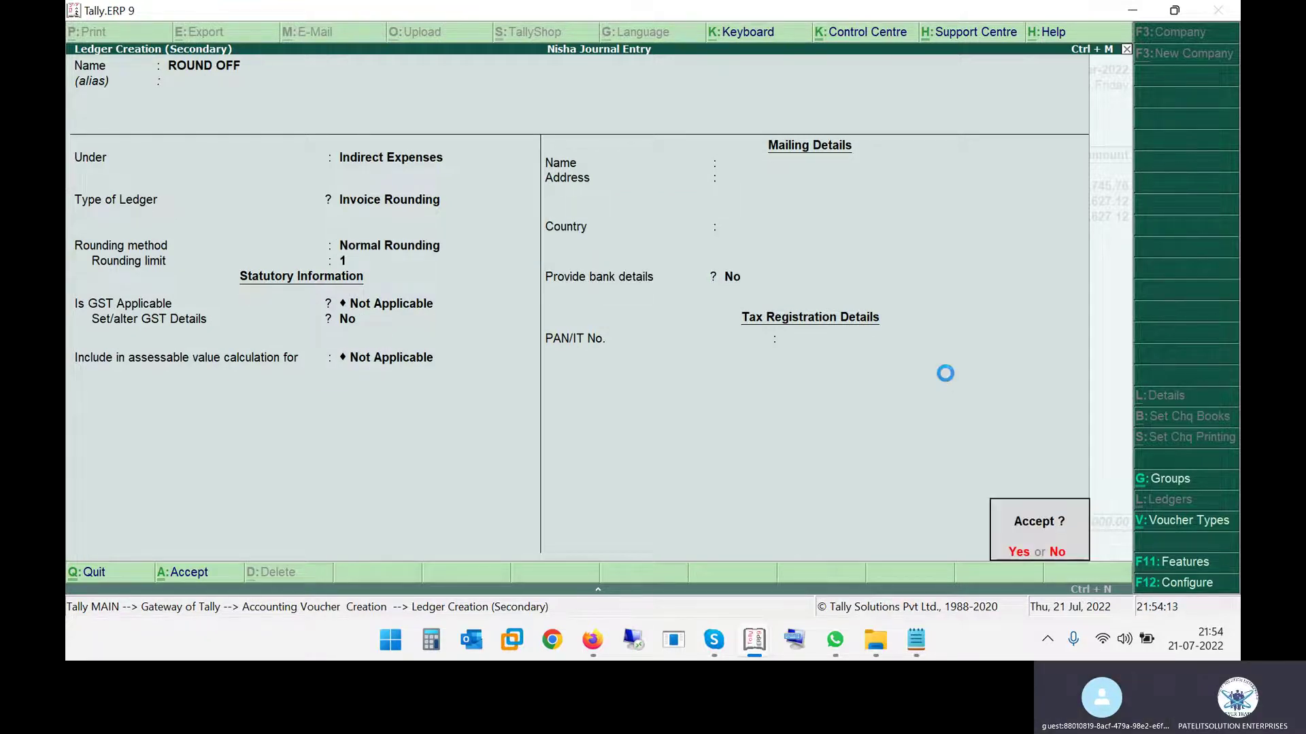
key(Return)
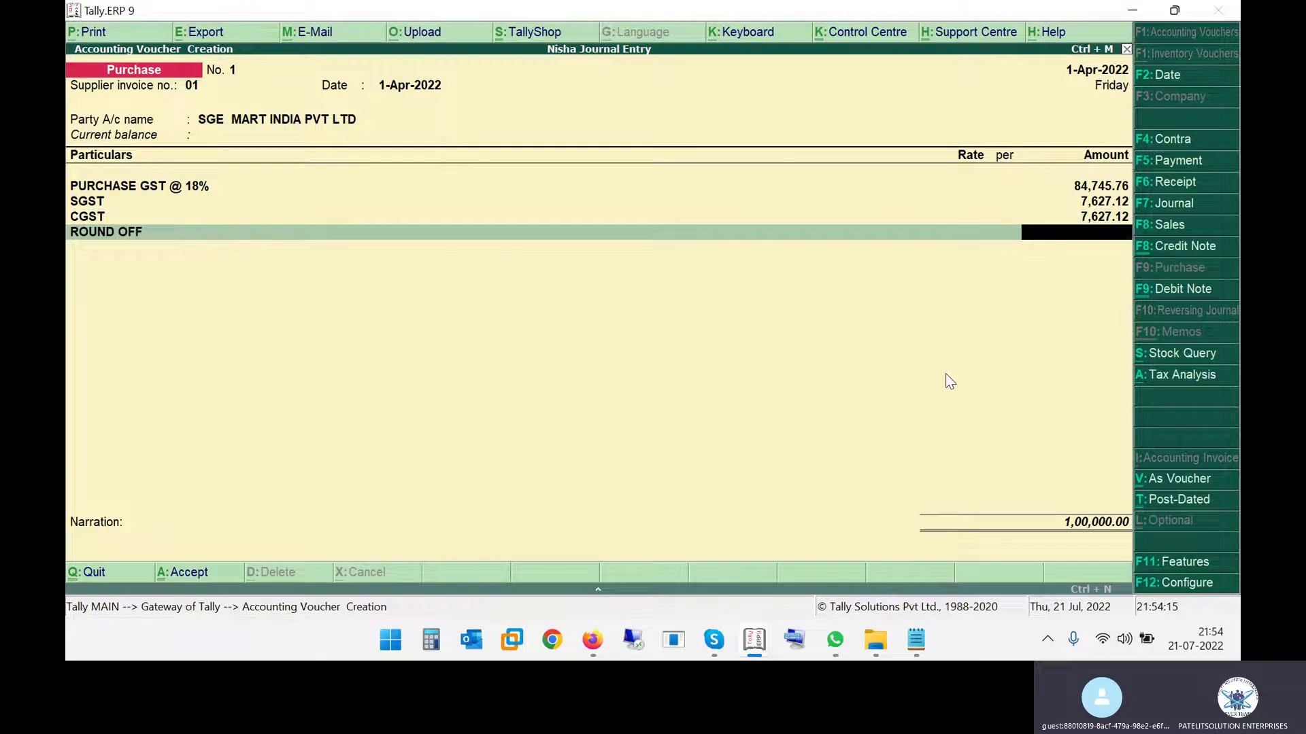
Remove the ROUND OFF line from the SGE MART INDIA PVT LTD purchase voucher and save the voucher with a blank narration.
key(BackSpace)
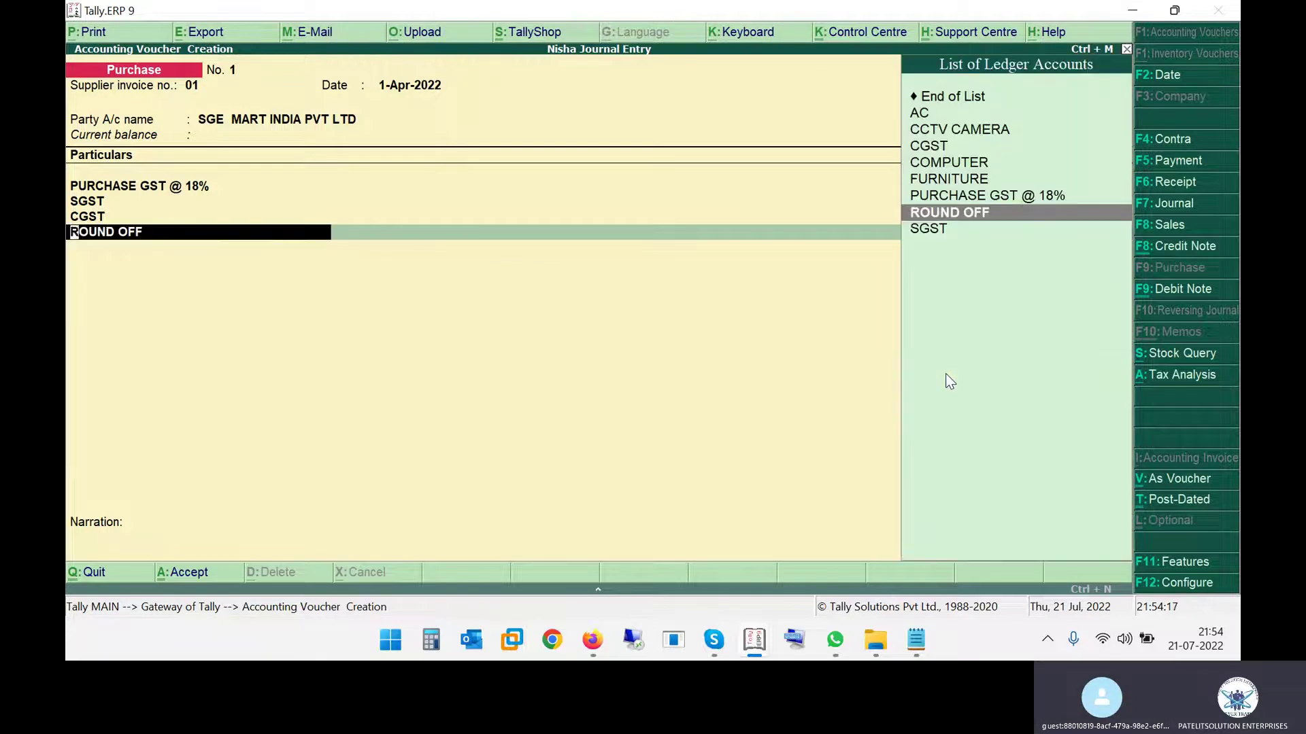
key(Up)
key(Up)
key(Up)
key(Up)
key(Up)
key(Up)
key(Up)
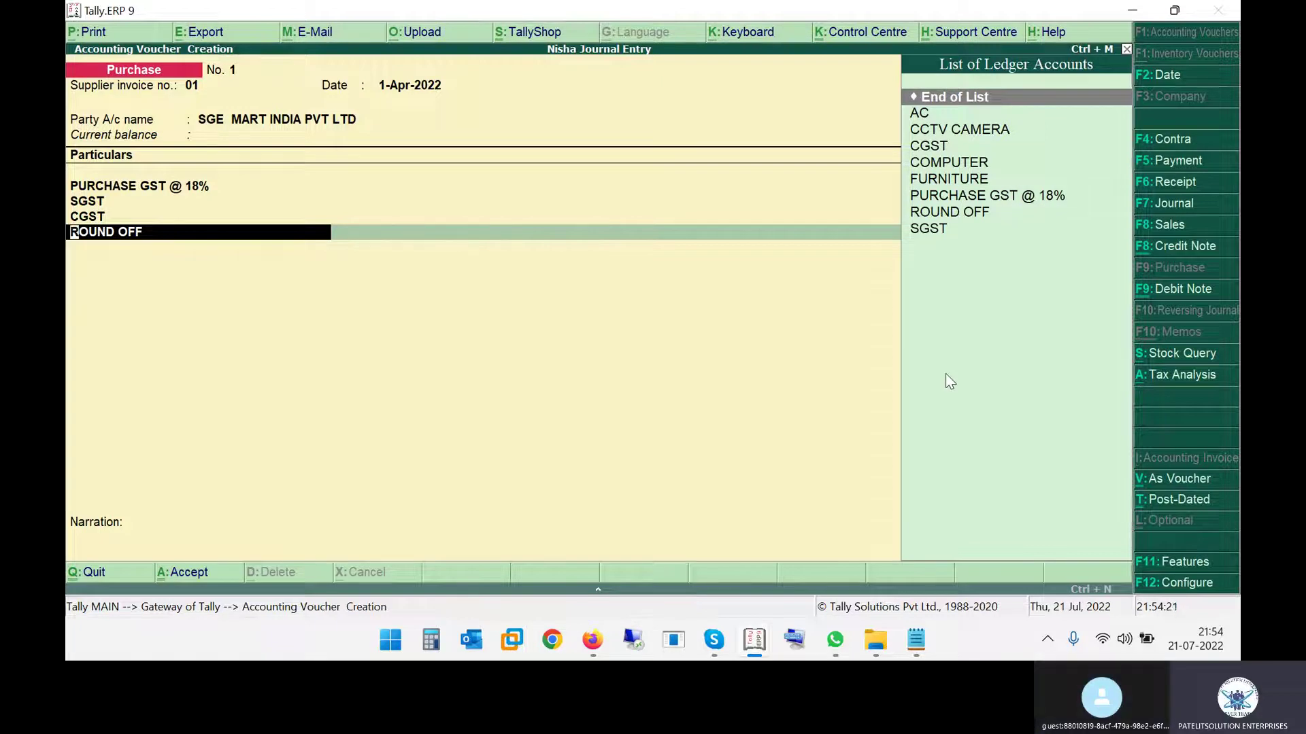
key(Return)
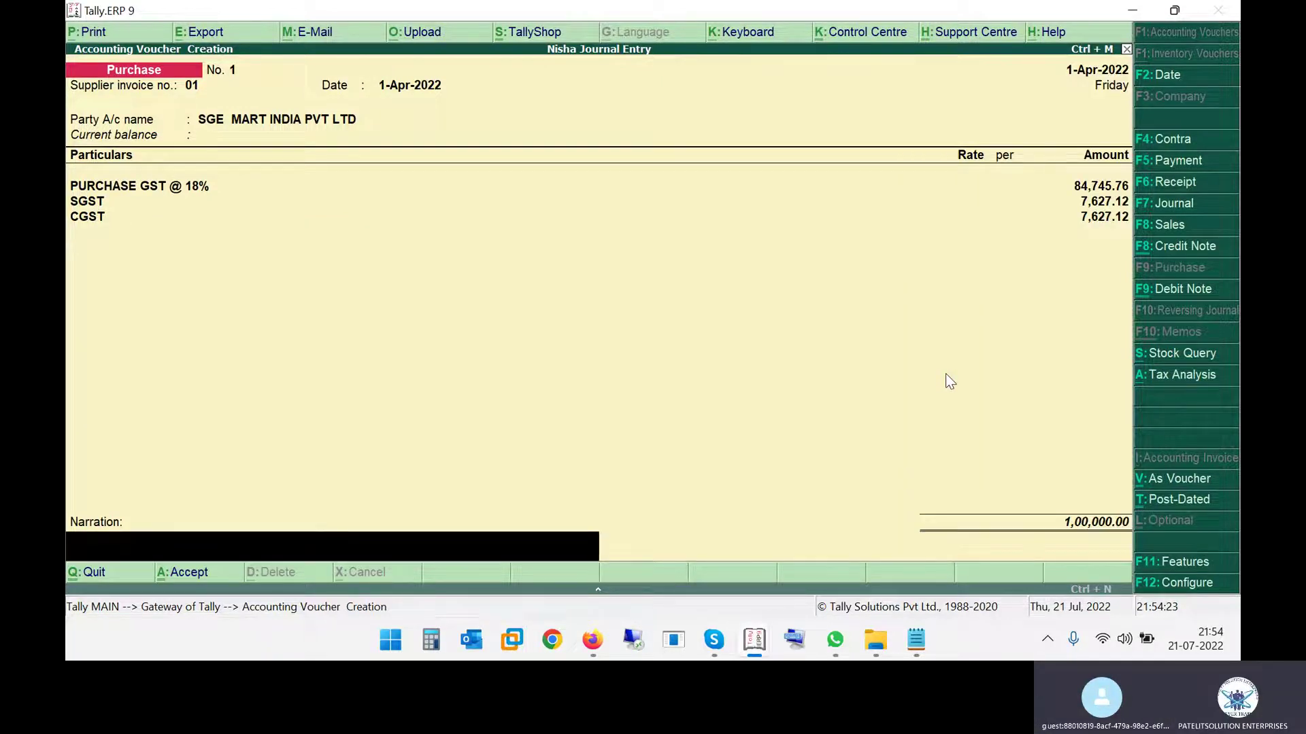
key(Return)
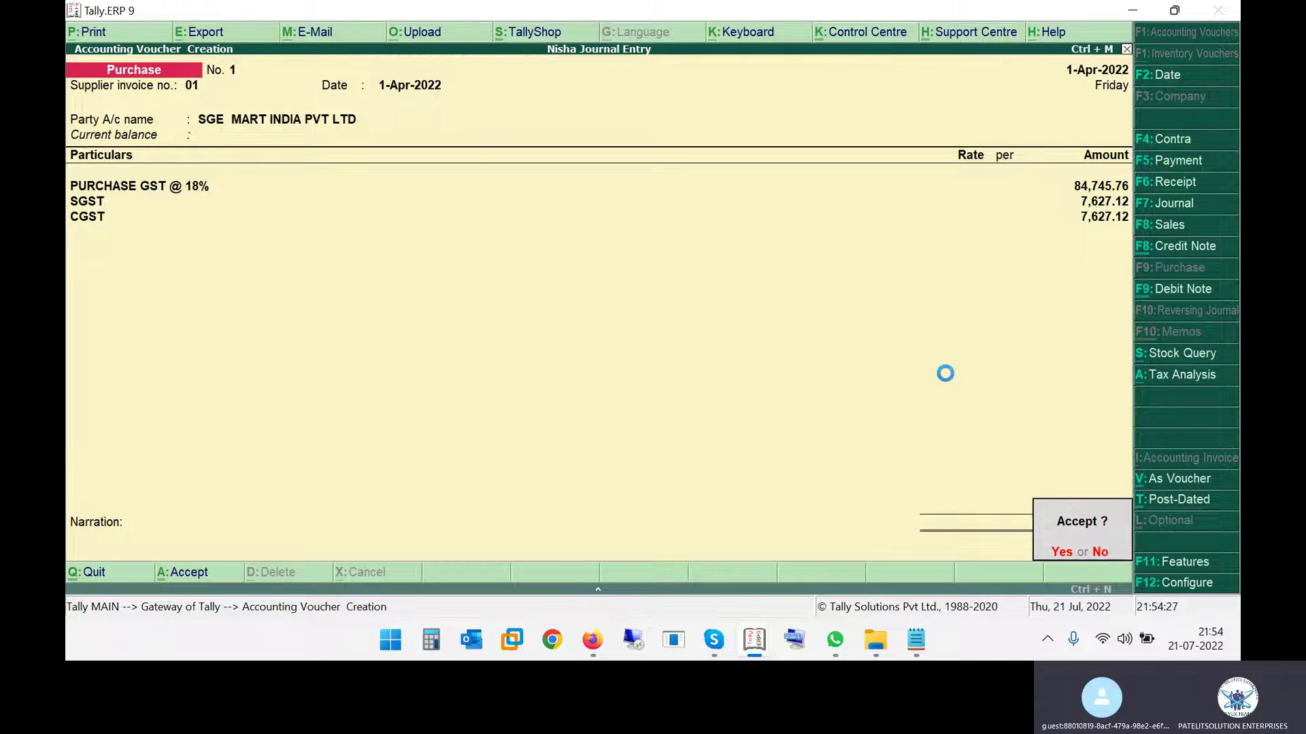
key(Return)
Switch to Firefox and examine the second purchase entry, LARSON & COMPANY, in All Account.pdf.
key(alt+Tab)
key(alt+Tab)
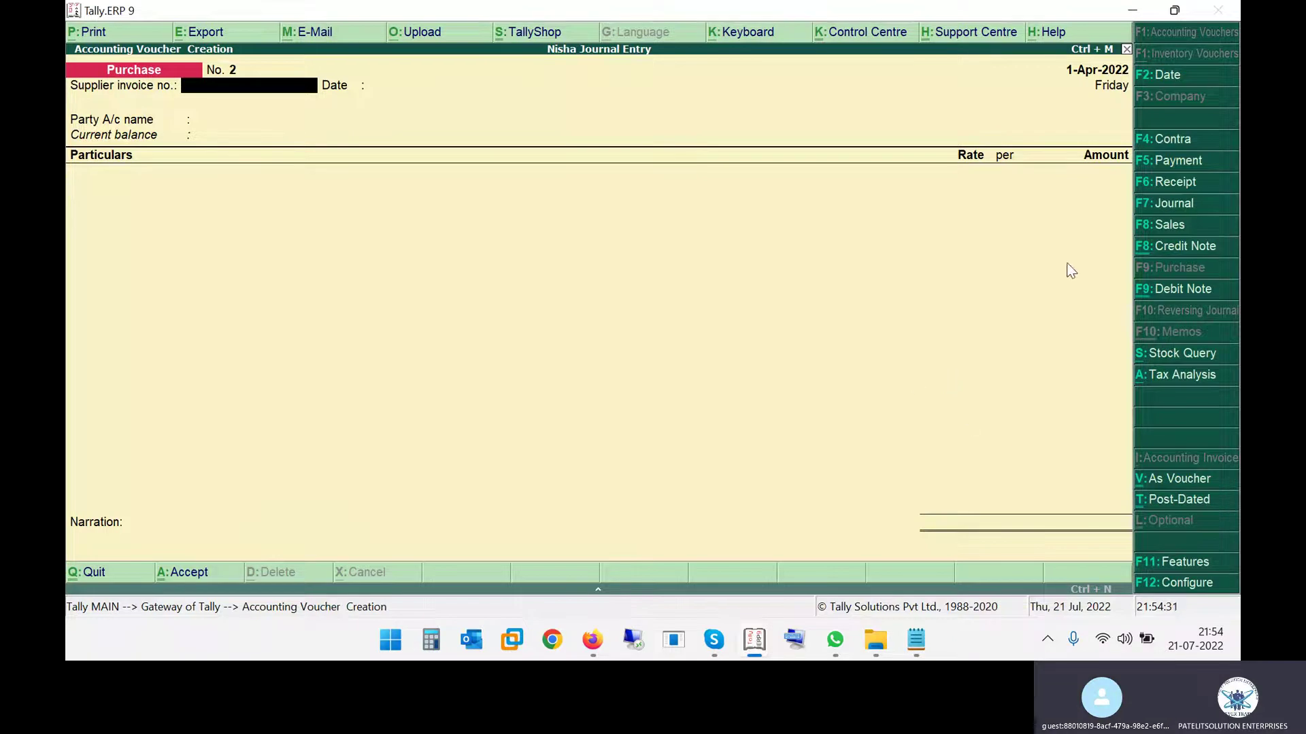
key(alt+Tab)
key(Tab)
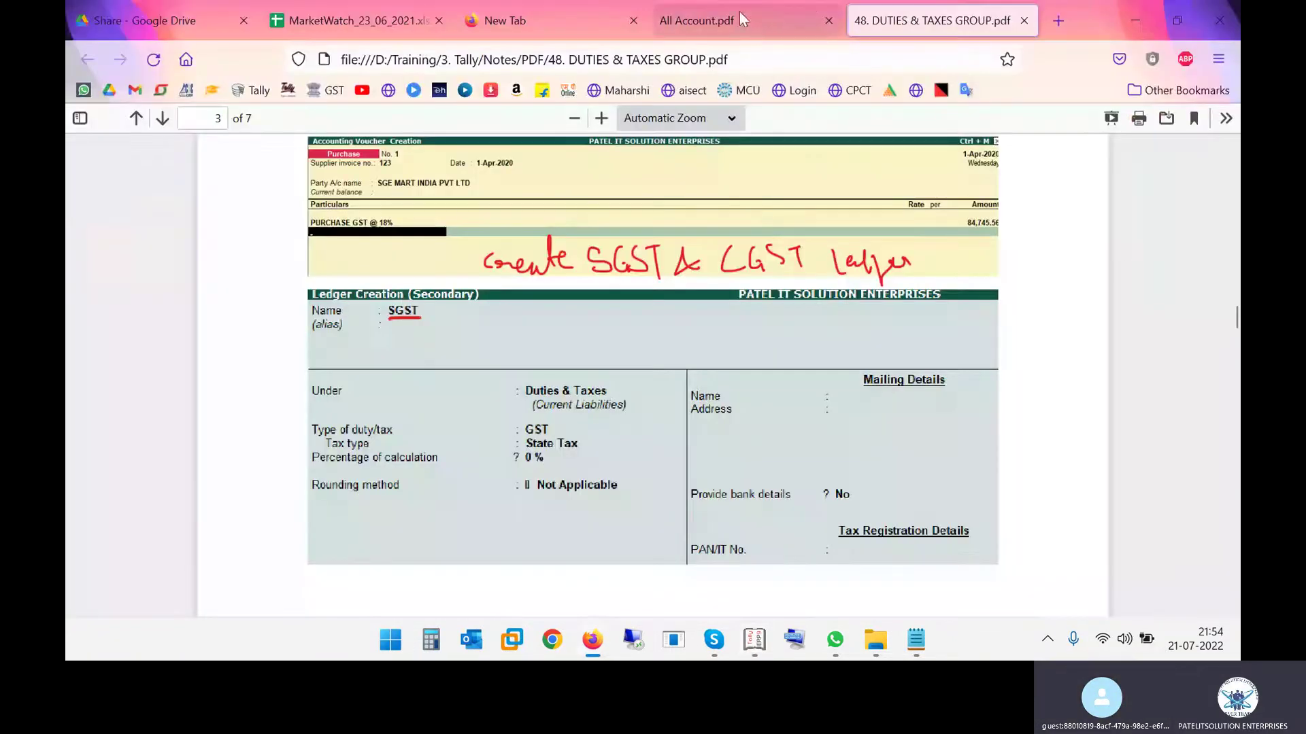
click(755, 27)
drag(350, 243, 491, 317)
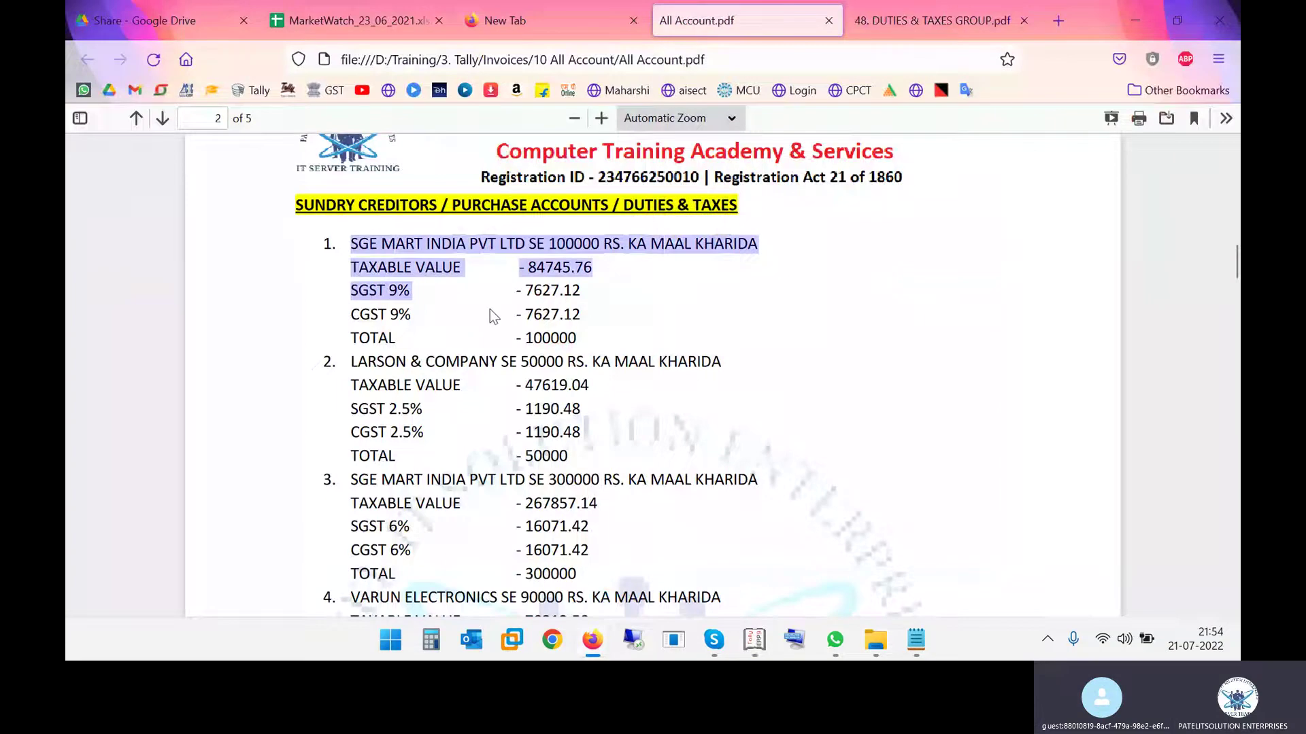
scroll(493, 314, down, 2)
double_click(360, 274)
drag(421, 276, 503, 276)
key(alt+Tab)
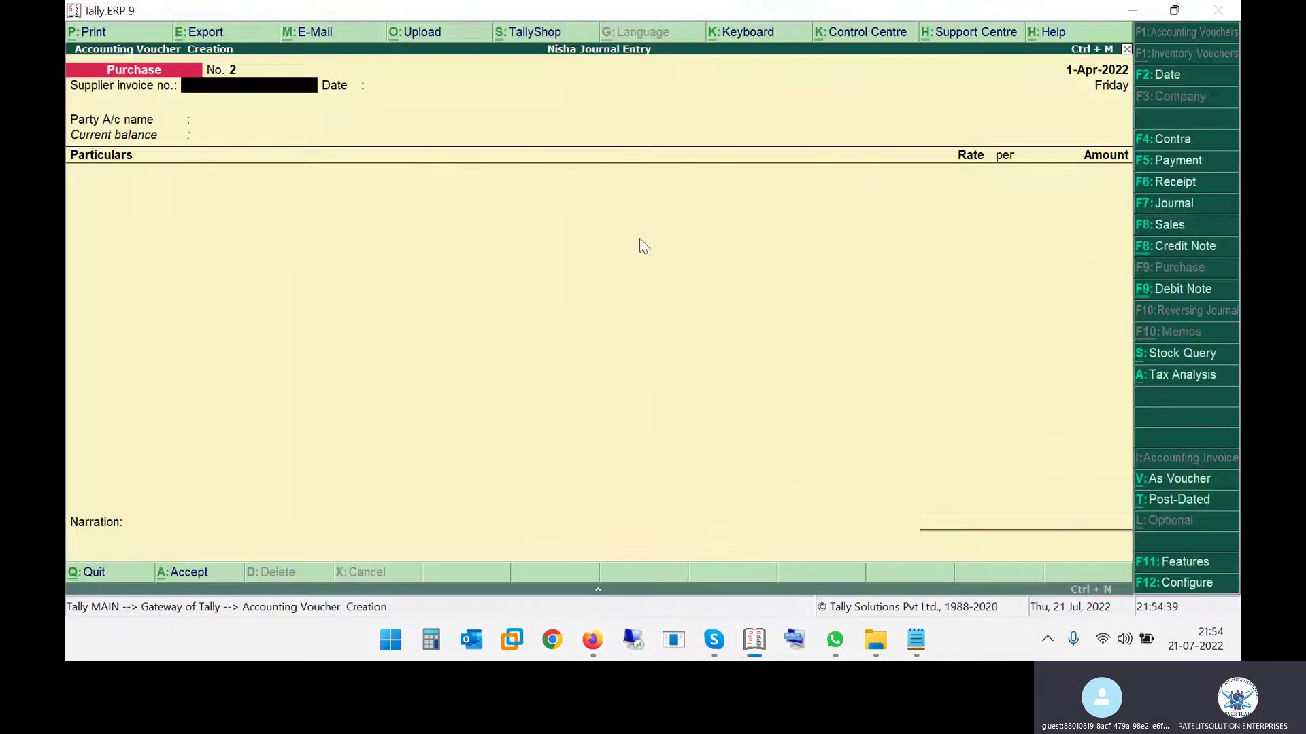
Date the new purchase voucher 1-Apr-2022 in Tally and enter supplier invoice number 02 with the same date.
key(F2)
text(01-04)
key(Return)
text(02)
key(Return)
key(Return)
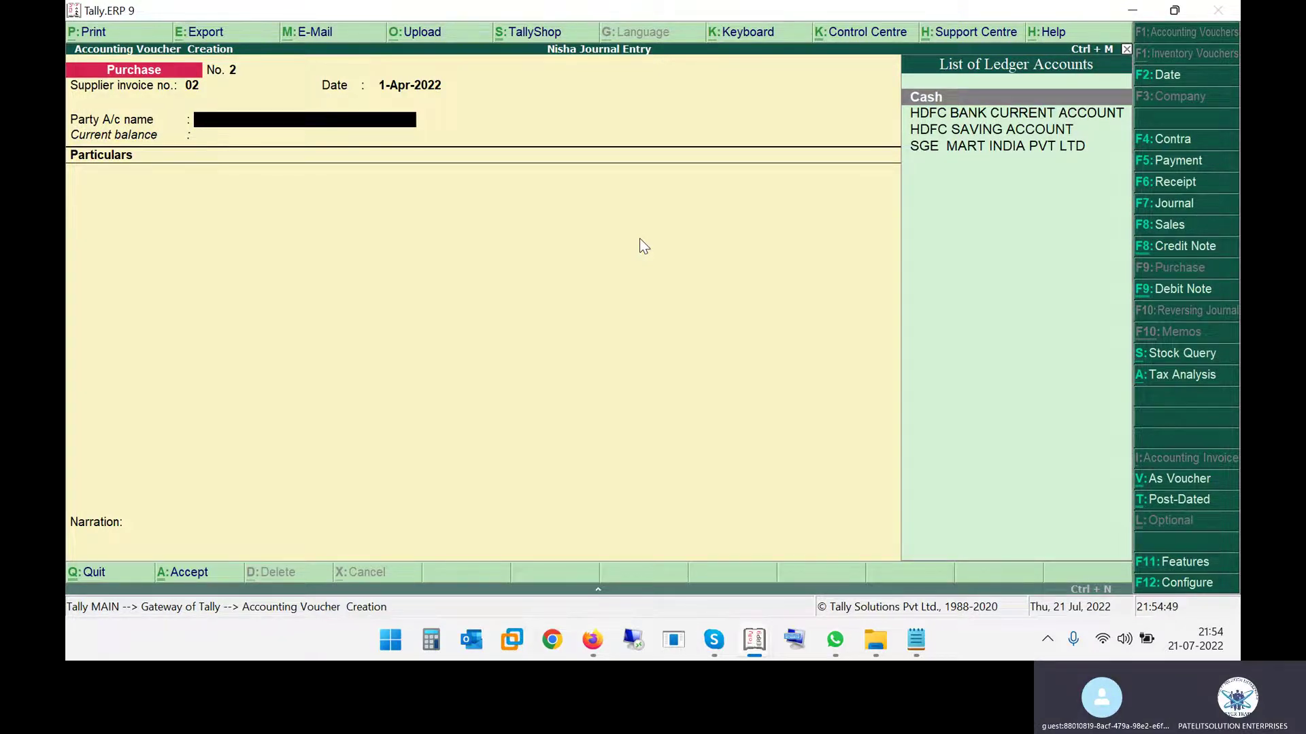
Start a new ledger named LARSON & COMPANY from the voucher's party account, checking the name against All Account.pdf.
key(alt+Tab)
key(alt+Tab)
text(L)
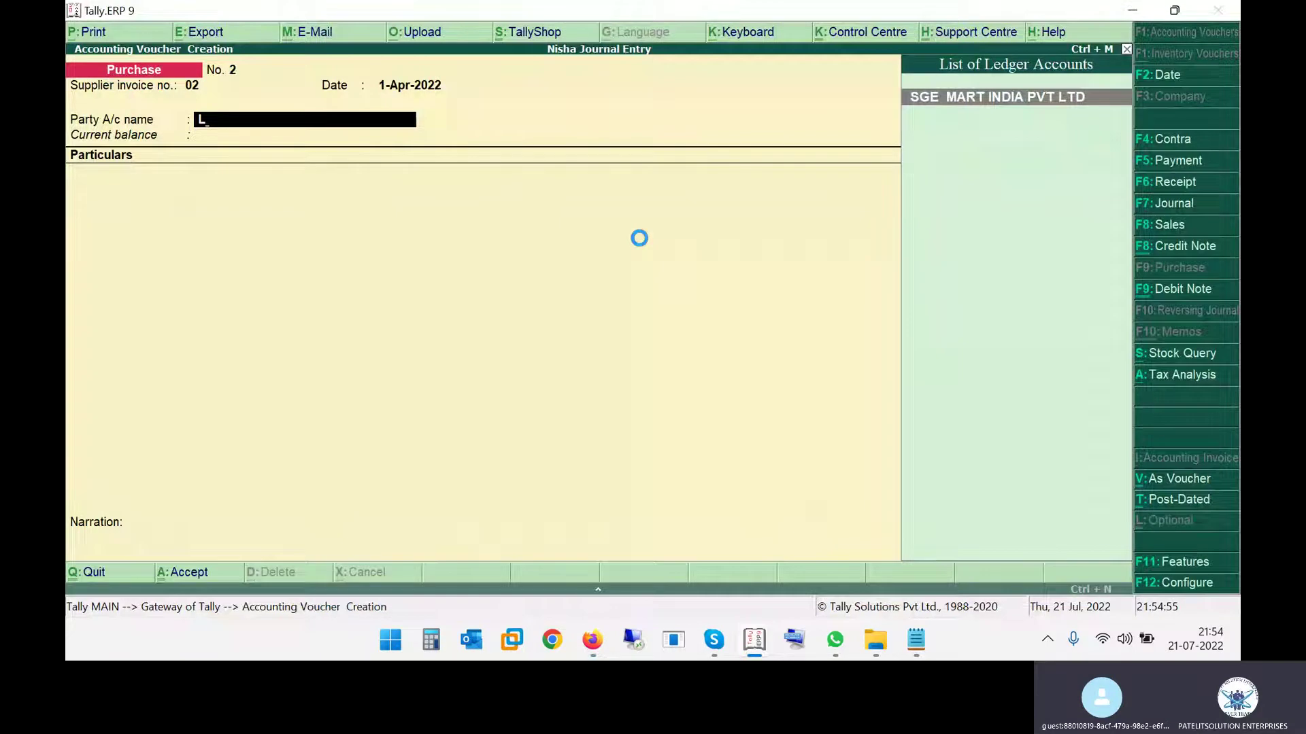
key(alt+c)
text(ARSON & COMPANY)
key(alt+Tab)
key(alt+Tab)
key(Return)
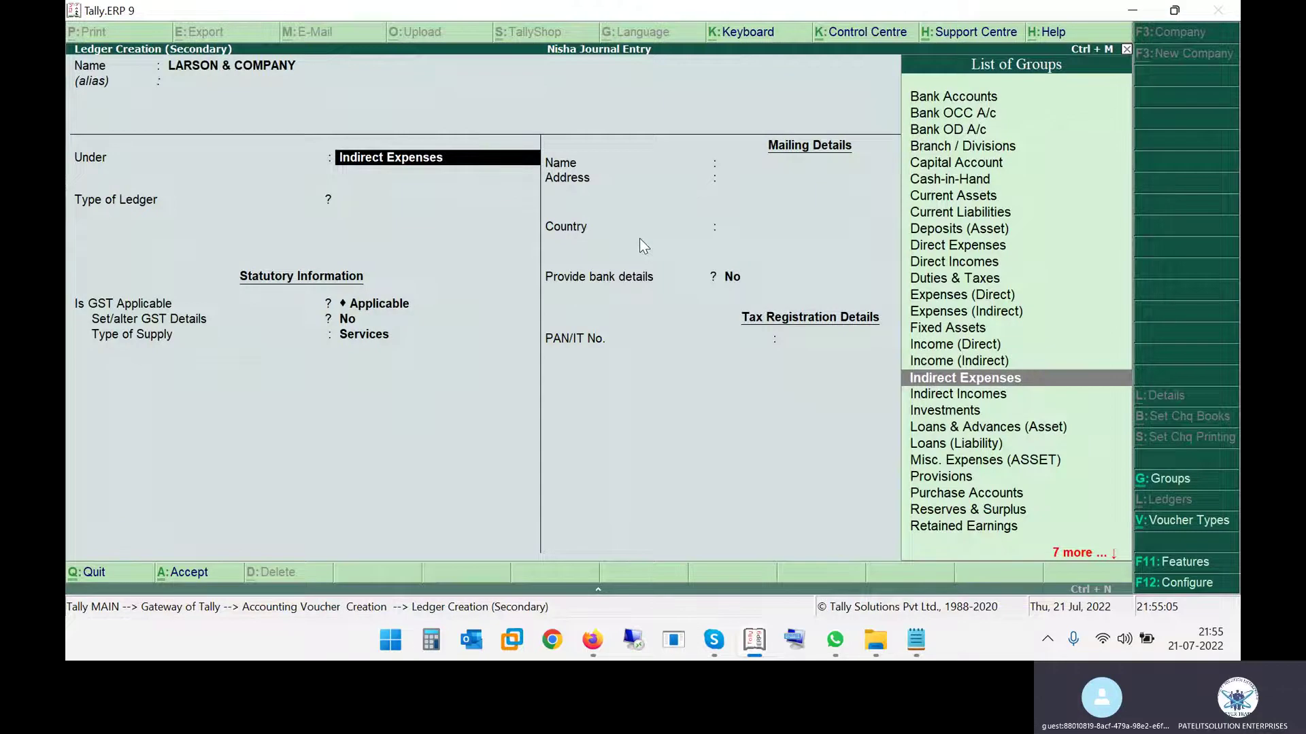
Save LARSON & COMPANY under Sundry Creditors with no bill-by-bill balances, state Madhya Pradesh and Regular registration.
text(SUN)
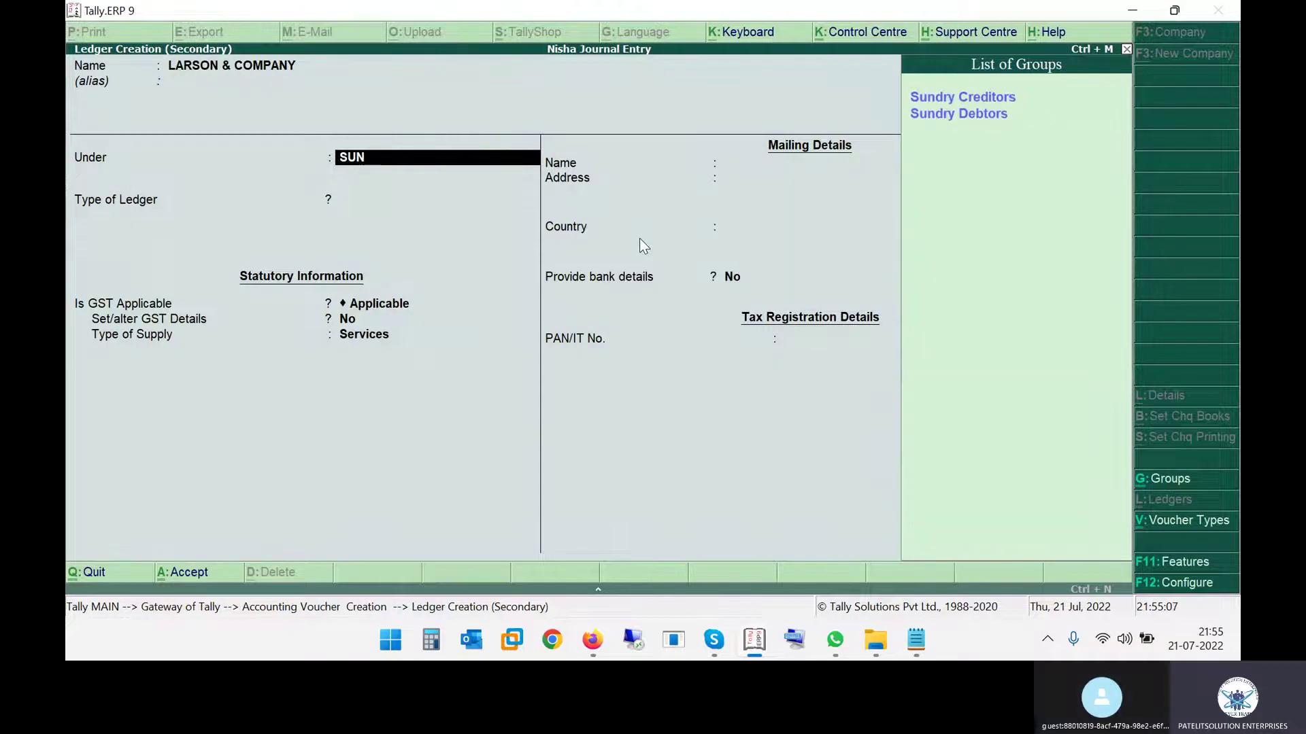
key(Return)
key(Return)
key(Return)
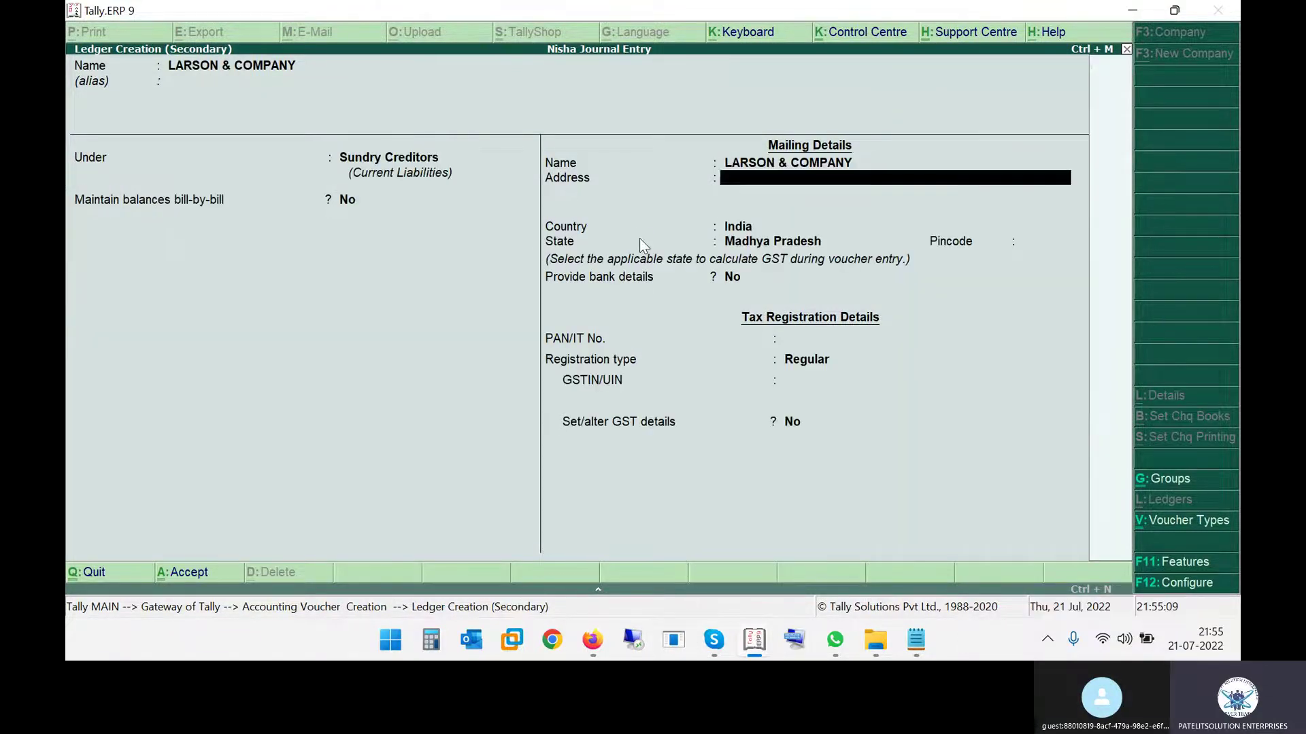
key(Return)
key(Return)
key(Return)
key(Return)
key(Return)
key(Return)
key(Return)
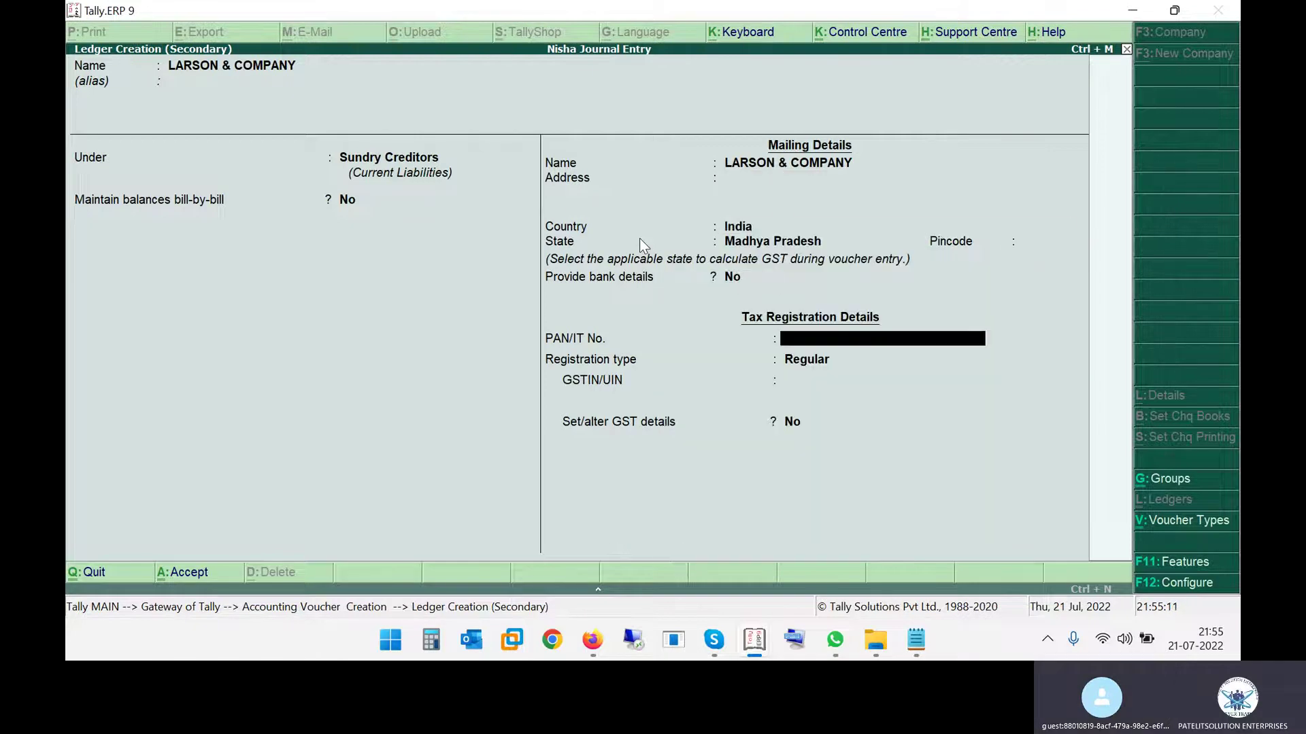
key(Return)
key(Return)
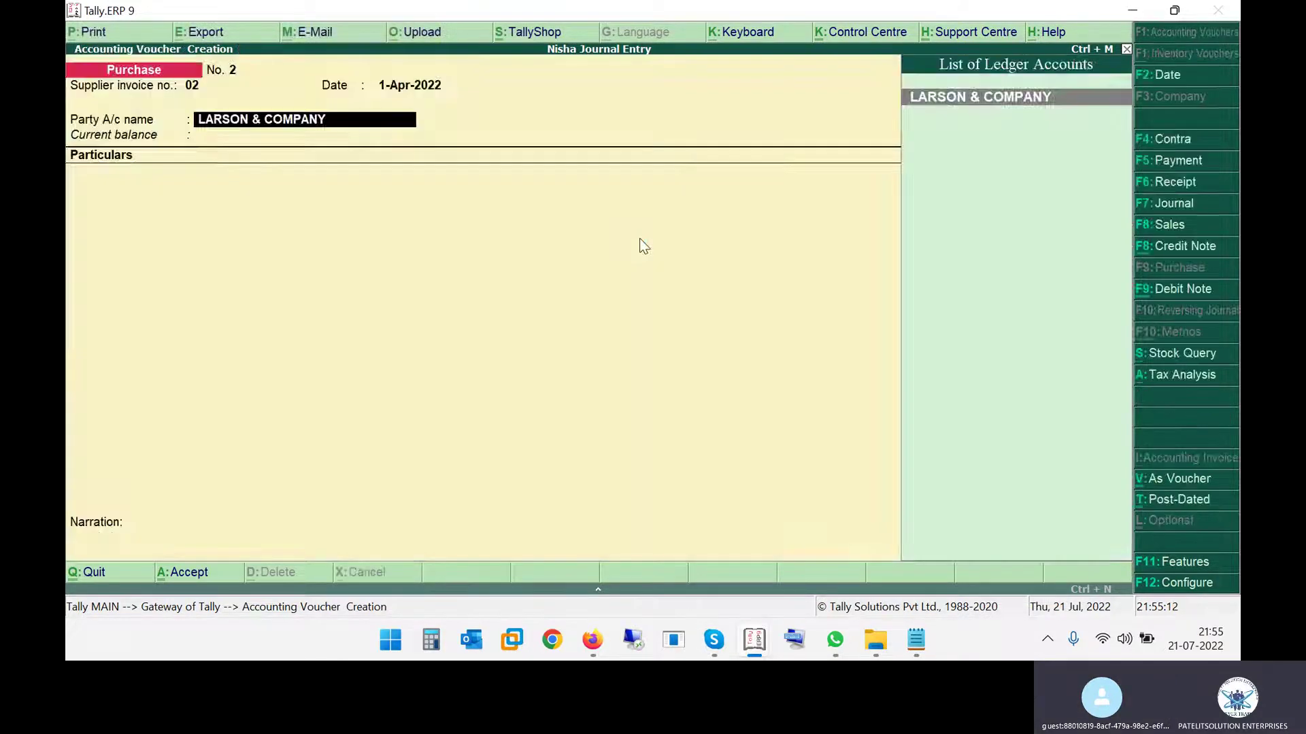
Accept LARSON & COMPANY as the voucher's party along with its supplier details for India, Madhya Pradesh.
key(Return)
key(Return)
key(Return)
key(Return)
key(Return)
key(Return)
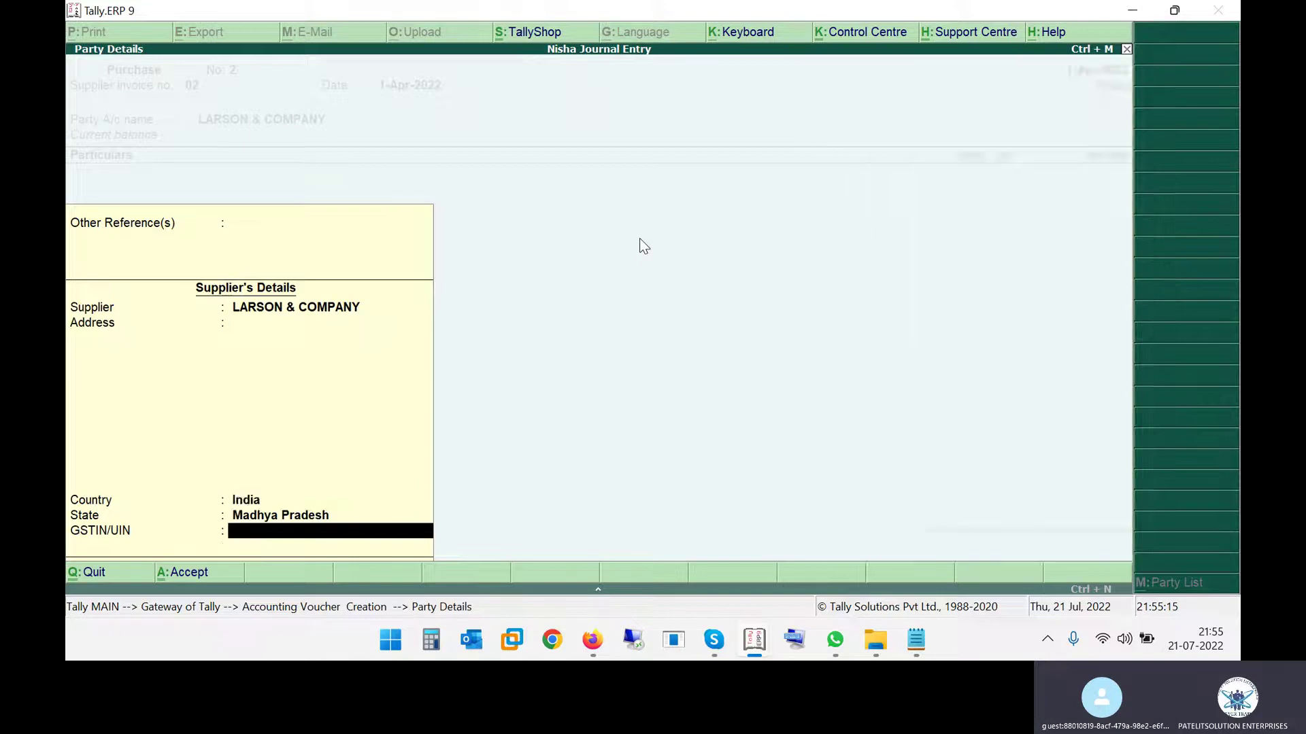
Check the LARSON & COMPANY SGST rate in All Account.pdf and start a new ledger named PURCHASE GST @ 05% from the first voucher line.
key(alt+Tab)
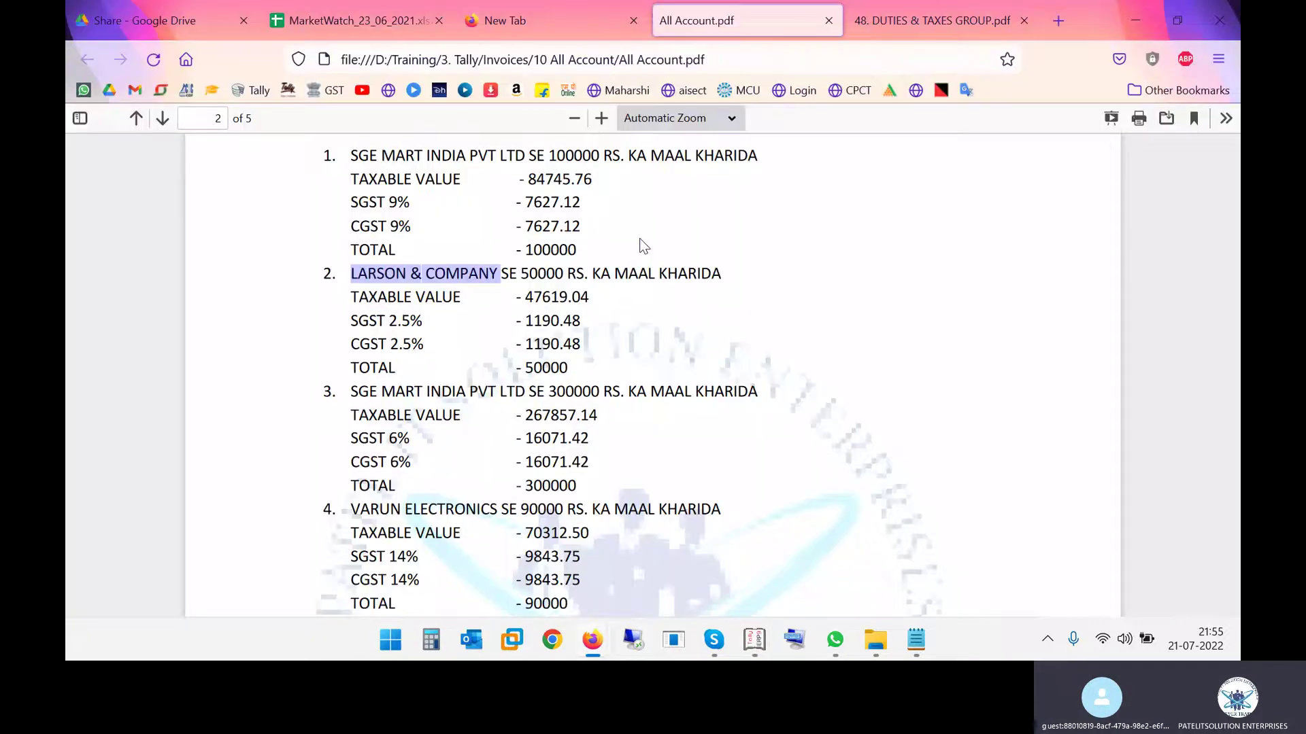
click(385, 324)
drag(386, 324, 420, 324)
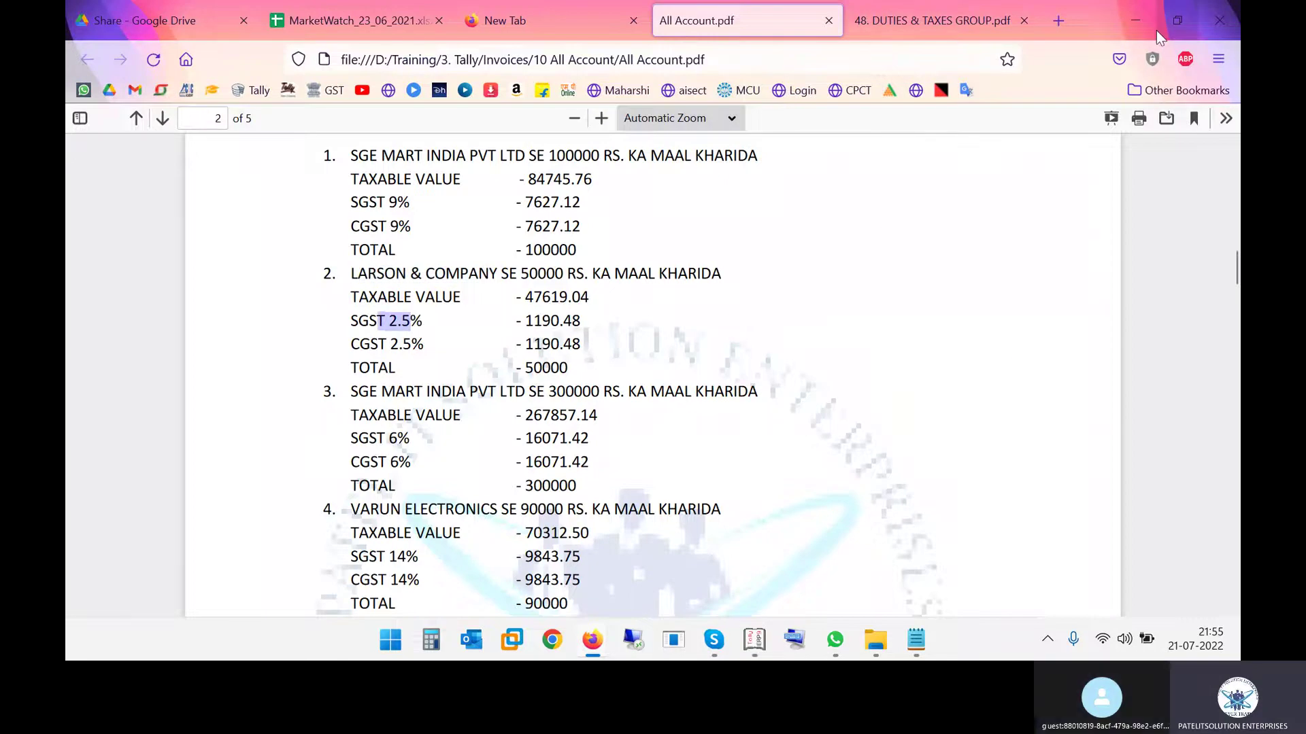
key(alt+Tab)
text(PU)
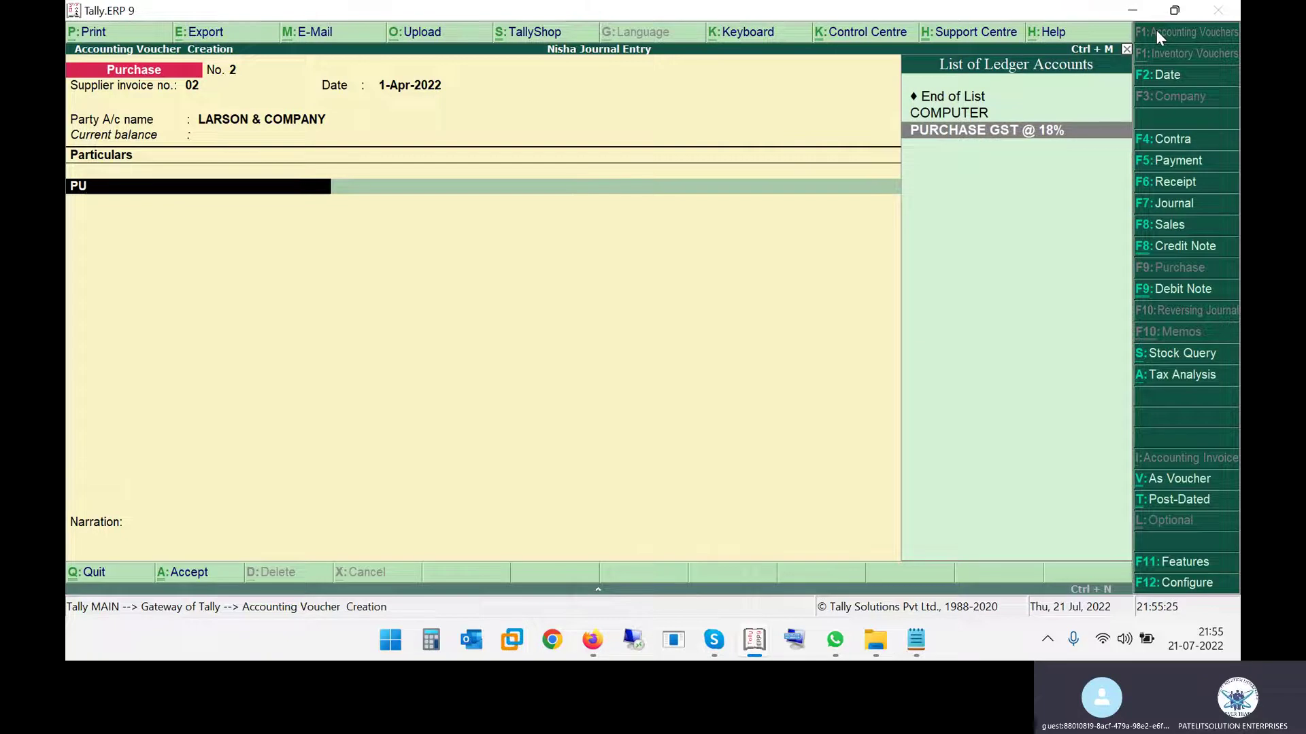
key(alt+Tab)
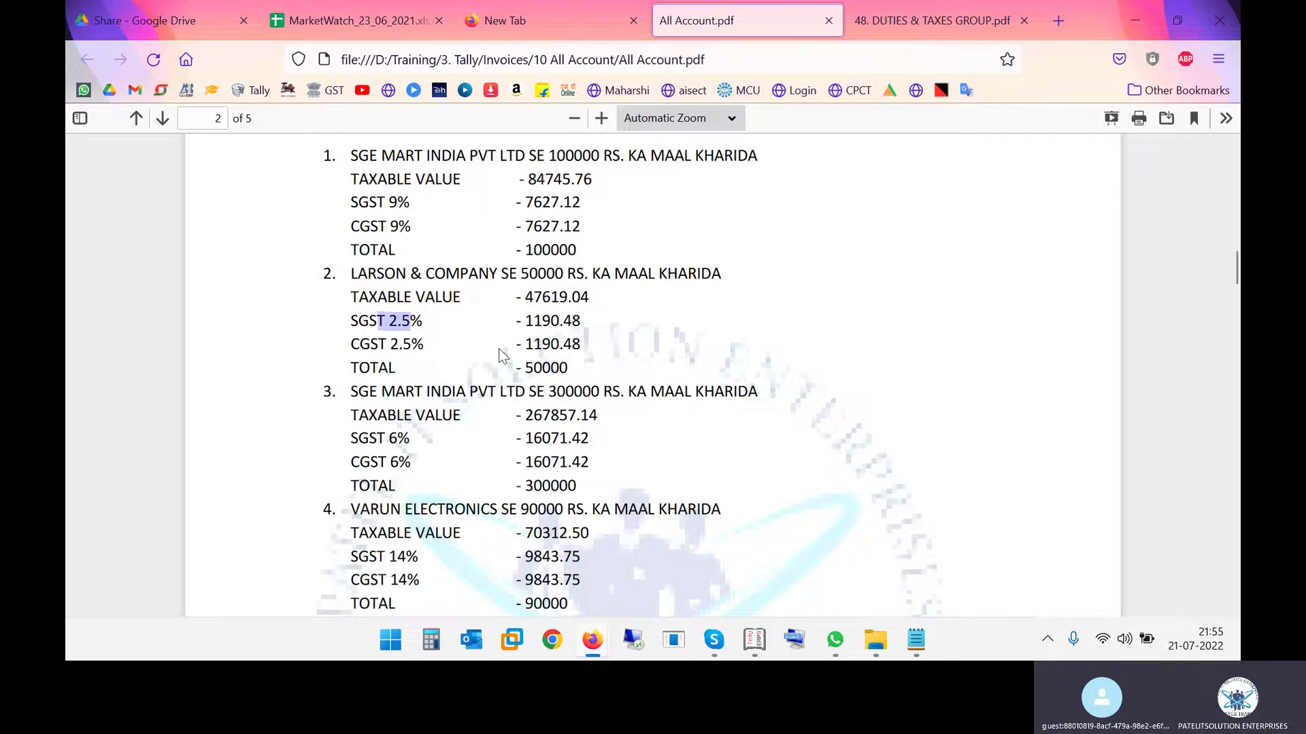
key(alt+Tab)
key(alt+c)
text(PUR)
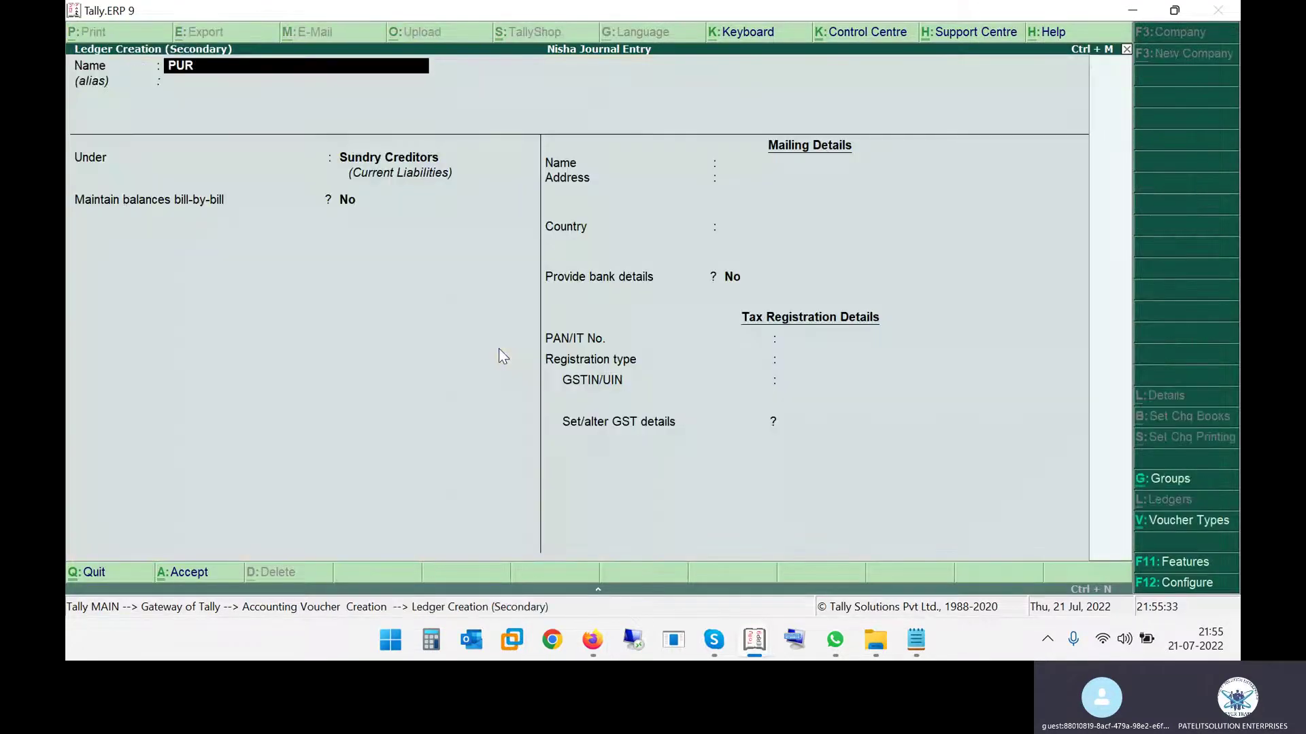
text(CHASE GST @ 05%)
key(Return)
Place PURCHASE GST @ 05% under Purchase Accounts with ledger type Not Applicable, and save the ledger.
key(Return)
key(Return)
key(BackSpace)
key(BackSpace)
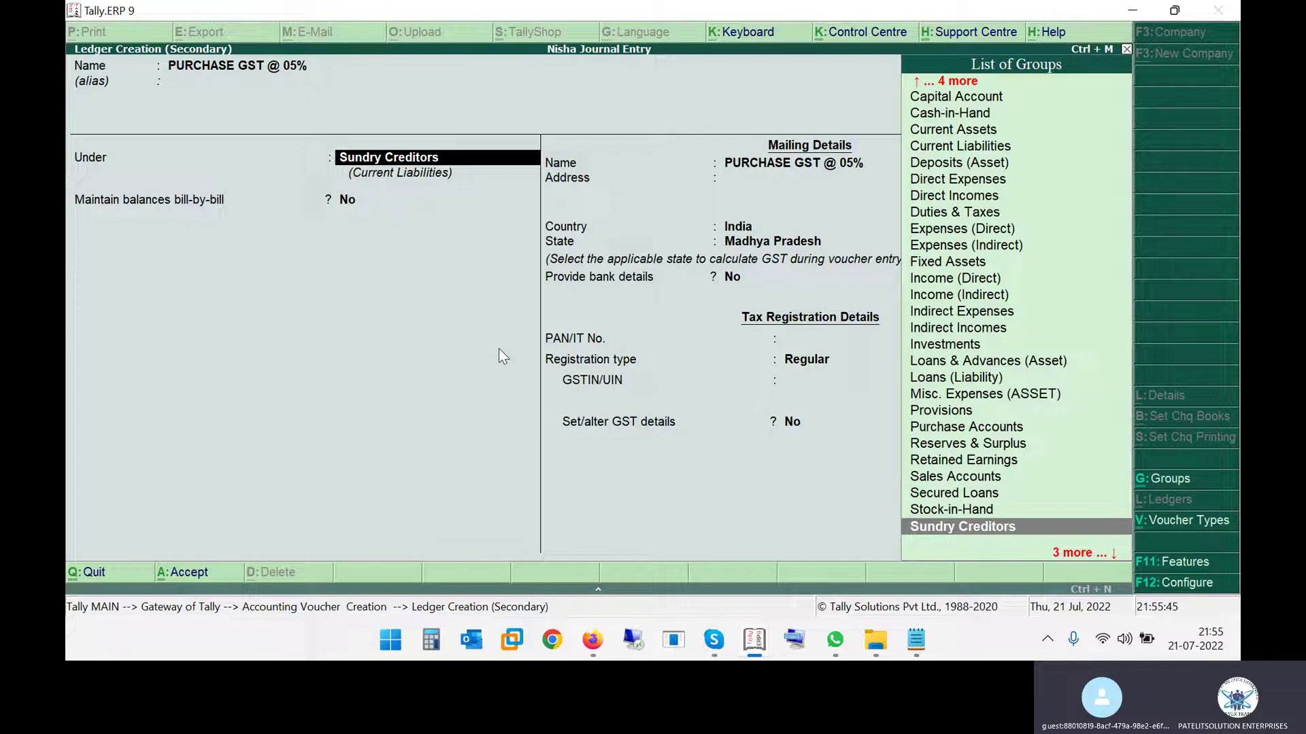
text(PU)
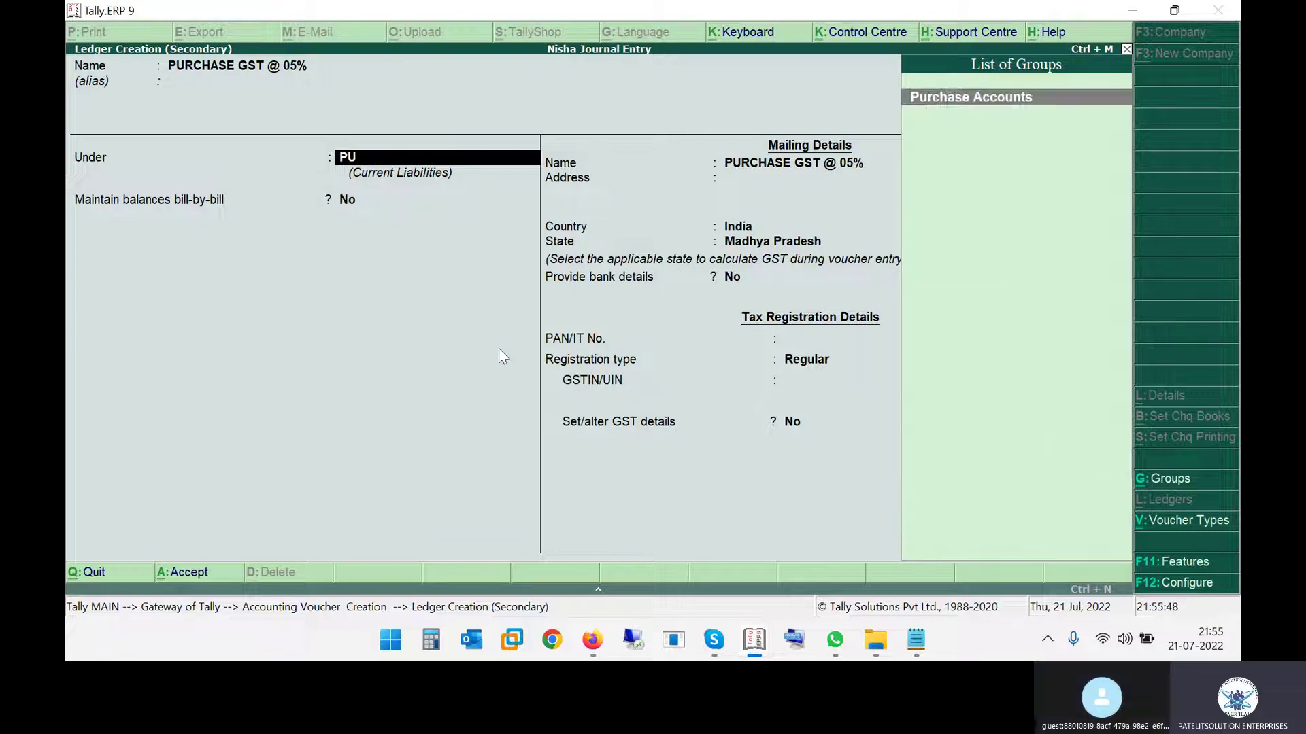
key(Return)
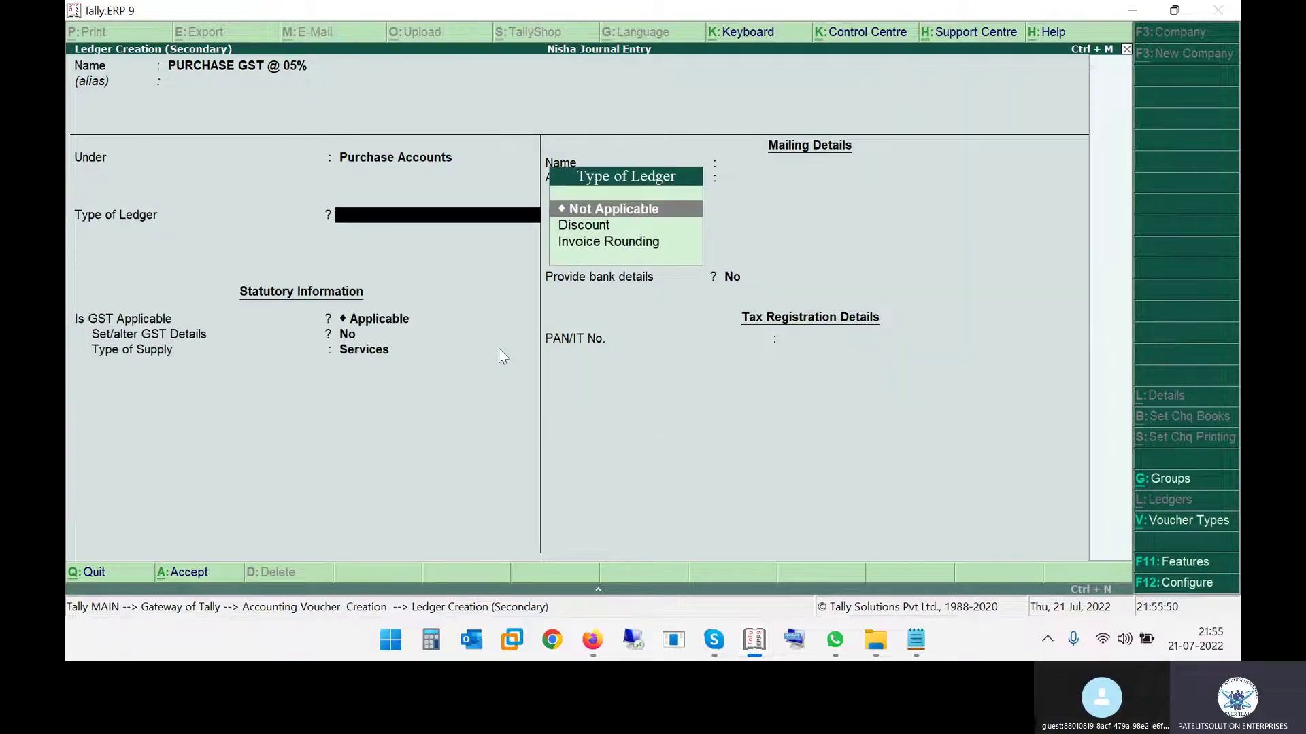
key(Return)
key(Return)
key(Up)
key(Return)
key(Return)
key(Return)
key(Return)
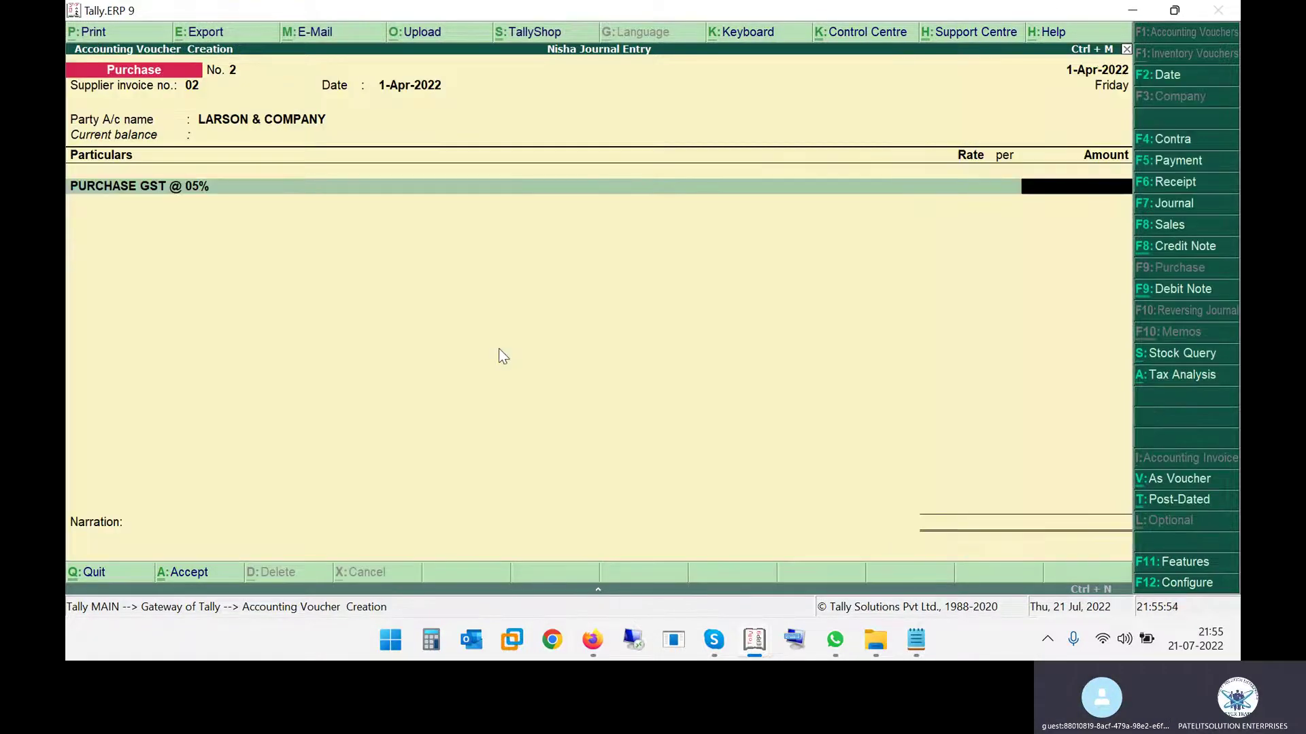
Enter the taxable value 47619.04 from All Account.pdf as the PURCHASE GST @ 05% amount.
key(alt+Tab)
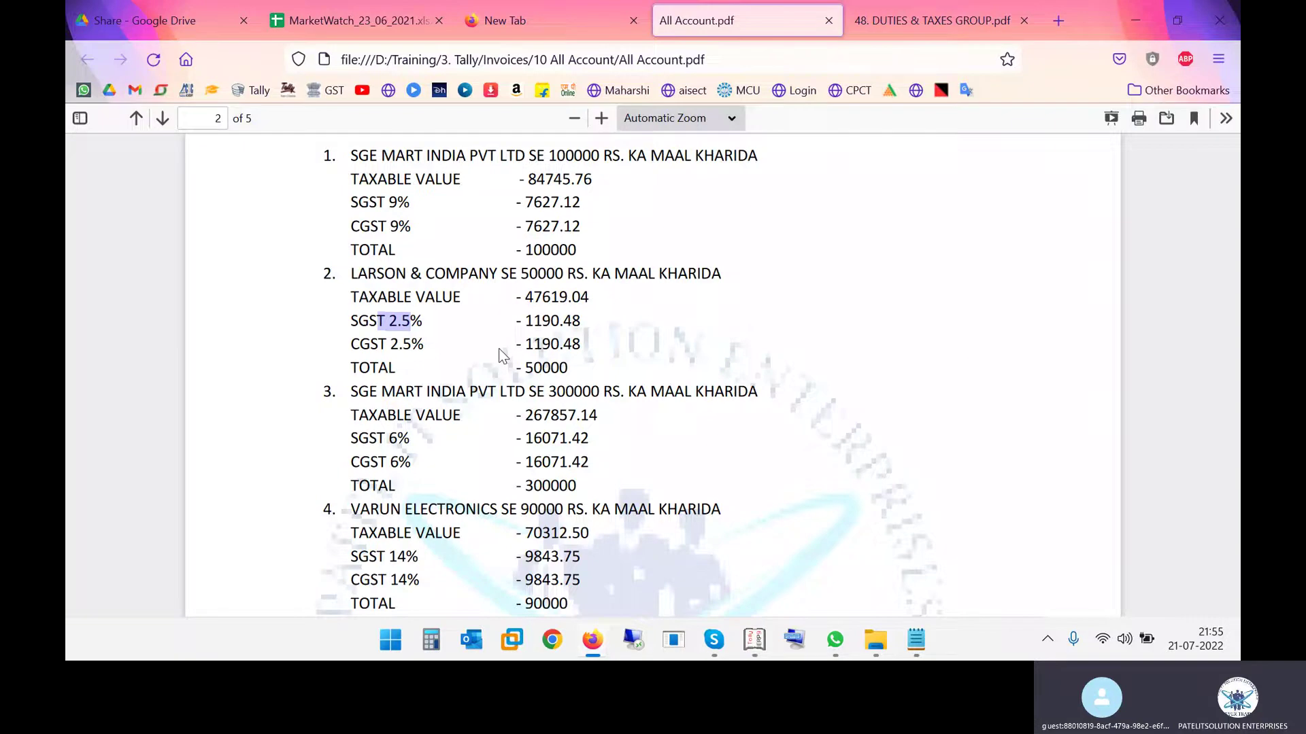
key(alt+Tab)
text(4761)
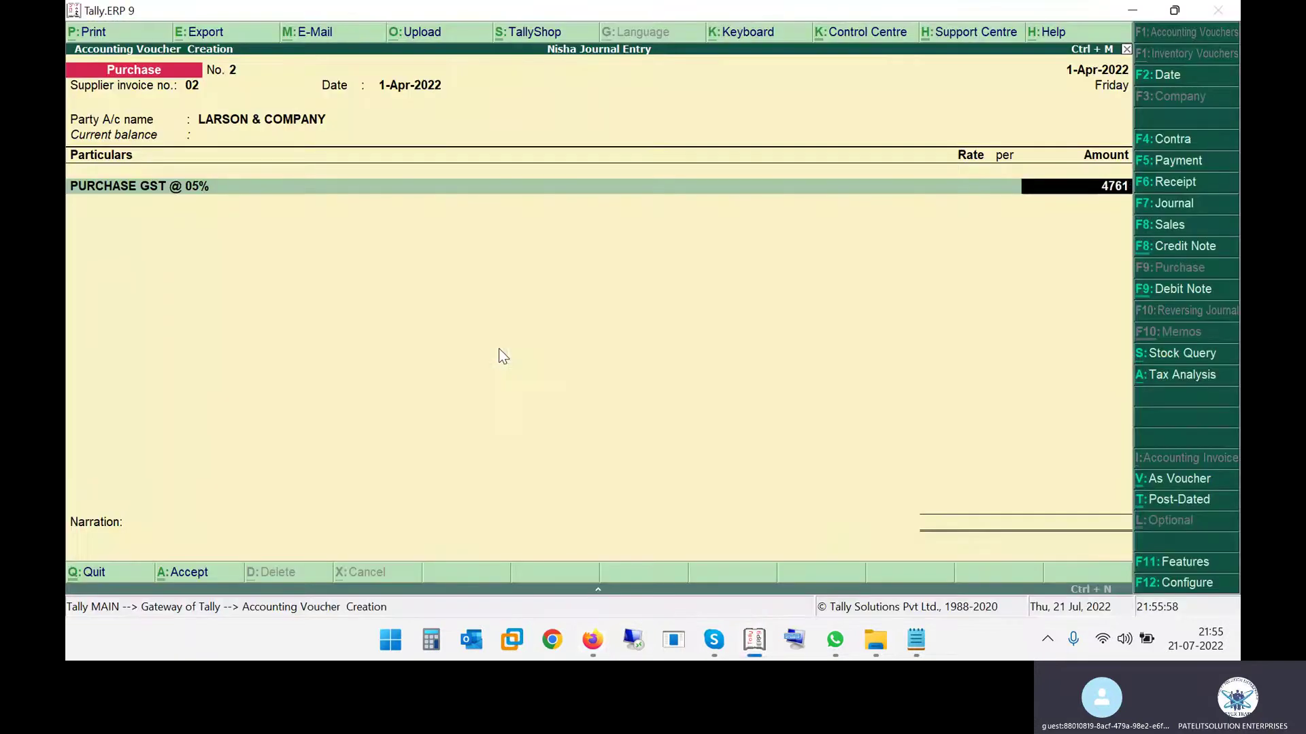
text(9.04)
key(Return)
Check the tax lines in All Account.pdf and add the SGST ledger below PURCHASE GST @ 05% with its amount blank.
key(alt+Tab)
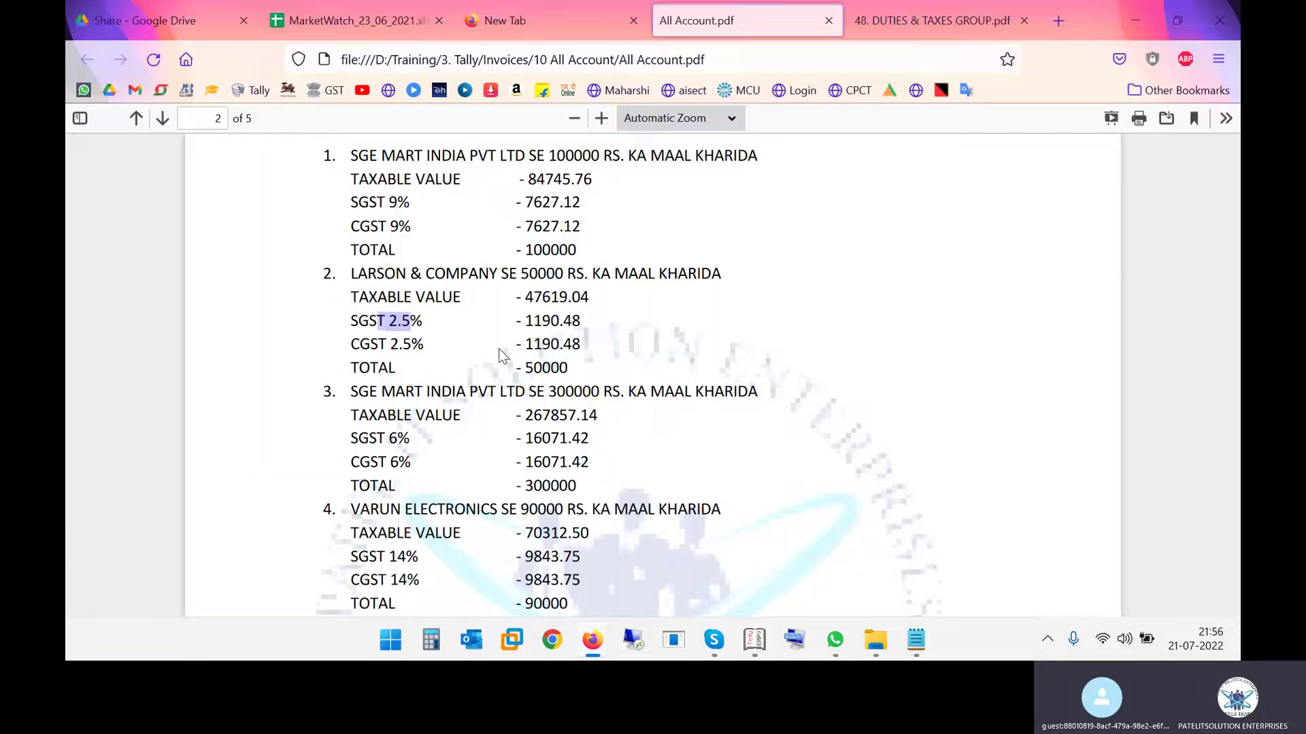
key(alt+Tab)
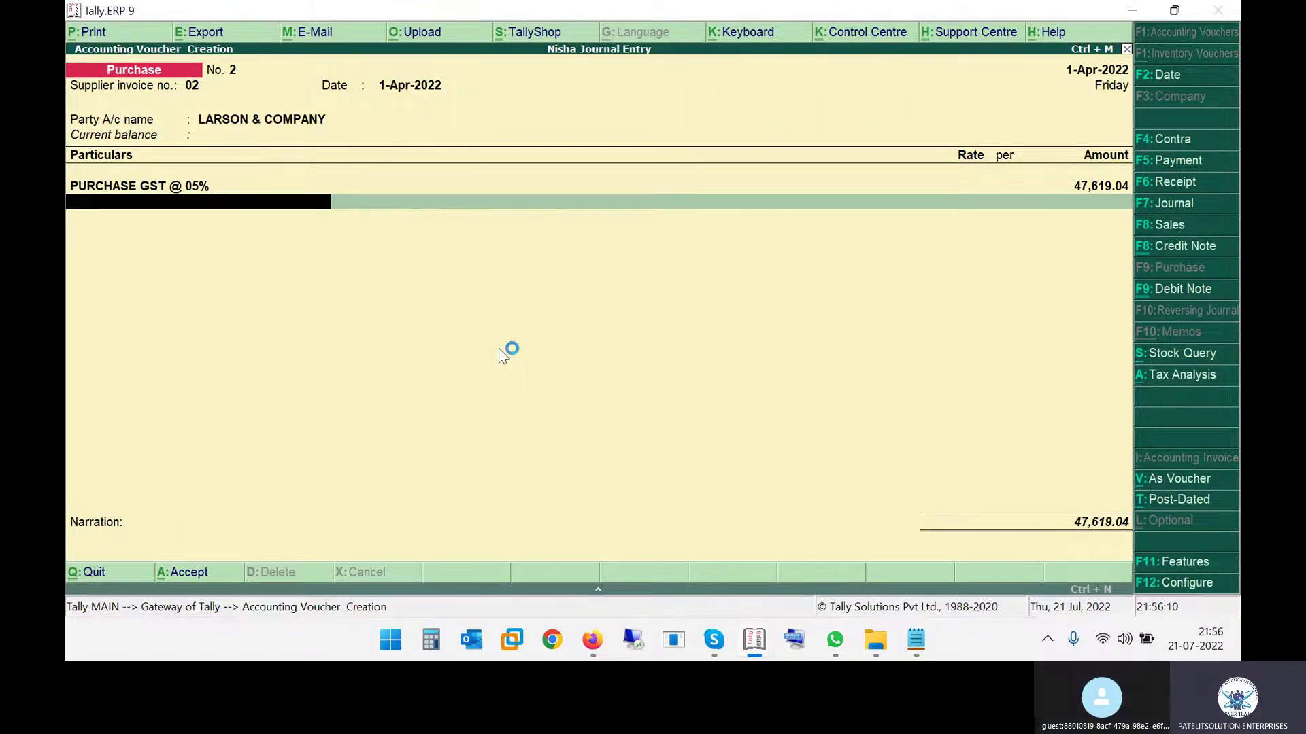
text(sg)
key(Return)
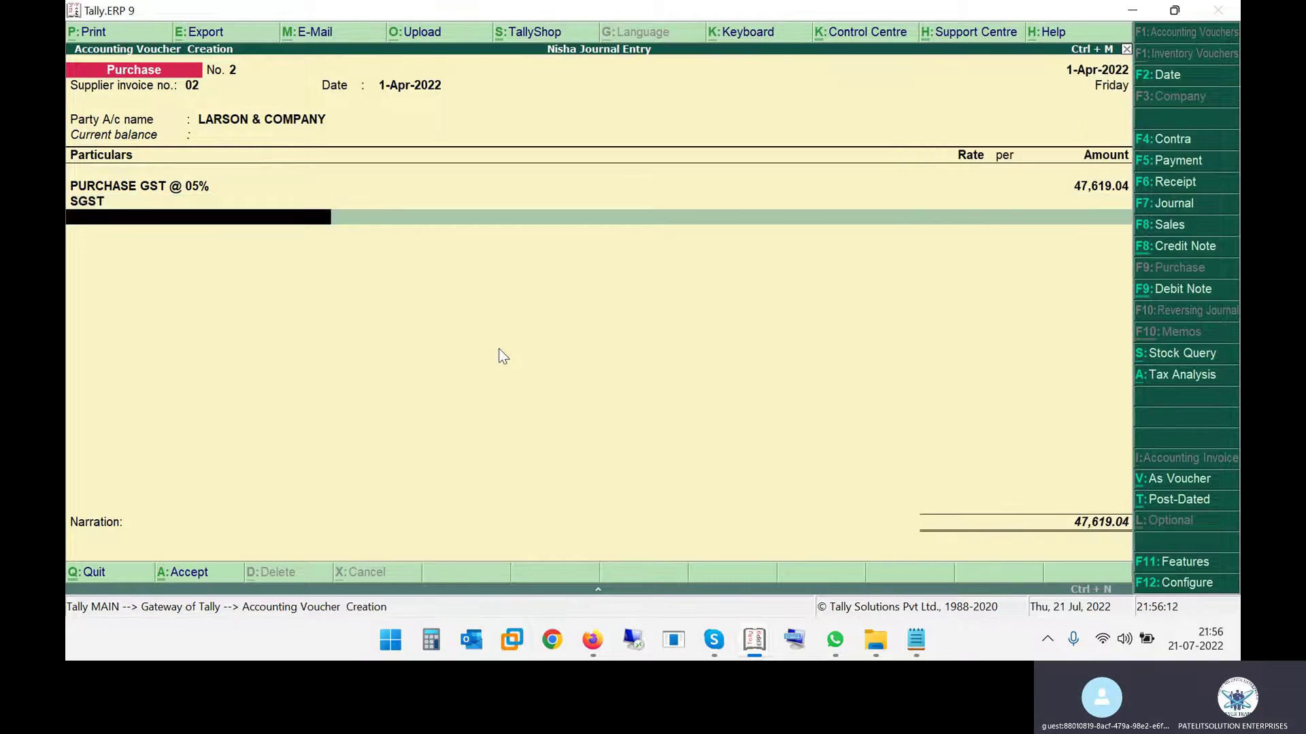
Return to the PURCHASE GST @ 05% line of the LARSON & COMPANY voucher and open that ledger for alteration.
key(BackSpace)
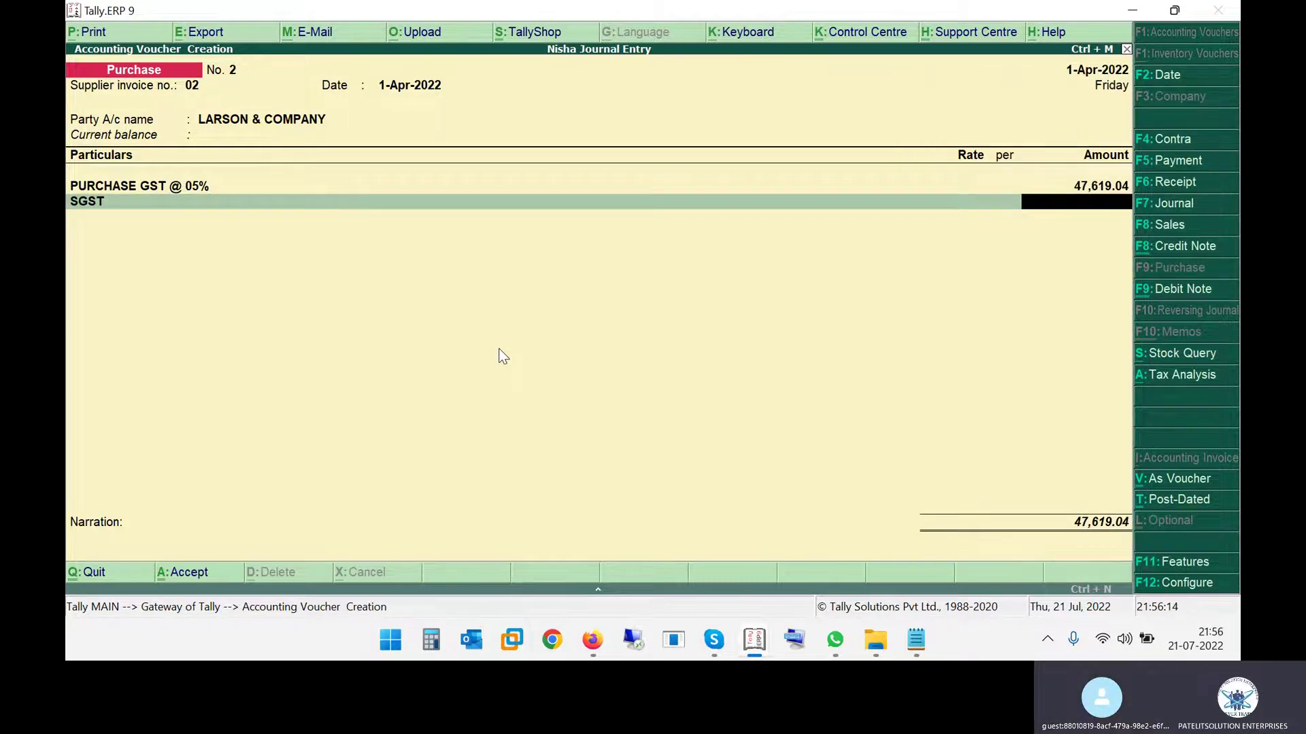
key(BackSpace)
key(BackSpace)
key(BackSpace)
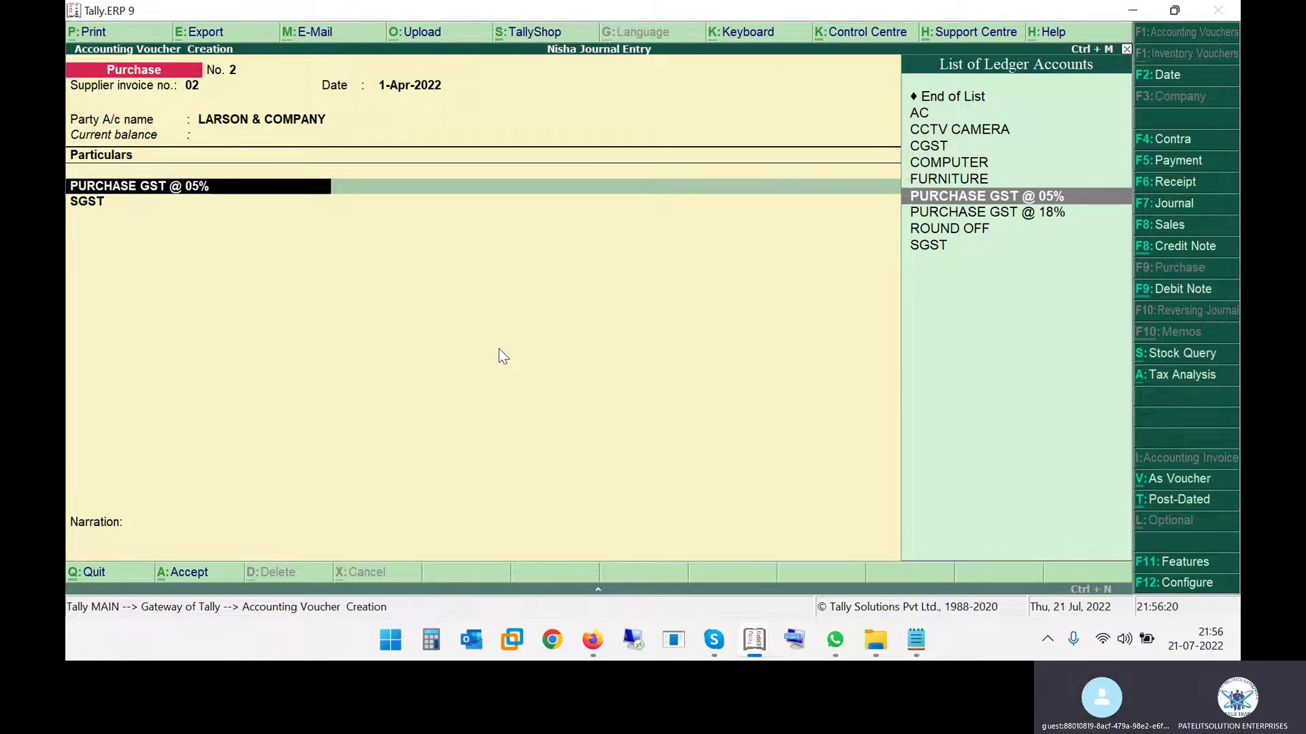
key(ctrl+Return)
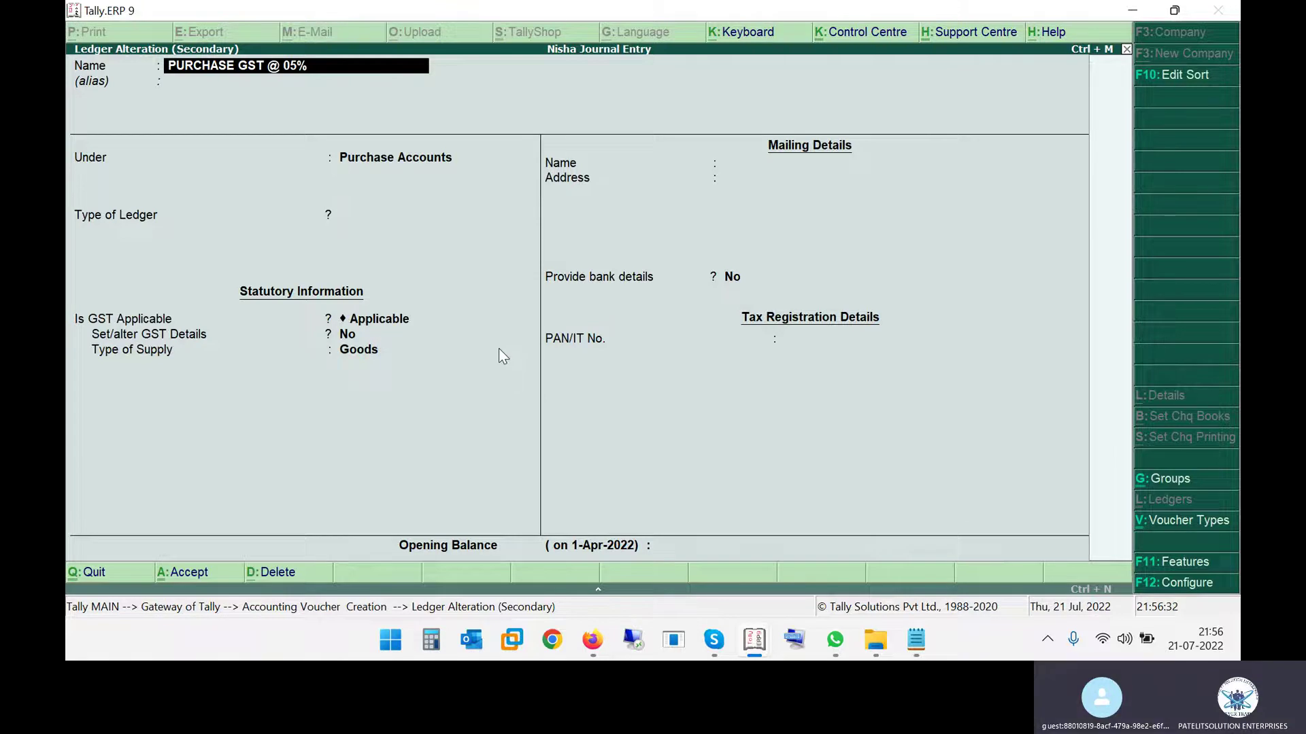
Keep the ledger type as Not Applicable, enable Set/alter GST Details, and leave the GST description and HSN/SAC blank.
key(Return)
key(Return)
key(Return)
key(Return)
key(Return)
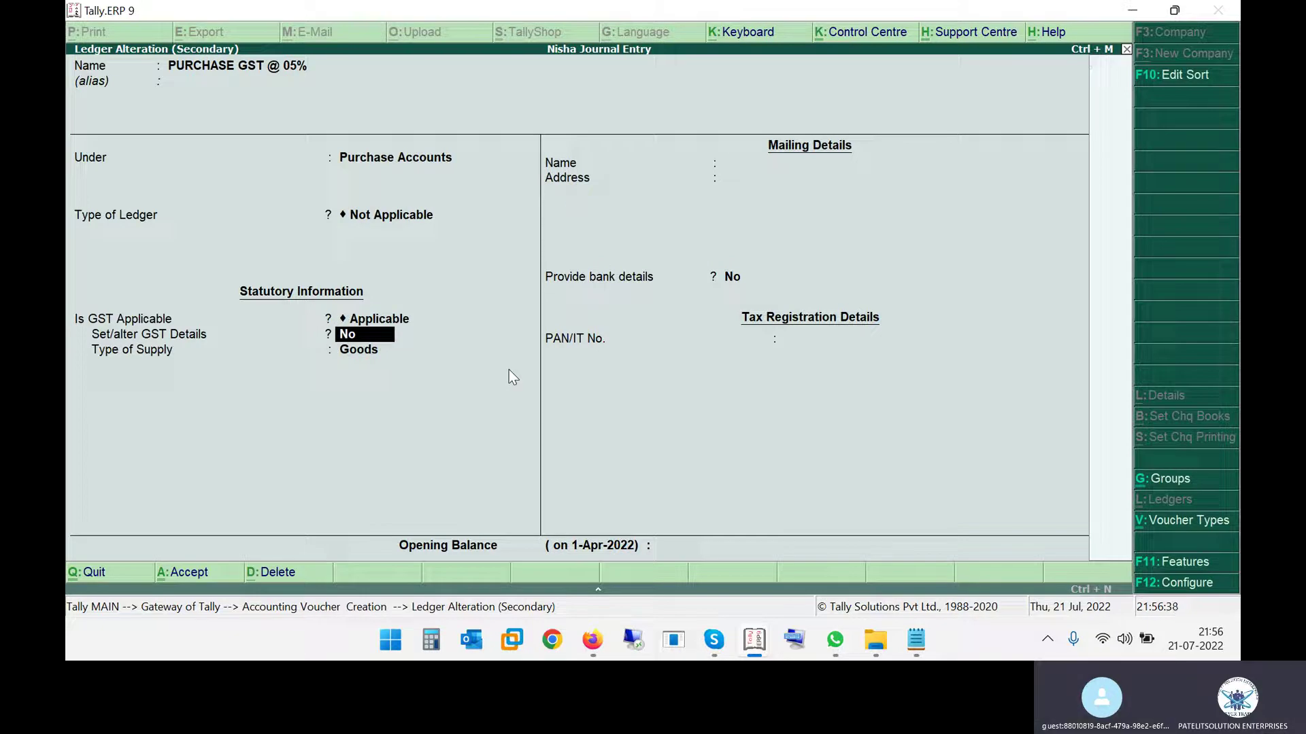
text(y)
key(Return)
key(Return)
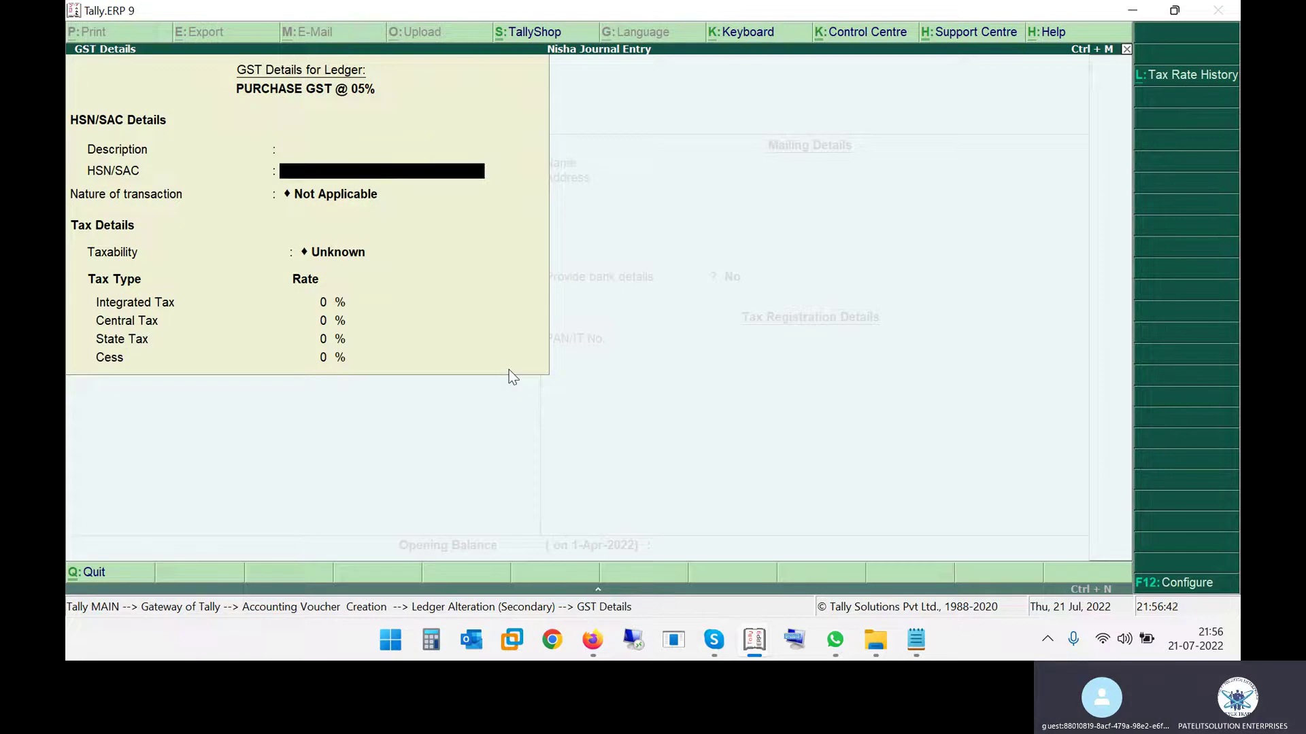
key(Return)
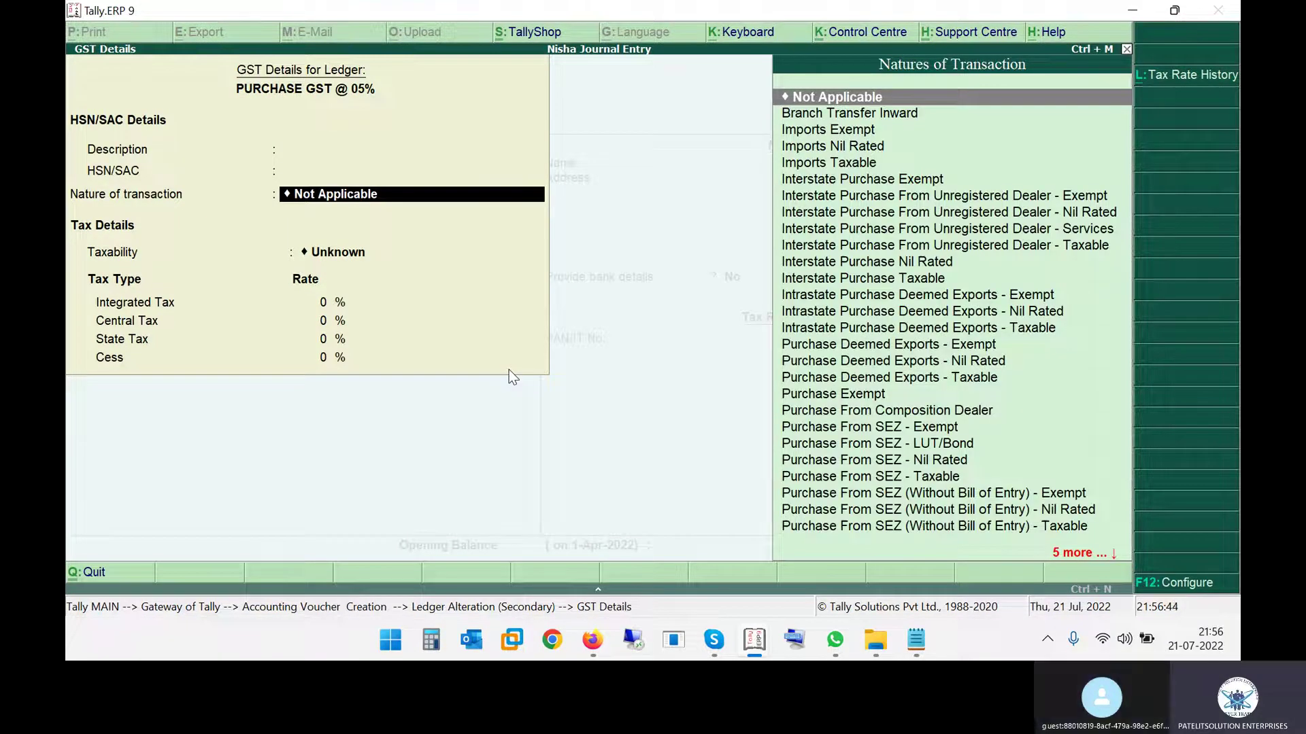
Check the LARSON & COMPANY tax rates in All Account.pdf and set the ledger's nature of transaction to Purchase Taxable.
key(alt+Tab)
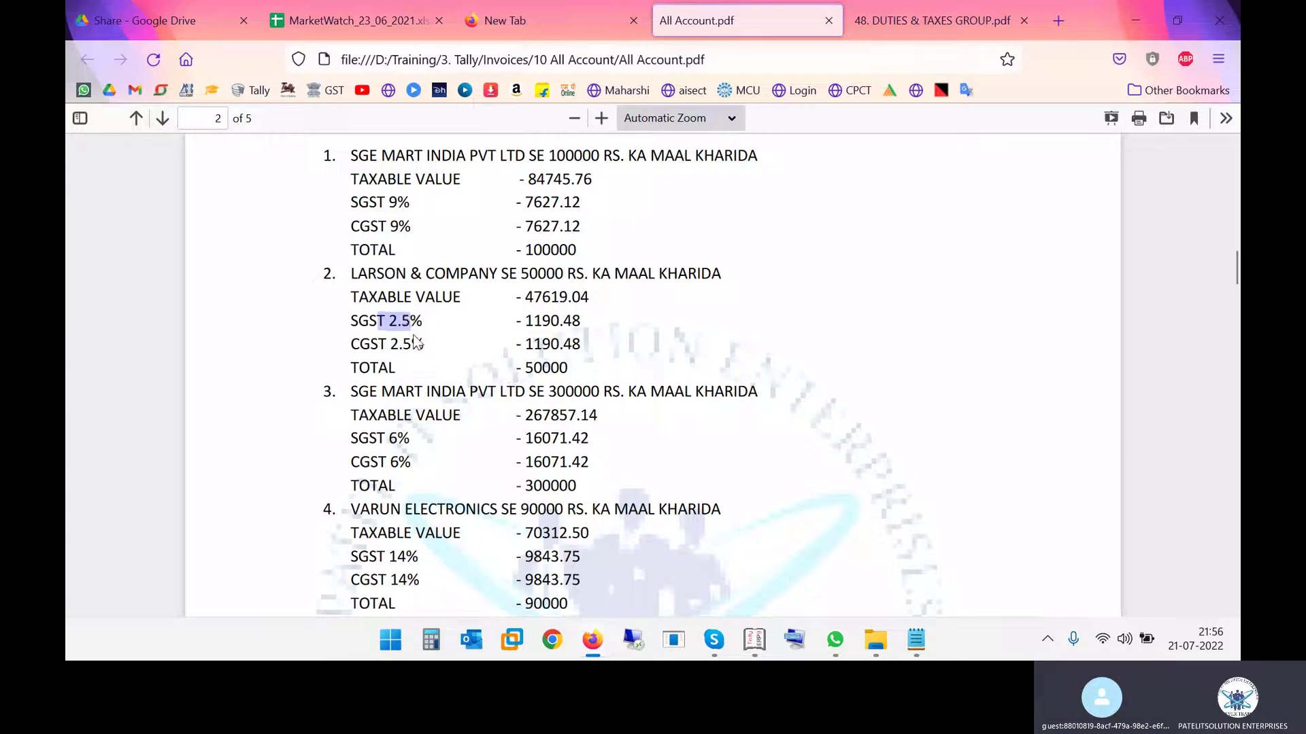
key(alt+Tab)
text(PU)
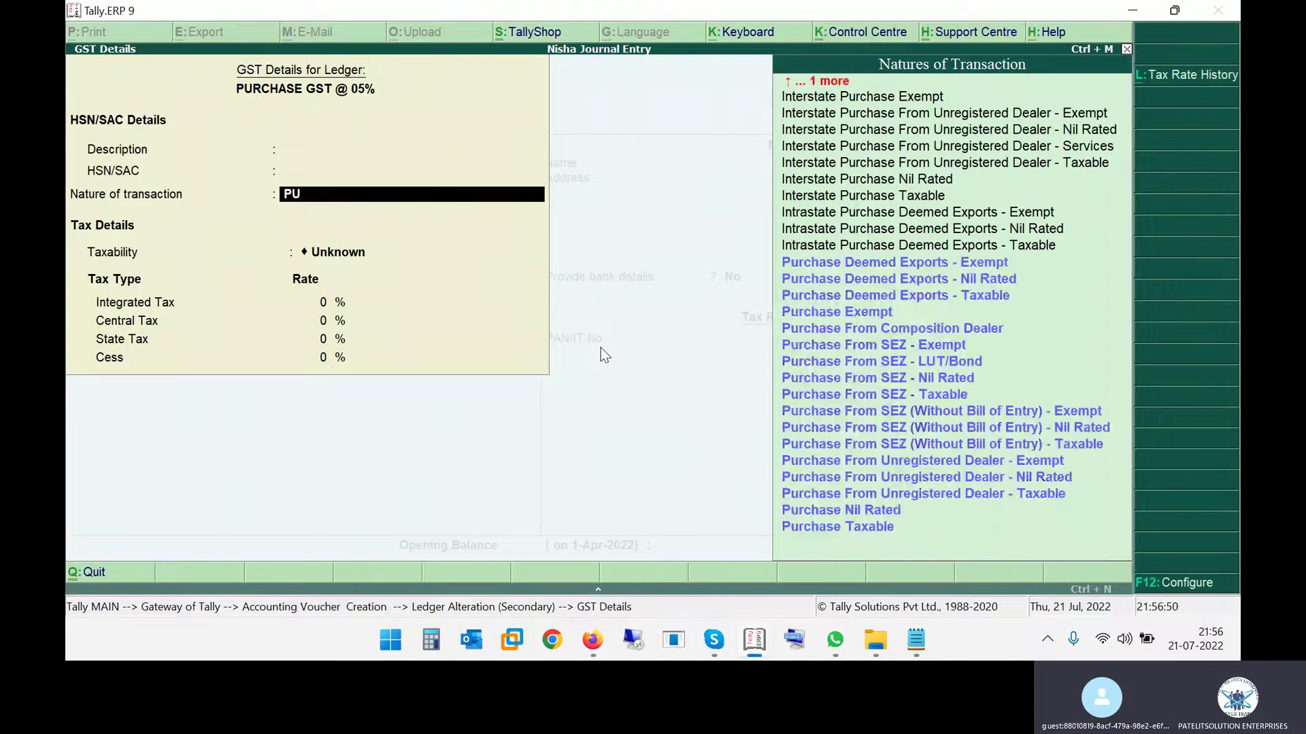
key(Down)
key(Down)
key(Down)
key(Down)
key(Down)
key(Down)
key(Down)
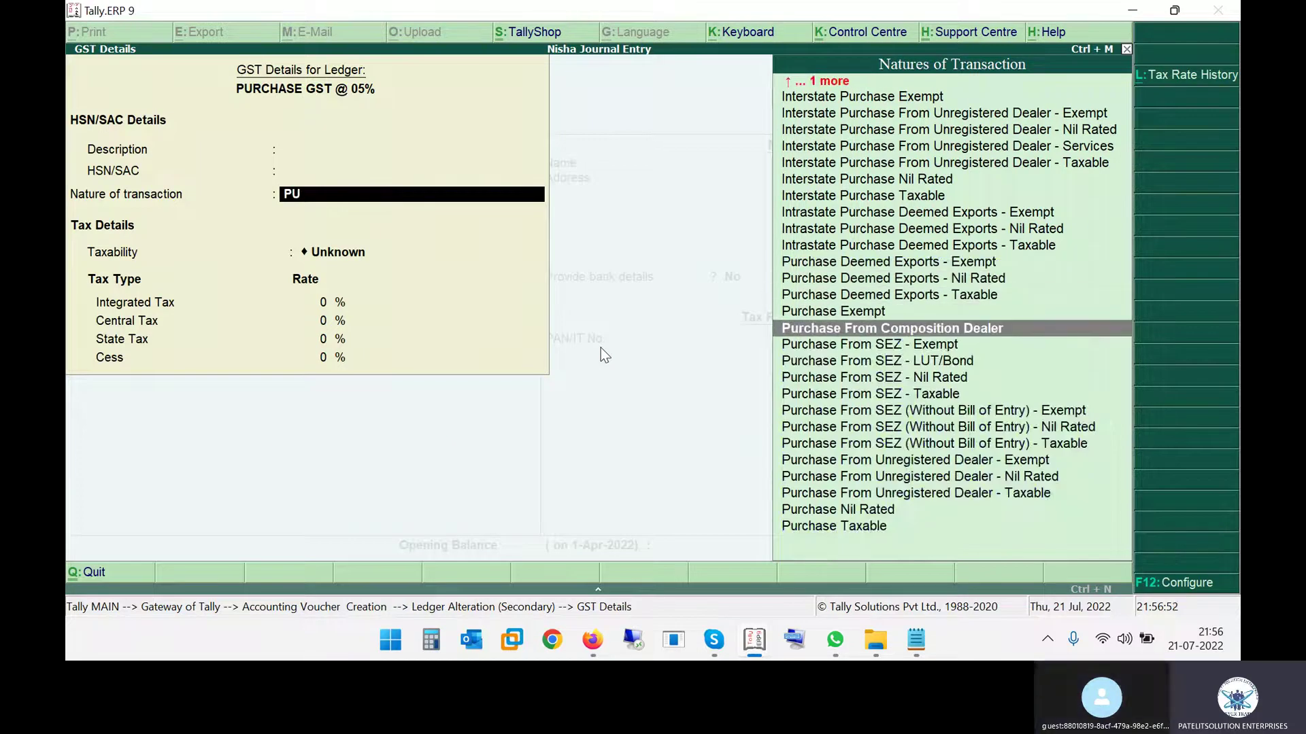
key(Down)
key(Down)
key(Down)
key(Down)
key(Down)
key(Down)
key(Down)
key(Down)
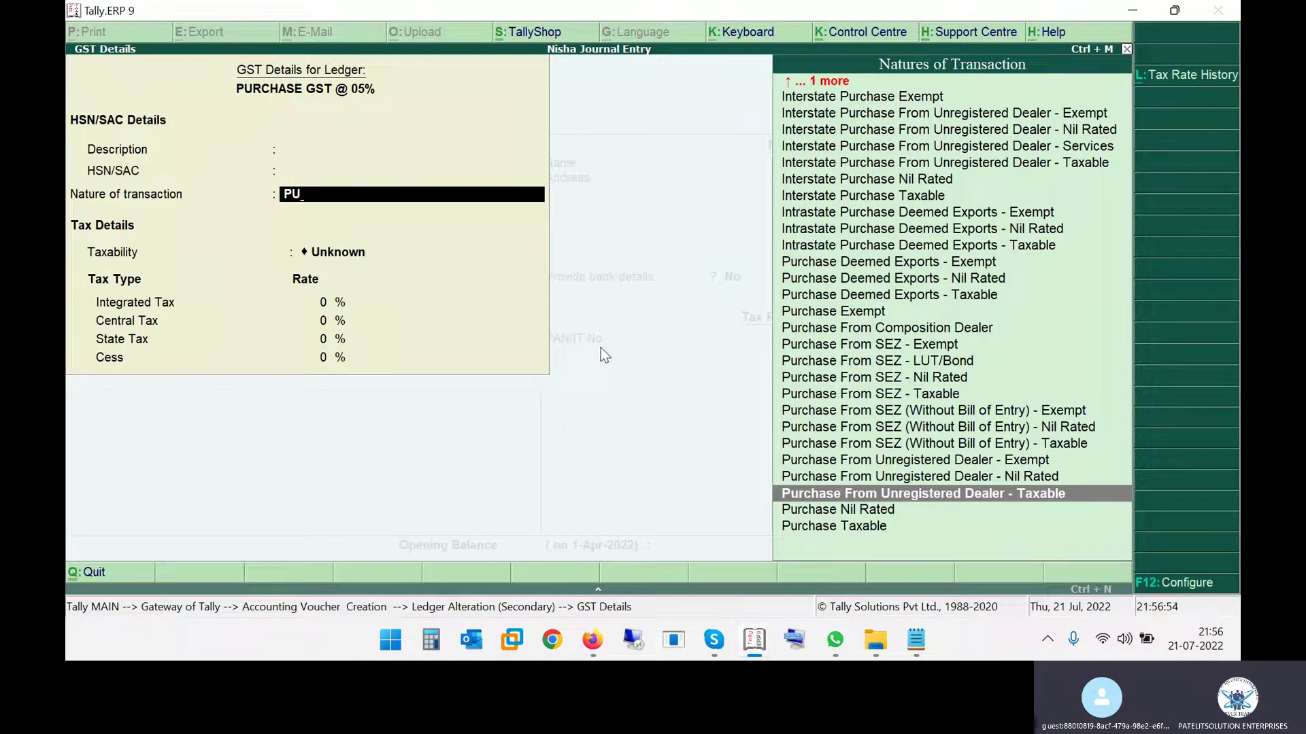
key(Down)
key(Down)
key(Return)
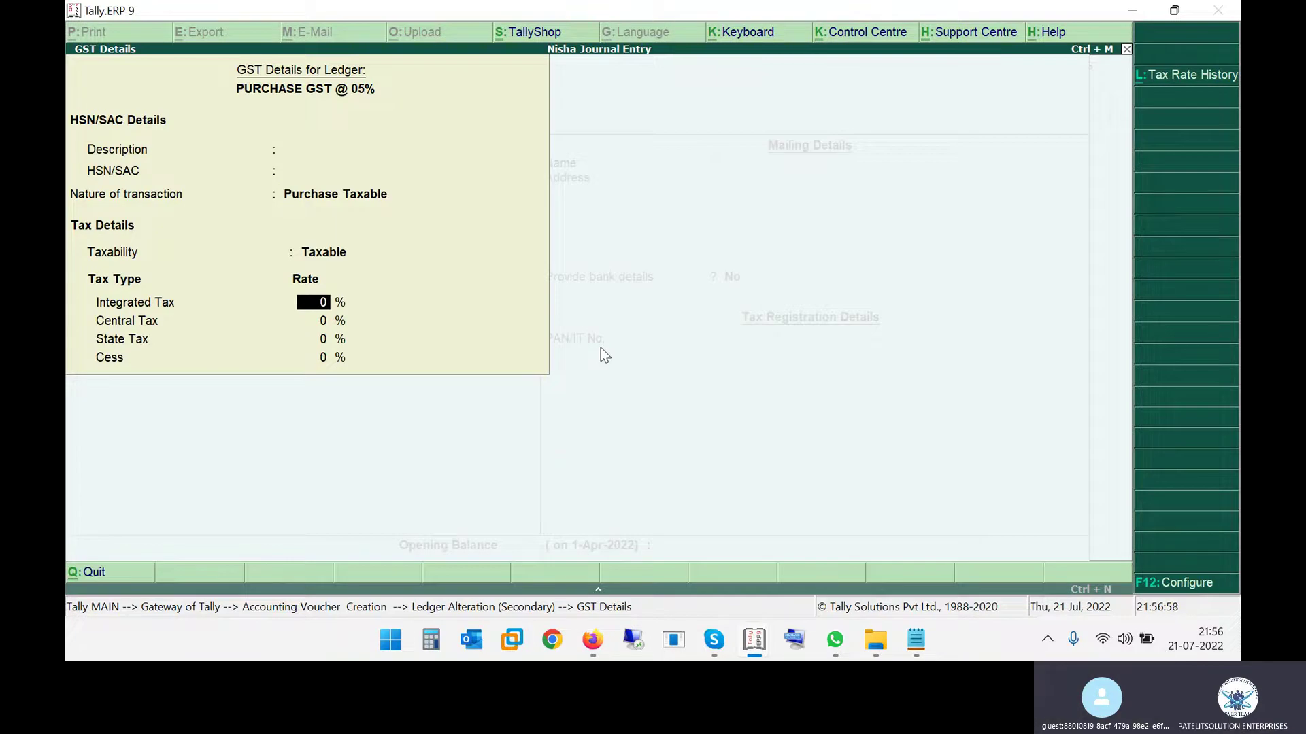
Set the integrated tax rate of PURCHASE GST @ 05% to 5% and save the altered ledger.
key(alt+Tab)
key(alt+Tab)
text(5)
key(Return)
key(Return)
key(Return)
key(Return)
key(Return)
key(Return)
key(Return)
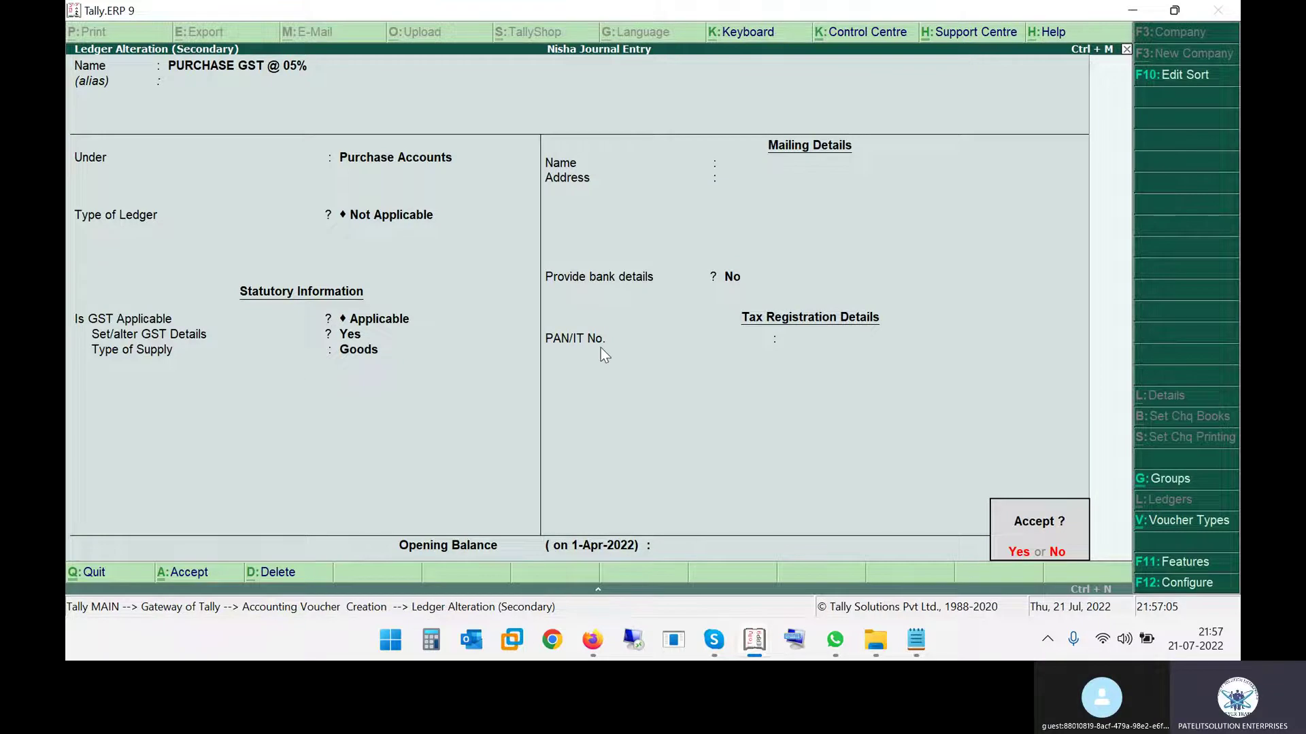
key(Return)
Fill the SGST line with 1,190.48 and add the CGST ledger below it with 1,190.48.
key(Return)
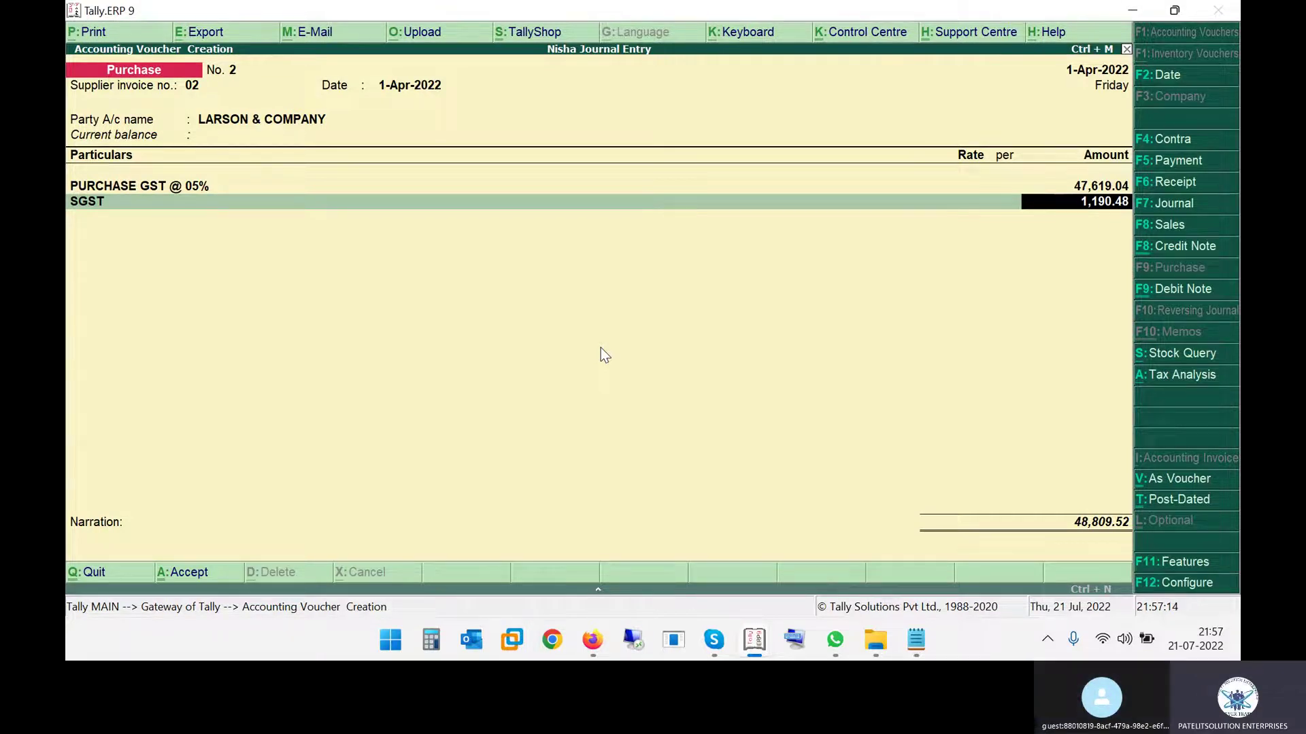
key(Return)
text(CG)
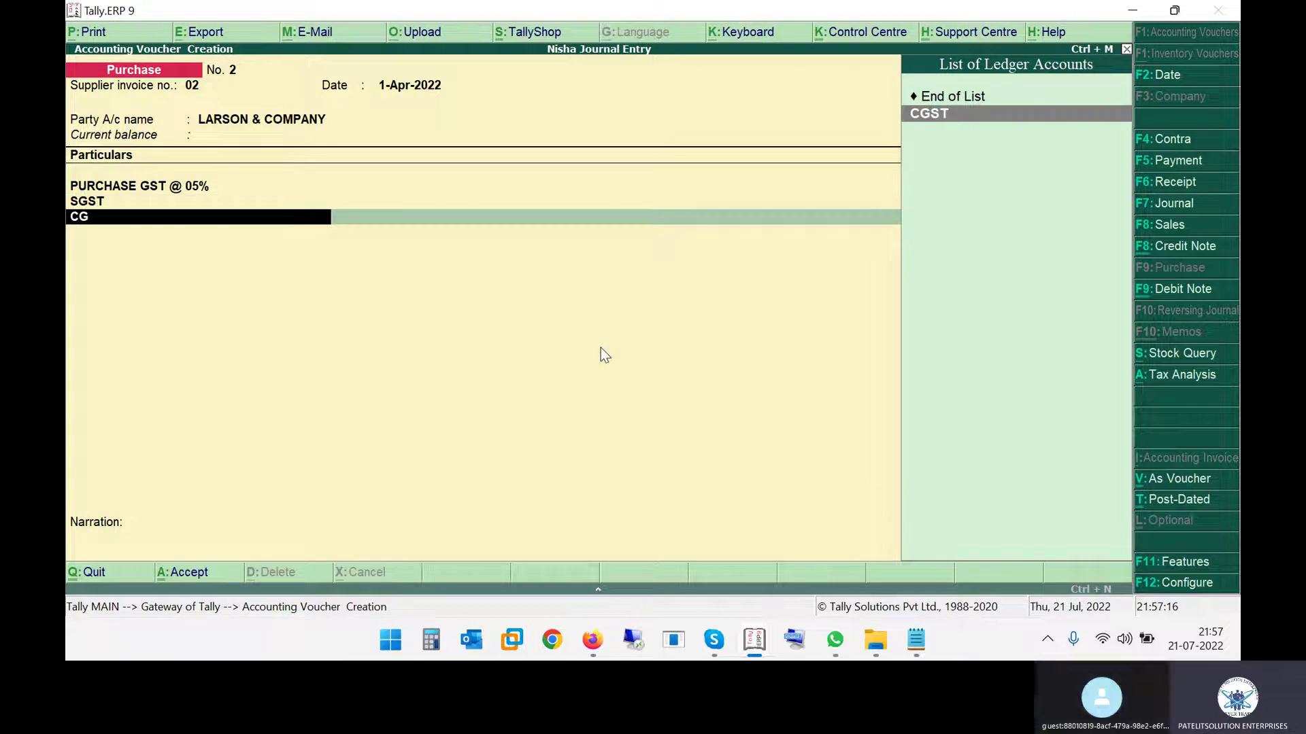
key(Return)
key(Return)
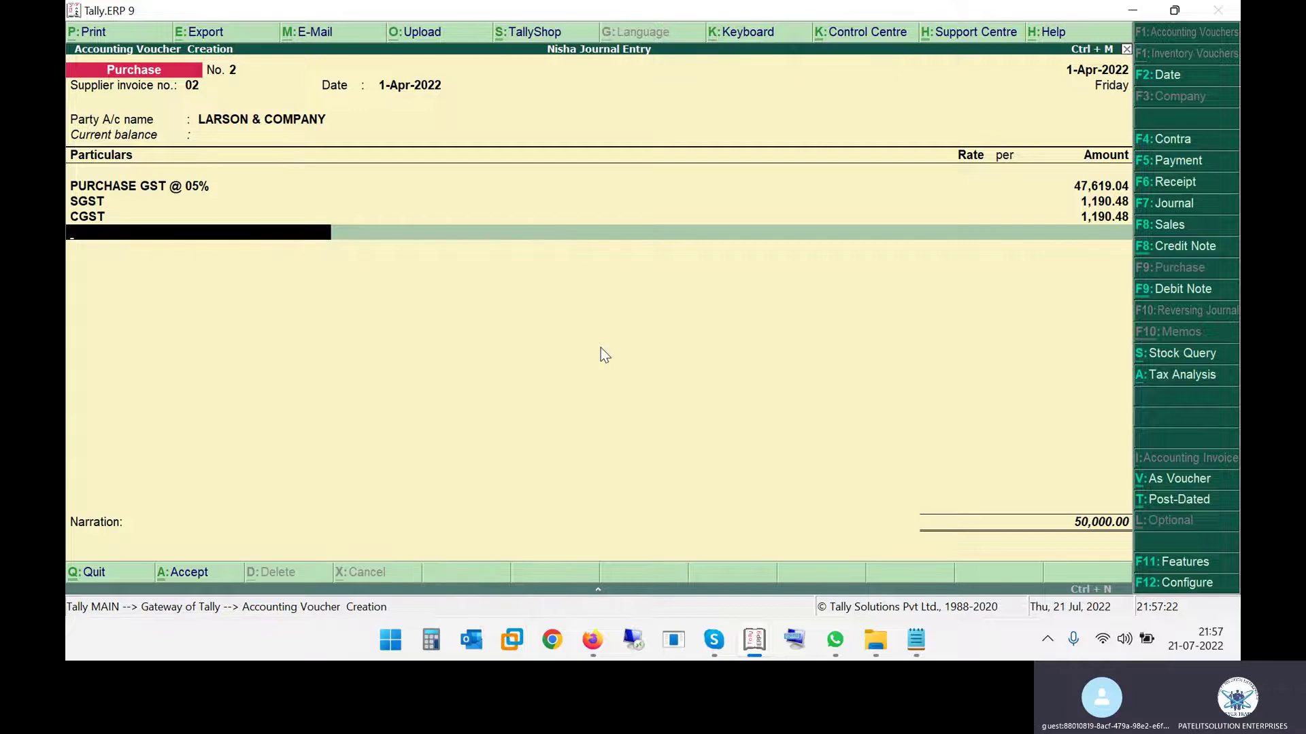
End the ledger entries, leave the narration blank, and save the LARSON & COMPANY purchase voucher.
key(Return)
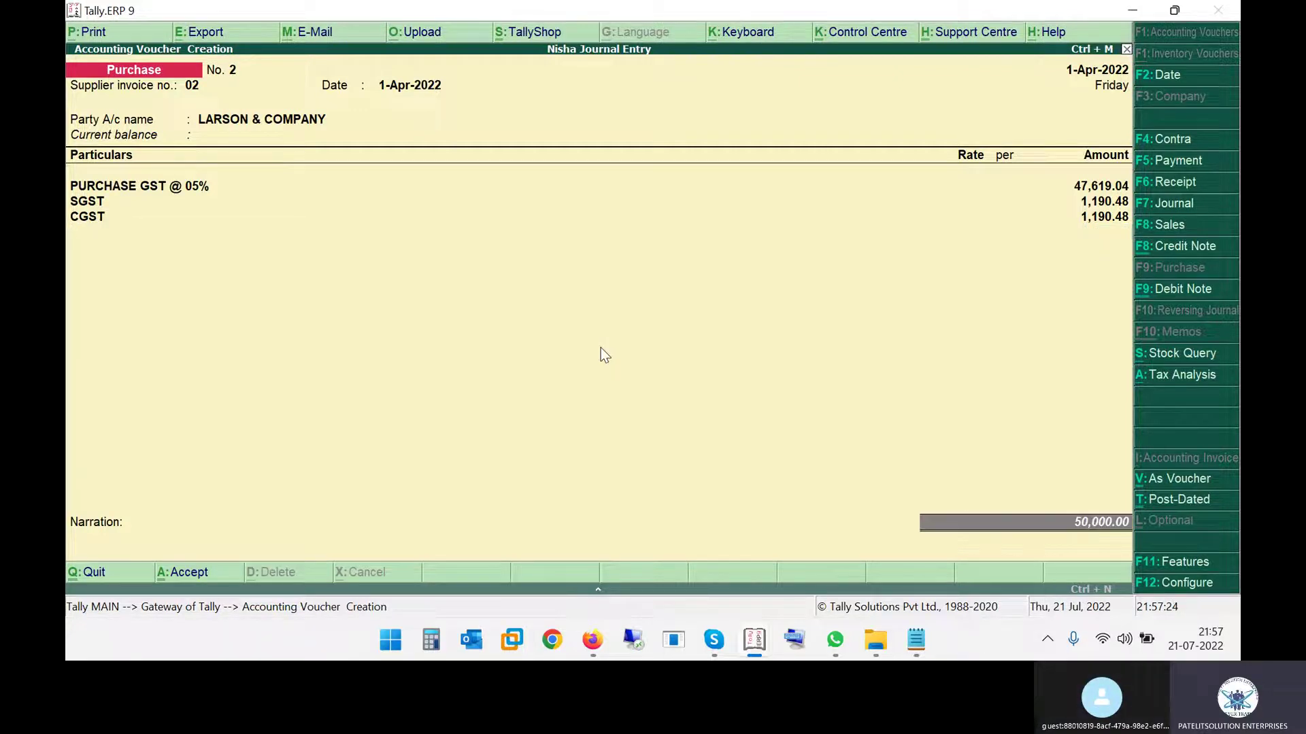
key(Return)
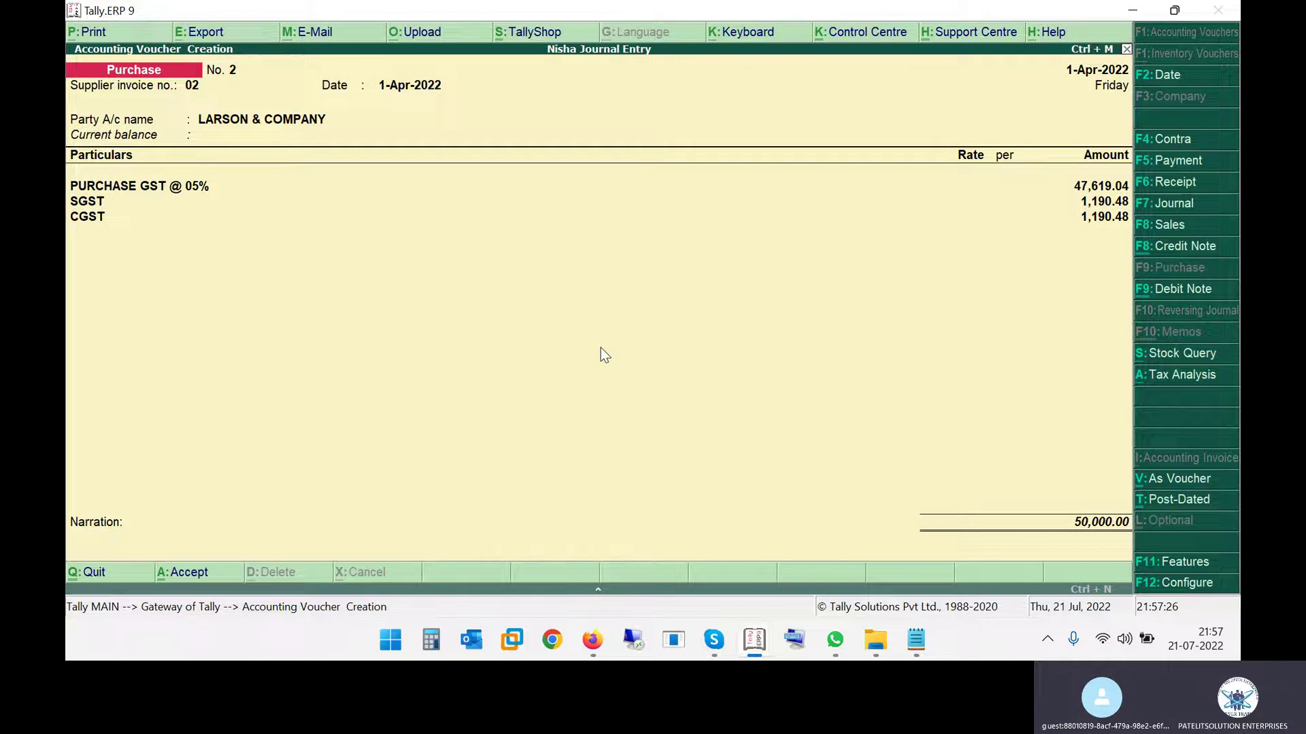
key(Return)
Check the third purchase in All Account.pdf, then date the new purchase voucher 01-04 with supplier invoice number 03.
key(alt+Tab)
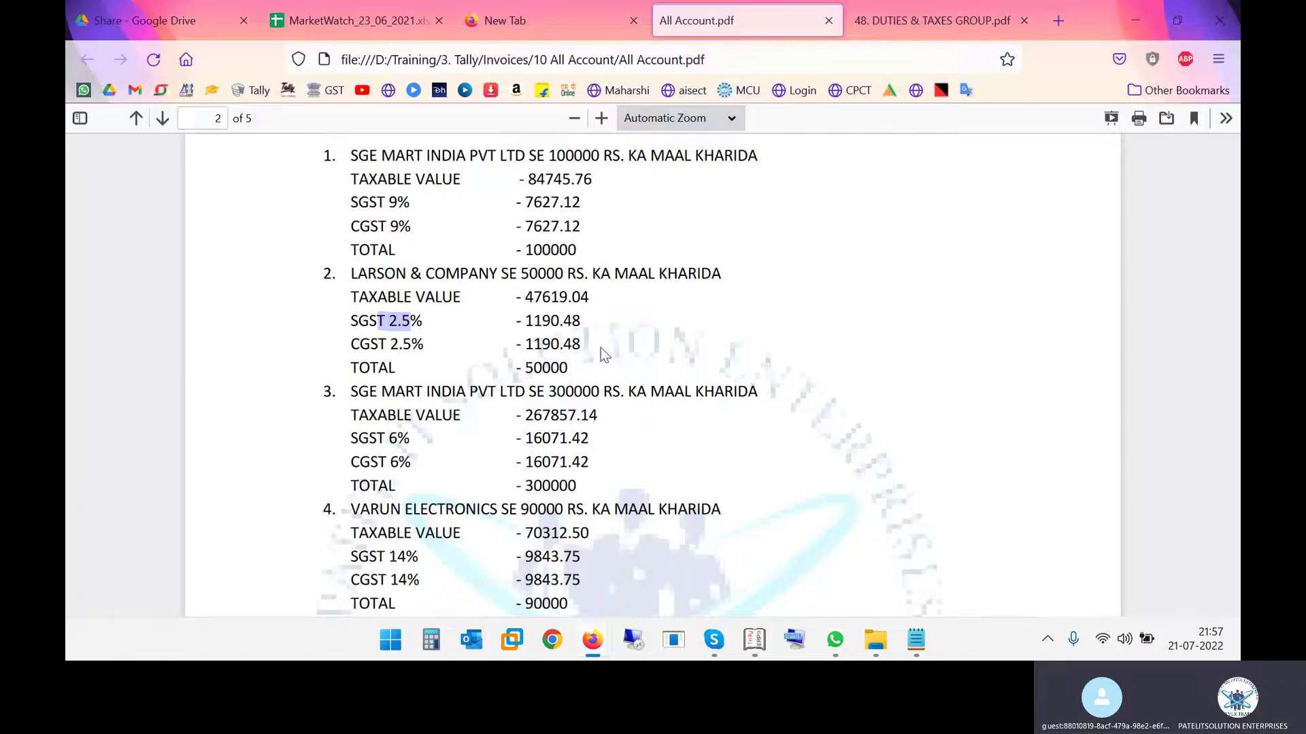
scroll(373, 305, down, 2)
drag(373, 305, 455, 305)
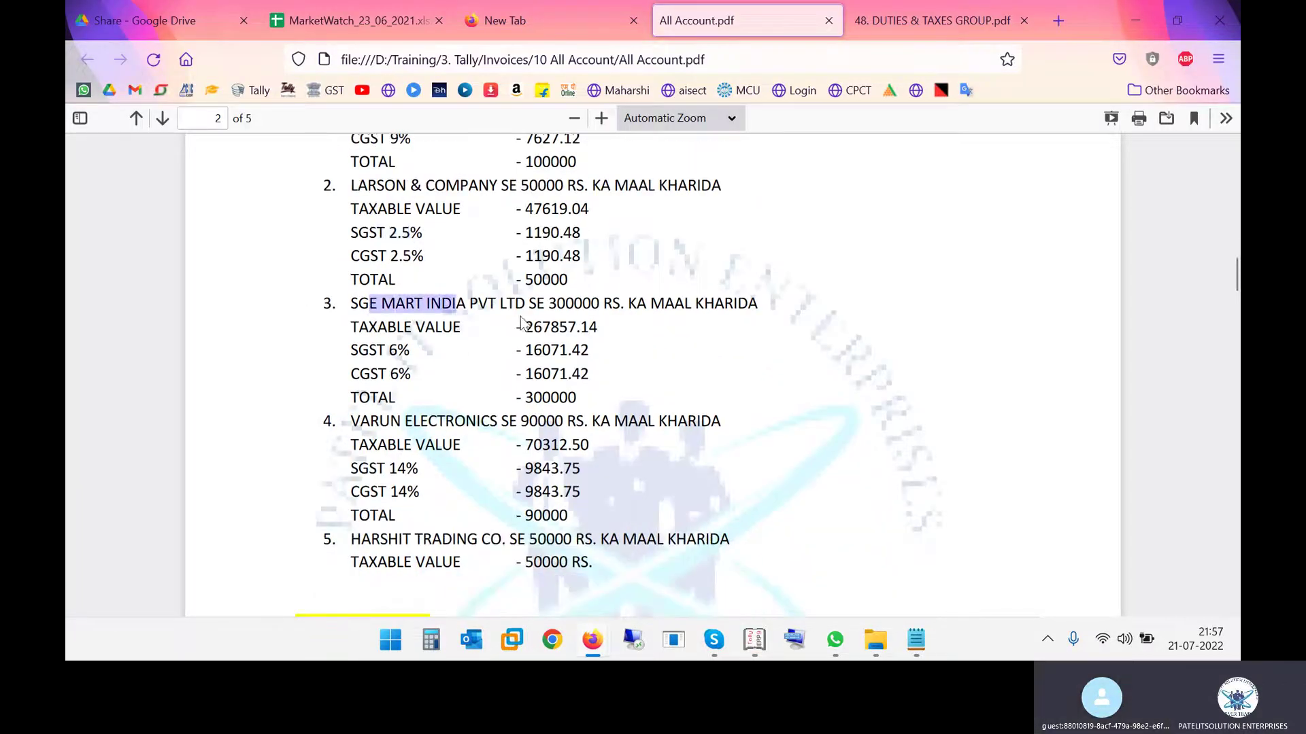
scroll(554, 333, up, 3)
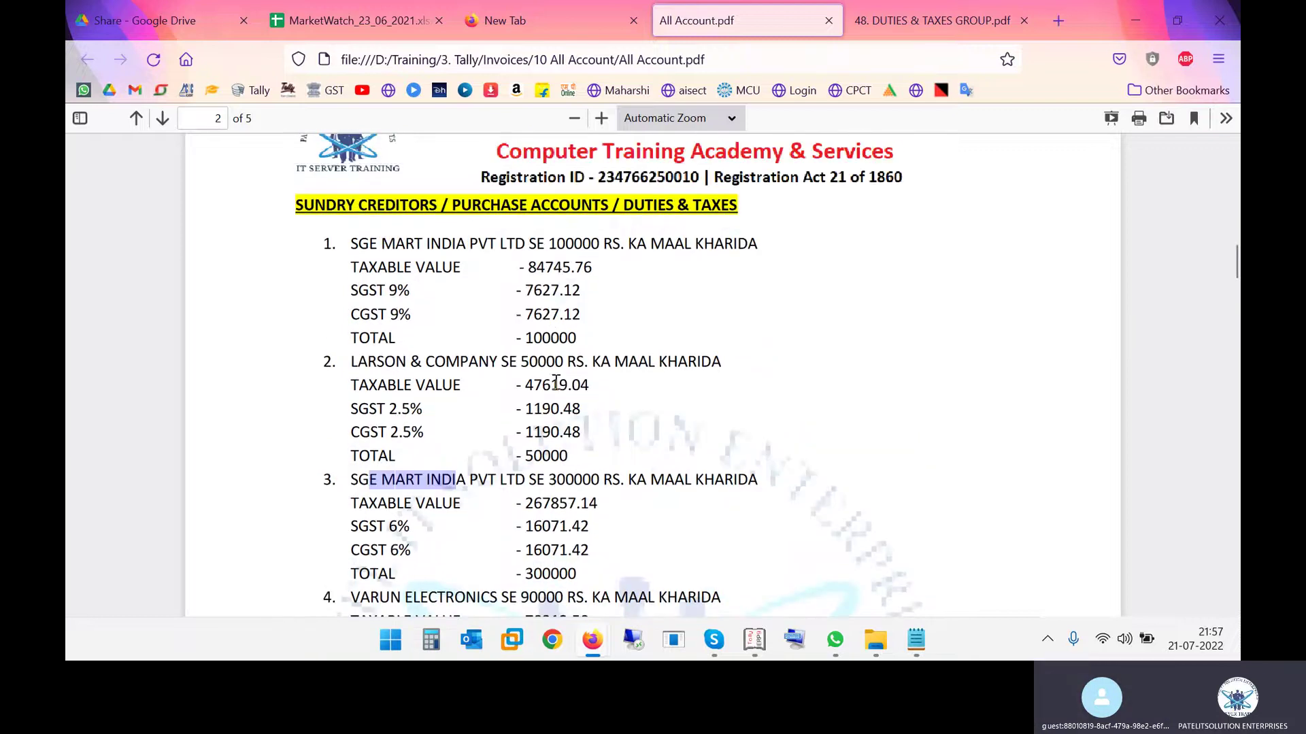
scroll(590, 425, down, 2)
key(alt+Tab)
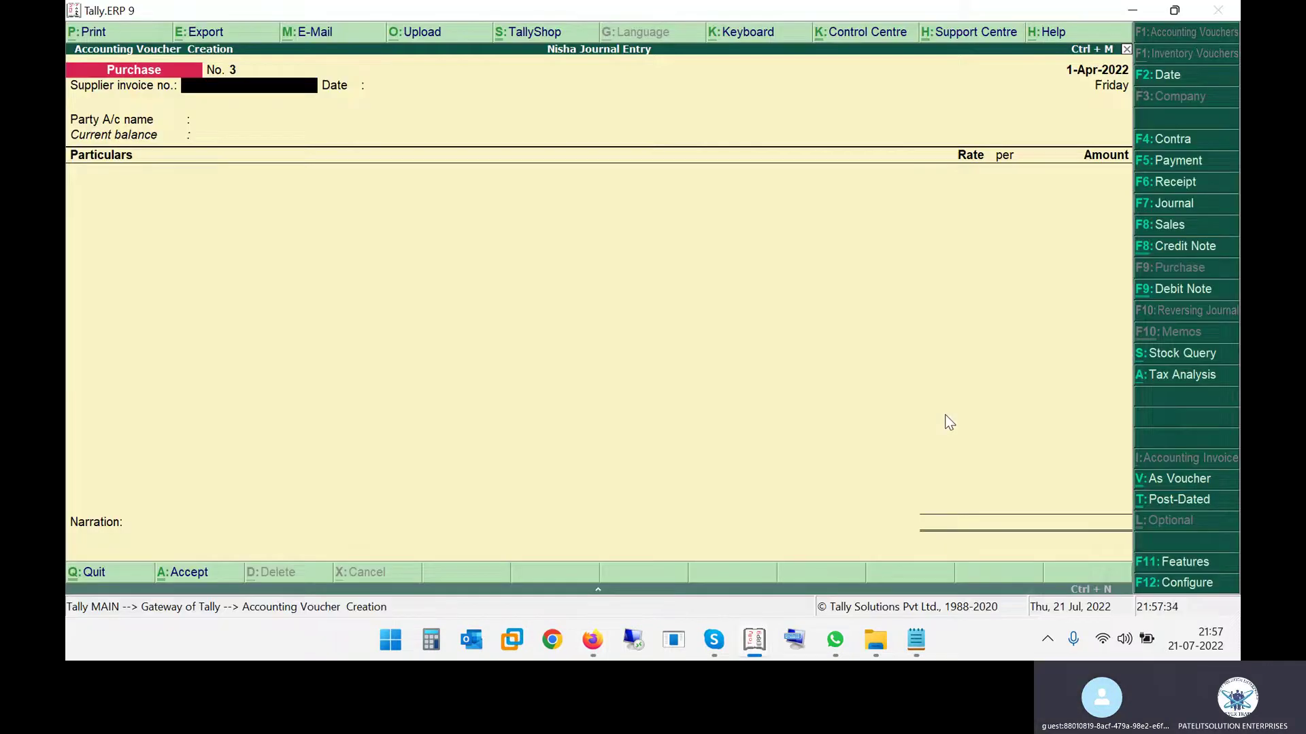
key(F2)
text(01-04)
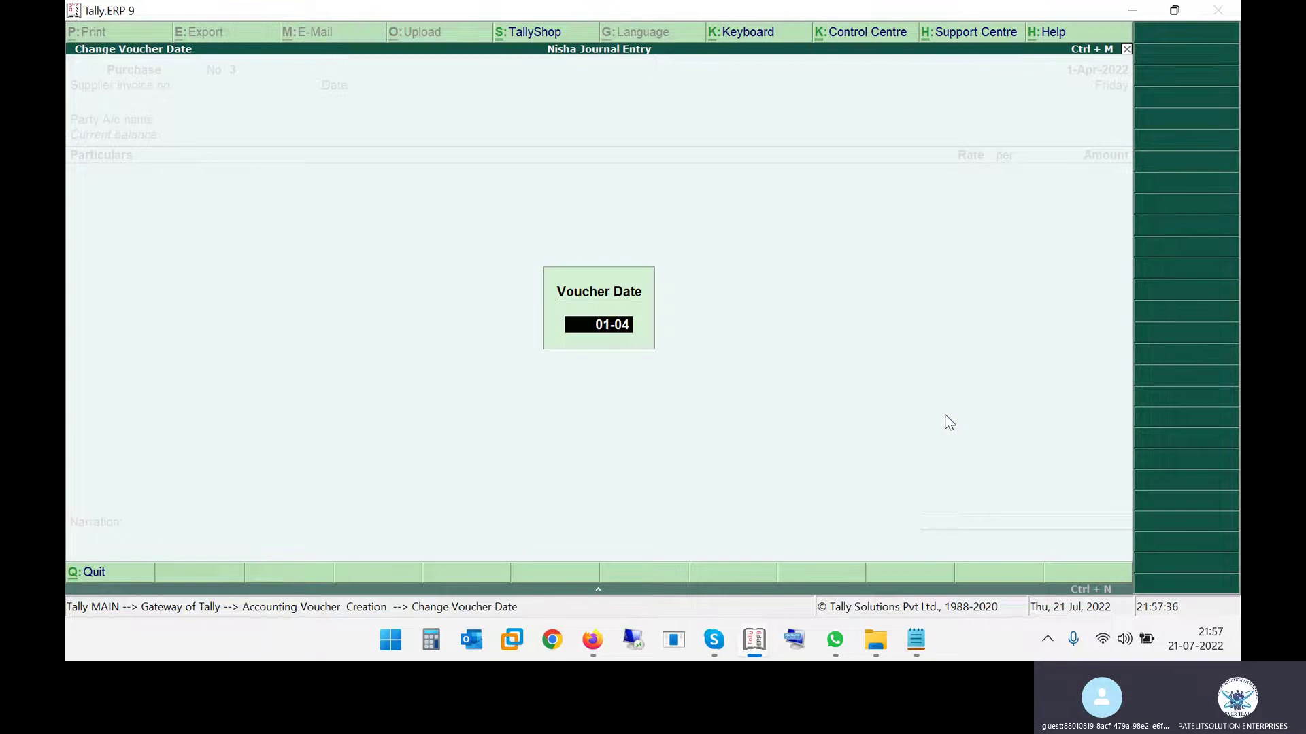
key(Return)
text(03)
key(Return)
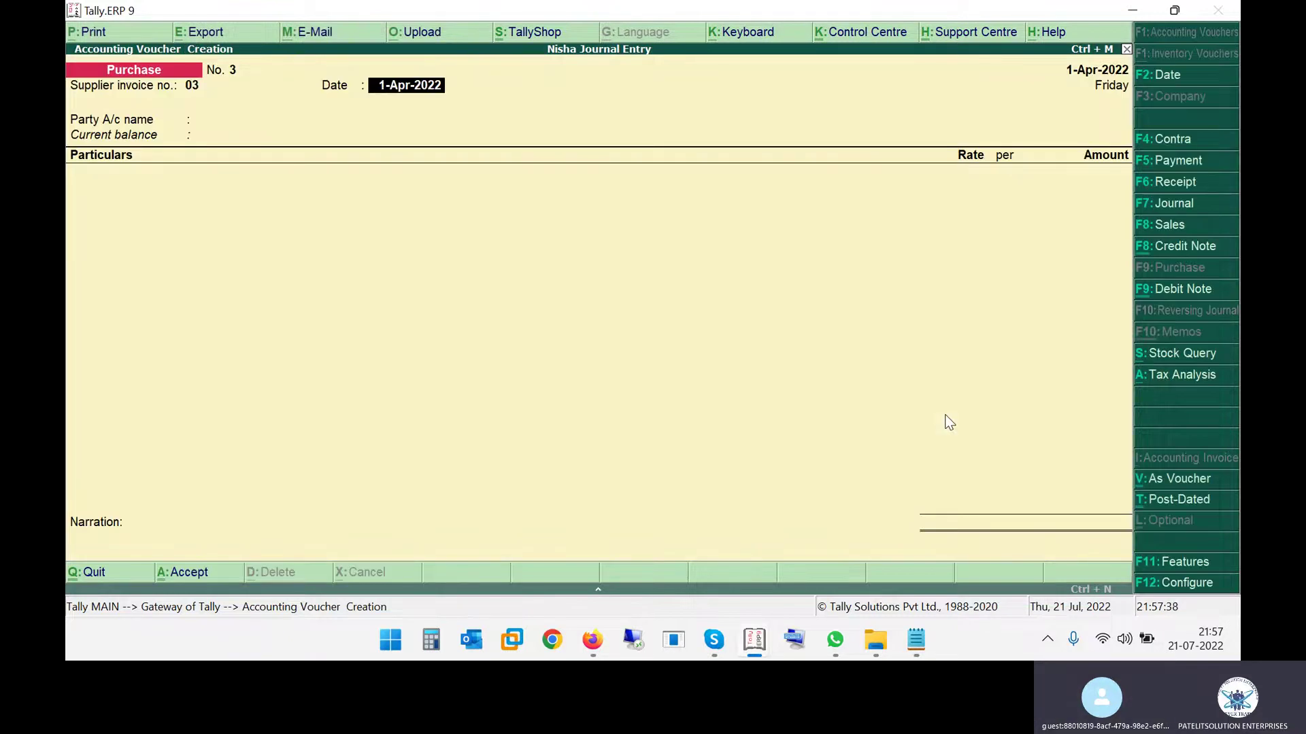
key(Return)
Choose SGE MART INDIA PVT LTD as the party account and accept its supplier details.
text(SG)
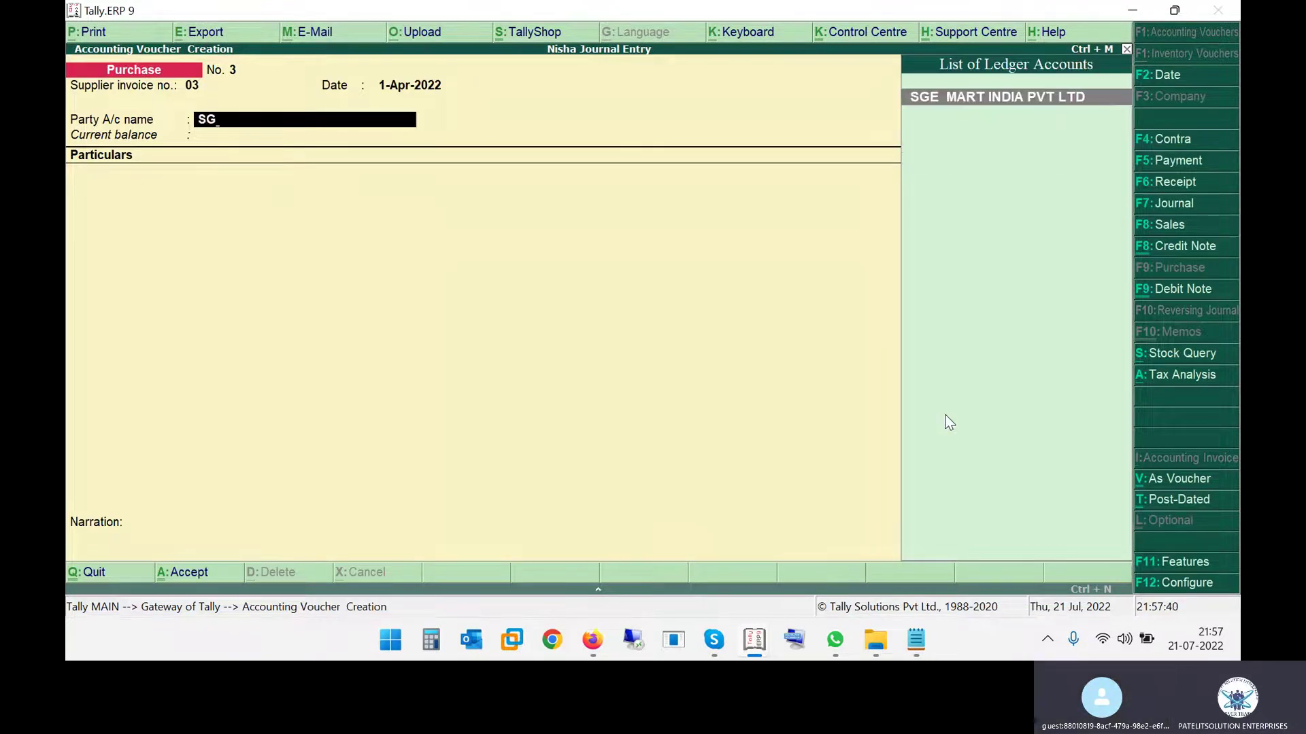
key(Return)
key(Return)
key(Return)
key(Return)
key(Return)
key(Return)
key(Return)
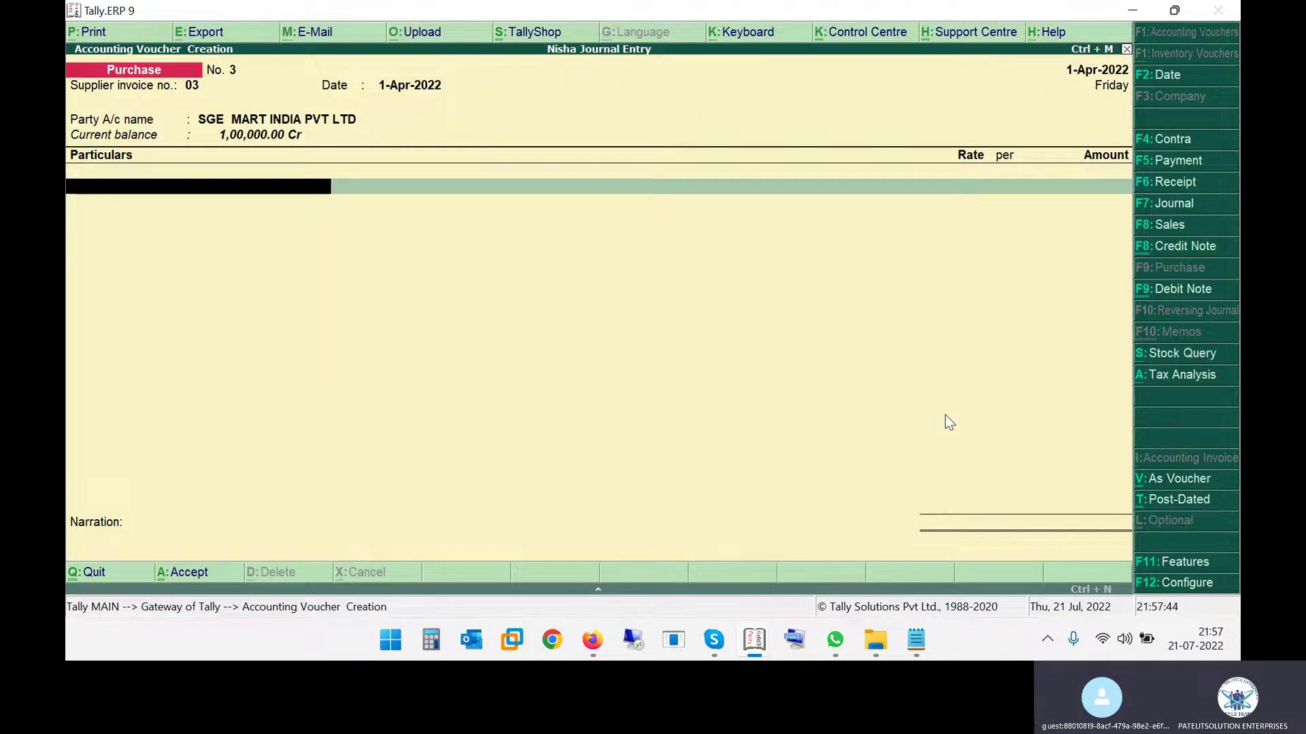
Check the third purchase's tax rates in All Account.pdf and start a new ledger named PURCHASE GST @ 12% from the first voucher line.
key(alt+Tab)
key(alt+Tab)
text(OU)
key(BackSpace)
key(BackSpace)
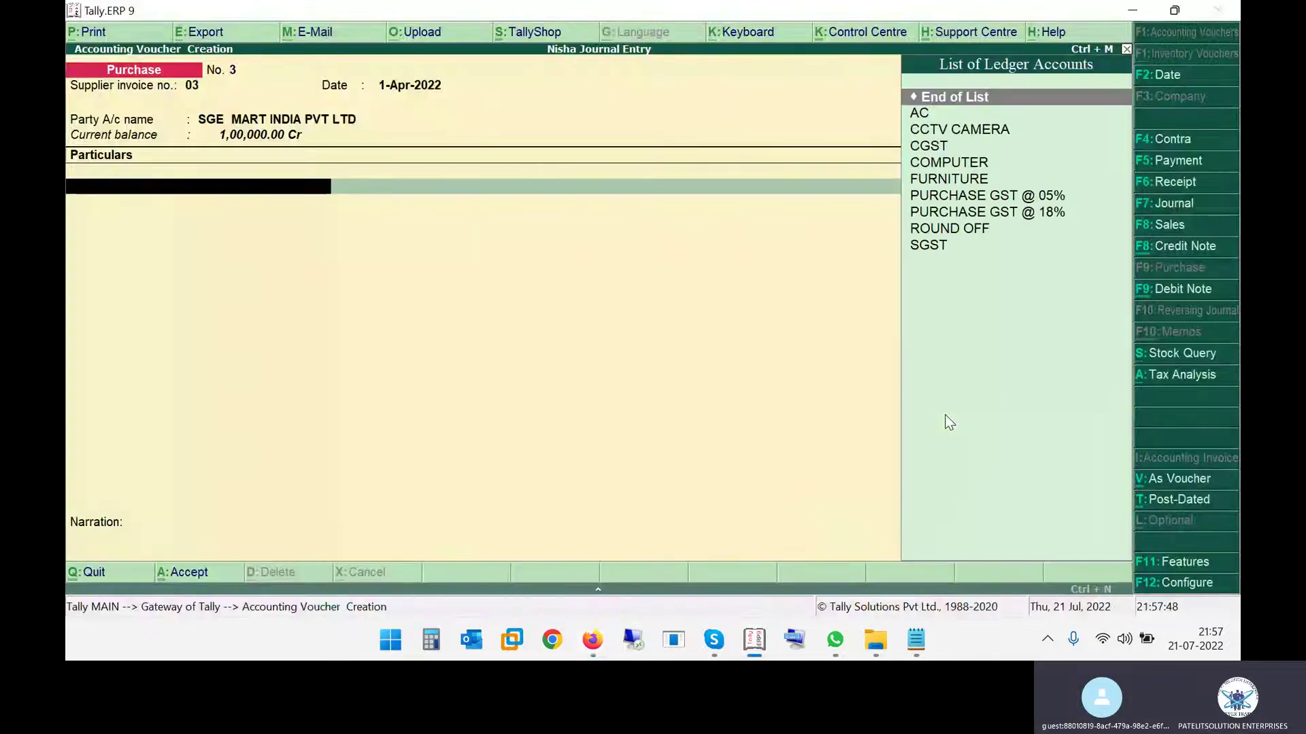
text(PU)
key(alt+c)
text(PURCHASE GST @ 12%)
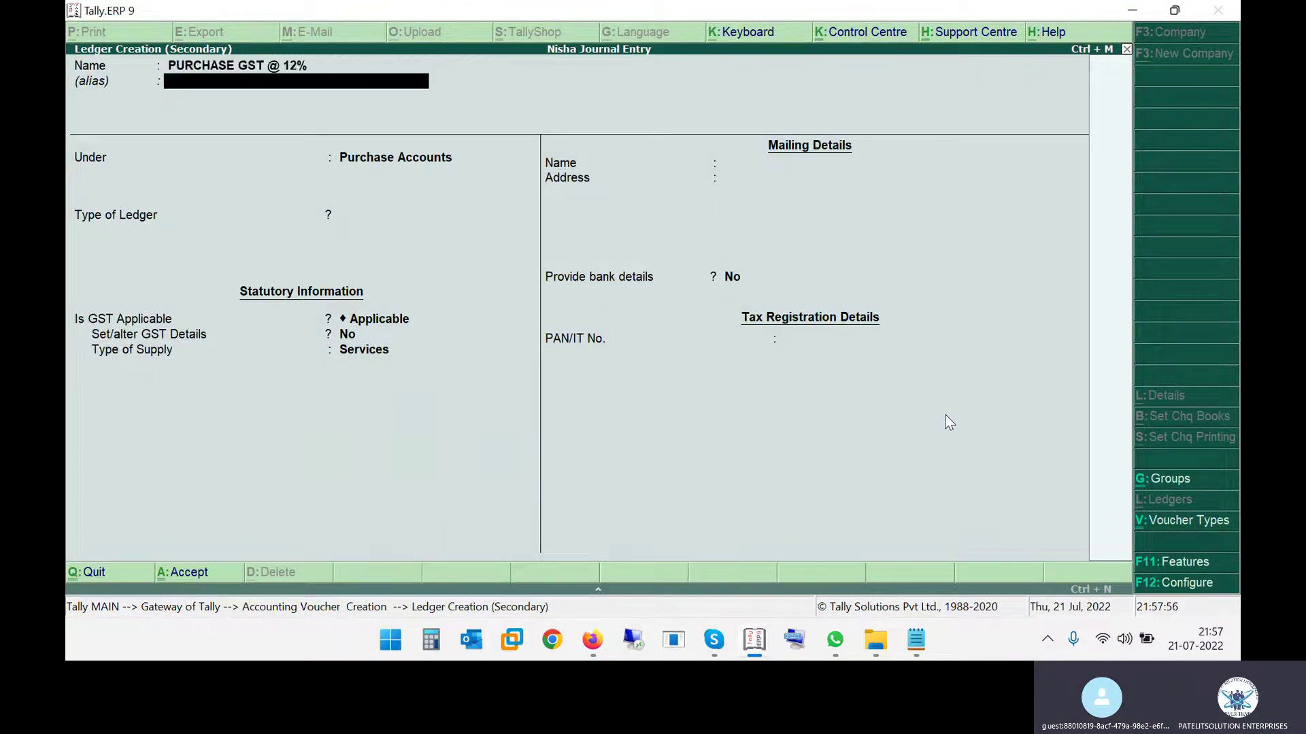
Place PURCHASE GST @ 12% under Purchase Accounts with ledger type Not Applicable, and enable Set/alter GST Details.
key(Return)
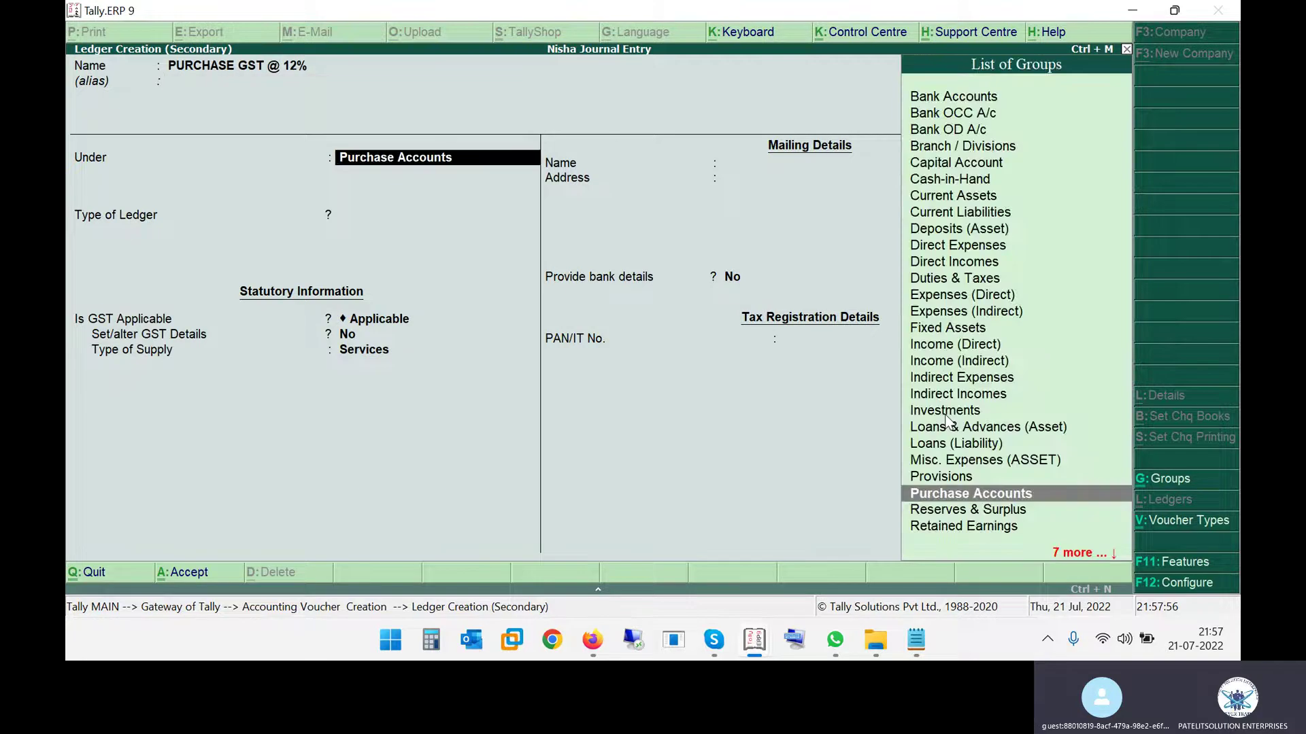
key(Return)
key(Return)
key(Return)
key(y)
key(Return)
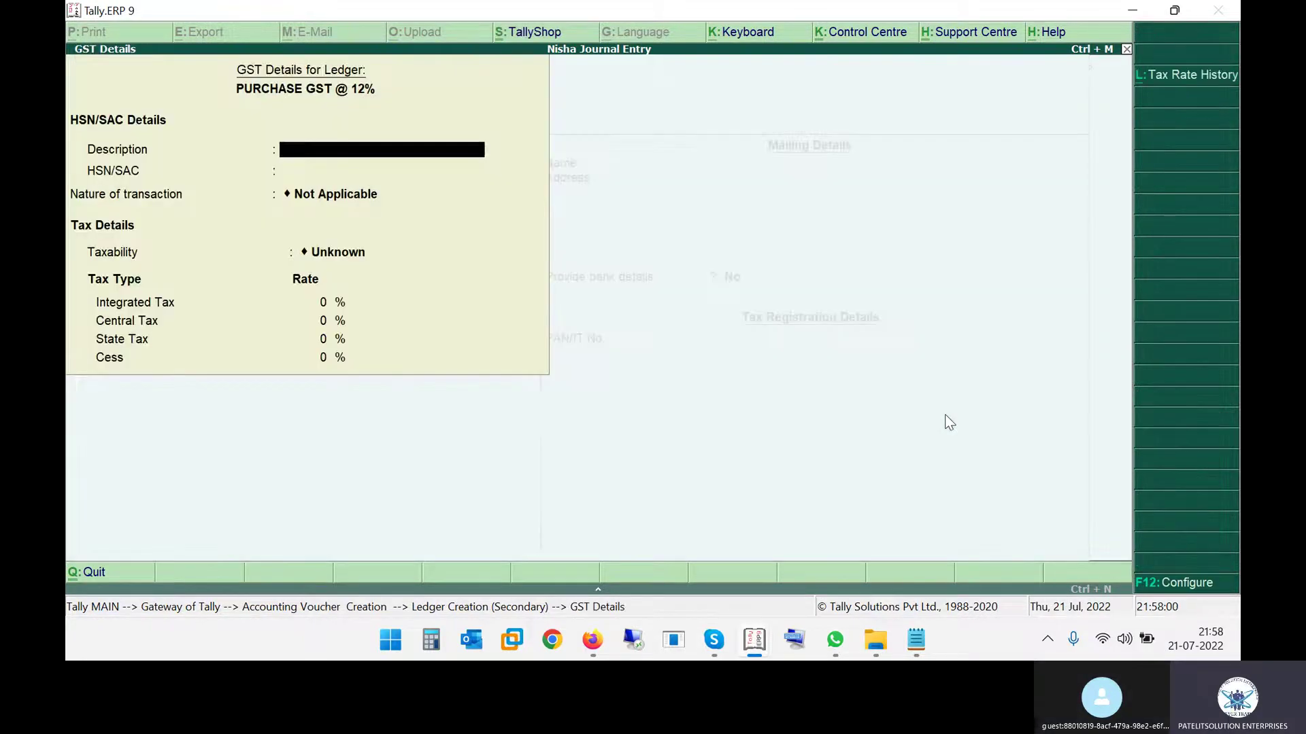
Set the nature of transaction to Purchase Taxable with a 12% integrated tax rate, and accept the GST details.
key(Return)
text(PU)
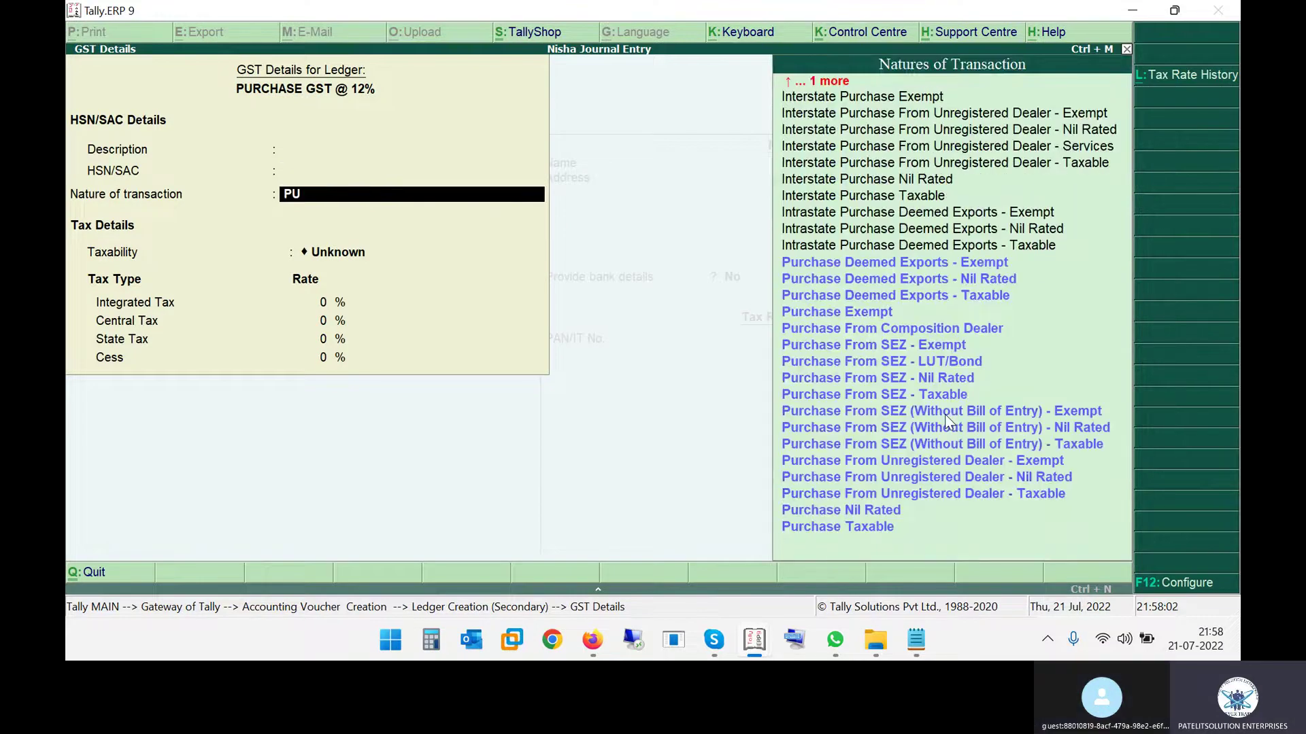
text(RCHASE)
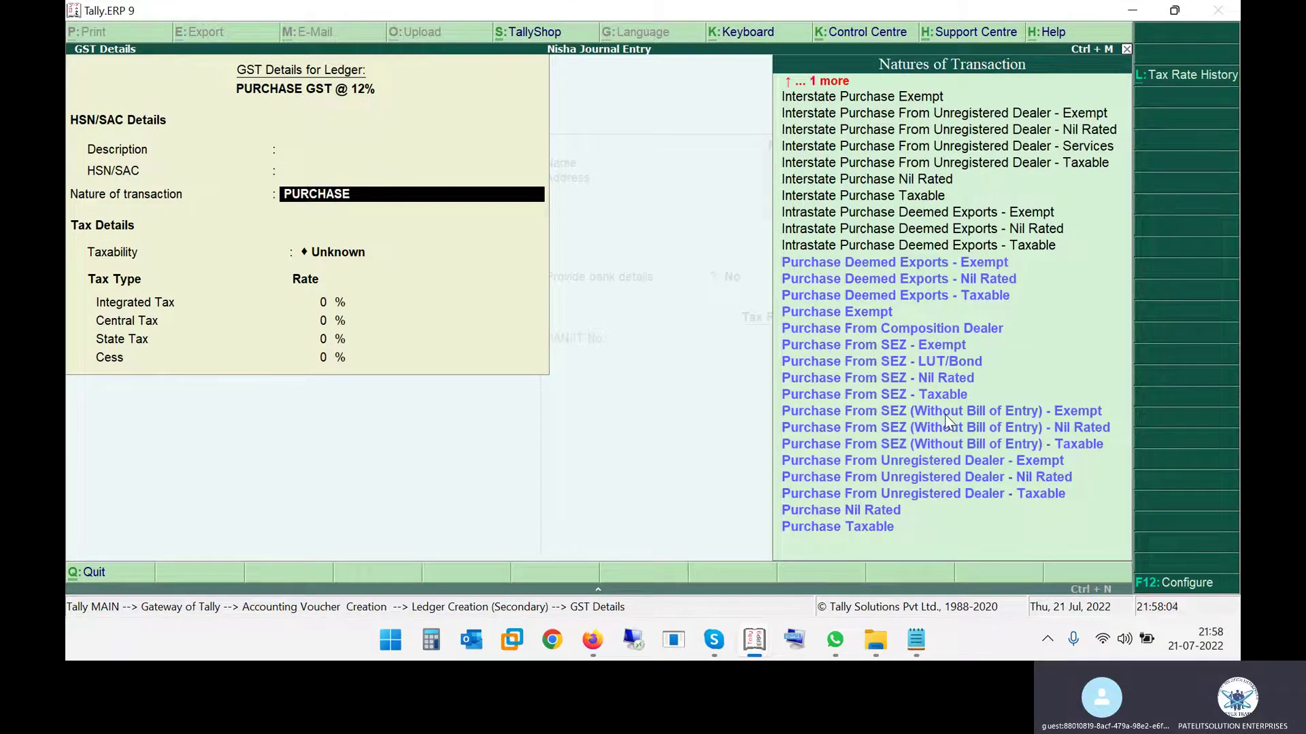
text( GSTA)
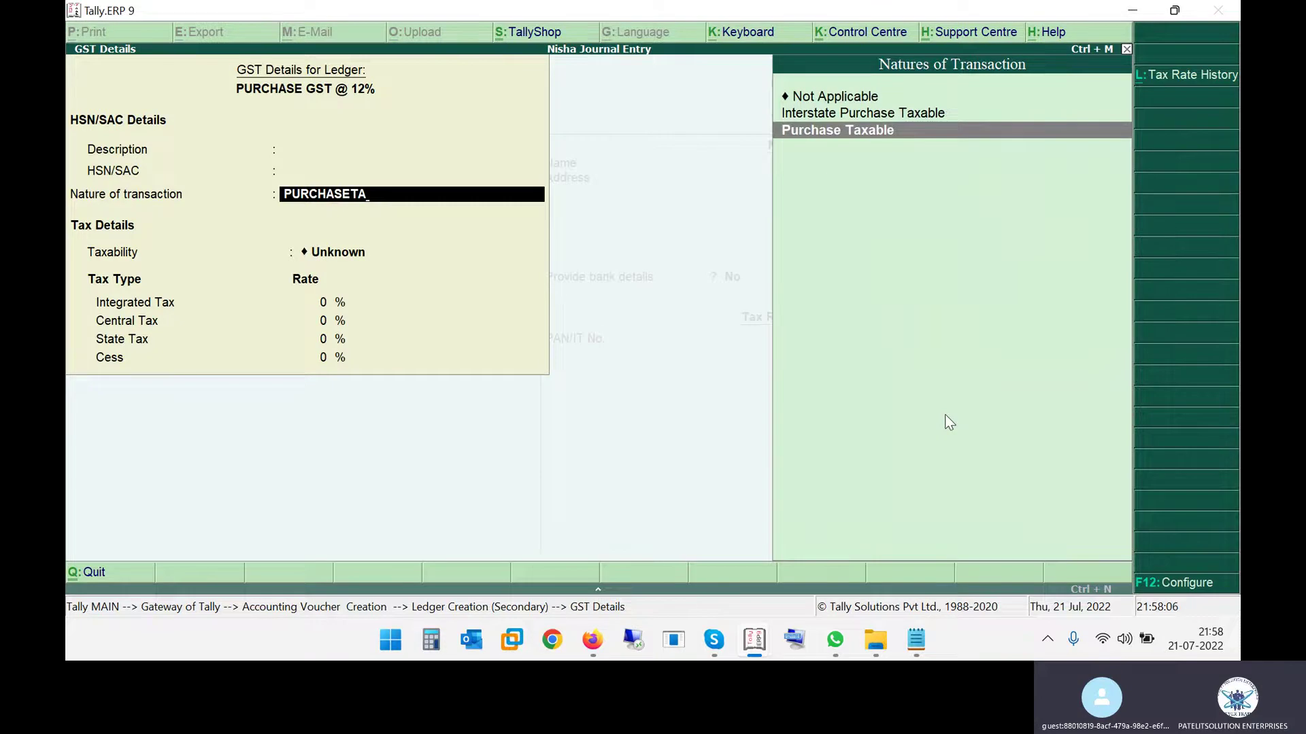
key(Return)
text(12)
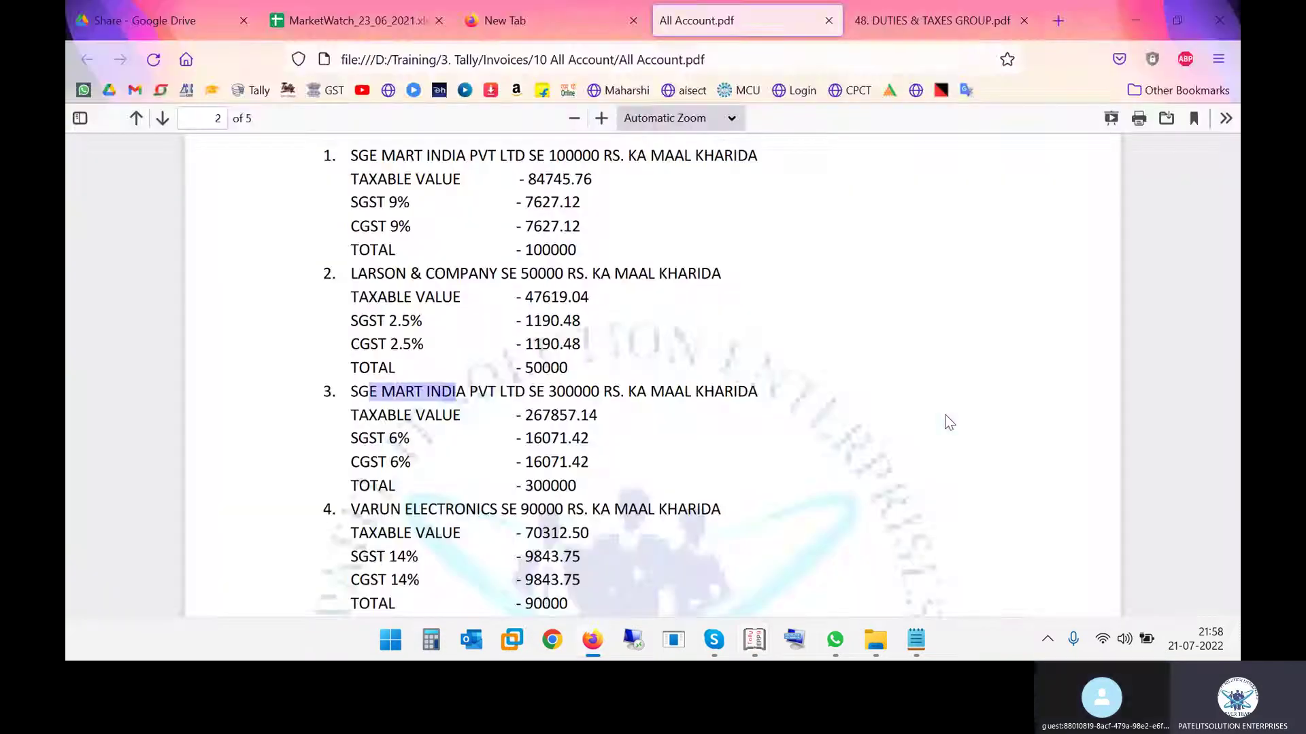
key(Return)
key(ctrl+a)
key(Return)
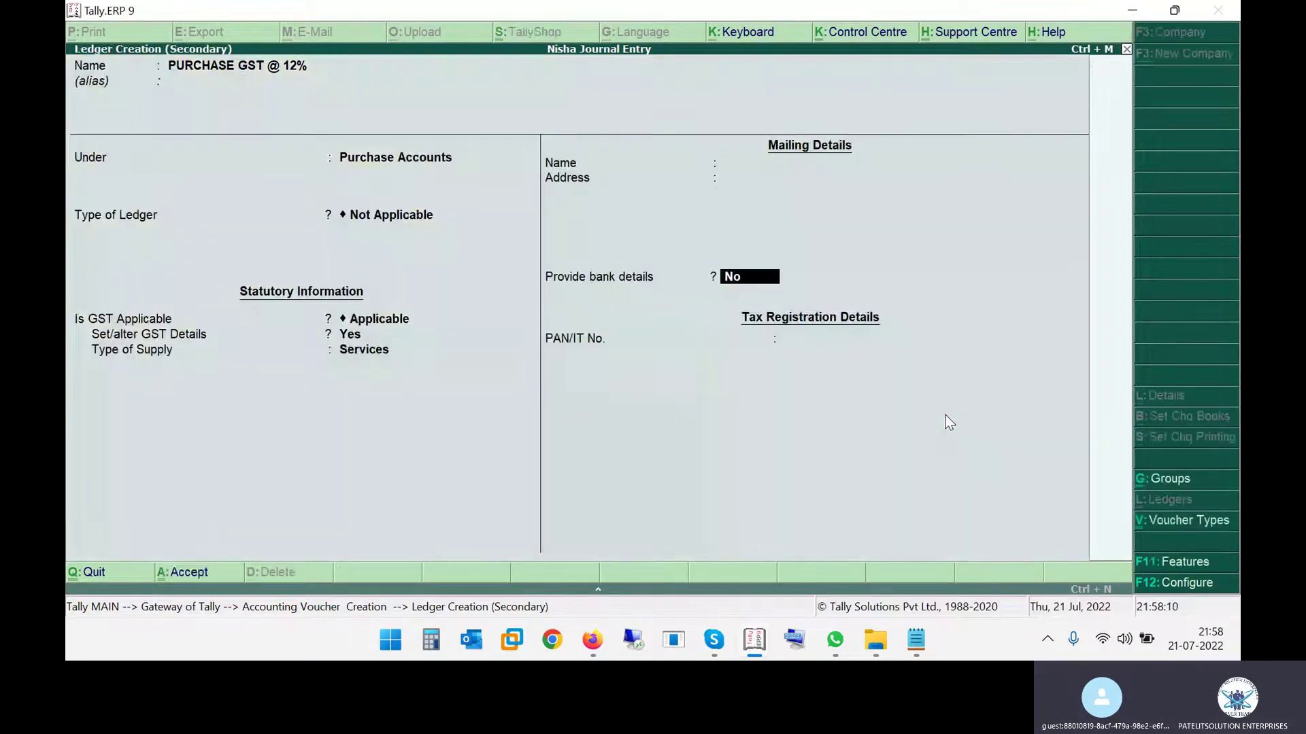
Set the type of supply of the PURCHASE GST @ 12% ledger to Goods and save the ledger.
key(BackSpace)
key(Up)
key(Return)
key(Return)
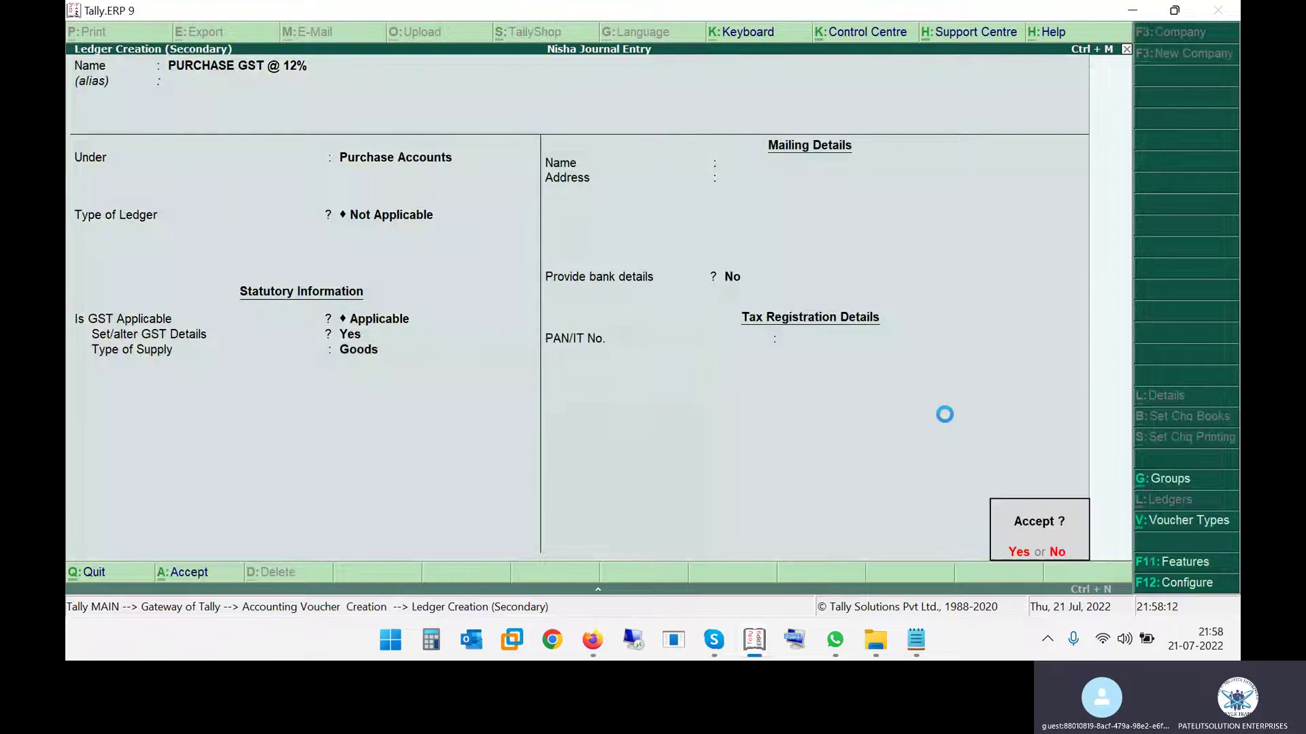
key(Return)
key(Return)
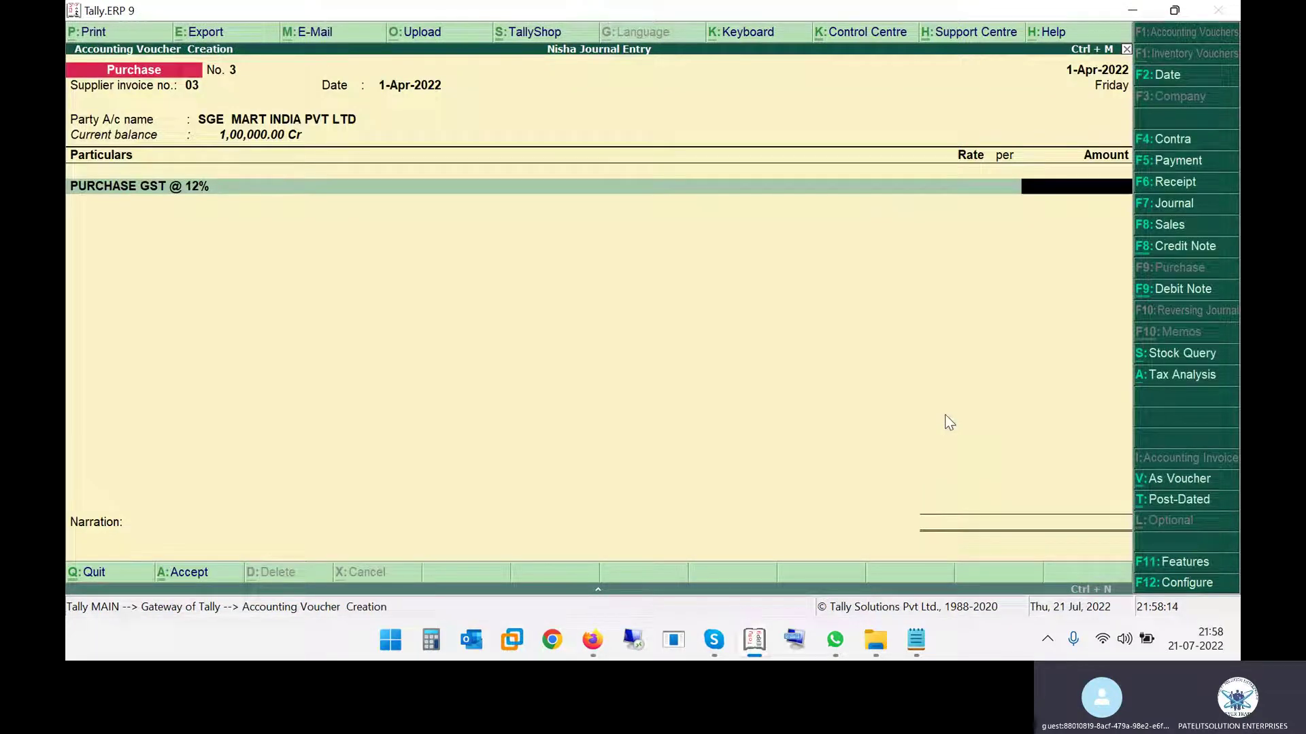
Check the third purchase's taxable value in All Account.pdf and enter 26857.14 as the PURCHASE GST @ 12% amount.
key(alt+Tab)
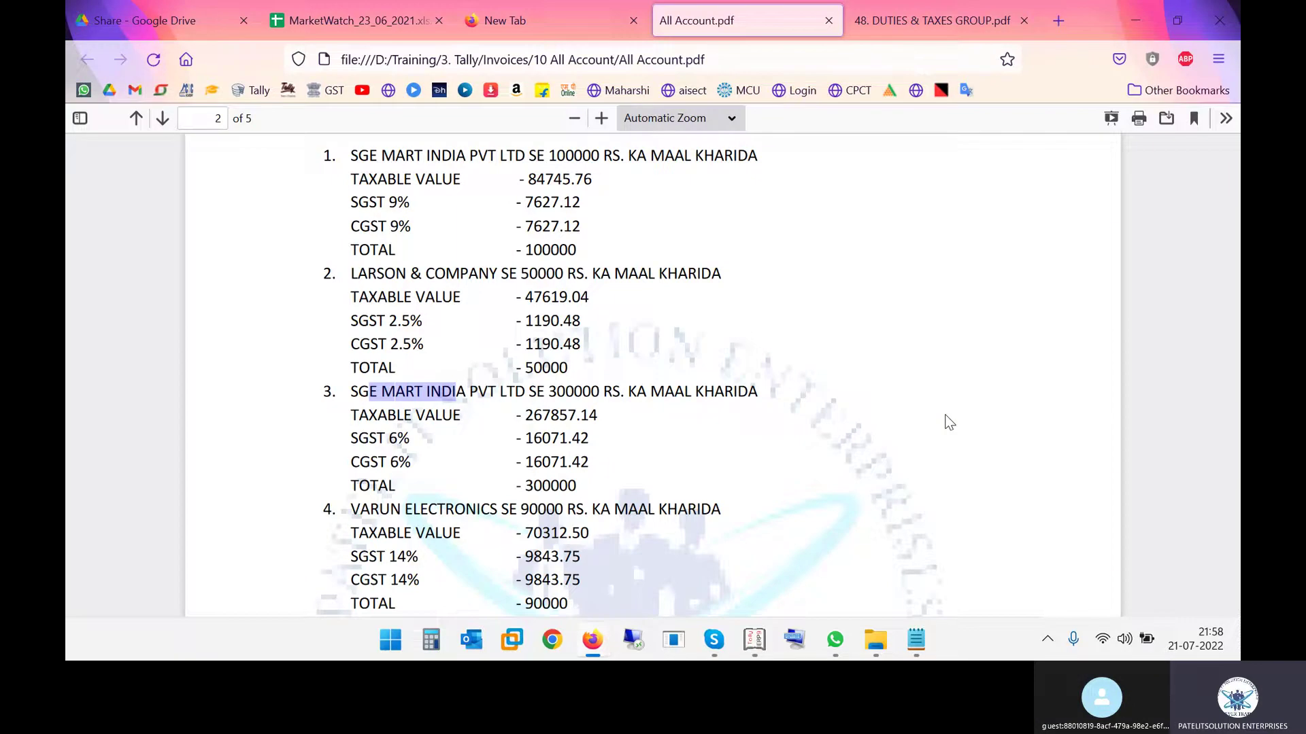
key(alt+Tab)
text(6857.)
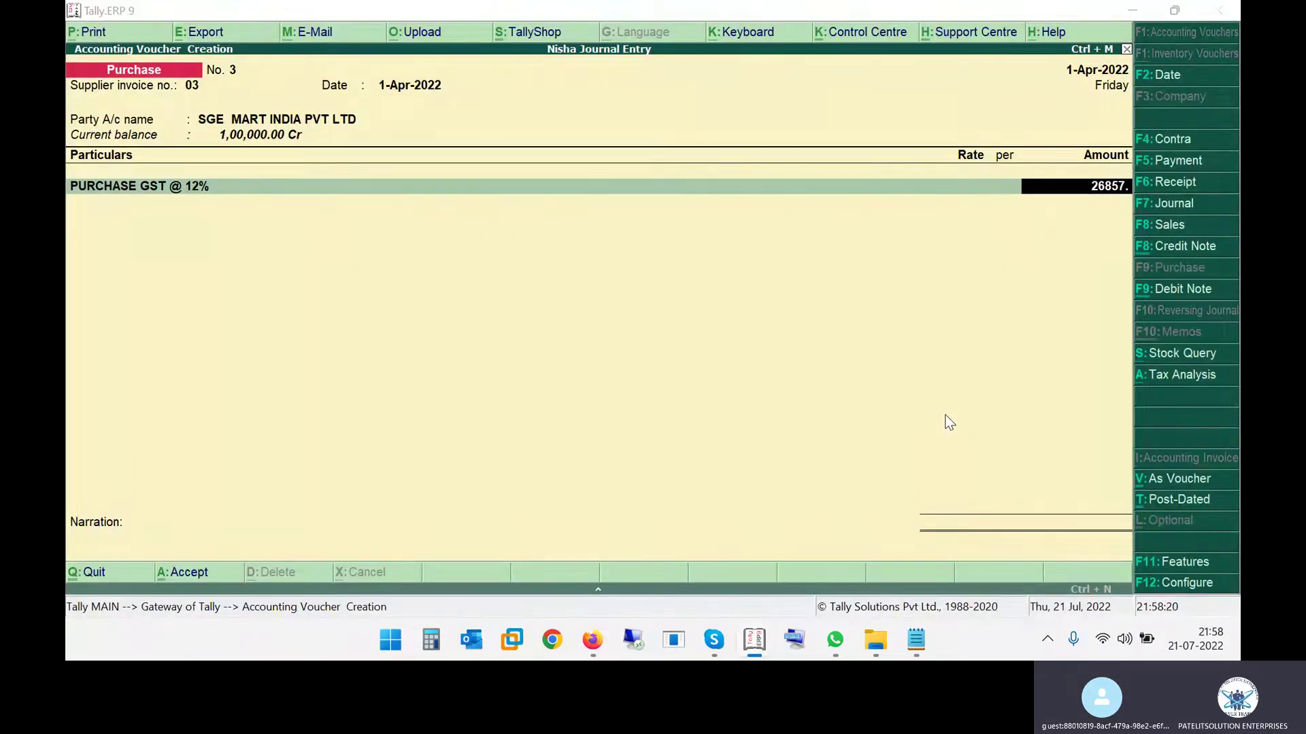
key(alt+Tab)
key(alt+Tab)
text(14)
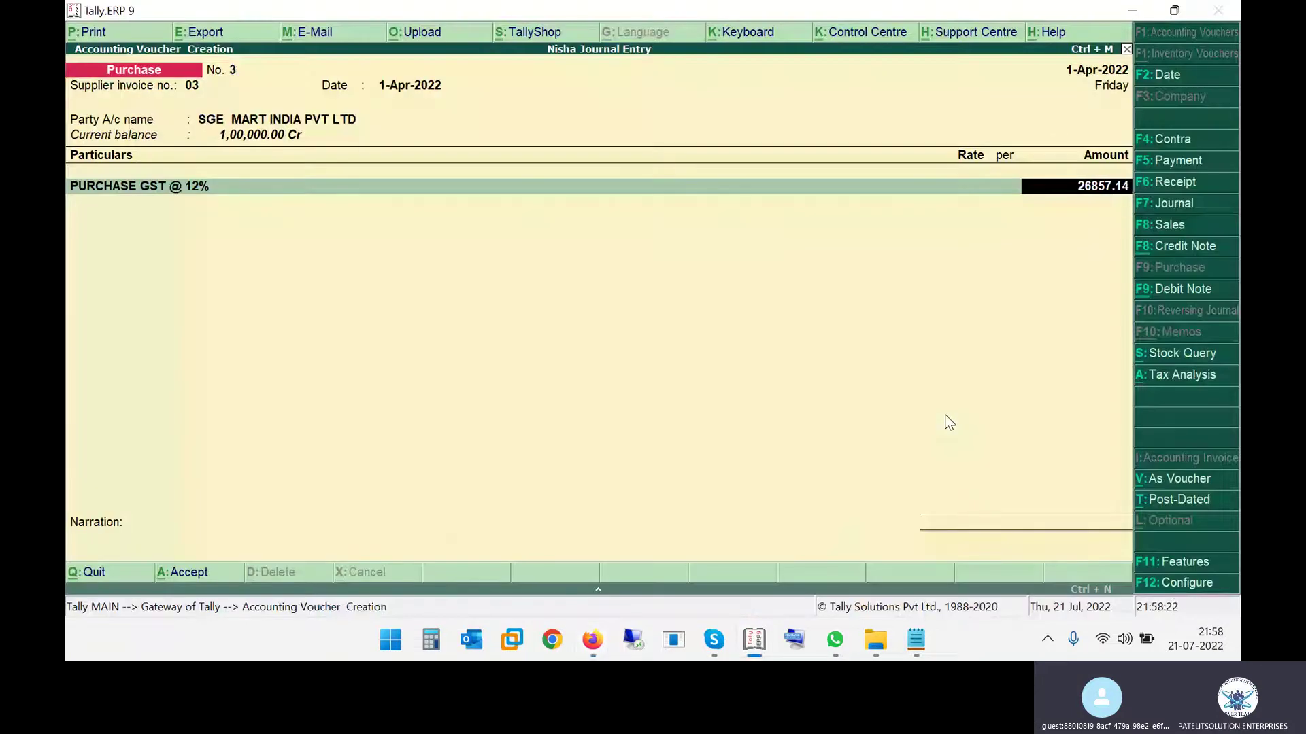
key(Return)
Add SGST and CGST lines to the third purchase voucher with their automatically calculated amounts.
key(alt+Tab)
key(alt+Tab)
text(SG)
key(Return)
key(Return)
text(CG)
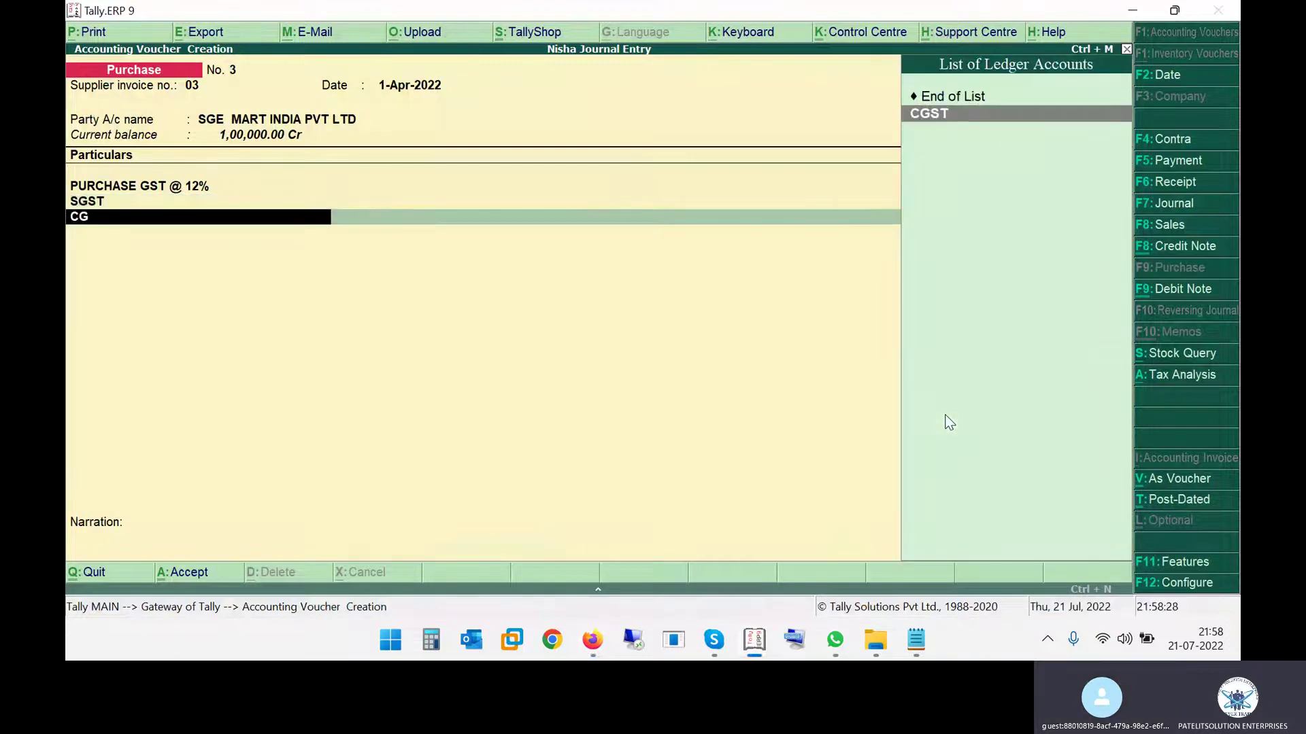
key(Return)
Recheck the taxable value in All Account.pdf and correct the PURCHASE GST @ 12% amount to 267857.14.
key(alt+Tab)
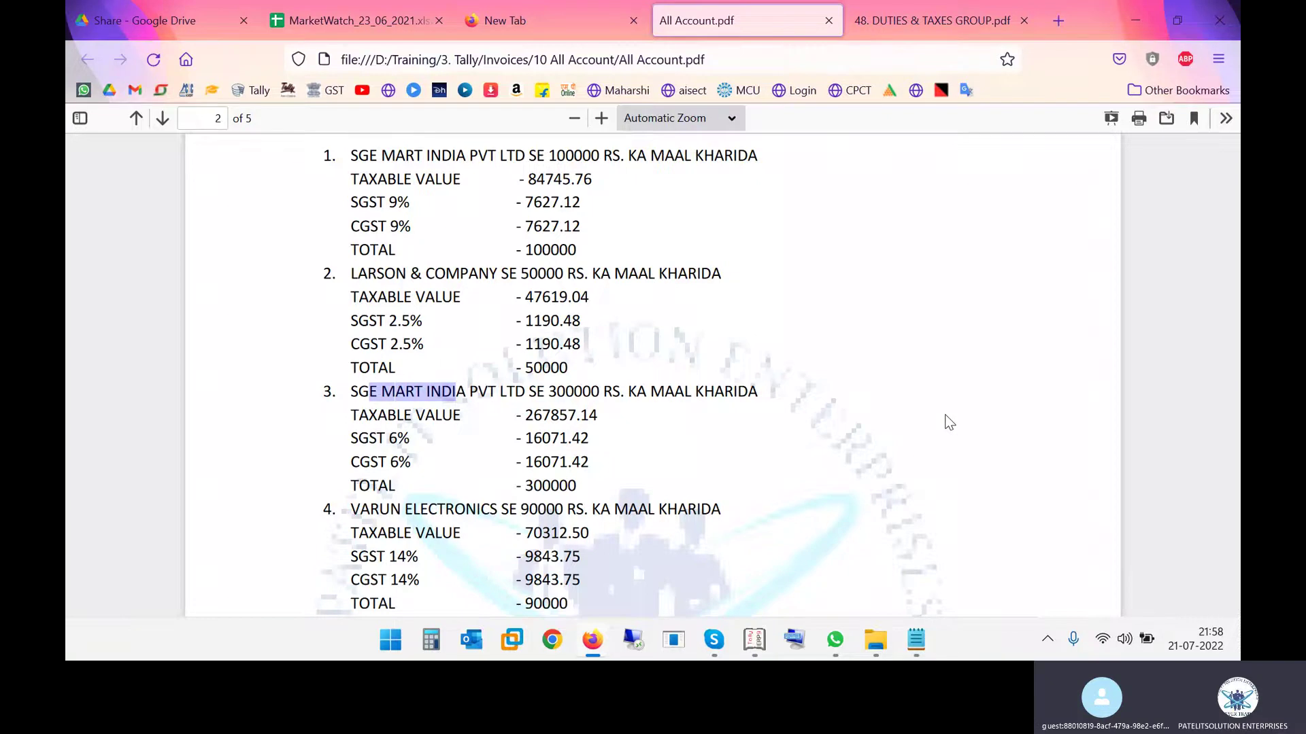
key(alt+Tab)
key(BackSpace)
key(BackSpace)
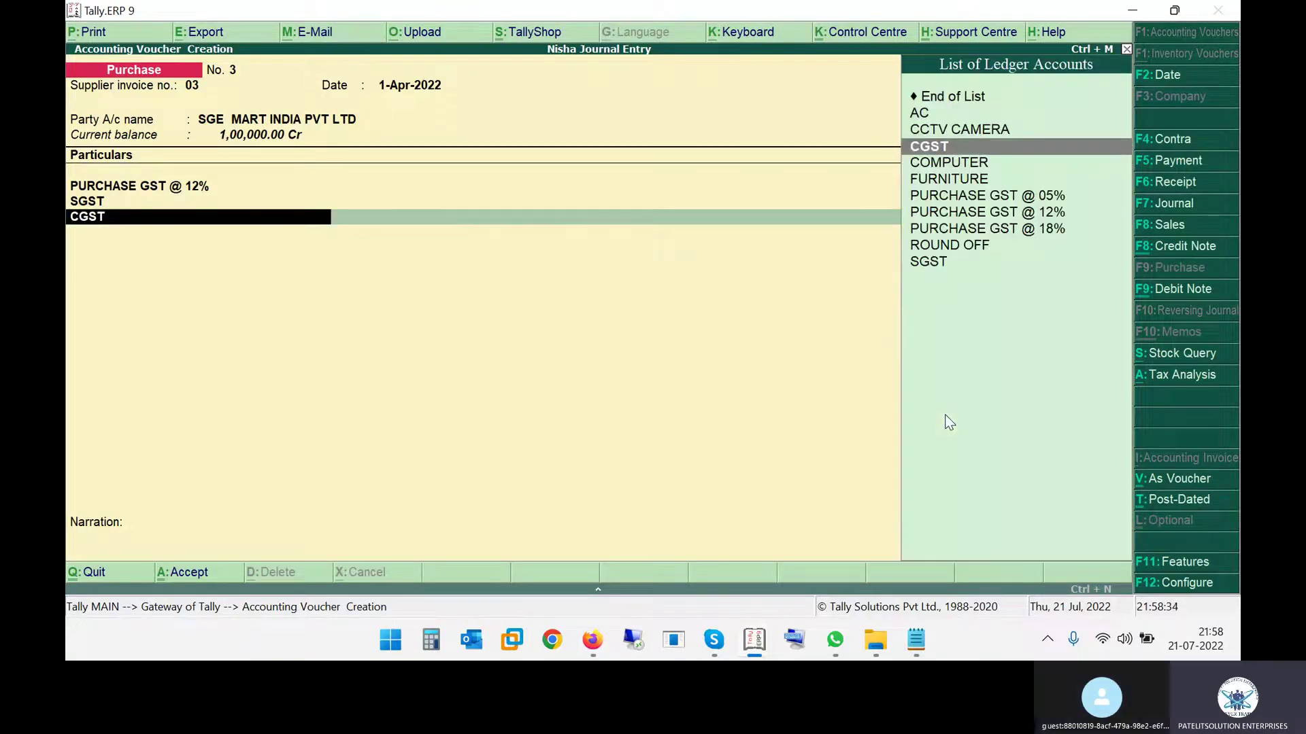
key(BackSpace)
key(BackSpace)
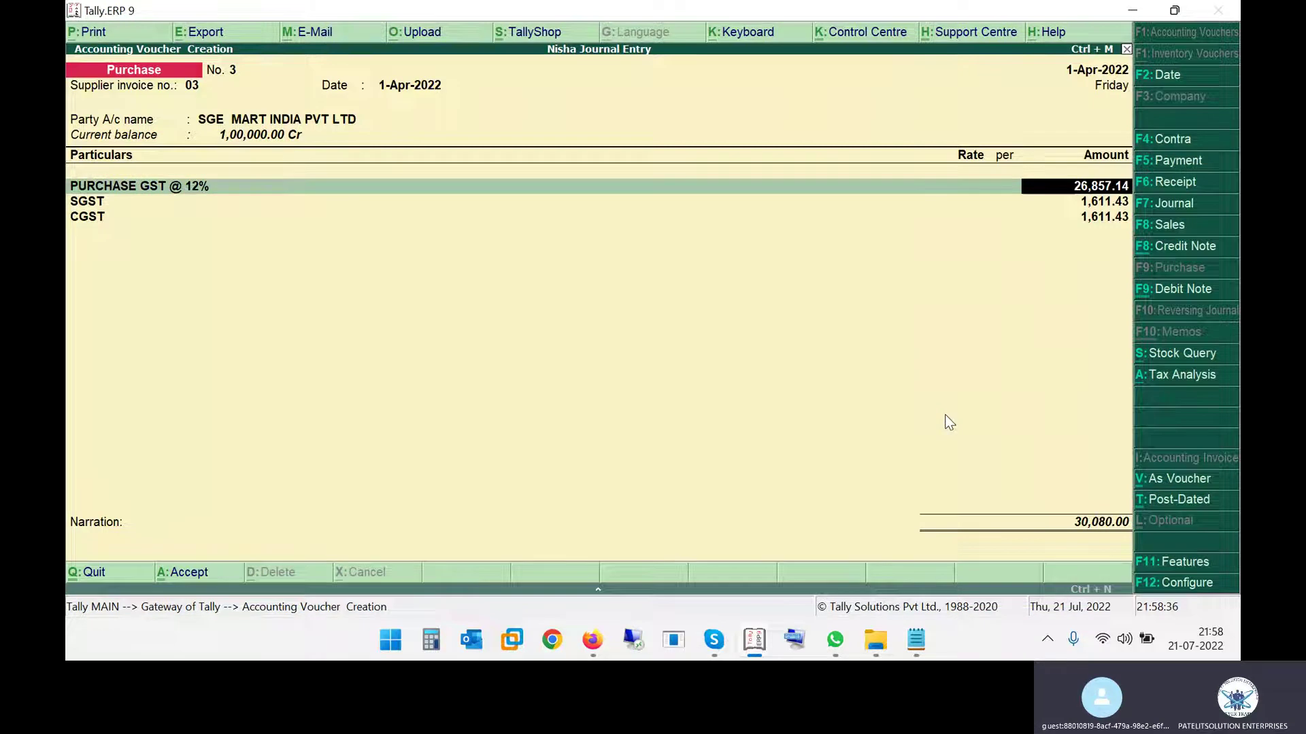
key(alt+Tab)
key(alt+Tab)
text(2678)
key(alt+Tab)
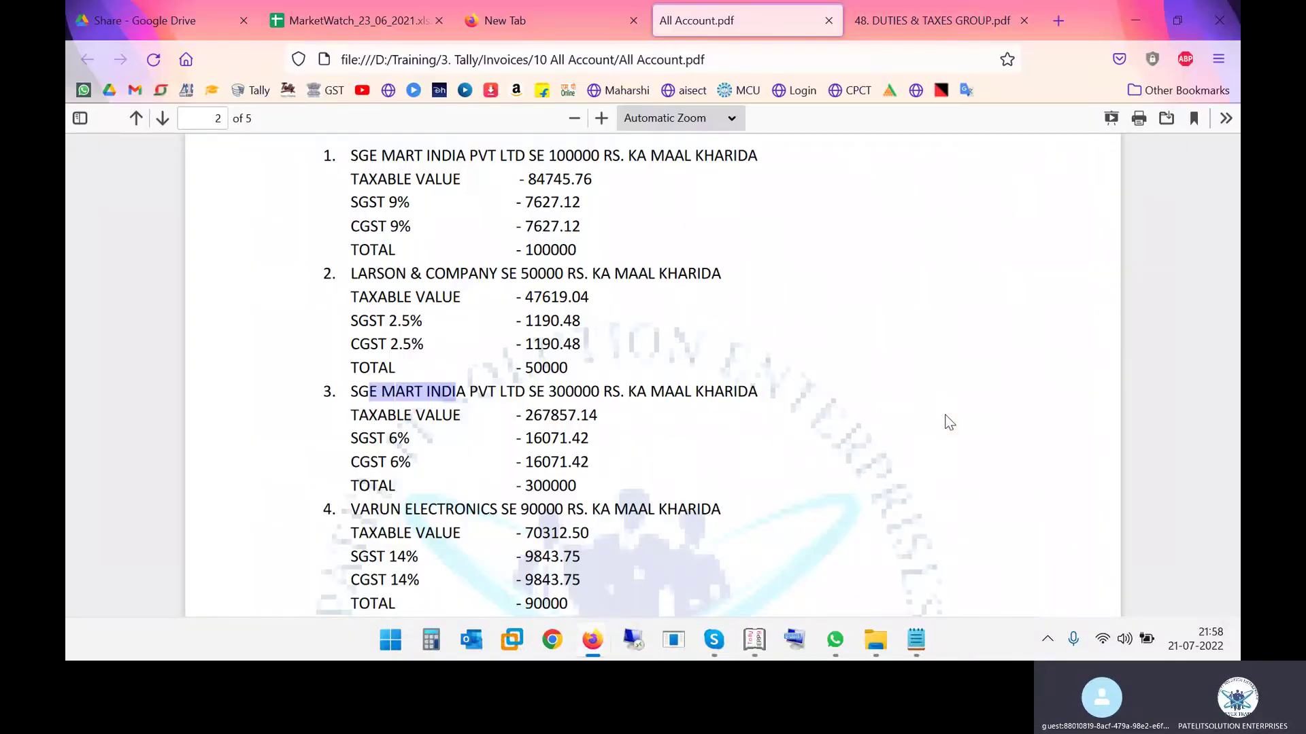
key(alt+Tab)
text(57.14)
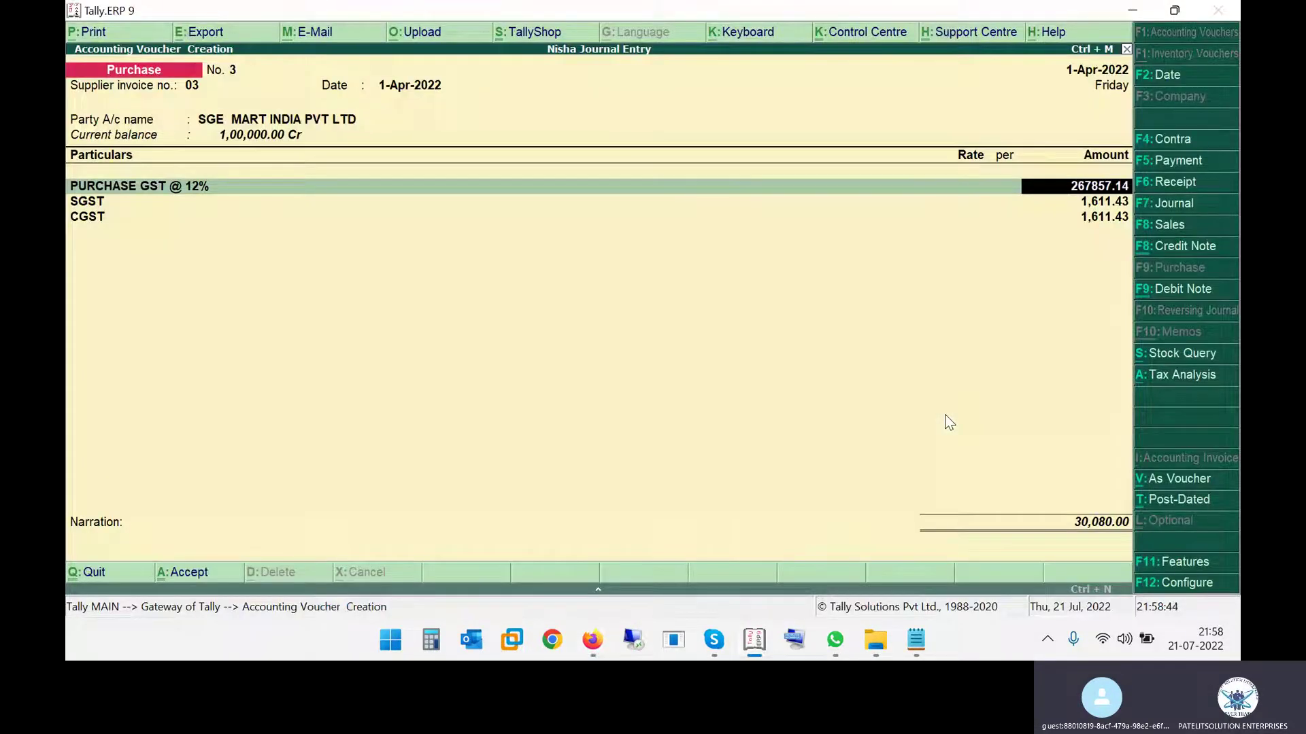
key(Return)
key(Return)
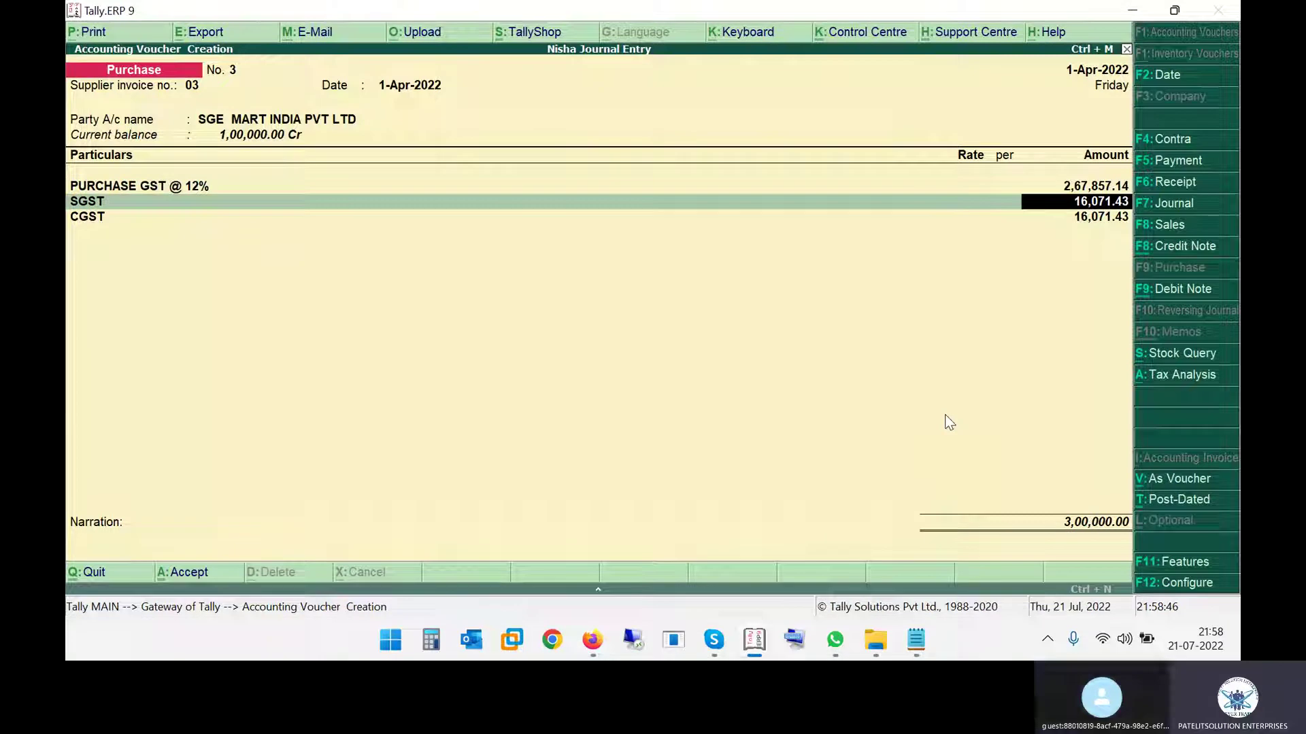
Compare the SGST and CGST amounts with All Account.pdf, then accept the third purchase voucher without a narration.
key(alt+Tab)
key(alt+Tab)
key(Return)
key(Return)
key(Return)
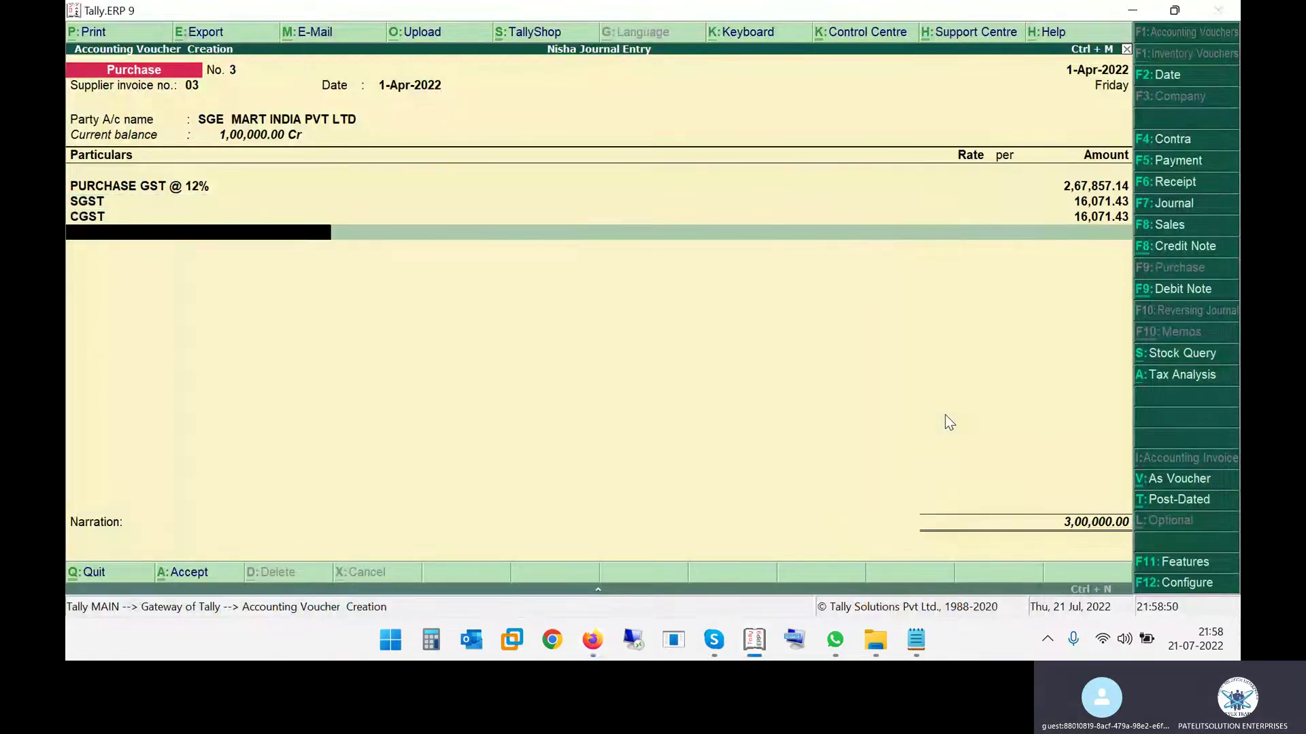
key(Return)
key(Return)
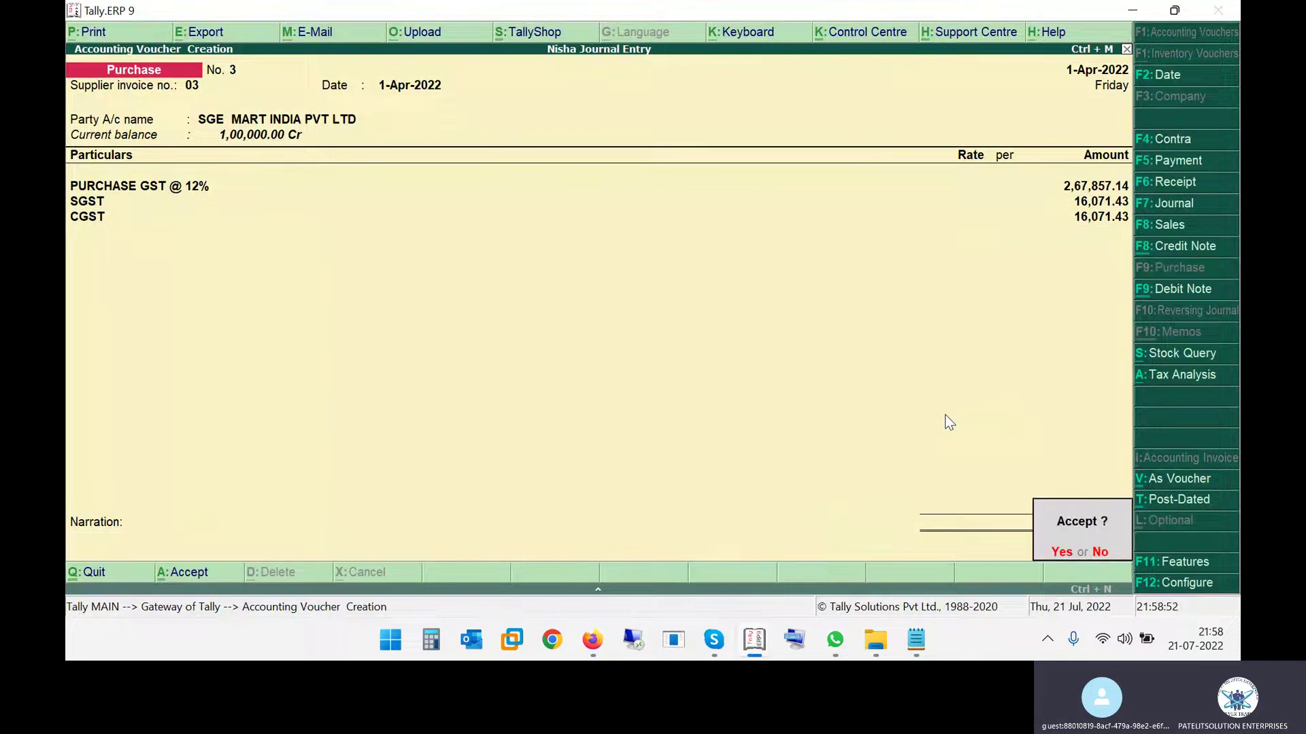
key(Return)
Find the HARSHIT TRADING CO. purchase in All Account.pdf and start its voucher with date 01-04 and supplier invoice number 04.
key(alt+Tab)
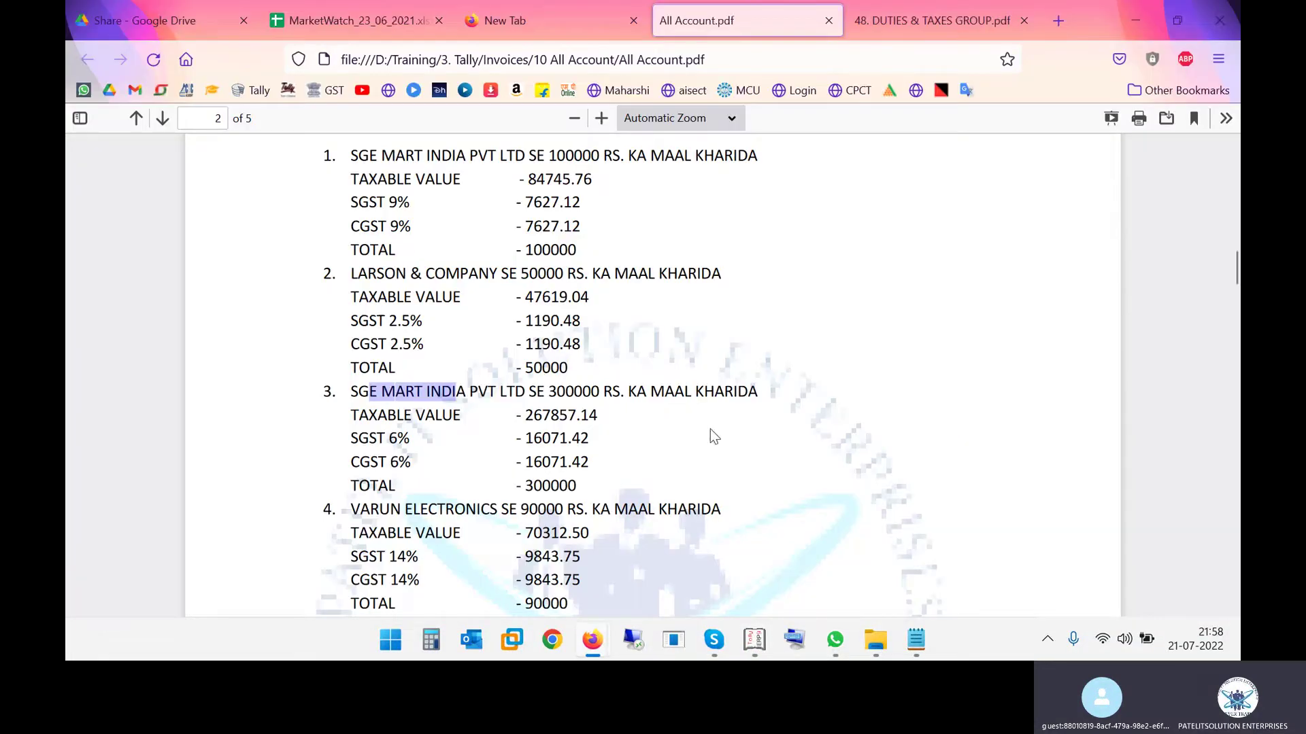
scroll(714, 436, down, 3)
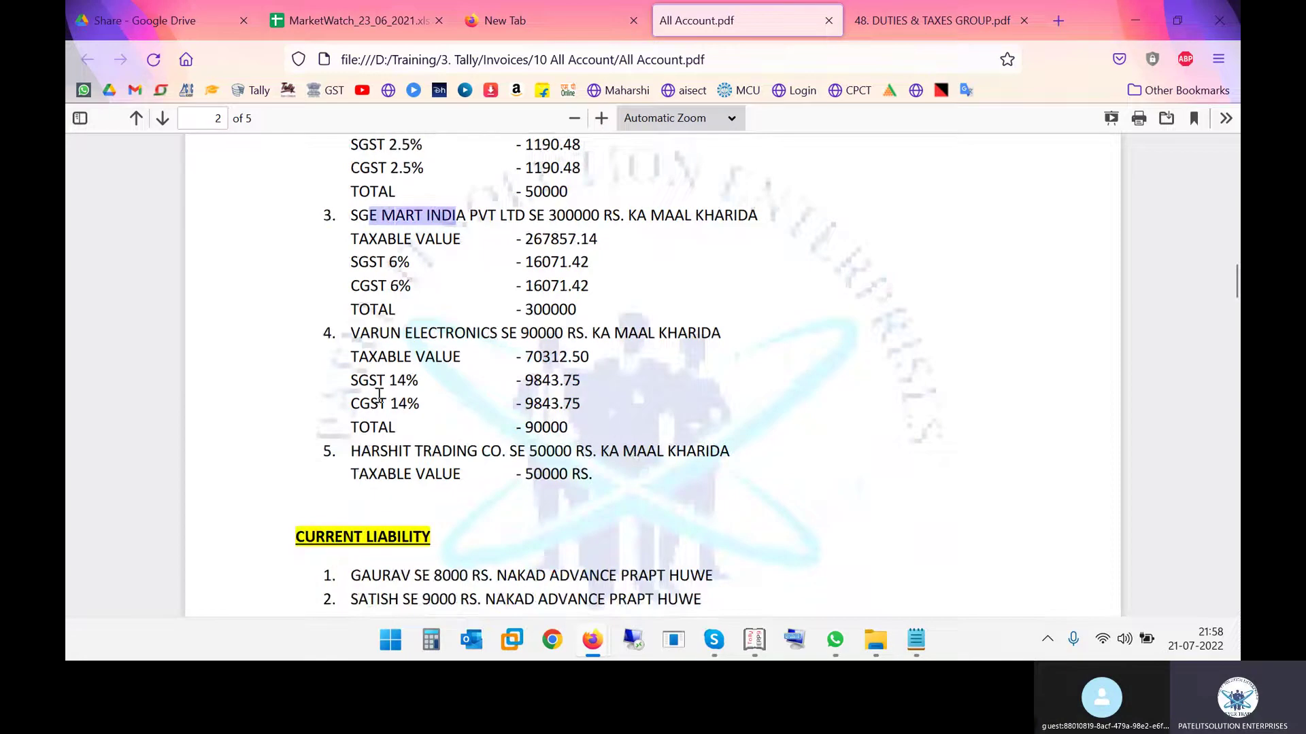
drag(376, 382, 427, 393)
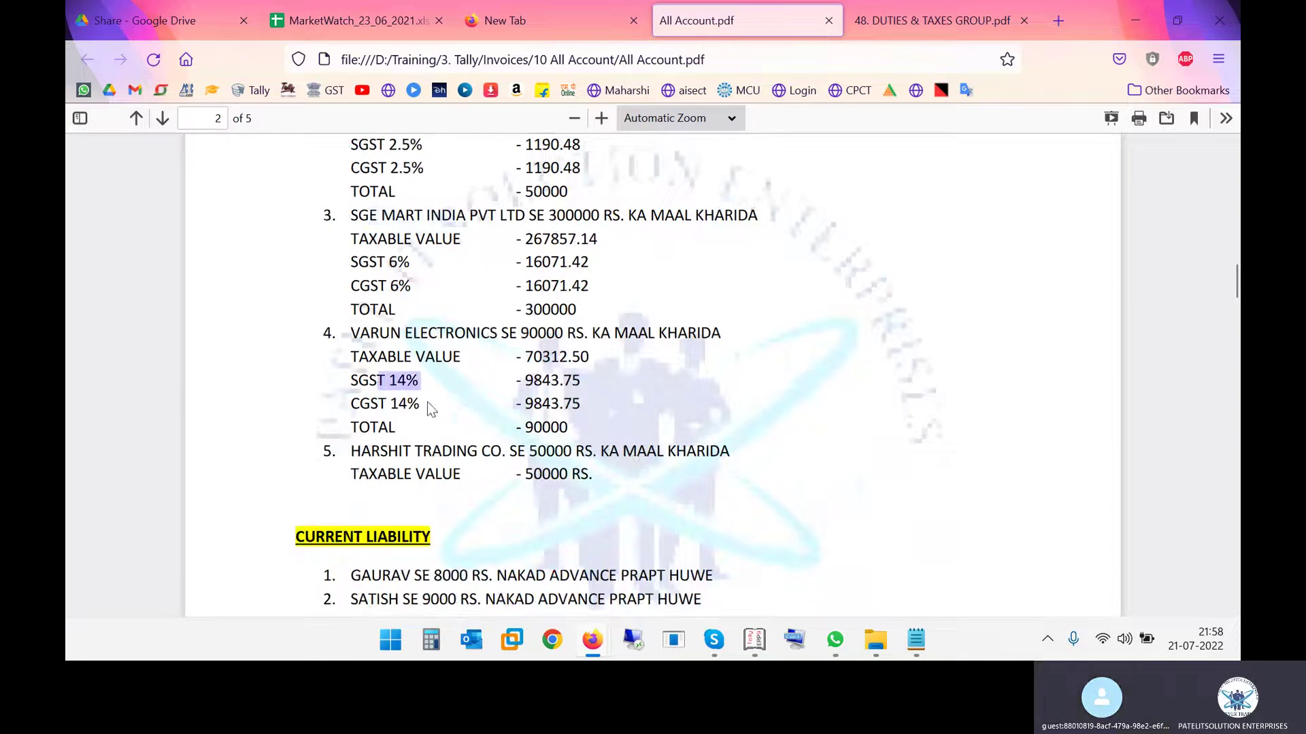
drag(372, 454, 402, 453)
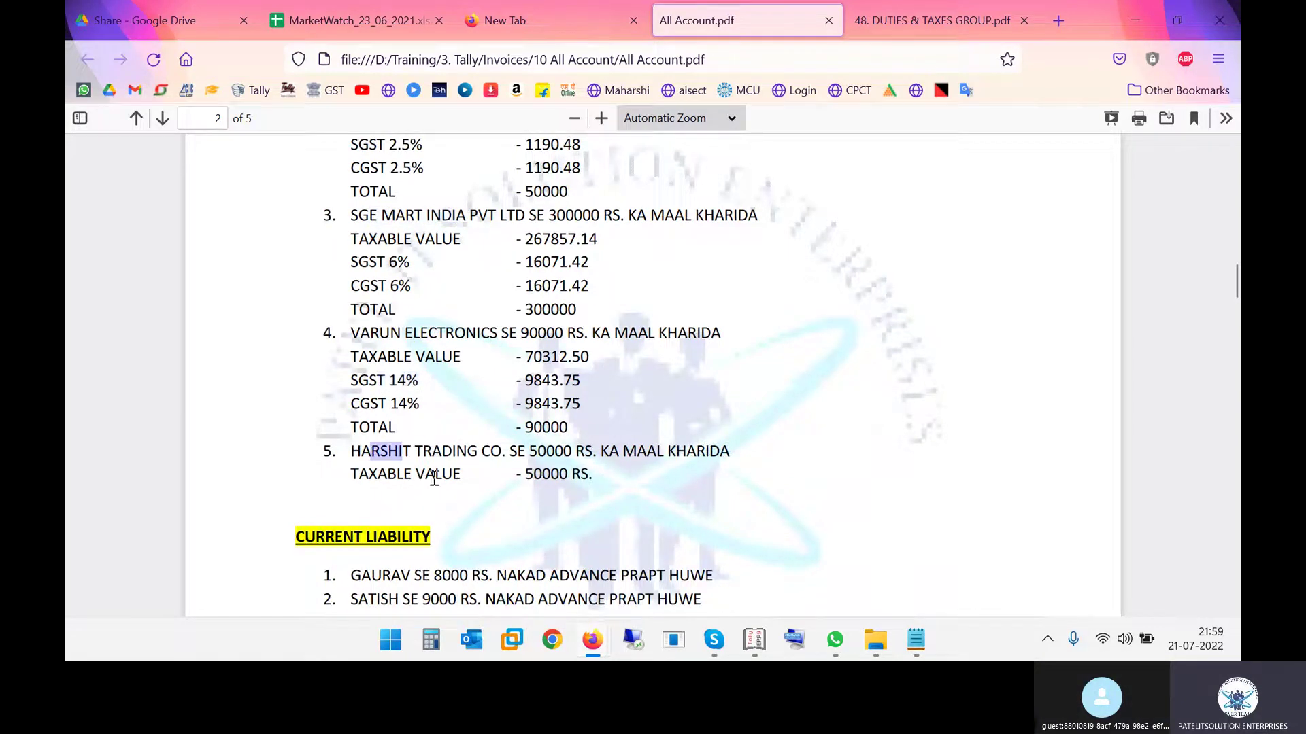
key(alt+Tab)
key(F2)
text(0)
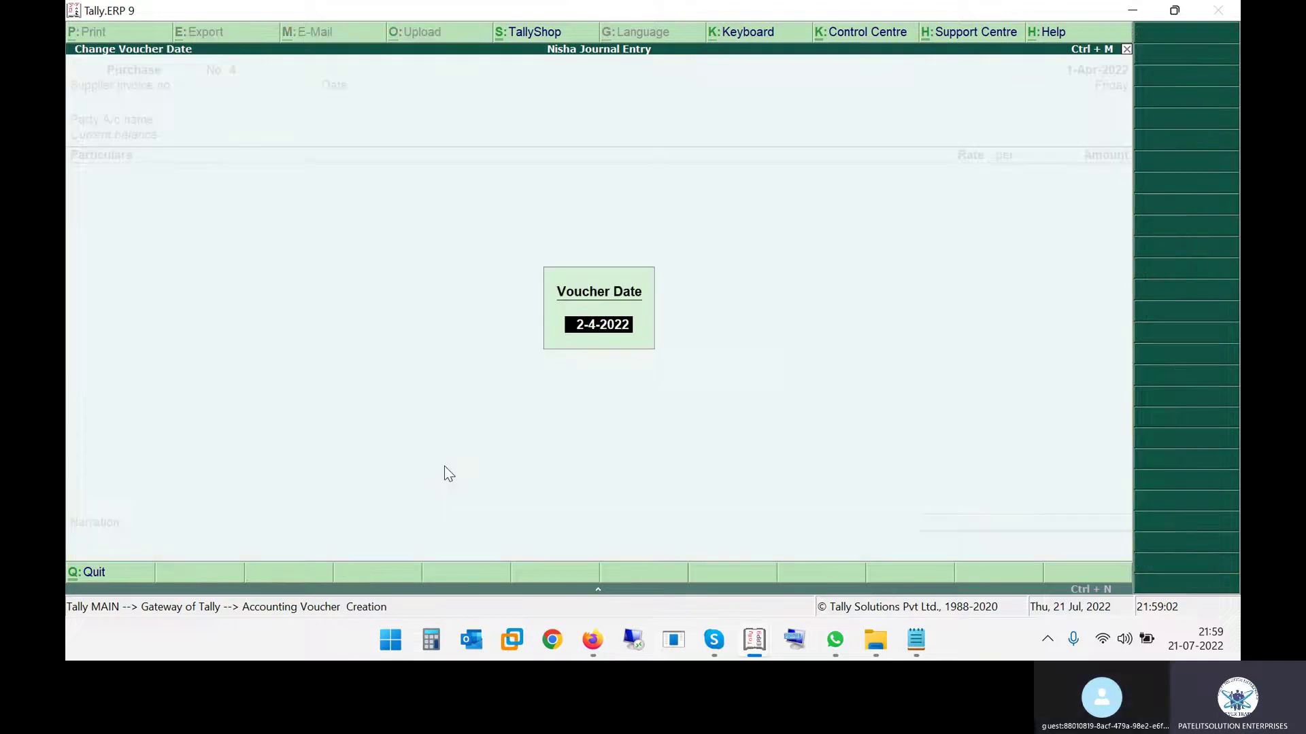
text(1-04)
key(Return)
text(04)
key(Return)
key(Return)
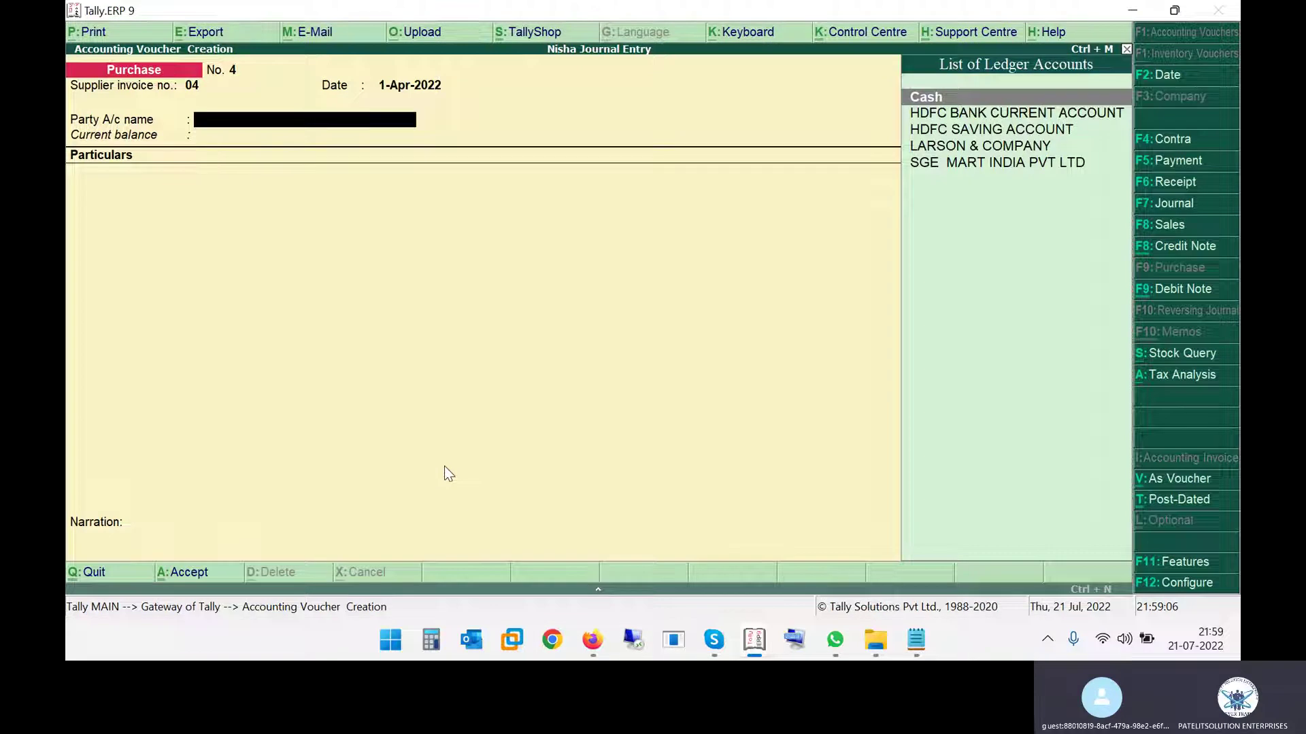
Start a new party ledger named HARSHIT TRADING CO. from the voucher's party account.
key(alt+Tab)
key(alt+Tab)
text(HAR)
key(alt+c)
text(SHIT TRAD)
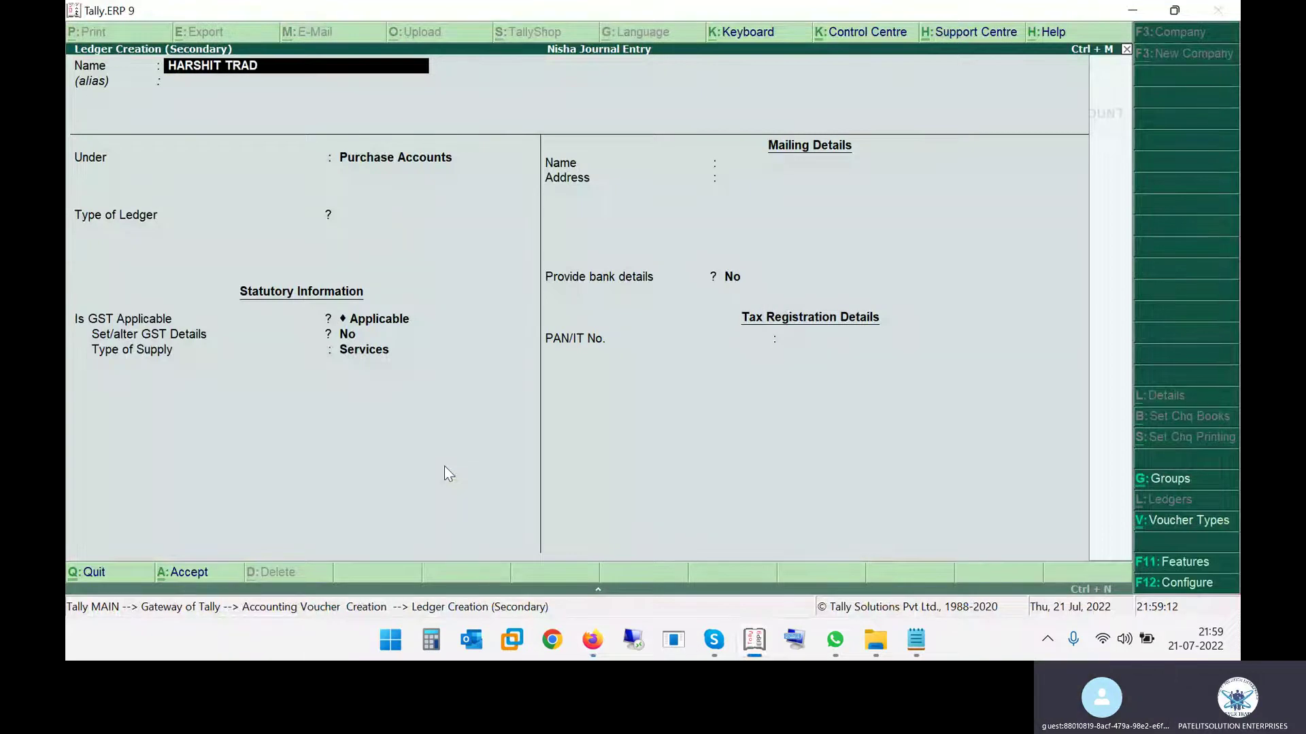
text(ING)
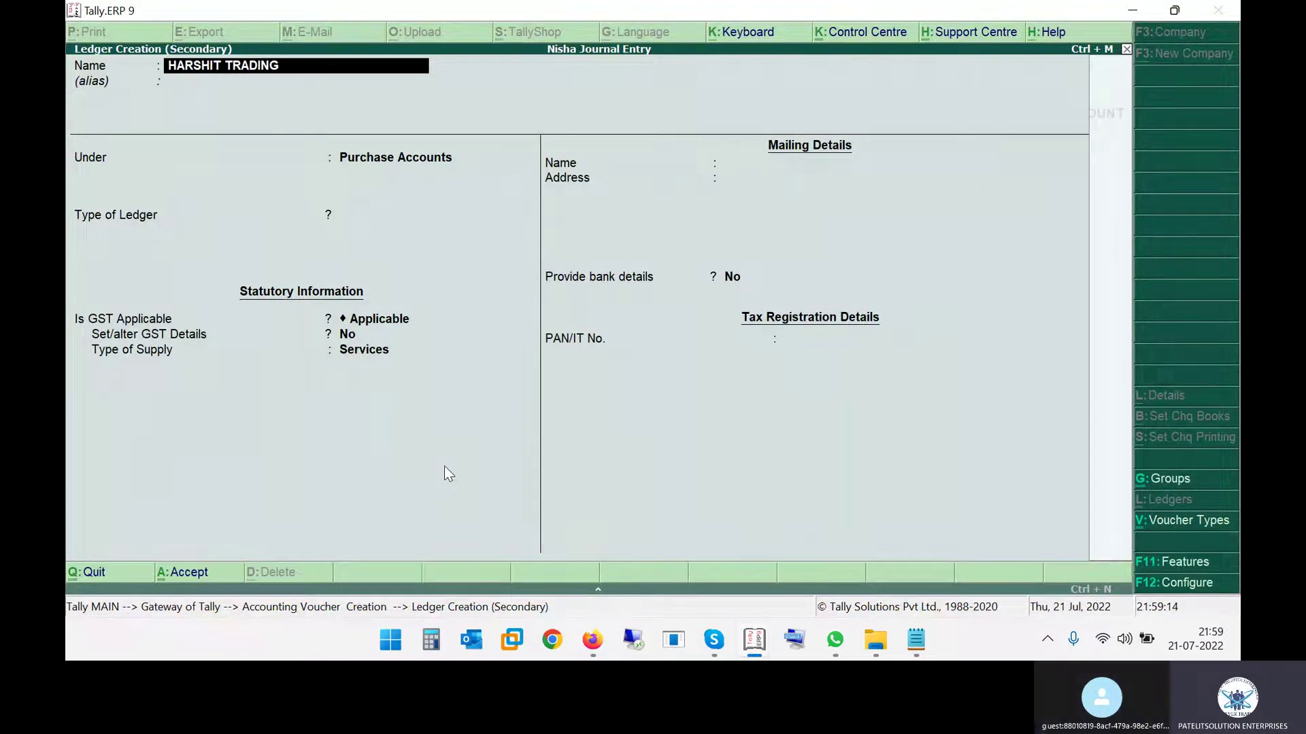
key(alt+Tab)
key(alt+Tab)
text(C)
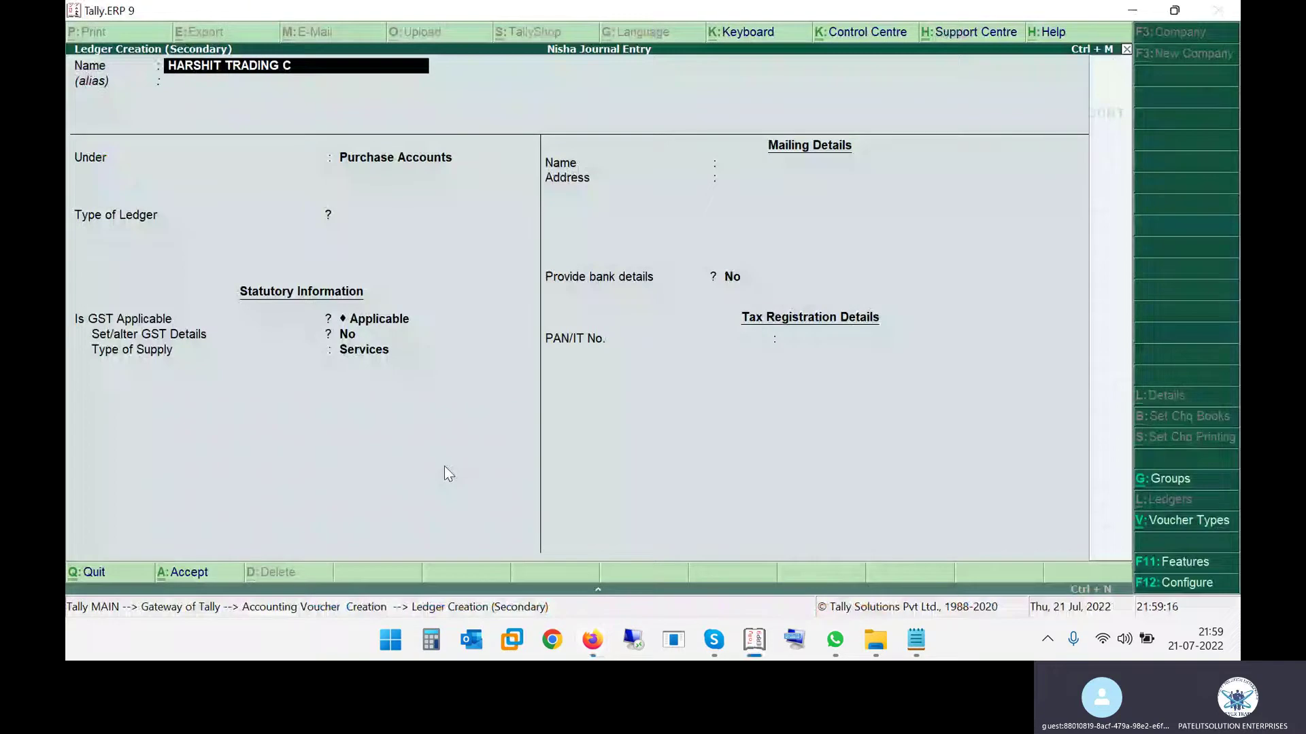
text(O.)
key(Return)
key(Return)
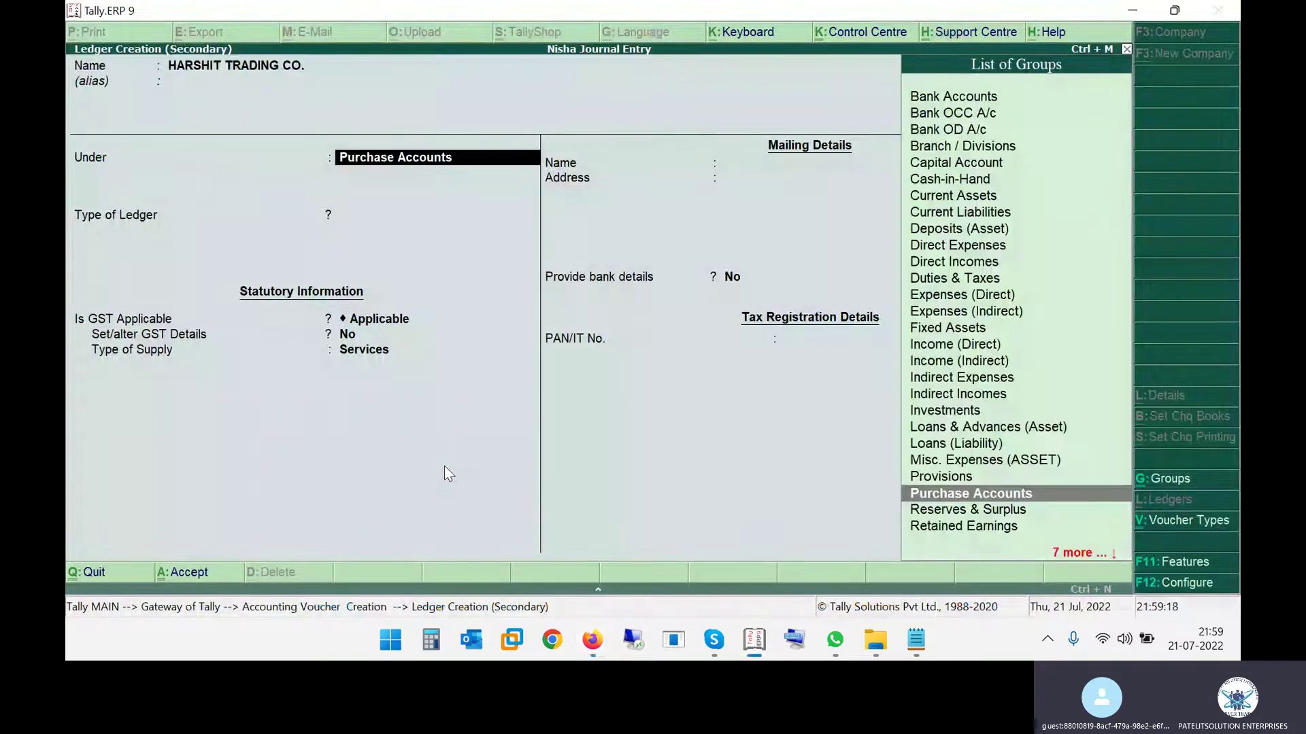
Place HARSHIT TRADING CO. under Sundry Creditors with Maintain balances bill-by-bill set to No.
text(sun)
key(Return)
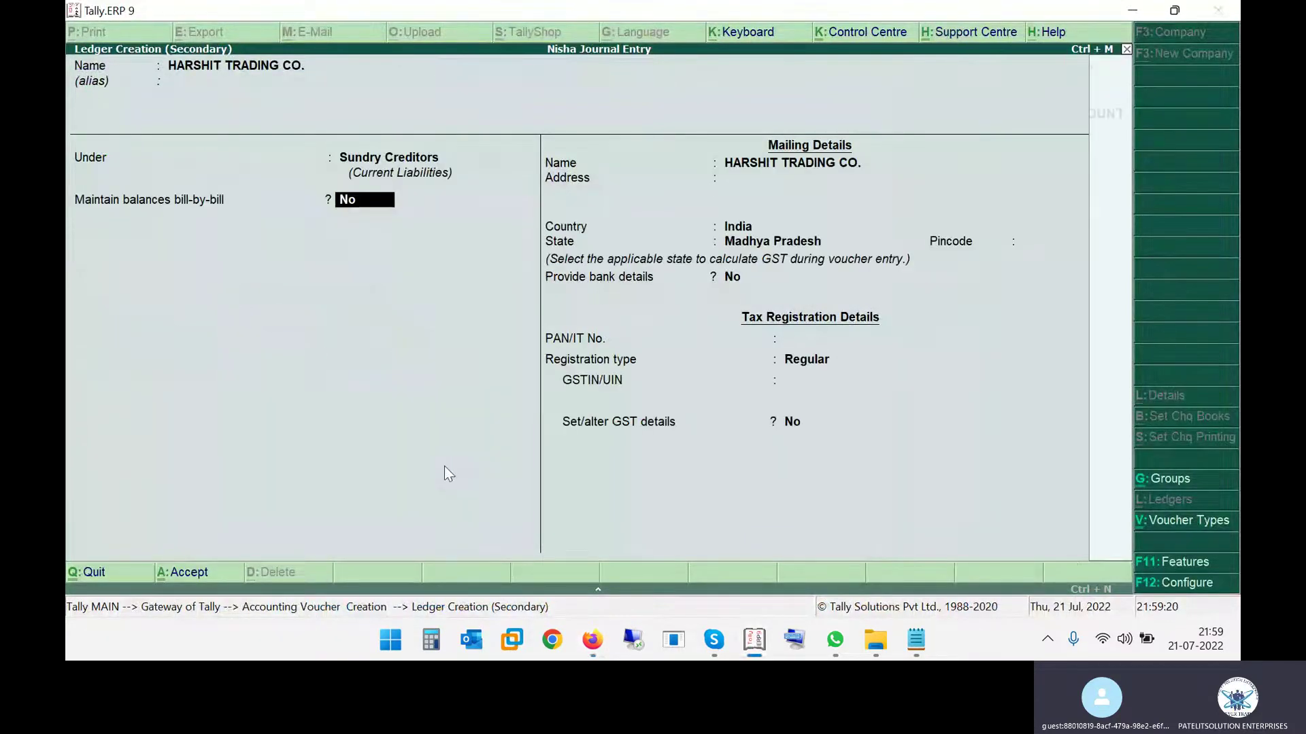
key(Return)
key(alt+Tab)
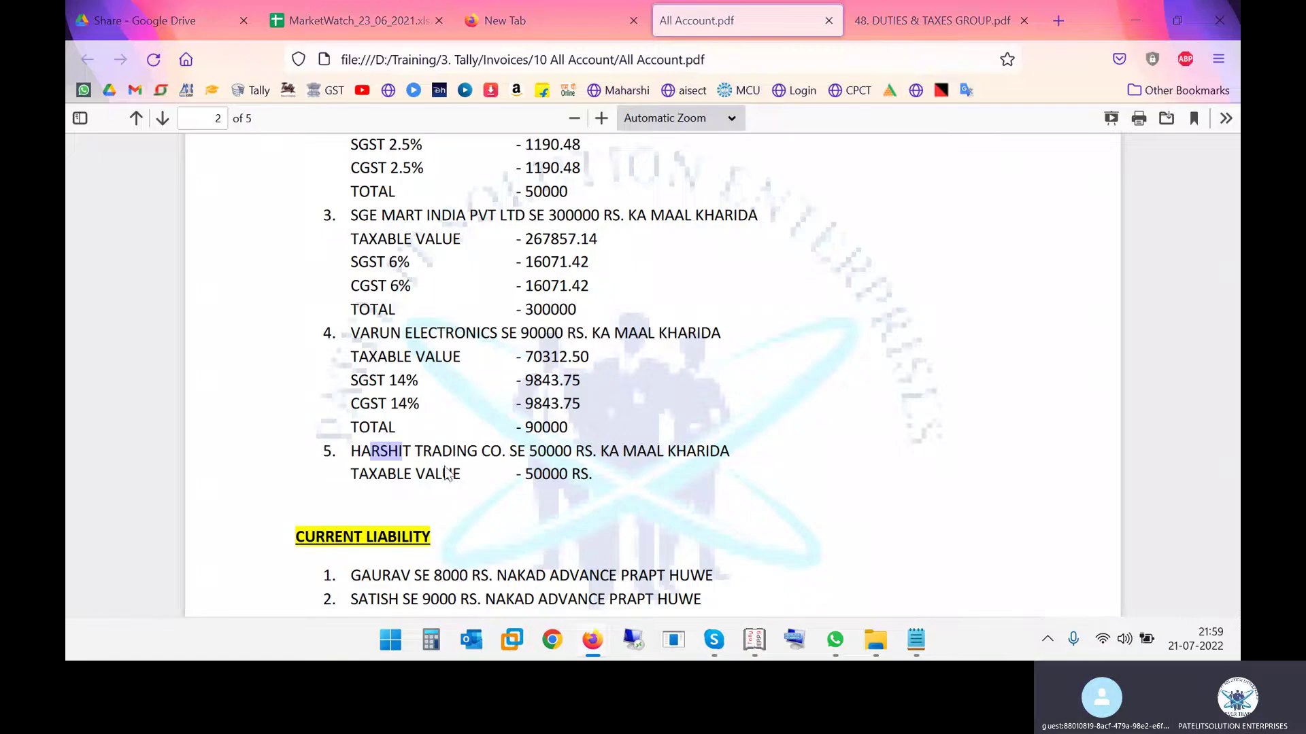
key(alt+Tab)
Save HARSHIT TRADING CO. with the default mailing and tax registration details, and accept its supplier details in the voucher.
key(Return)
key(Return)
key(Return)
key(Return)
key(Return)
key(Return)
key(Return)
key(Return)
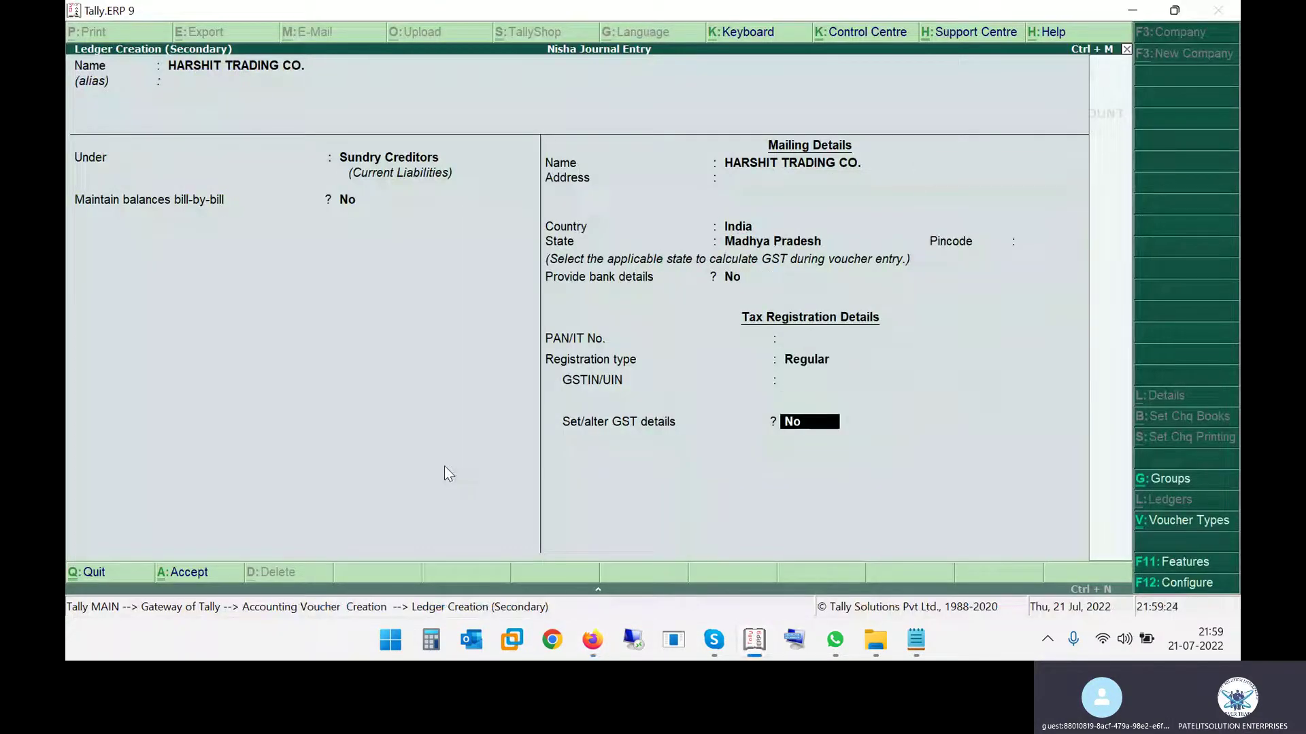
key(Return)
key(Return)
key(Return)
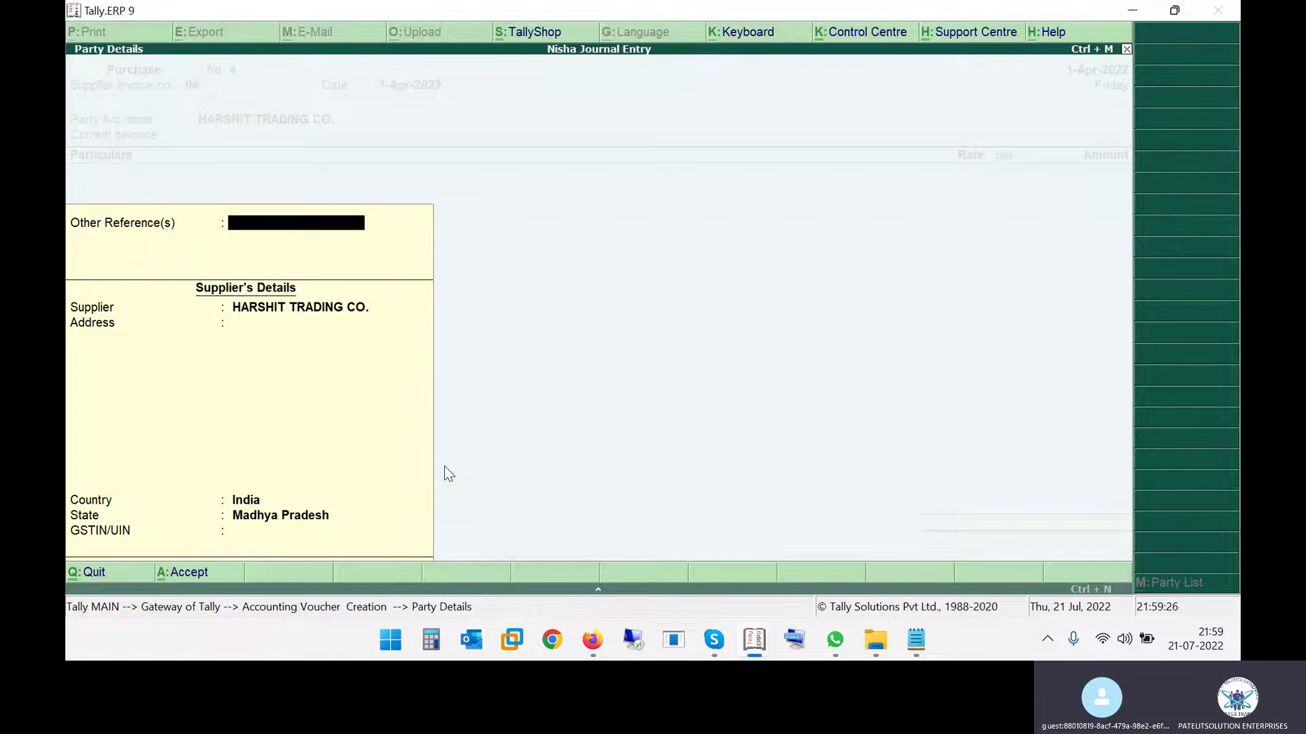
key(Return)
Check the HARSHIT TRADING CO. purchase in All Account.pdf and start a new ledger named PURCHASE GST @ 00% from the first voucher line.
key(alt+Tab)
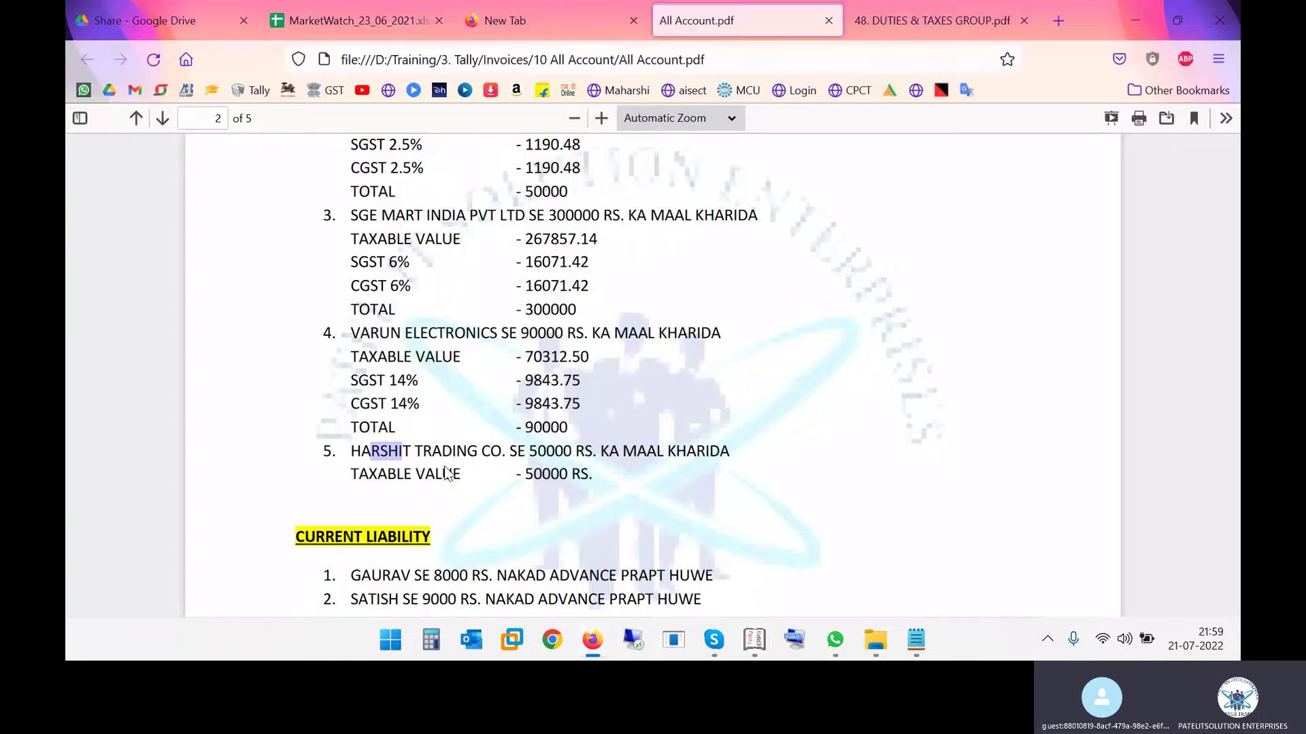
key(alt+Tab)
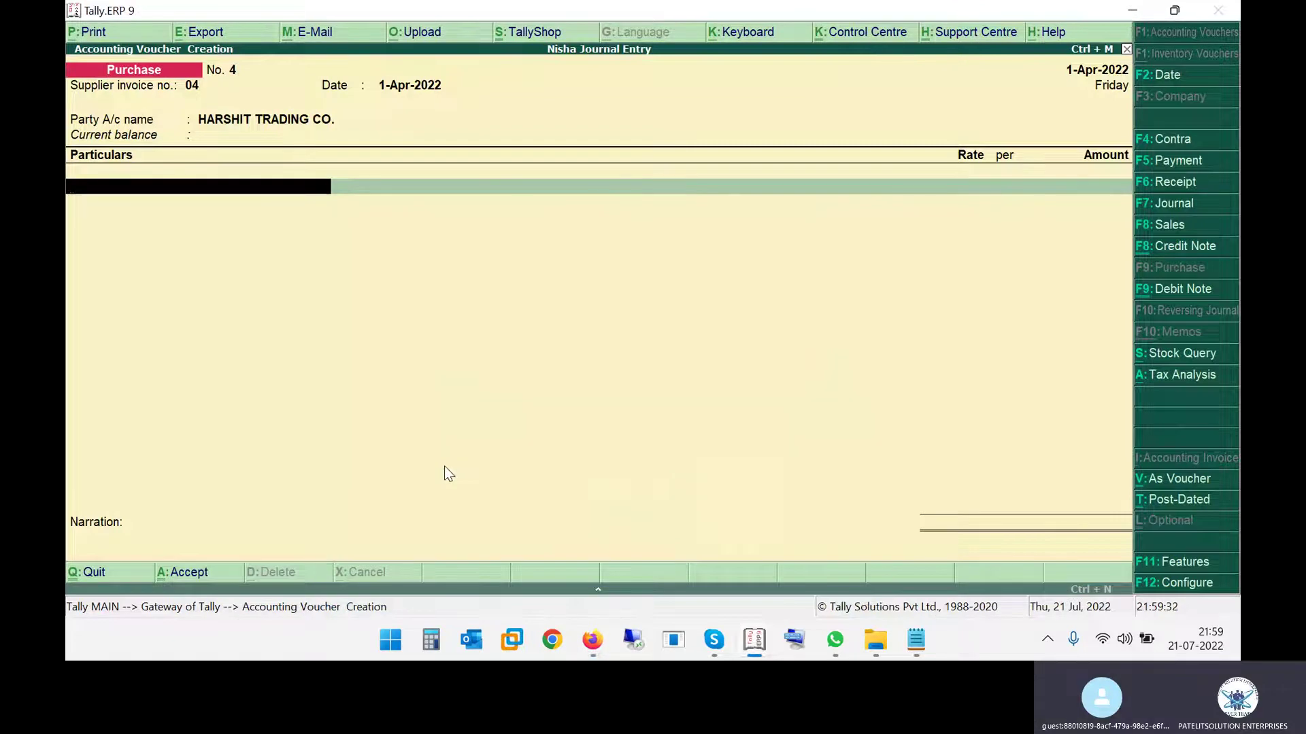
text(PU)
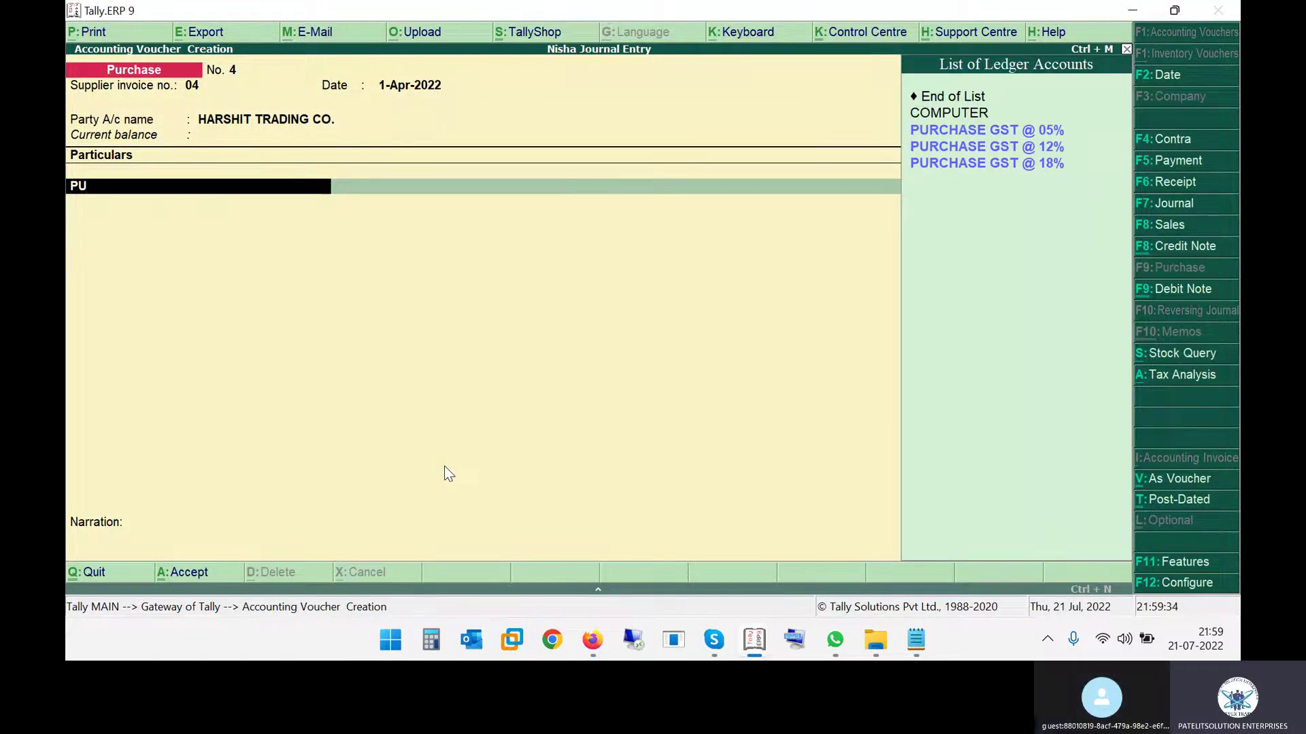
key(alt+c)
text(PURCH)
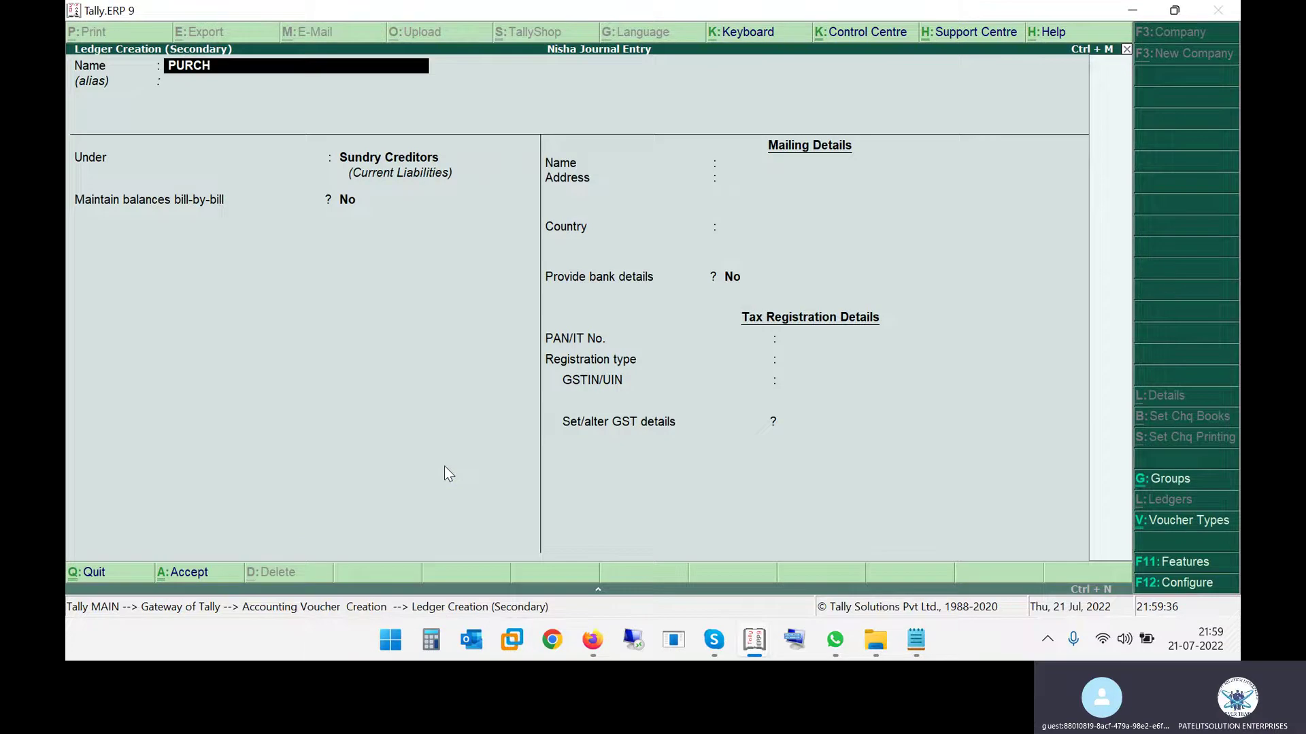
text(ASE GST @ 00%)
key(Return)
key(Return)
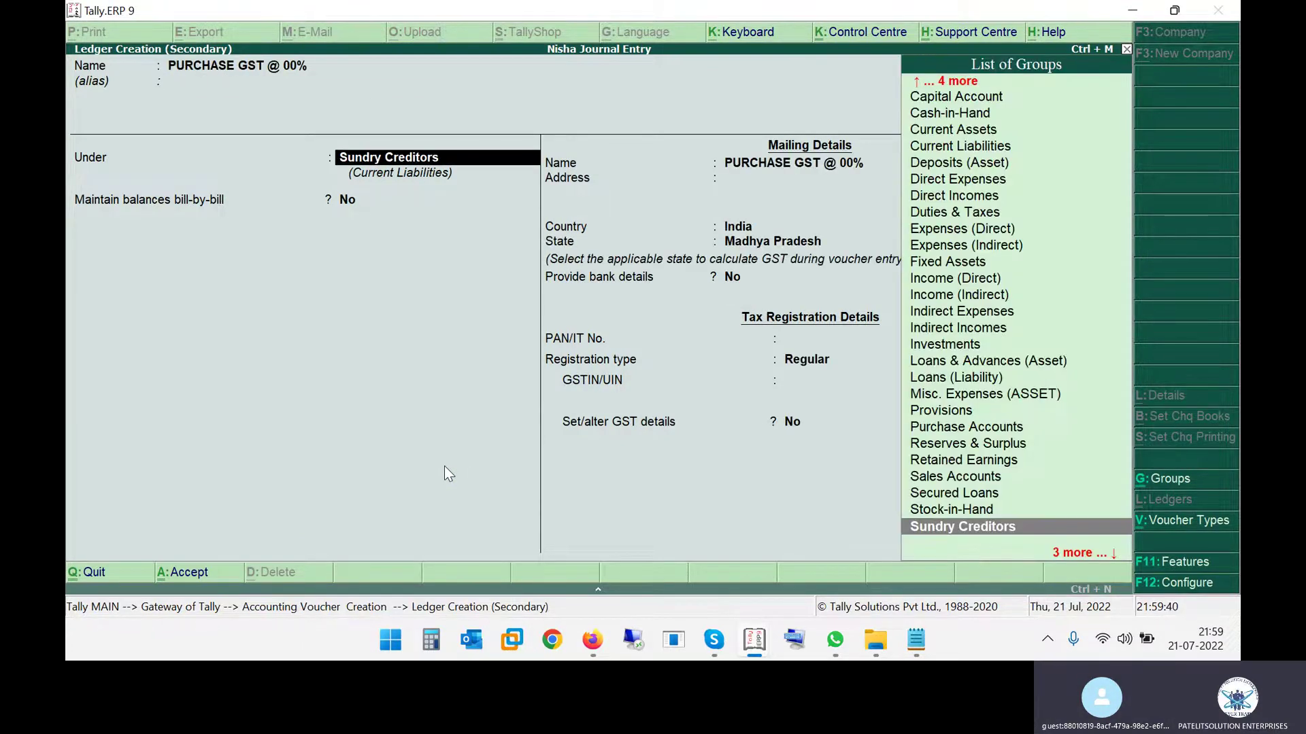
Place PURCHASE GST @ 00% under Purchase Accounts with ledger type Not Applicable.
text(PU)
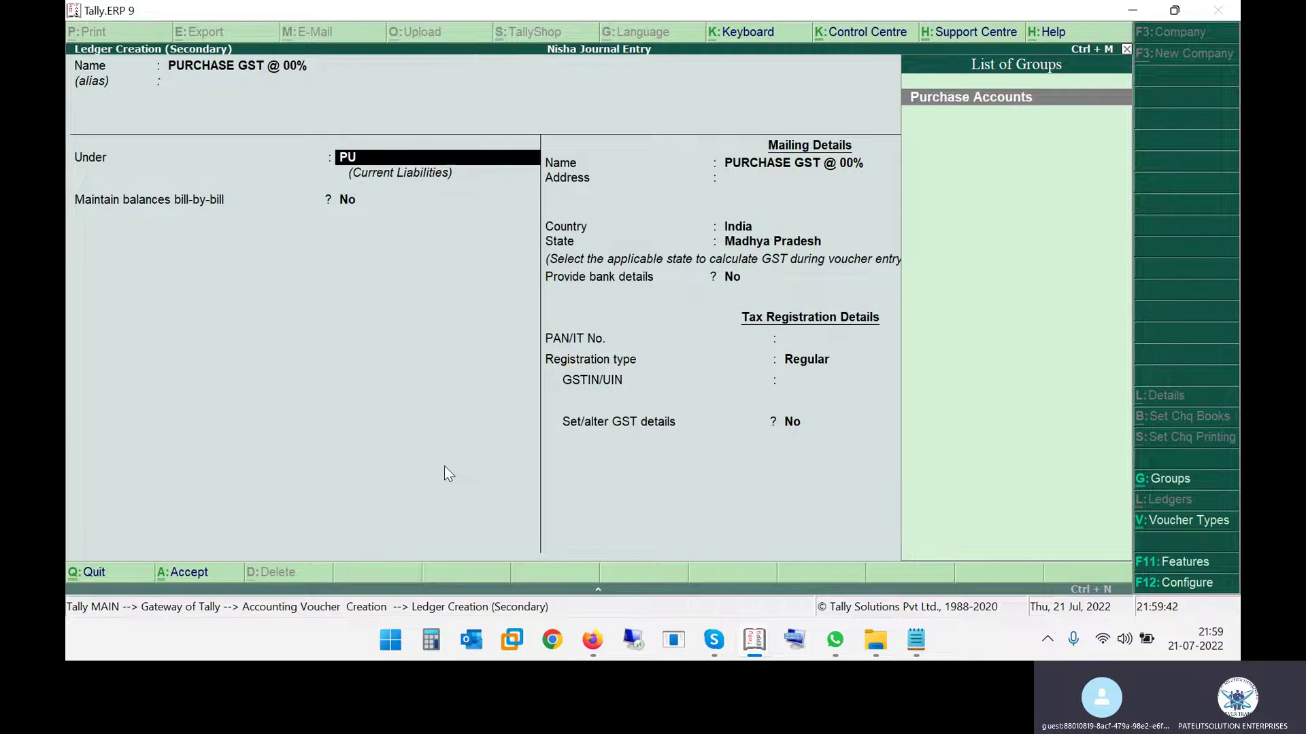
key(Return)
key(Return)
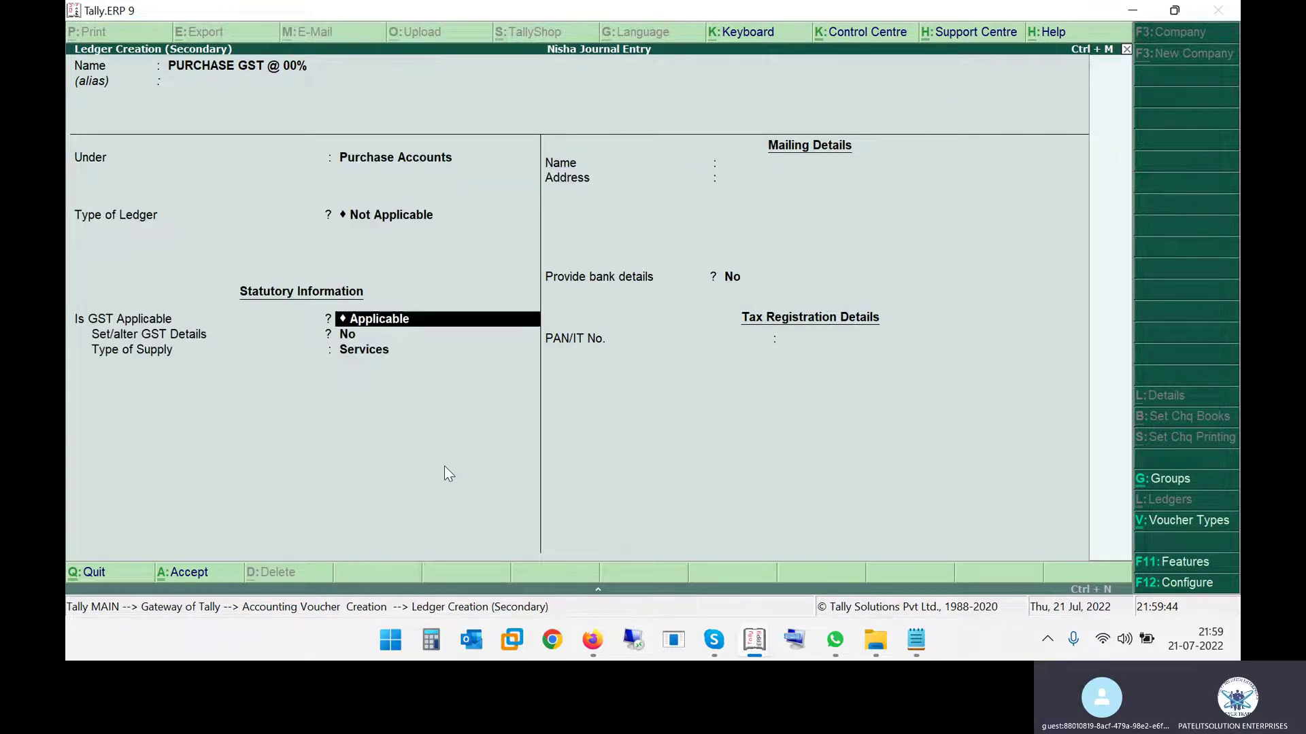
Enable GST details for PURCHASE GST @ 00% with nature of transaction Purchase Exempt, and set the type of supply to Goods.
key(Return)
key(Return)
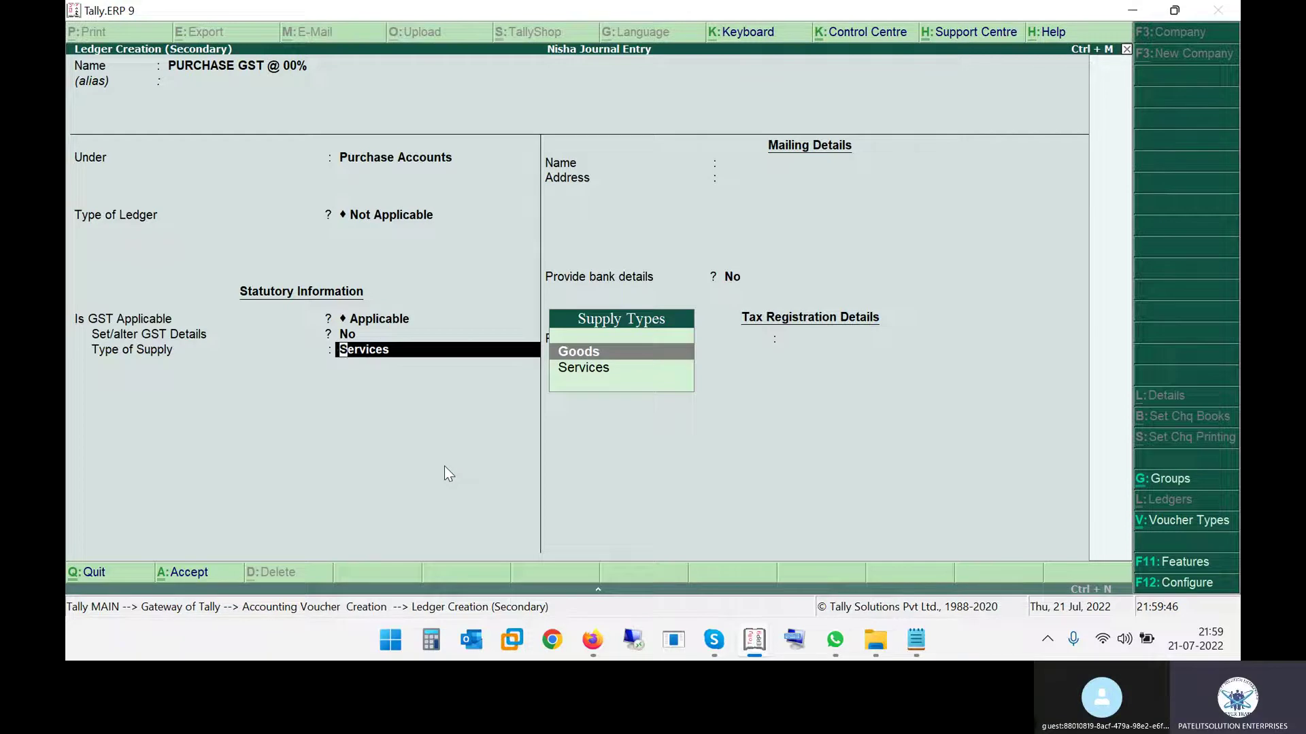
key(BackSpace)
key(y)
key(Return)
key(Return)
key(Return)
text(P)
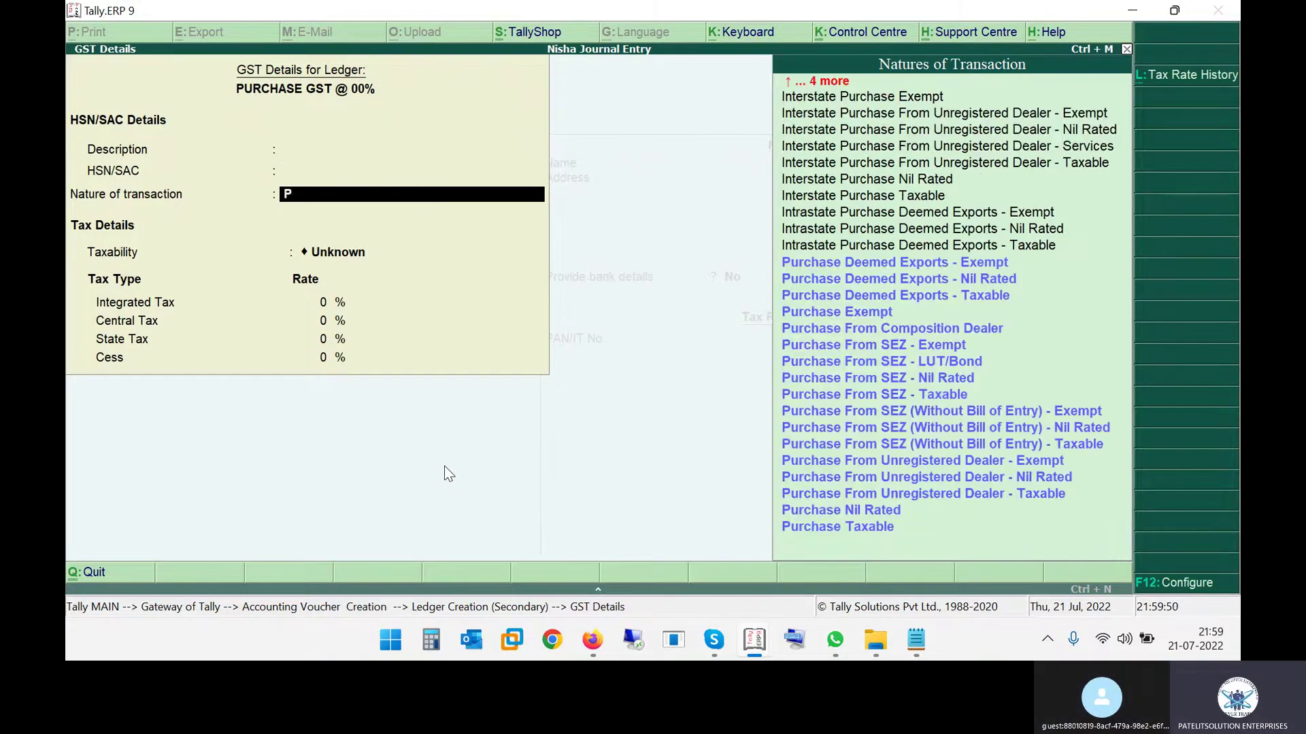
text(URCHASE EX)
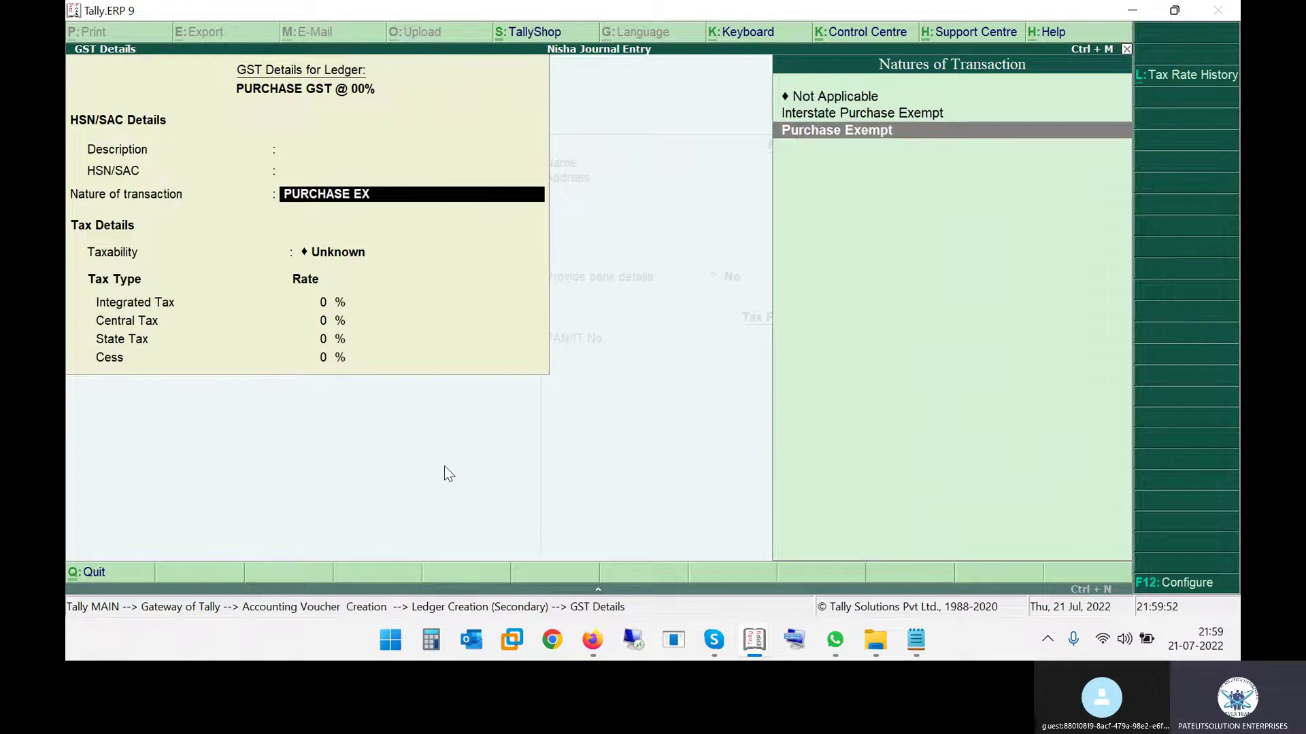
key(Return)
key(Up)
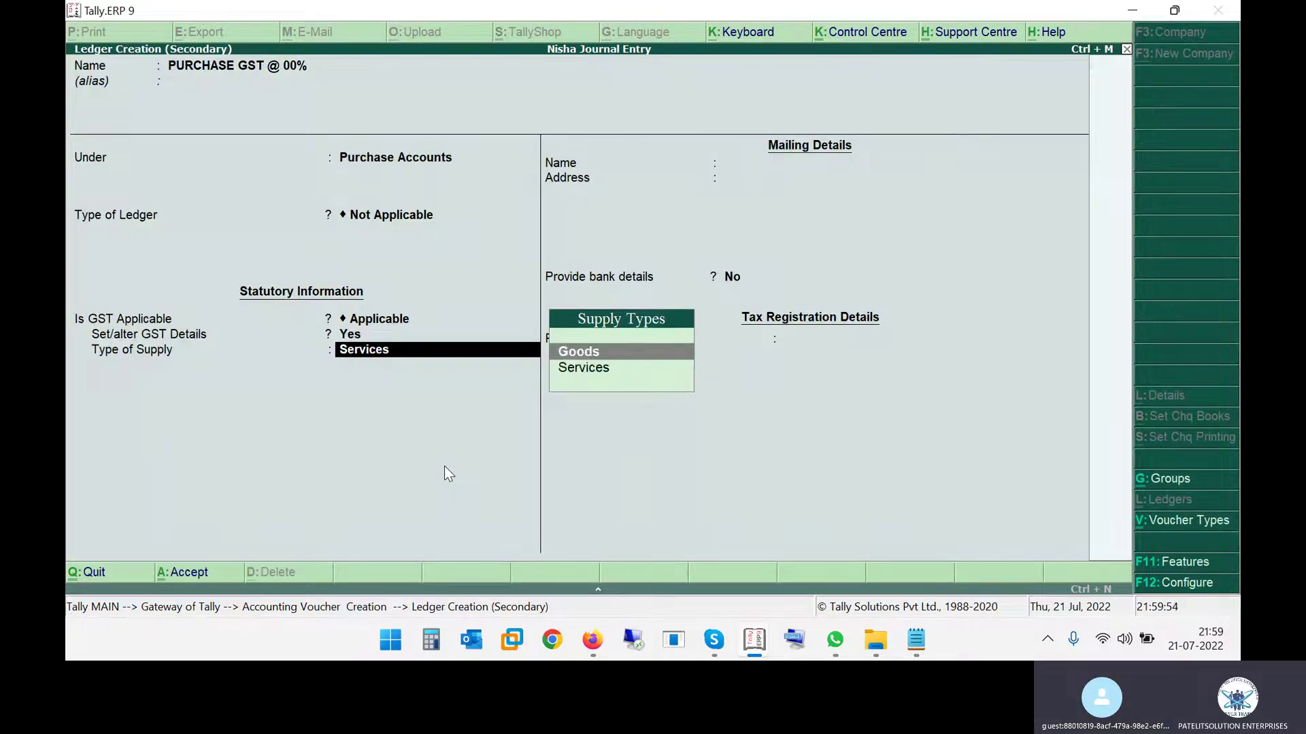
key(Return)
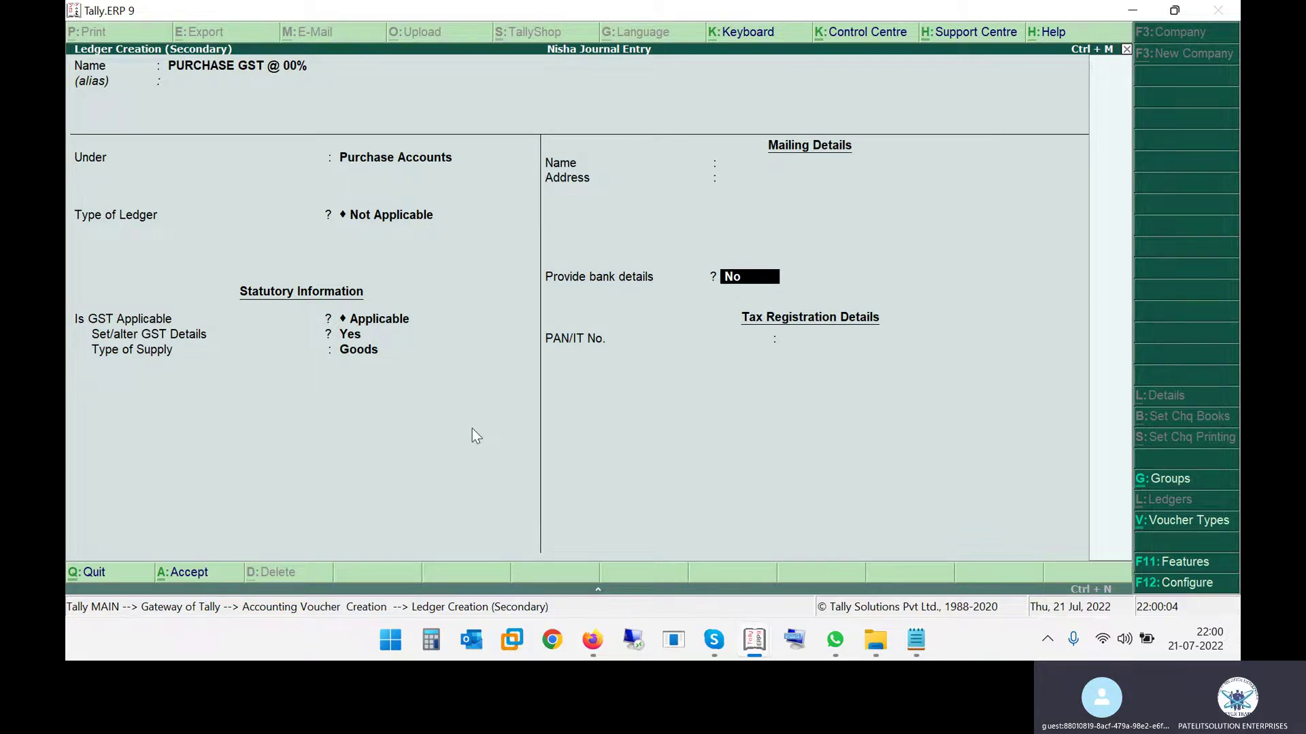
Recheck the GST details of PURCHASE GST @ 00% and save the ledger.
key(BackSpace)
key(BackSpace)
key(BackSpace)
key(BackSpace)
key(BackSpace)
key(BackSpace)
key(BackSpace)
key(Return)
key(Return)
key(Return)
key(Return)
key(Return)
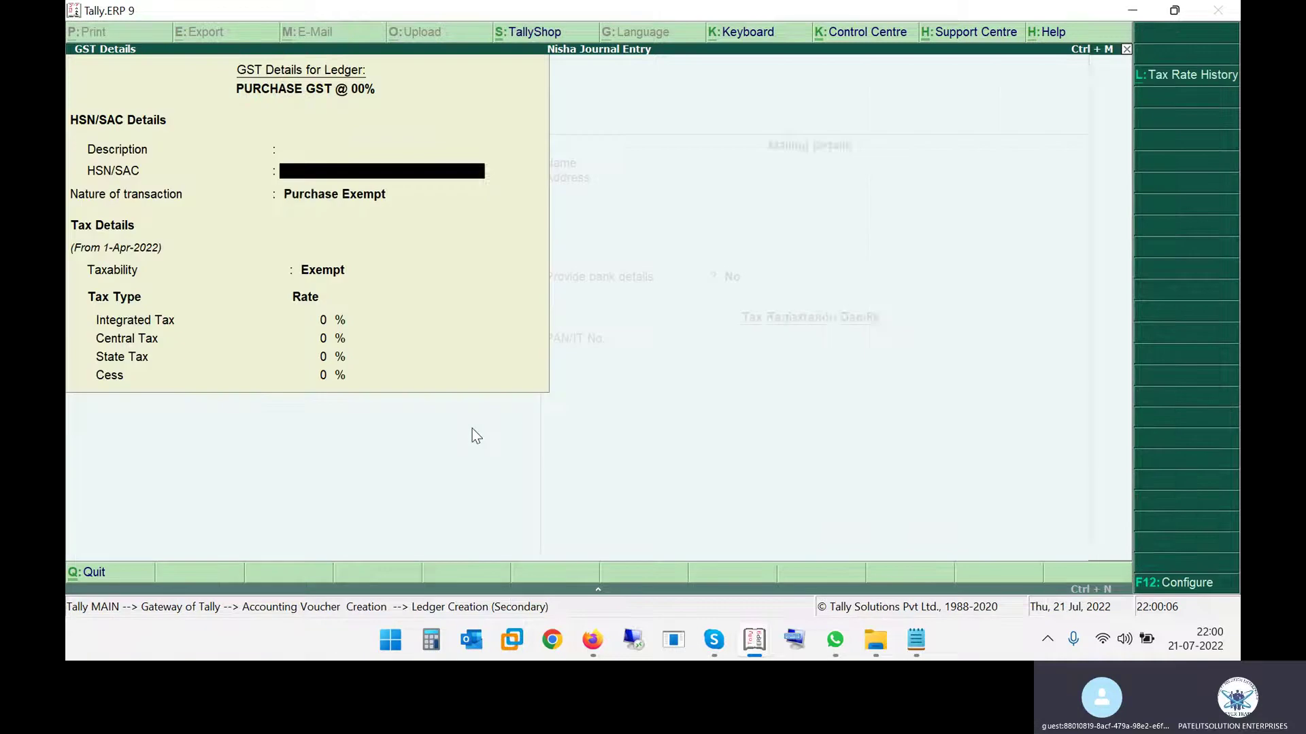
key(ctrl+a)
key(ctrl+a)
key(Return)
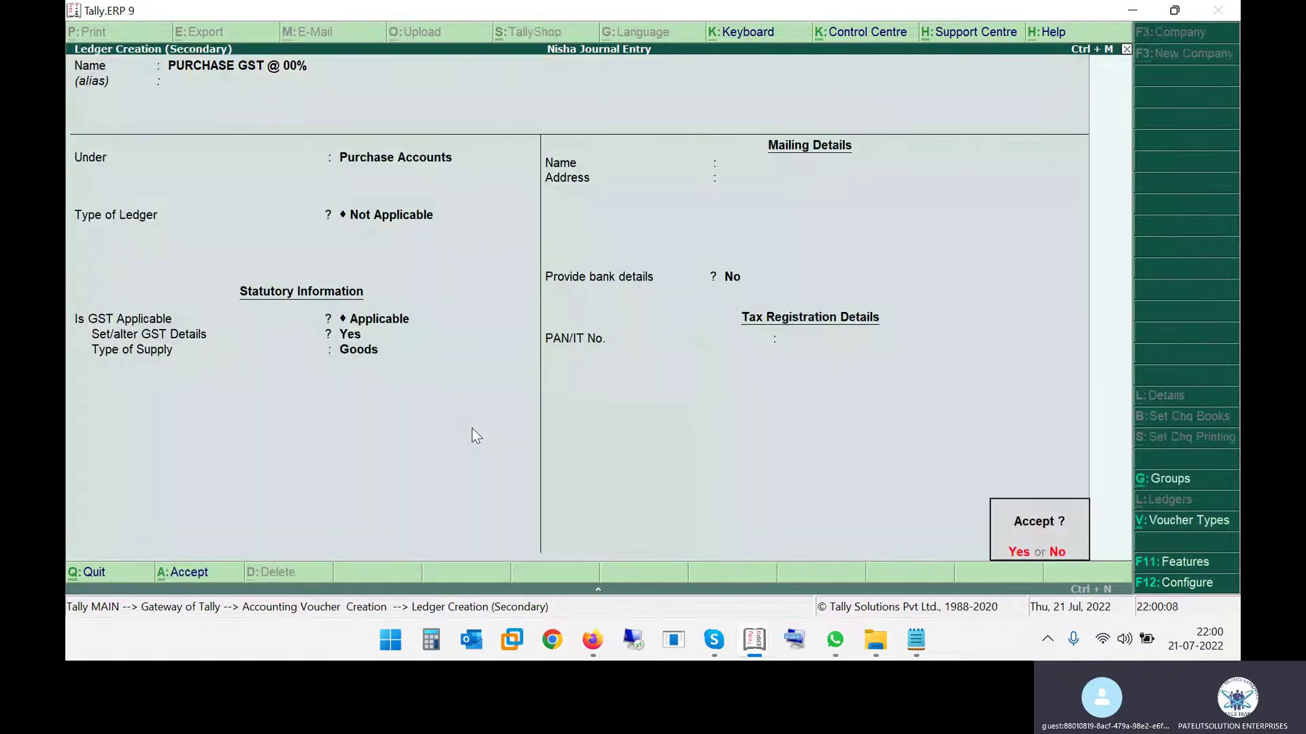
key(Return)
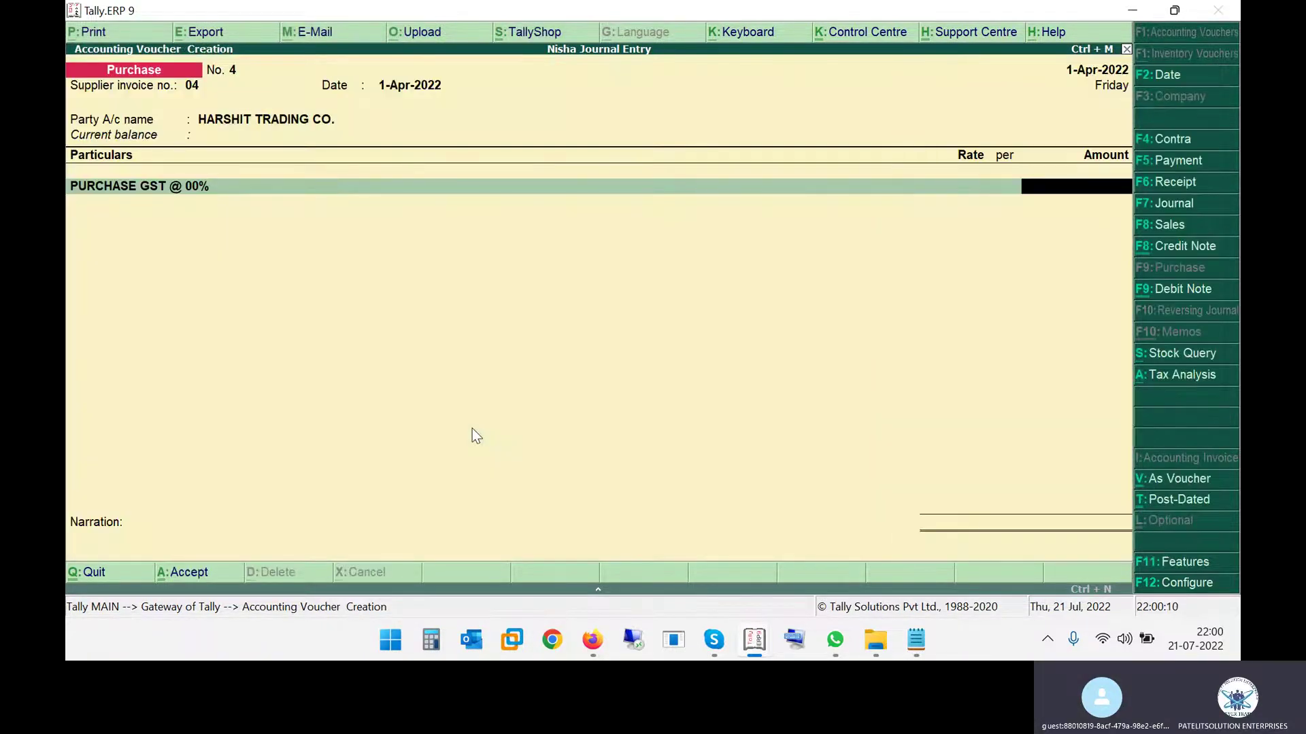
Enter 50000 as the PURCHASE GST @ 00% amount, per All Account.pdf, and save the HARSHIT TRADING CO. purchase voucher without a narration.
key(alt+Tab)
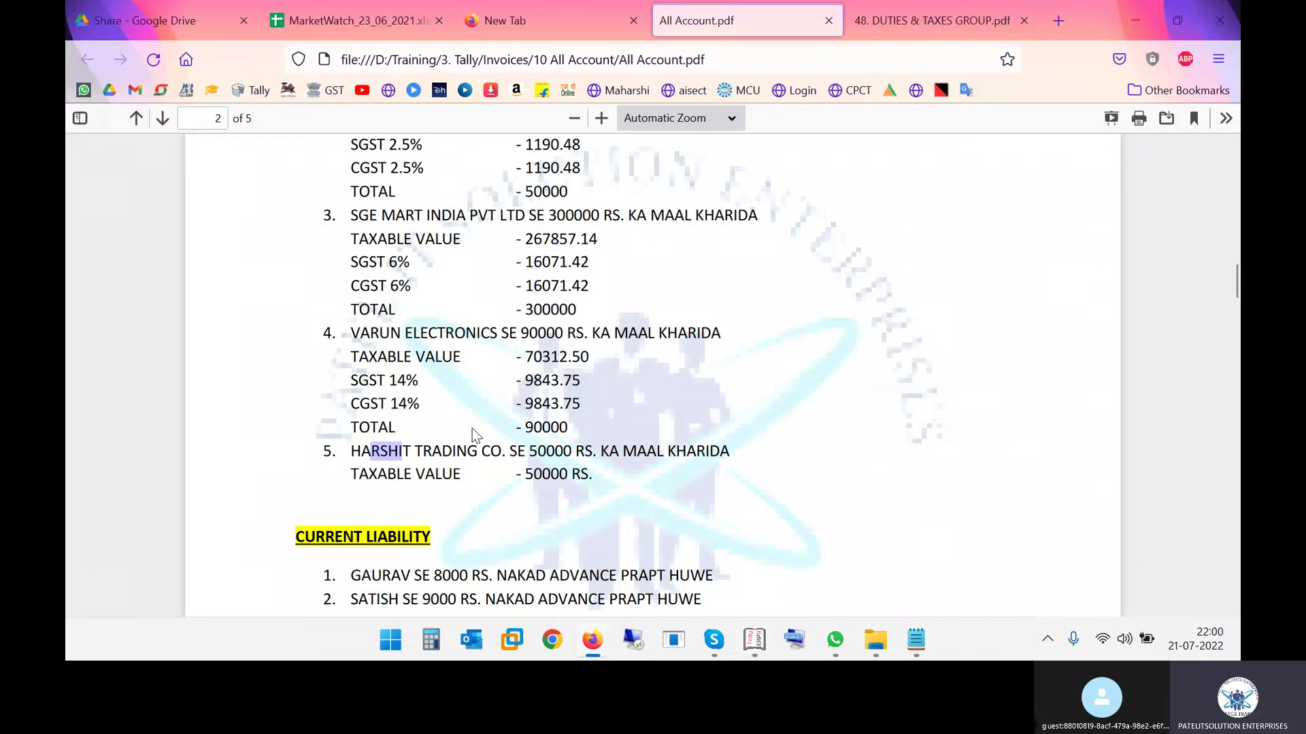
key(alt+Tab)
text(50000)
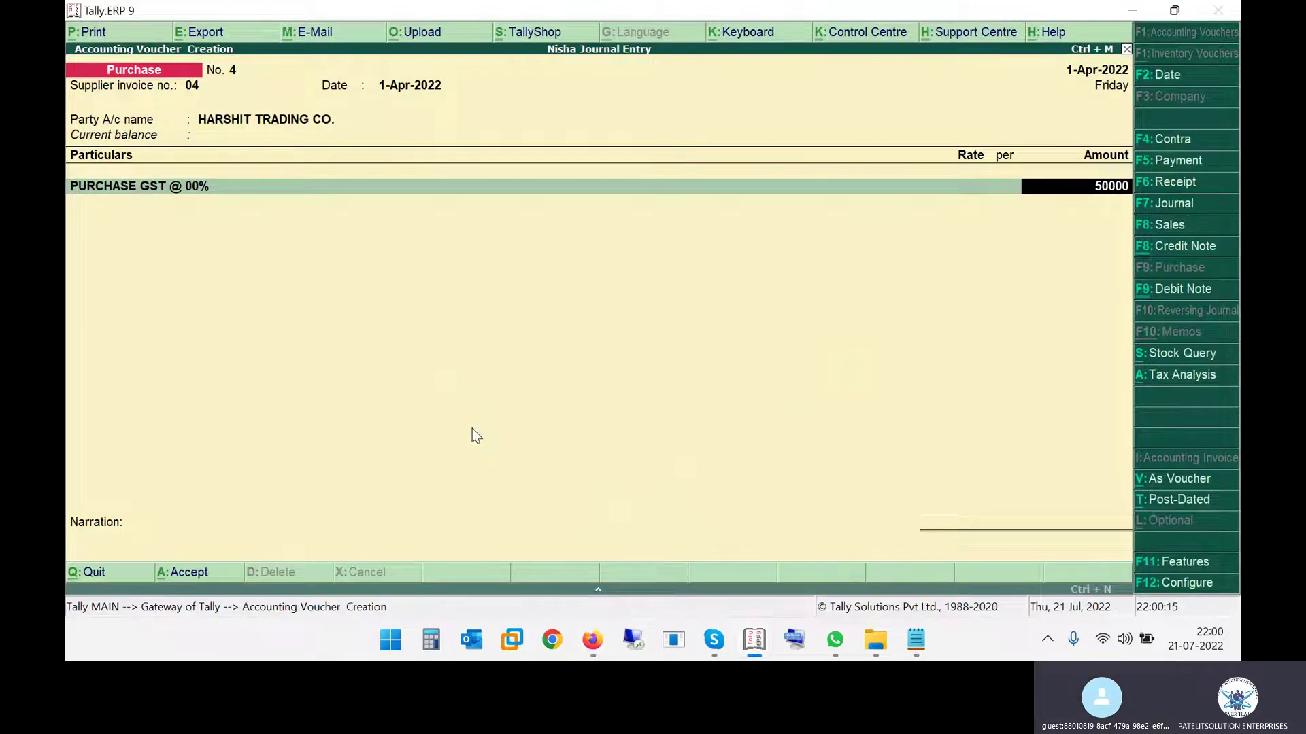
key(Return)
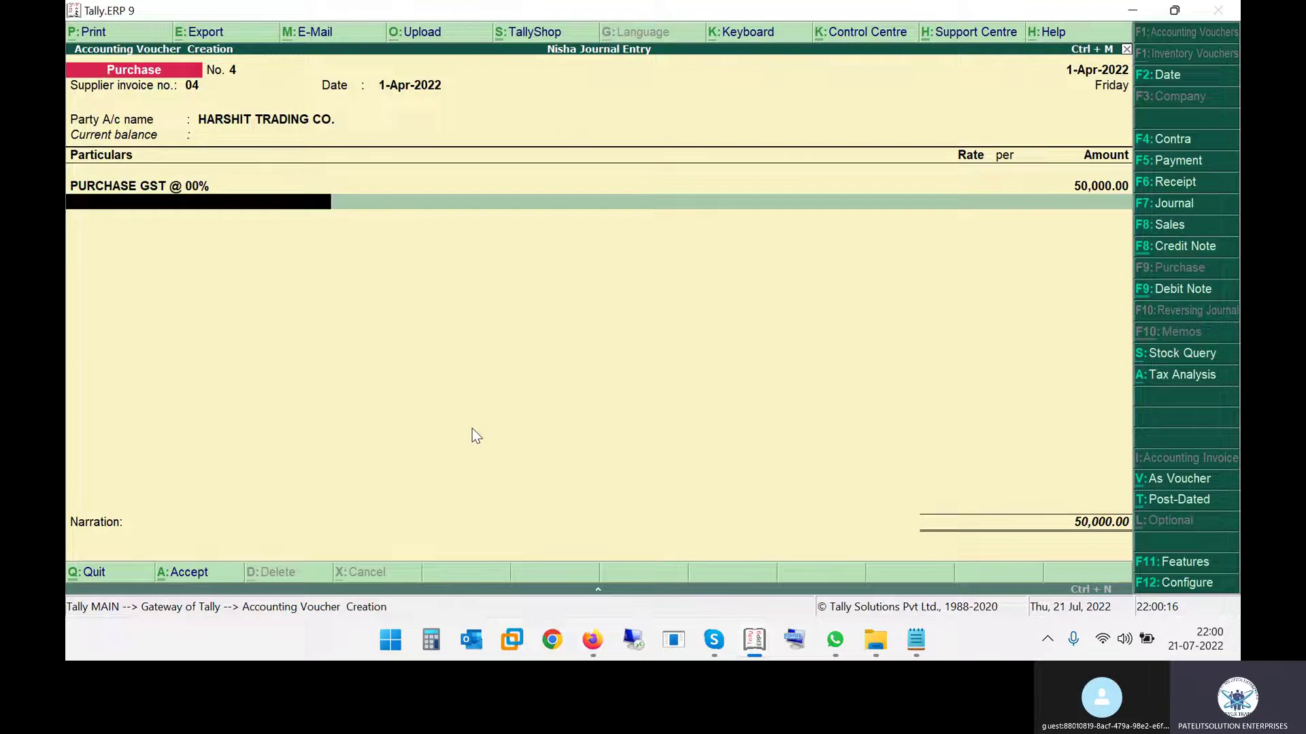
key(Return)
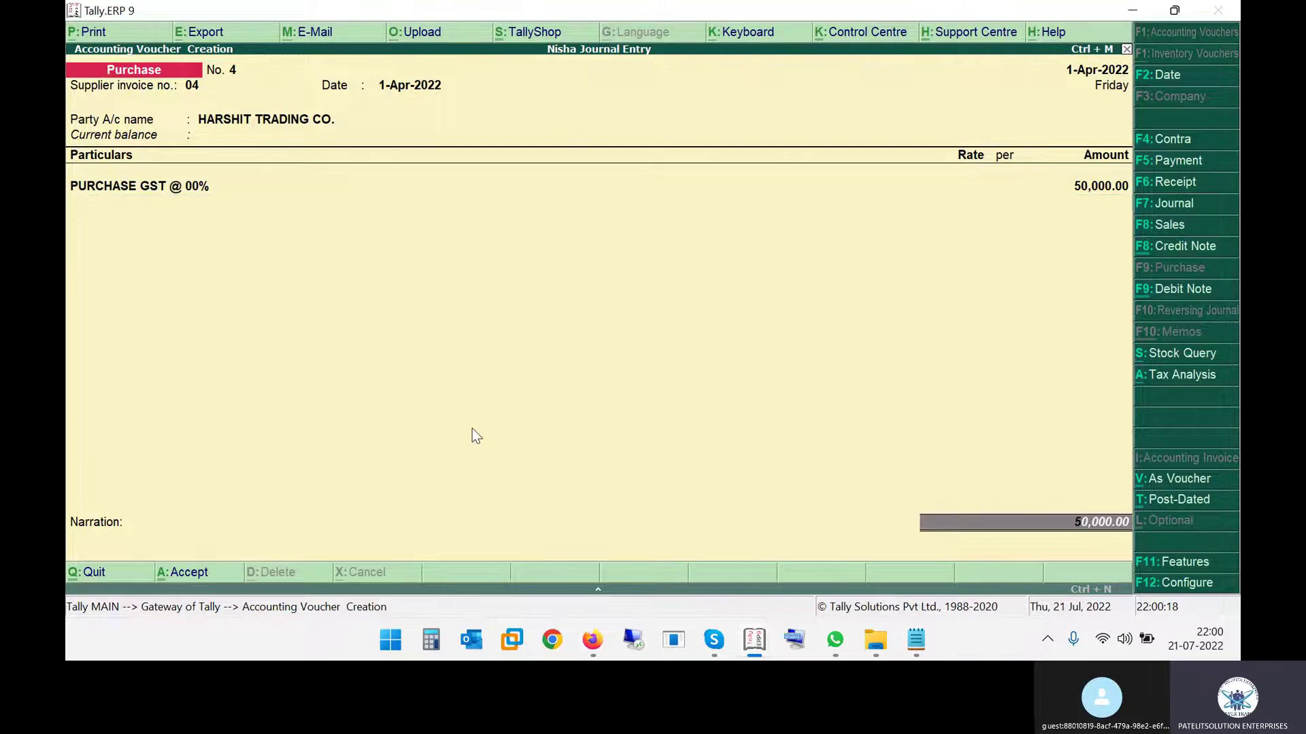
key(Return)
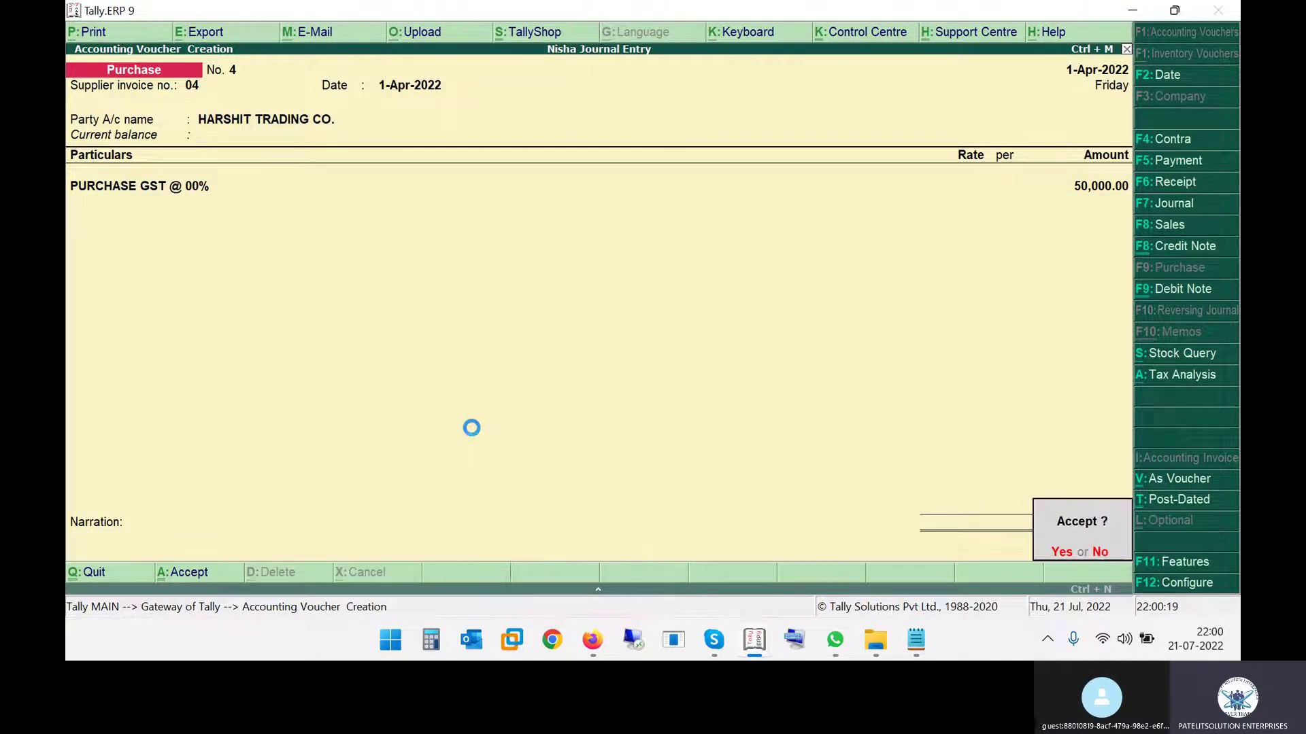
key(Return)
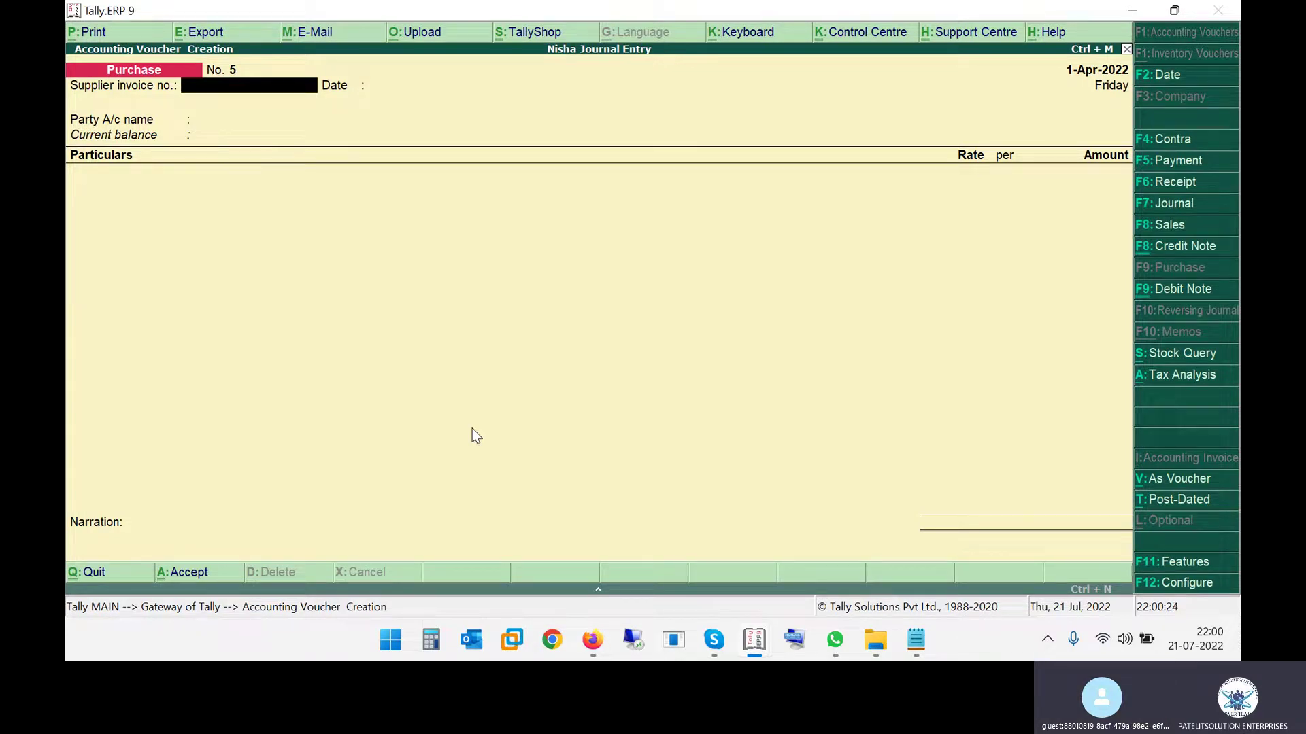
Check the Current Liability section in All Account.pdf and open 49. CURRENT LIABILITY GROUP from the PDF notes folder.
key(alt+Tab)
scroll(476, 401, down, 3)
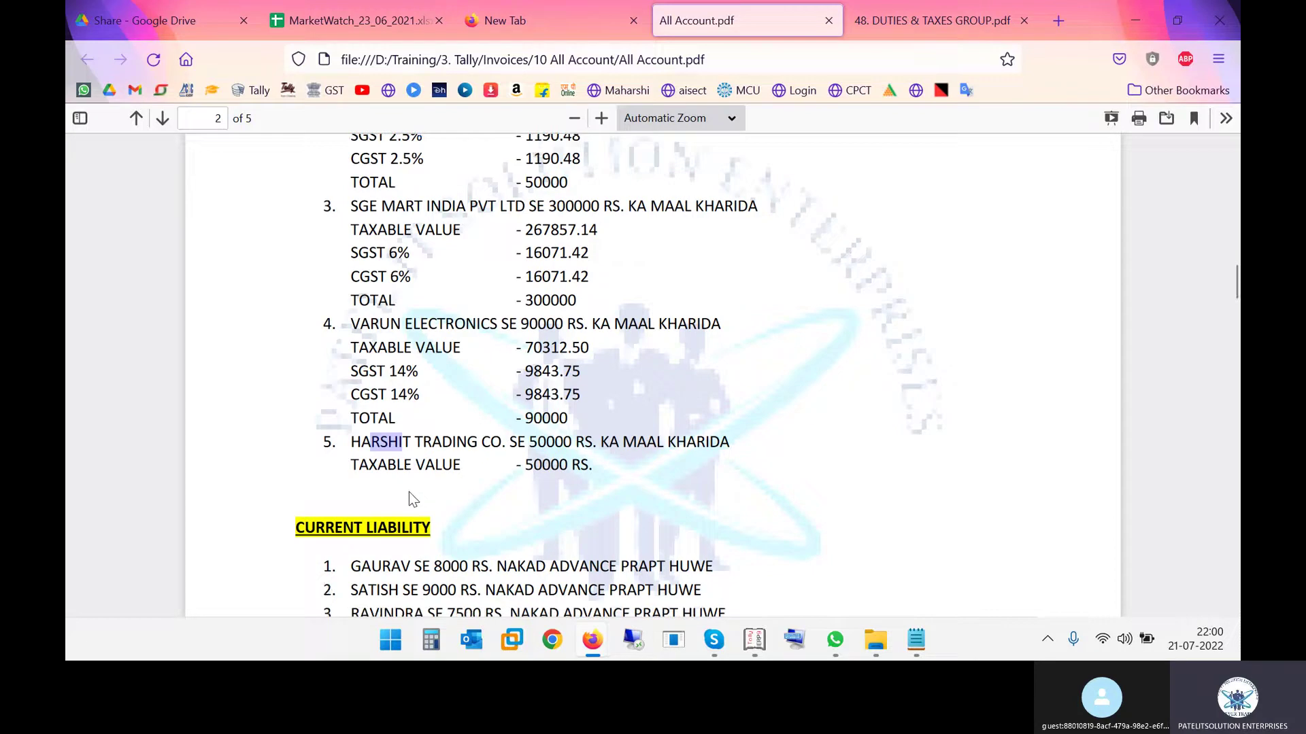
click(497, 385)
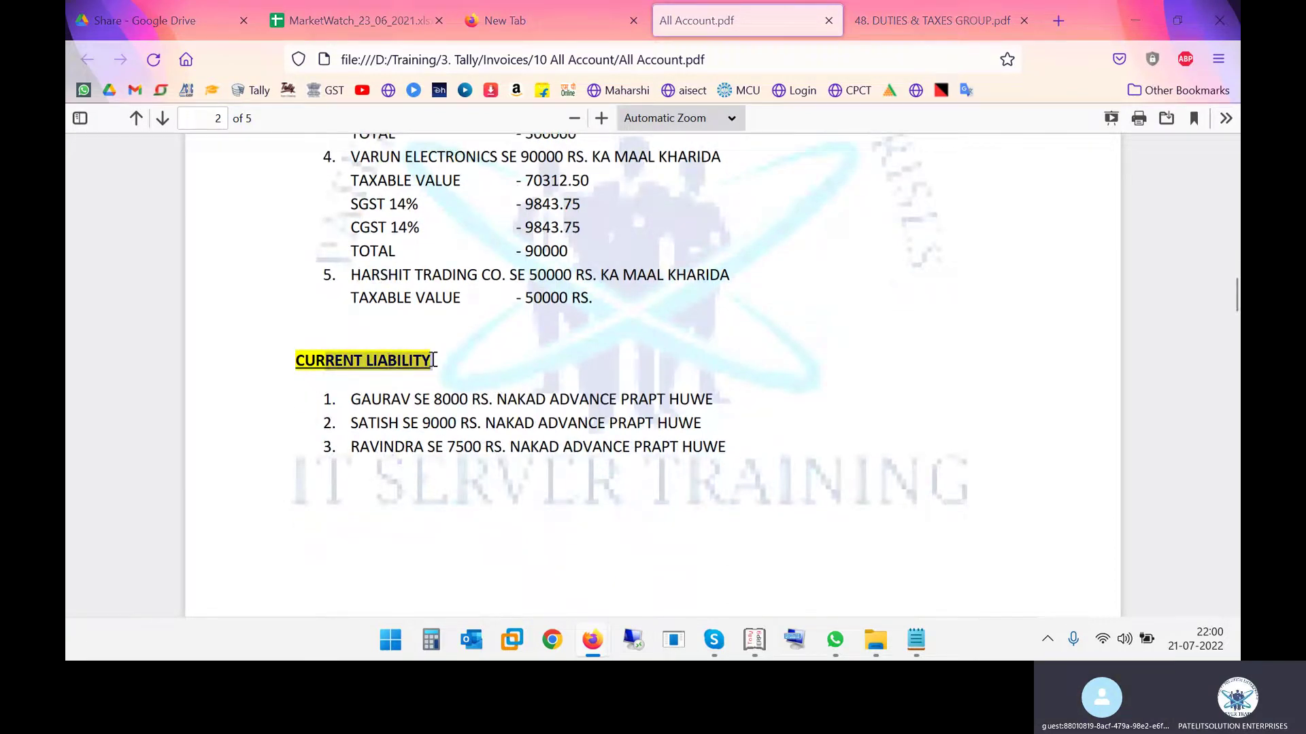
key(alt+Tab)
key(alt+Tab)
key(Tab)
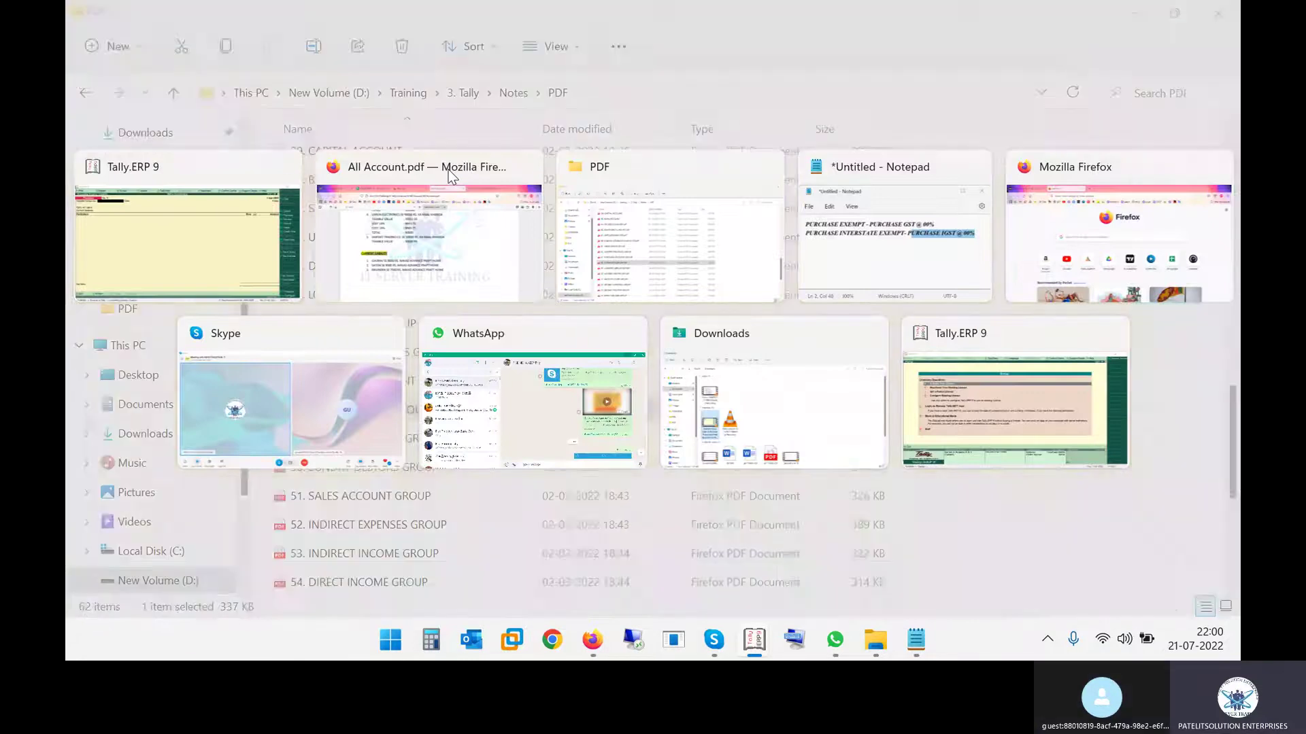
scroll(357, 244, down, 1)
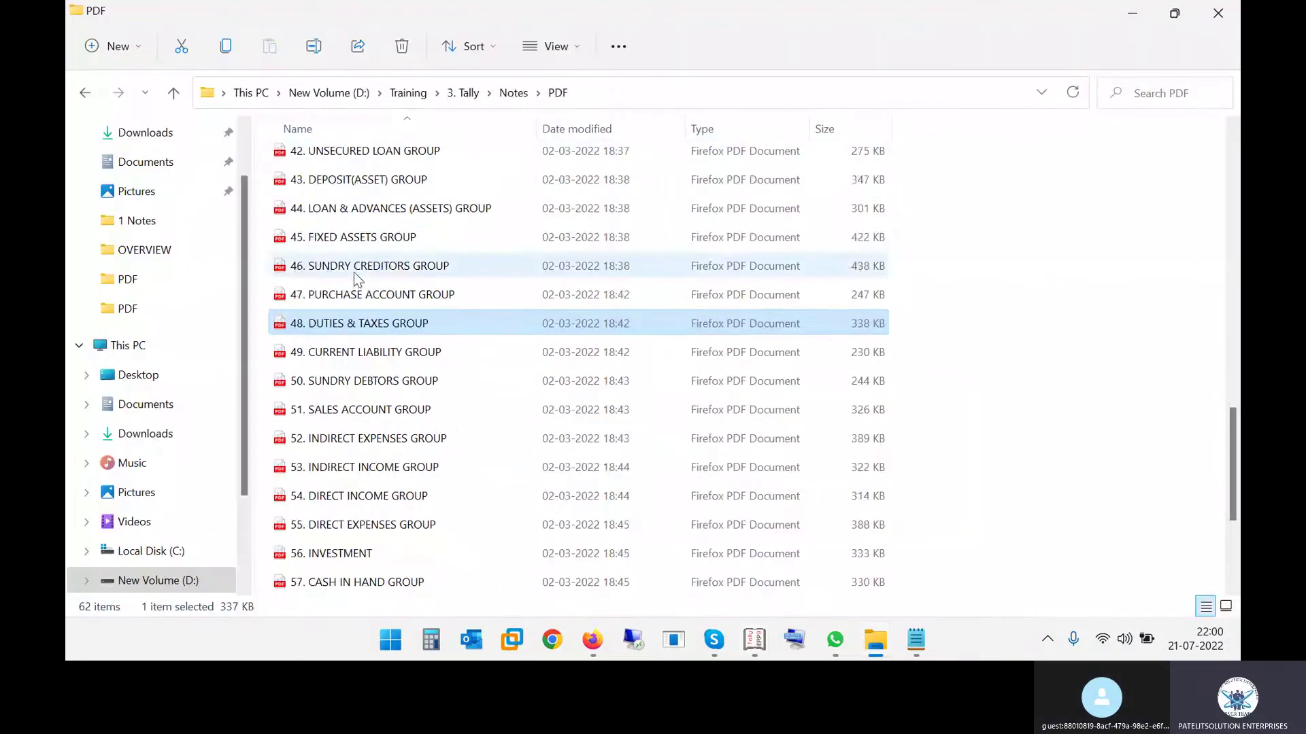
click(418, 354)
double_click(418, 353)
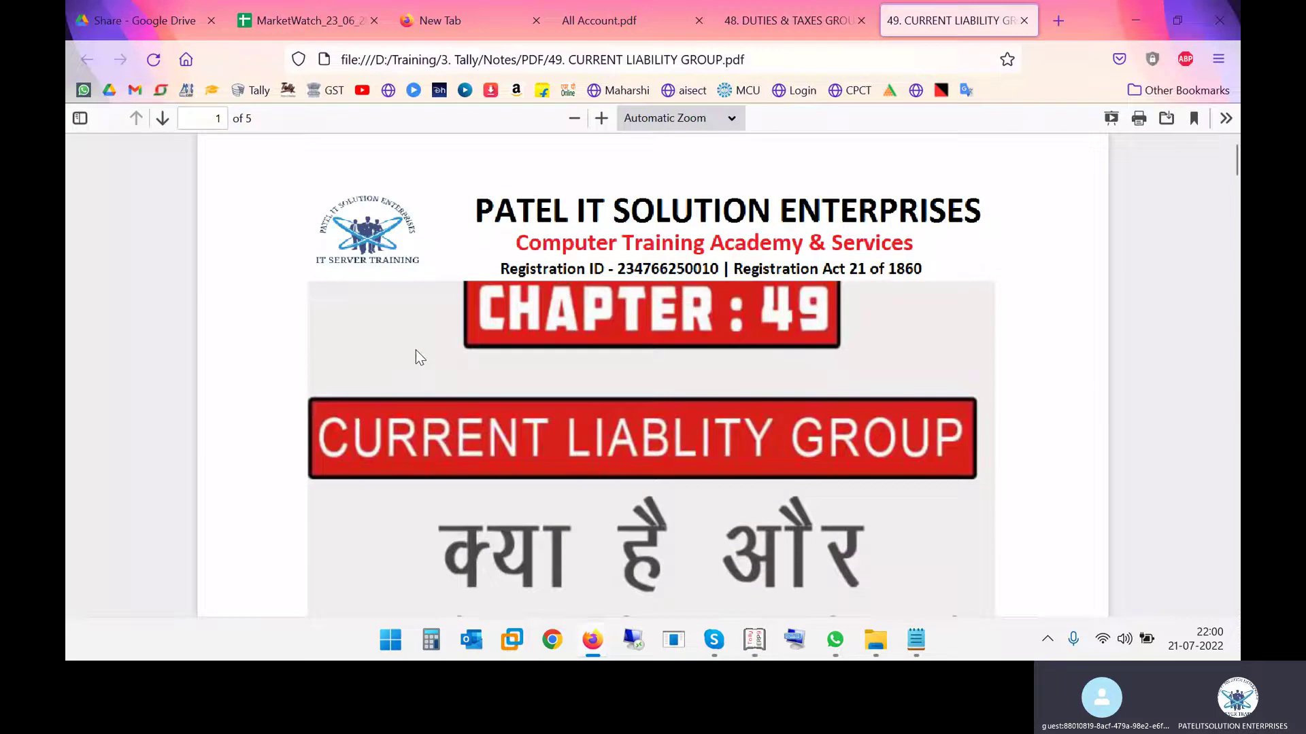
Read the Current Liability group notes up to the example of an advance ledger on page 3.
scroll(417, 355, down, 3)
scroll(415, 349, down, 5)
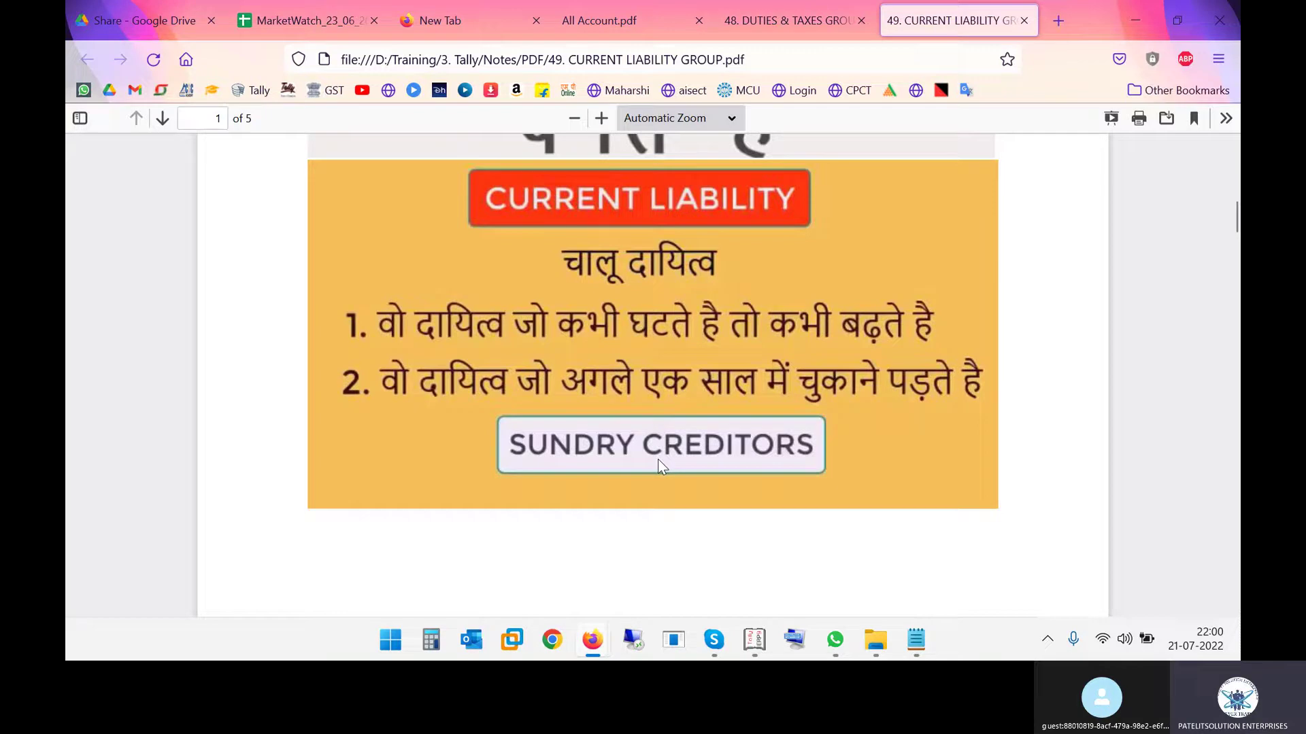
scroll(659, 462, down, 10)
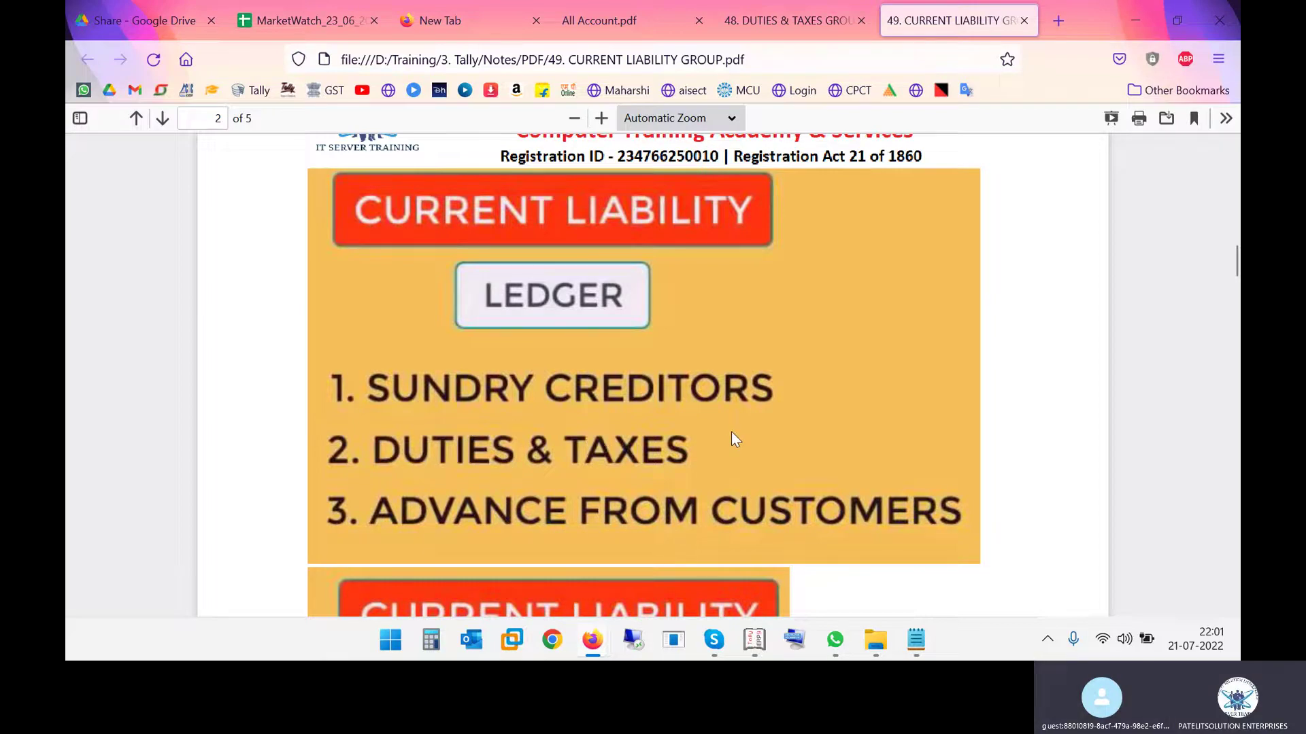
scroll(732, 433, down, 3)
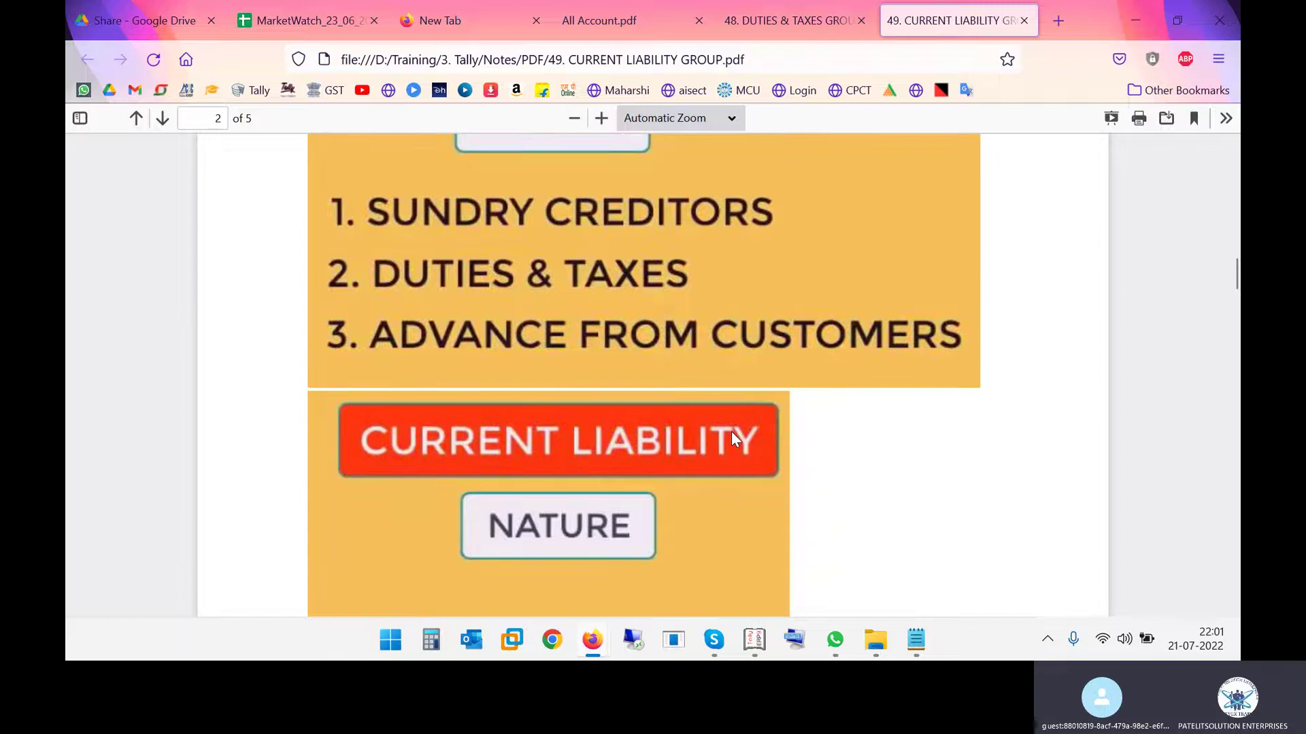
scroll(731, 432, down, 4)
scroll(730, 433, down, 10)
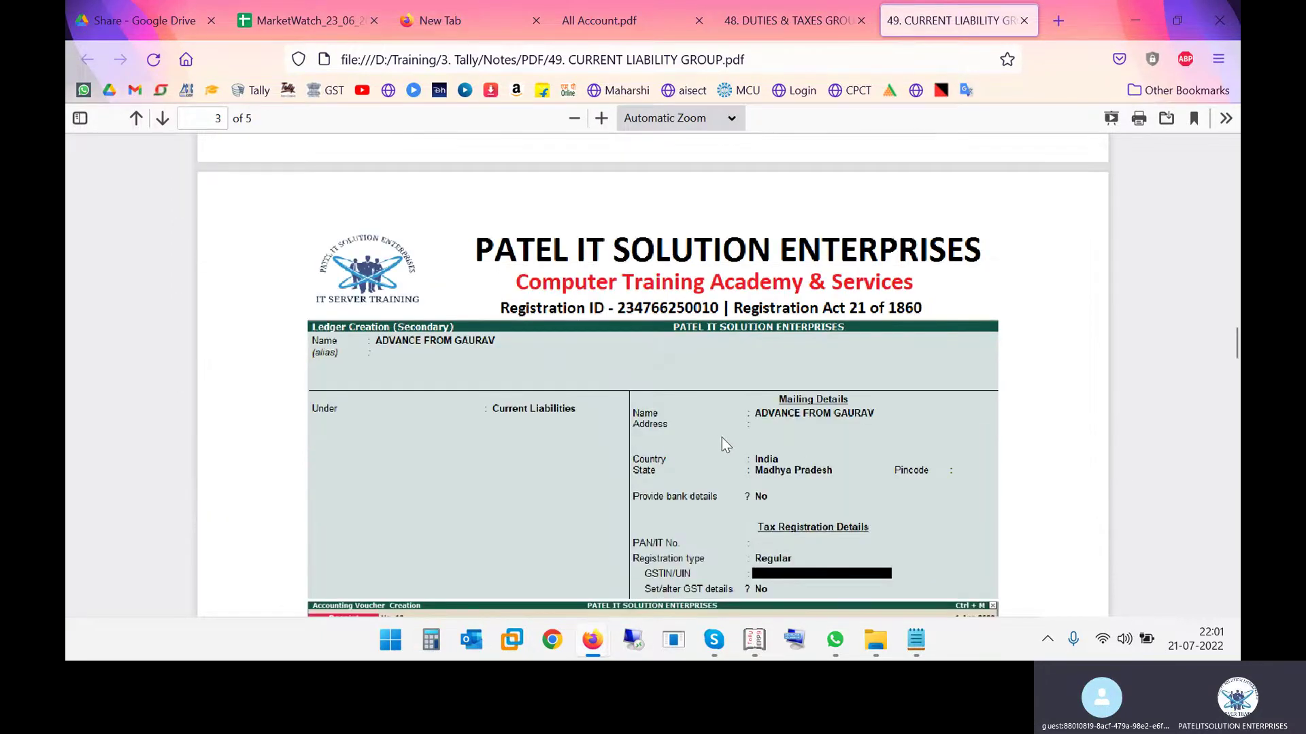
Close 48. DUTIES & TAXES GROUP.pdf and highlight the 8000 Rs. cash advance entry under Current Liability in All Account.pdf.
click(794, 14)
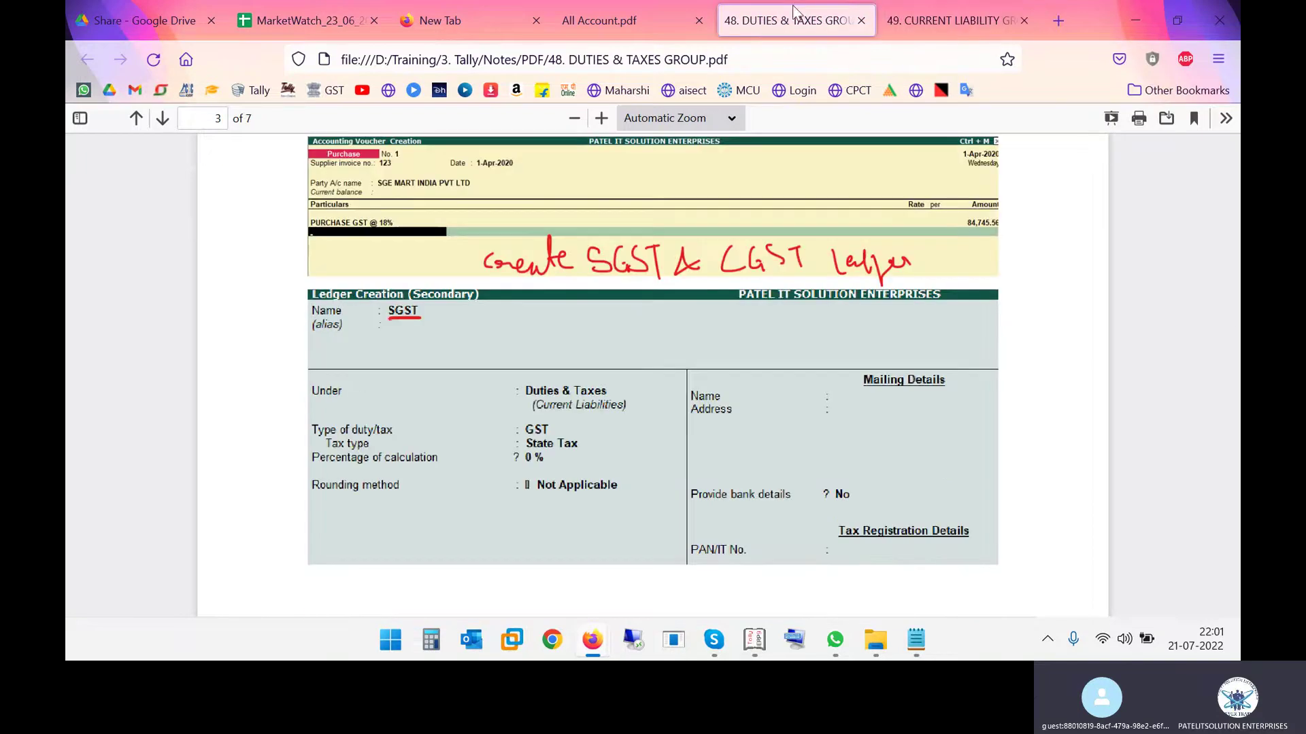
click(861, 21)
click(601, 14)
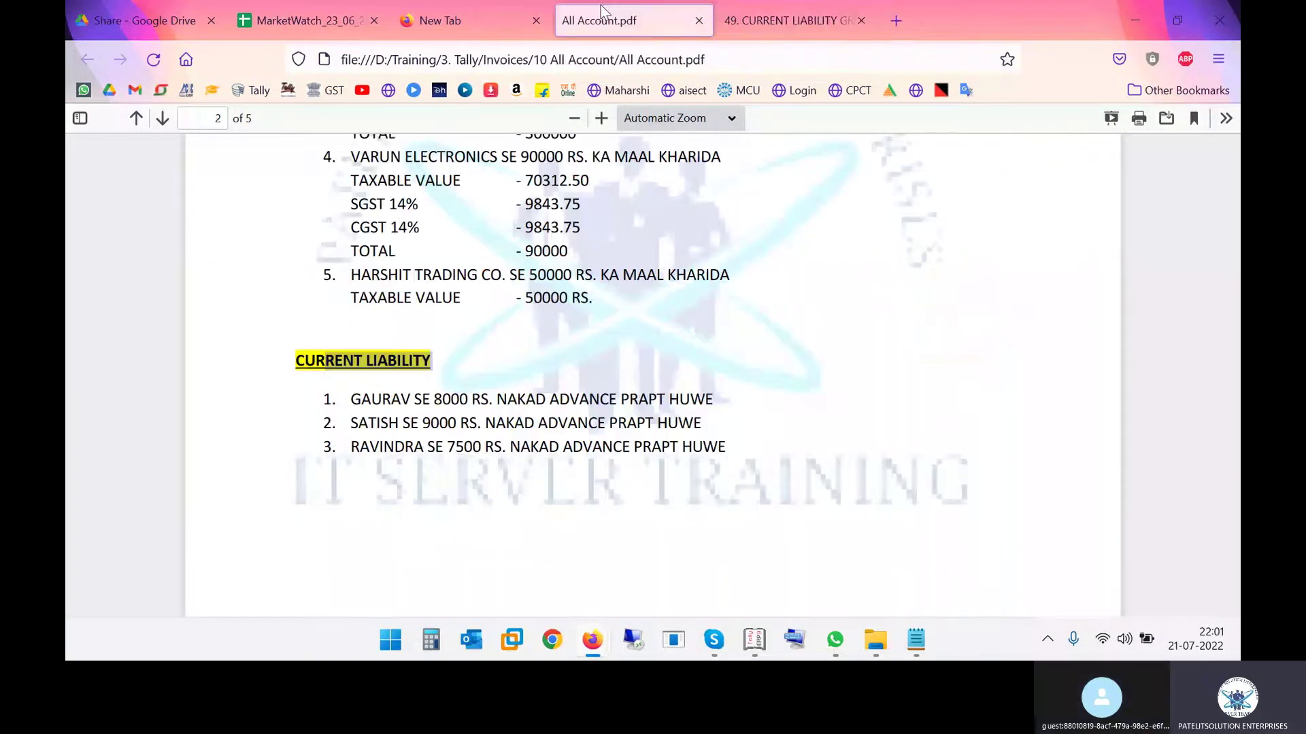
drag(351, 399, 748, 411)
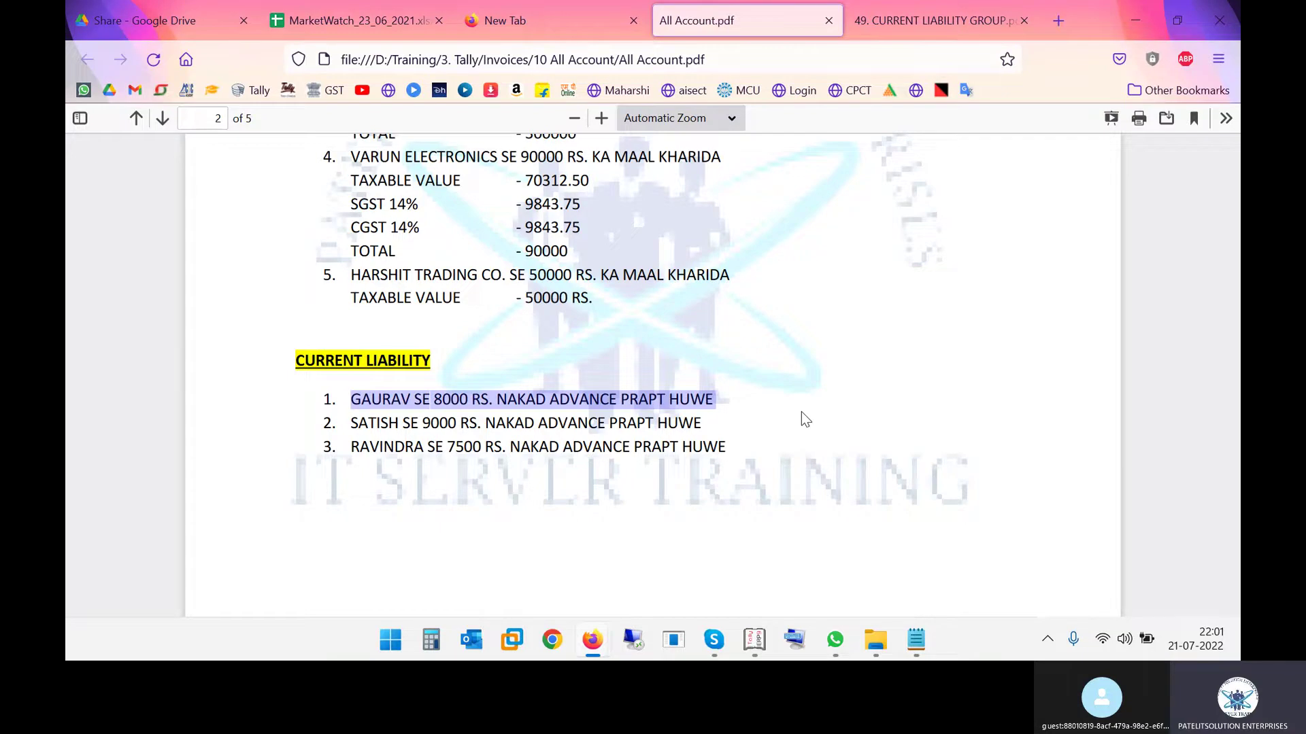
Switch to Tally and change the blank purchase voucher to a Receipt voucher.
key(alt+Tab)
key(alt+Tab)
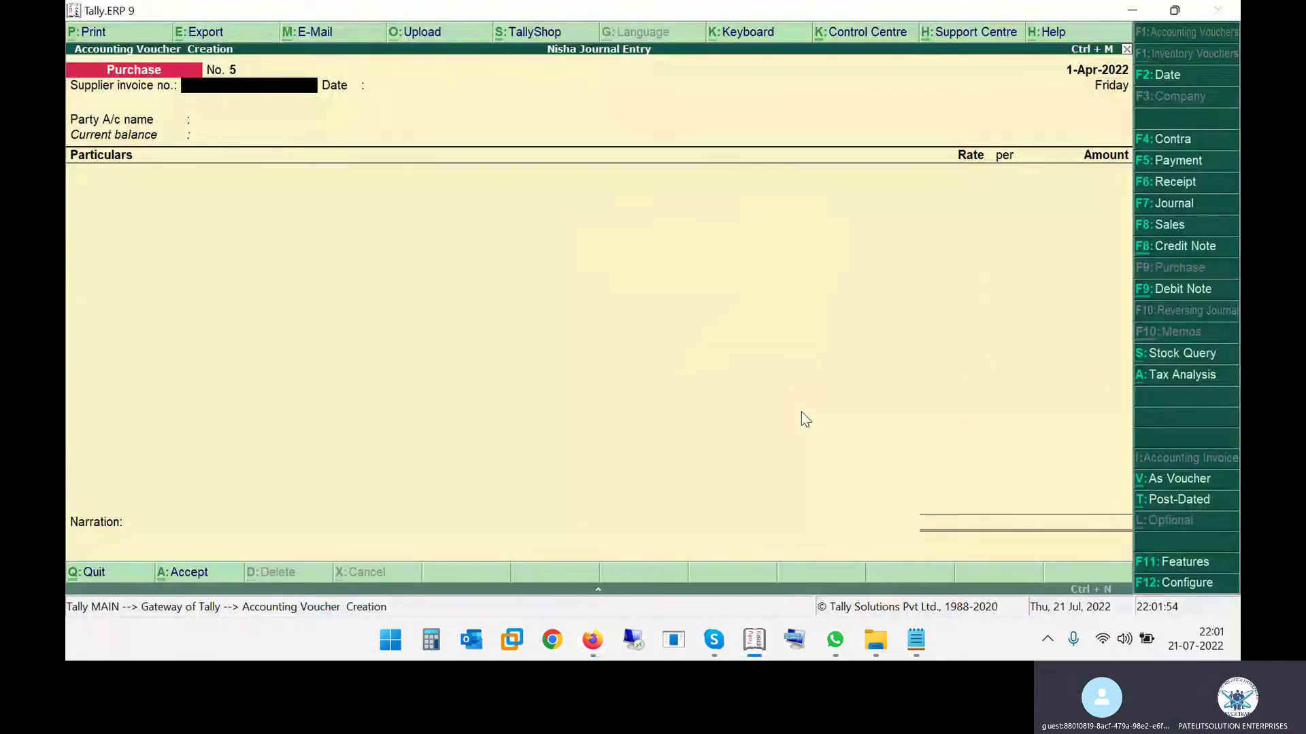
key(F6)
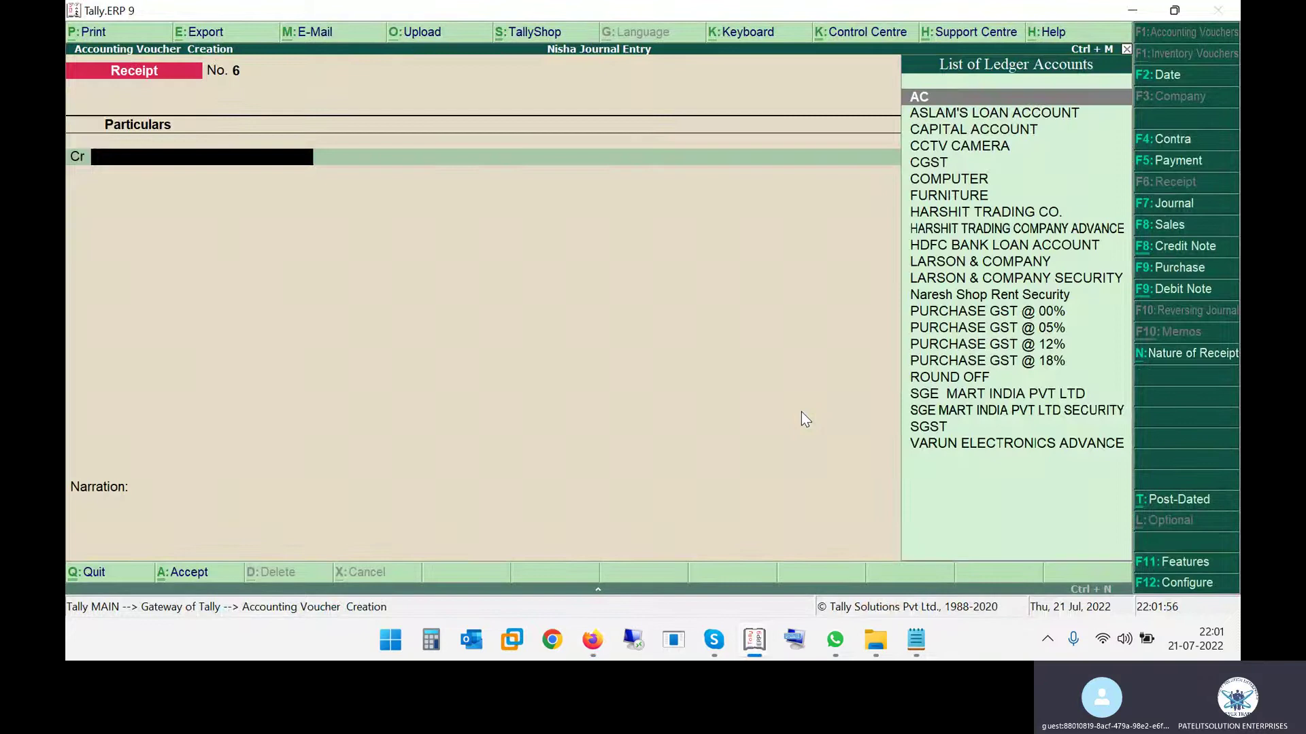
Compare the 8000 Rs. cash advance entry in All Account.pdf with the blank Receipt voucher in Tally.
key(alt+Tab)
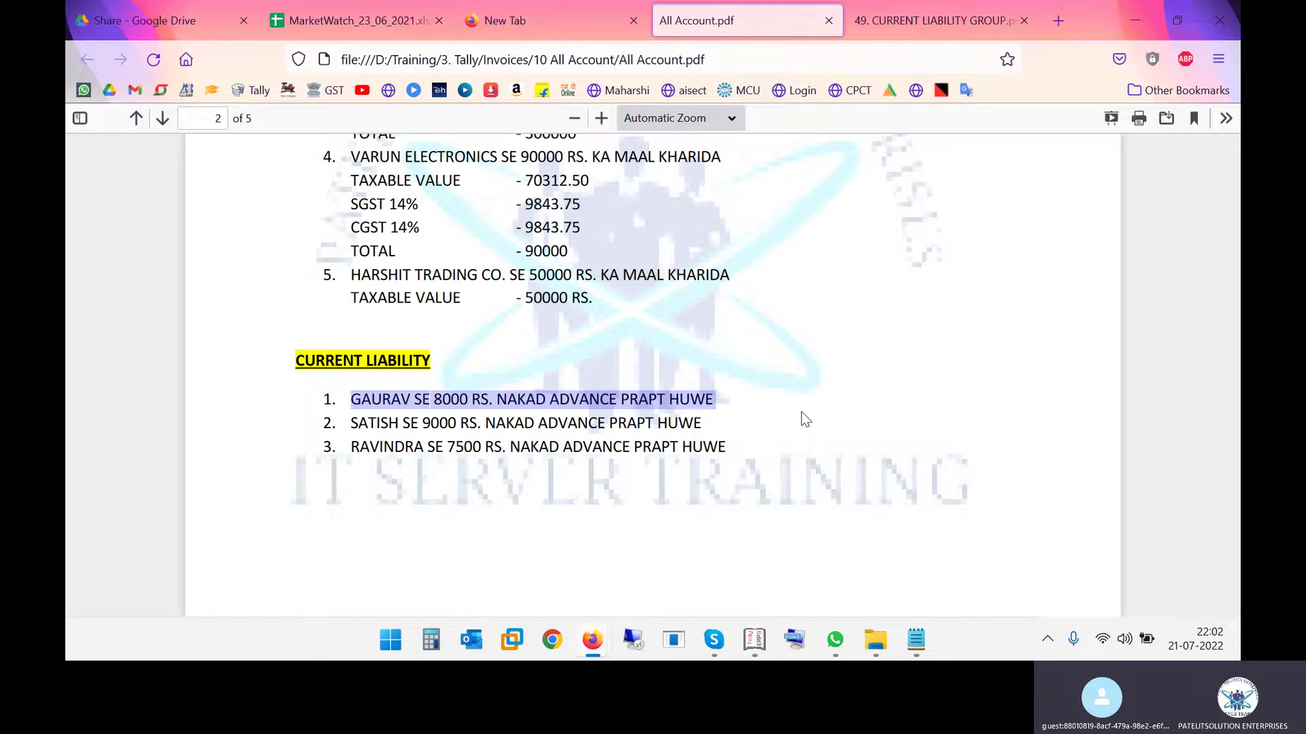
key(alt+Tab)
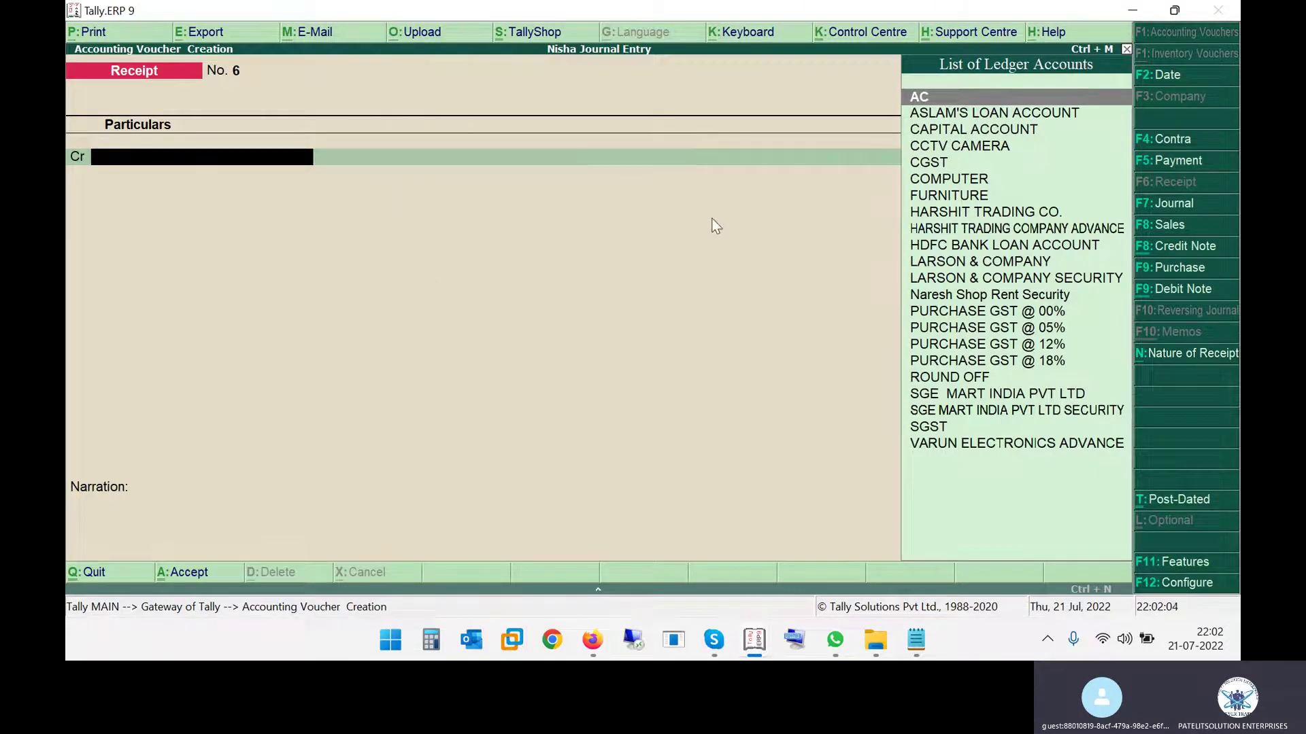
key(alt+Tab)
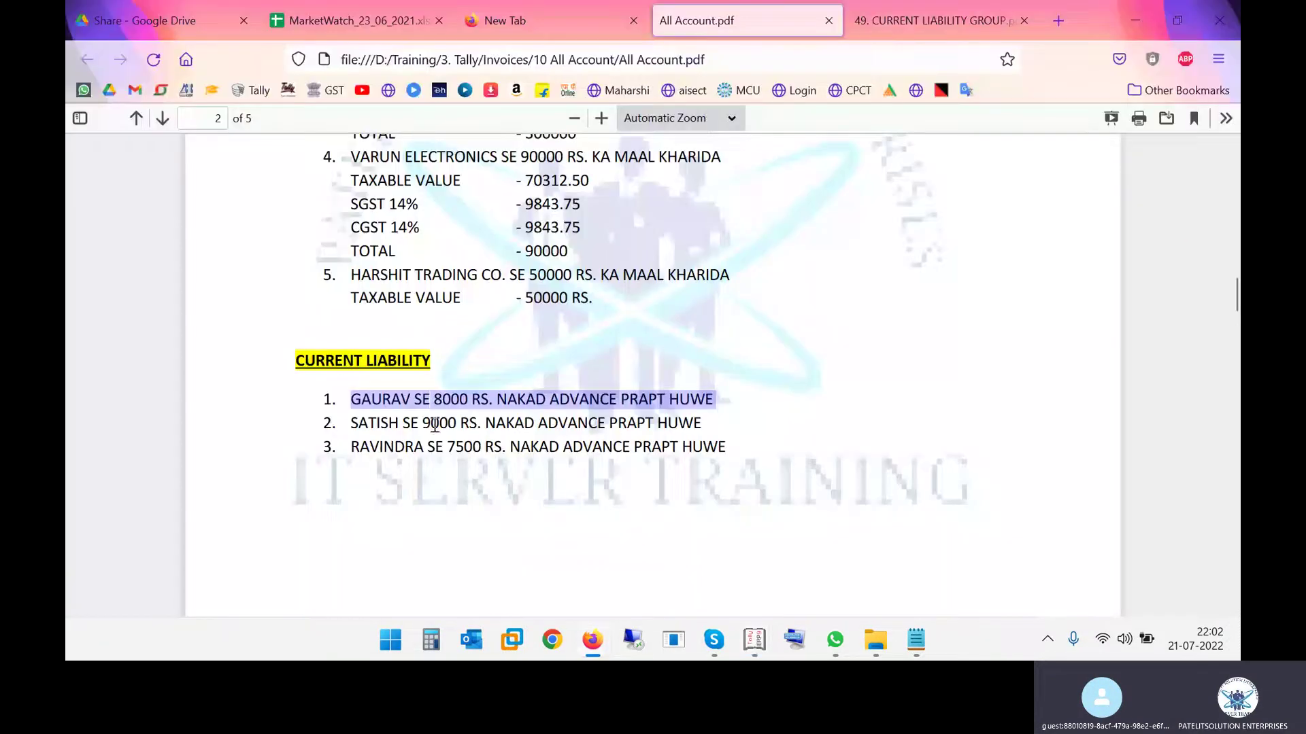
click(408, 399)
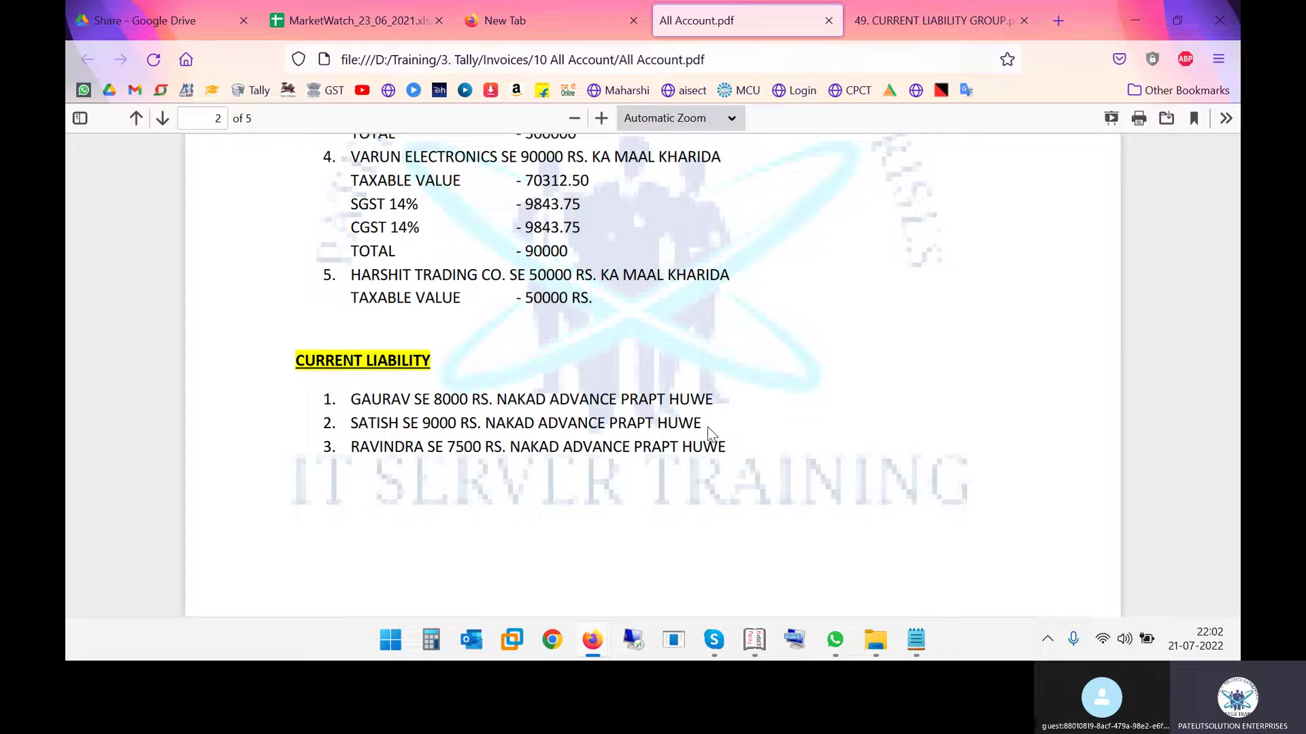
drag(360, 400, 736, 401)
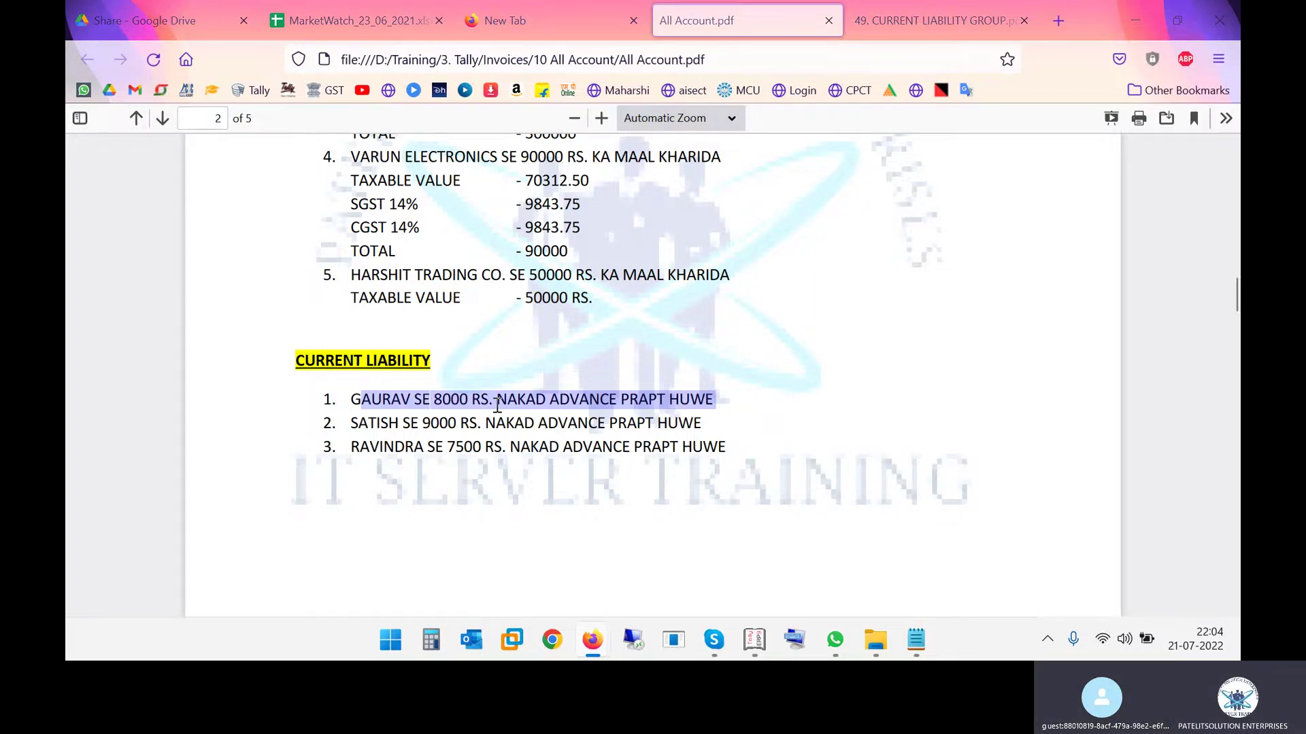
key(alt+Tab)
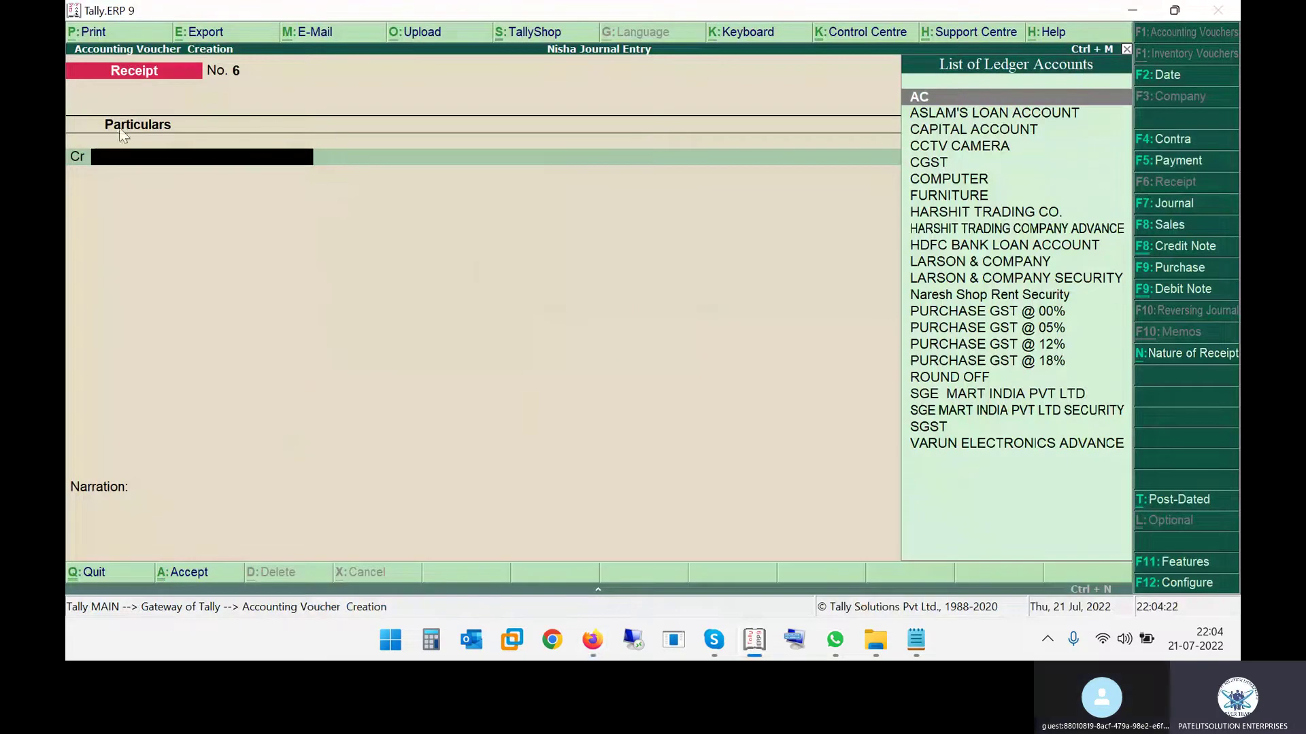
key(alt+Tab)
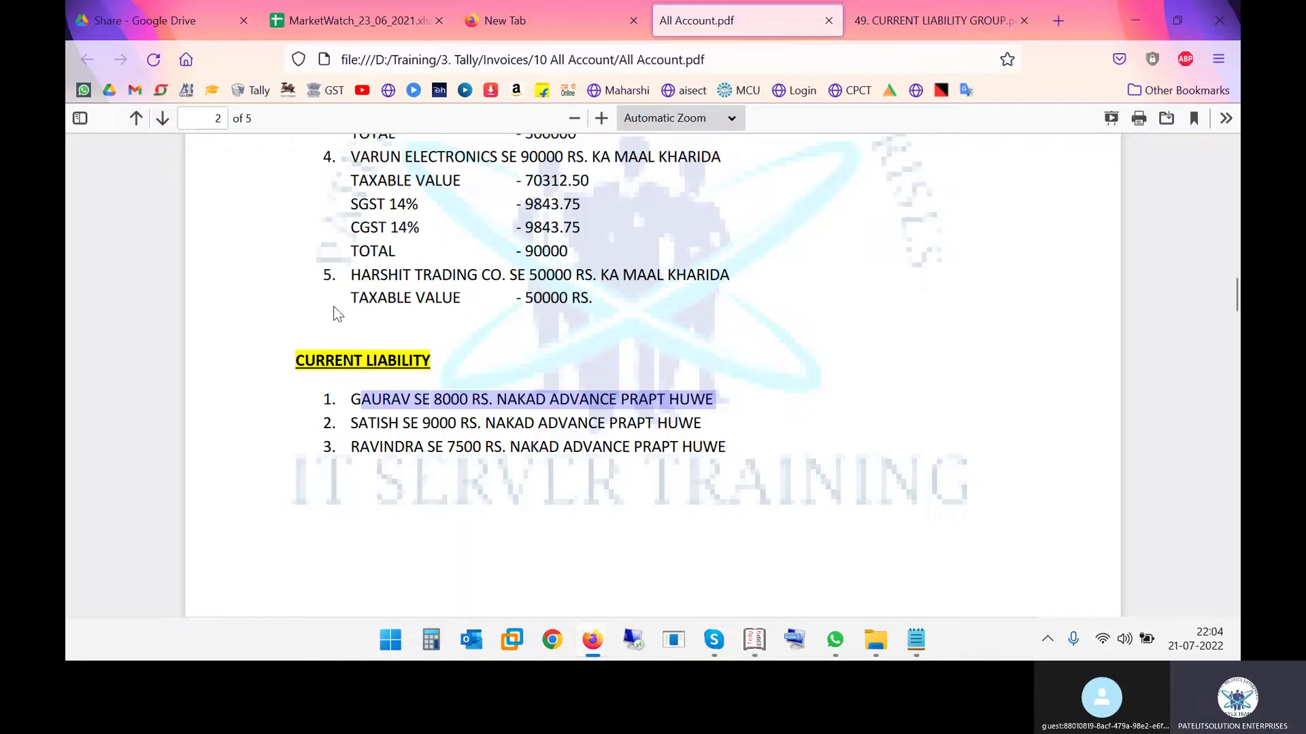
Switch to Tally and create a ledger named ADVANCE FROM plus the first payer's name, under Current Liabilities.
key(alt+Tab)
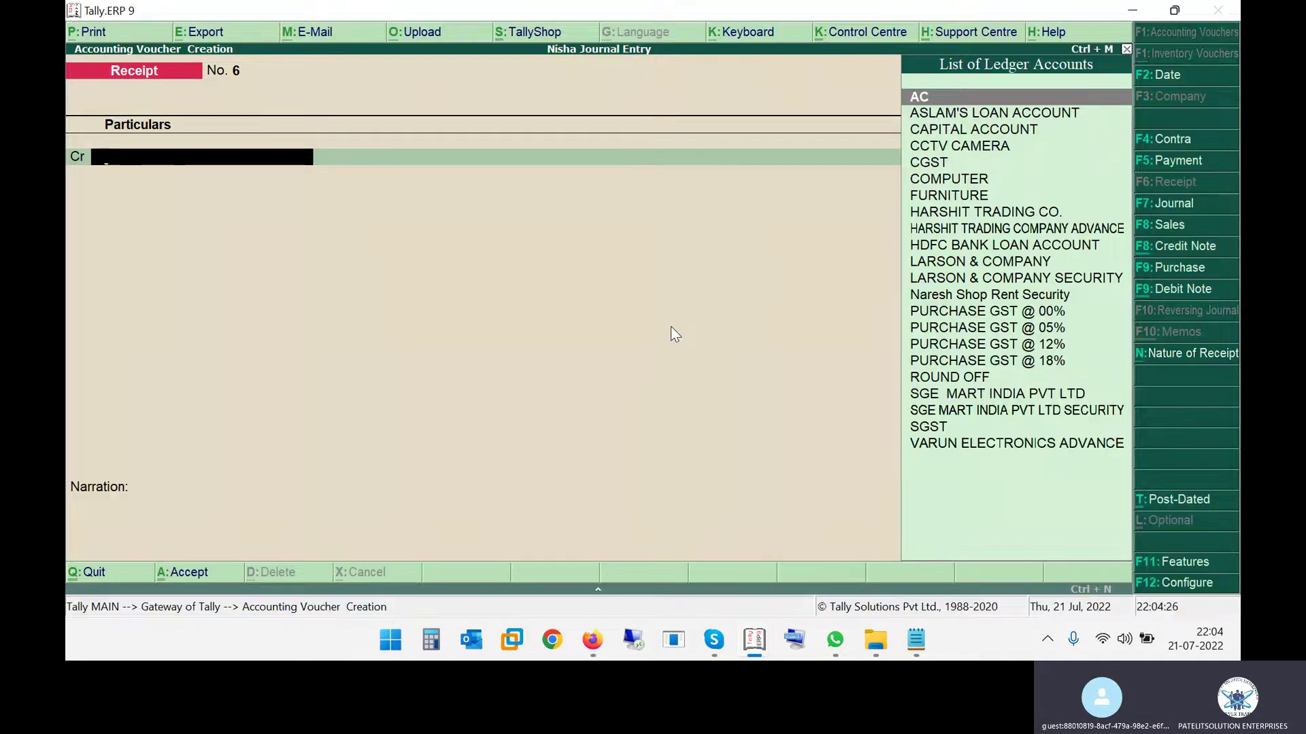
text(AD)
key(alt+c)
text(VANCE FROM GOURAV)
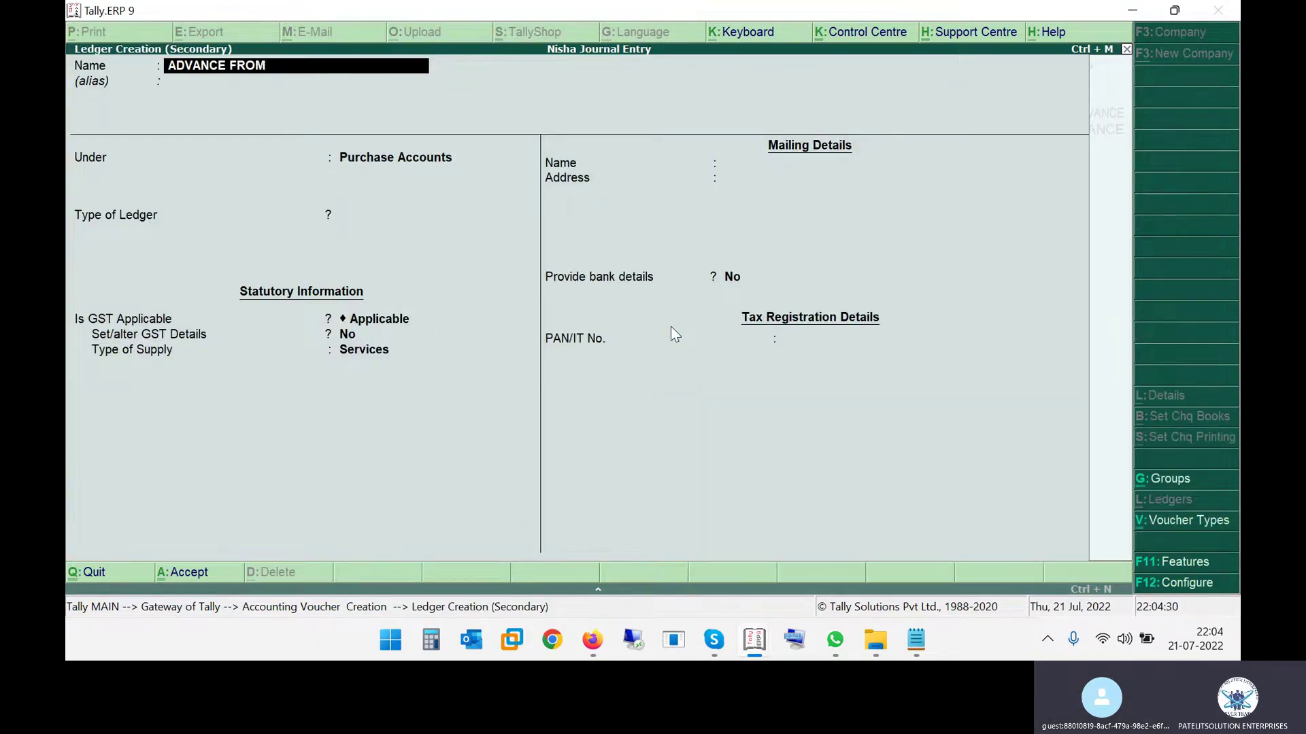
key(Return)
key(Return)
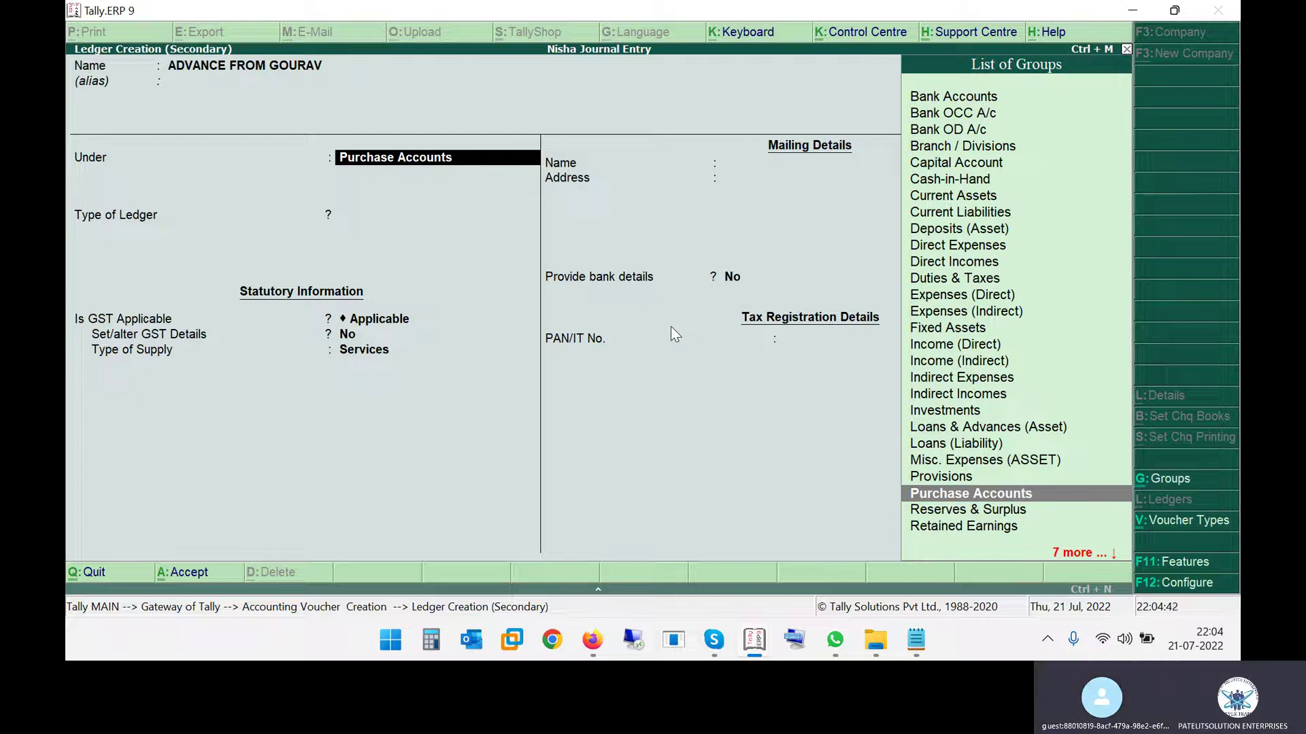
text(CU)
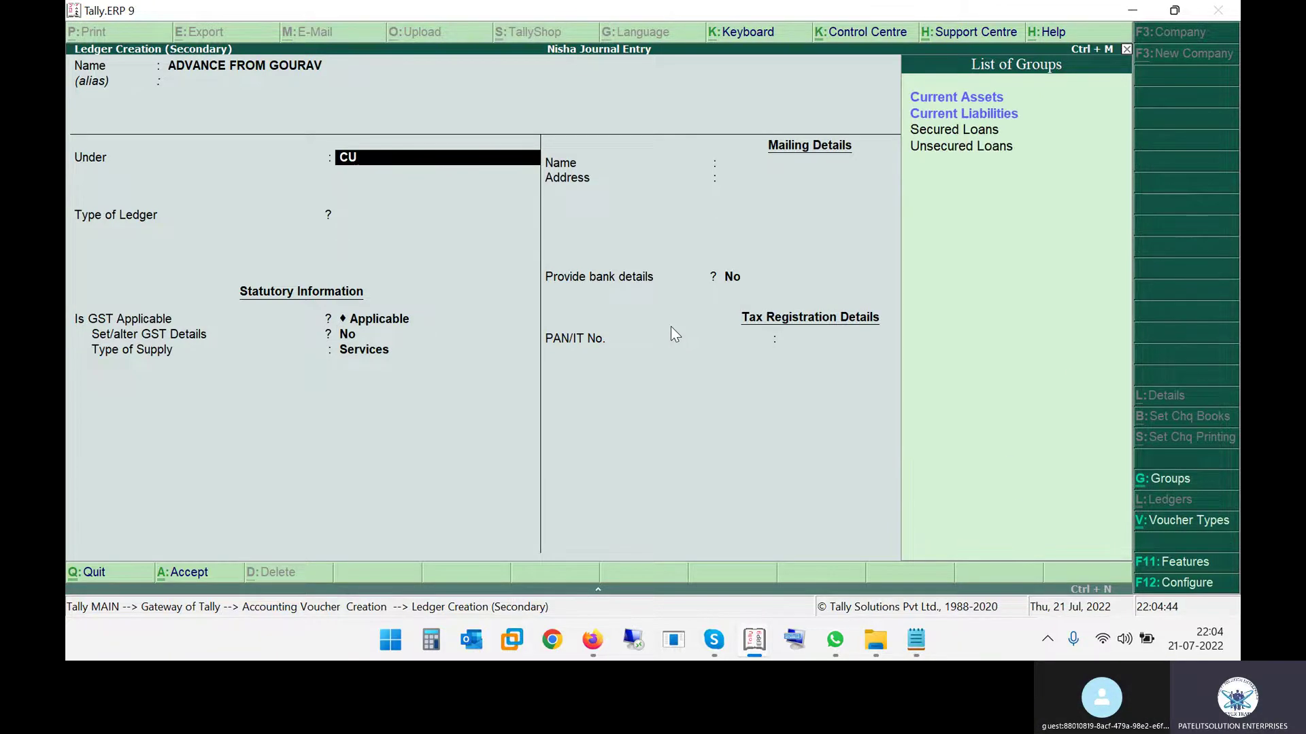
key(Down)
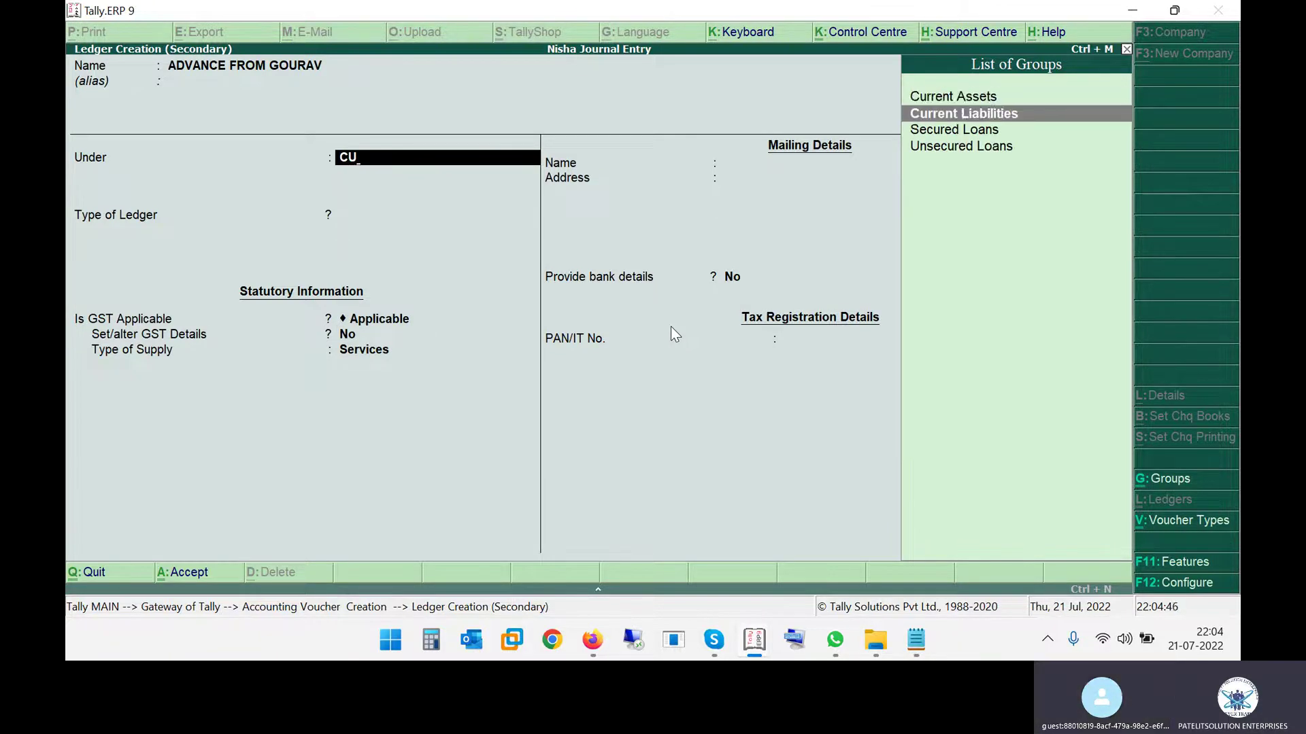
key(Return)
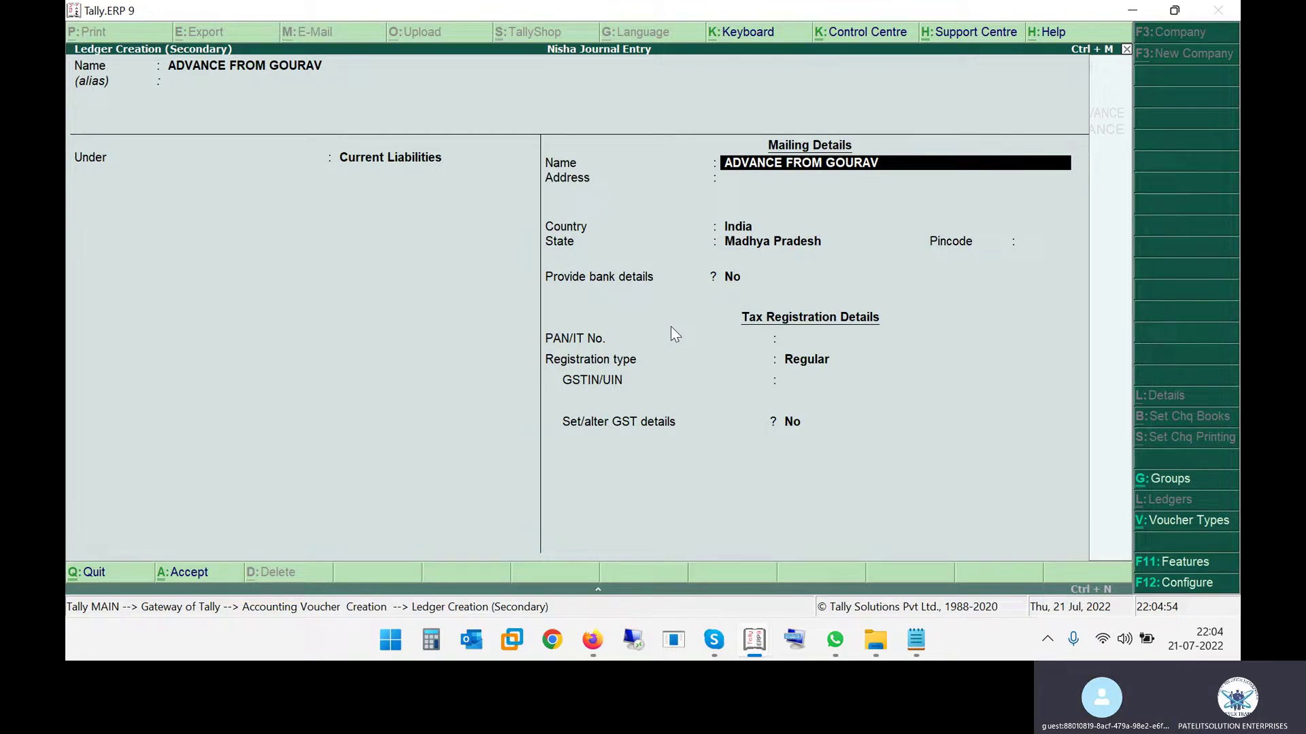
Fill in the new advance ledger's mailing address, go through its bank and tax registration details, and save it.
key(Return)
text(BHOPAL)
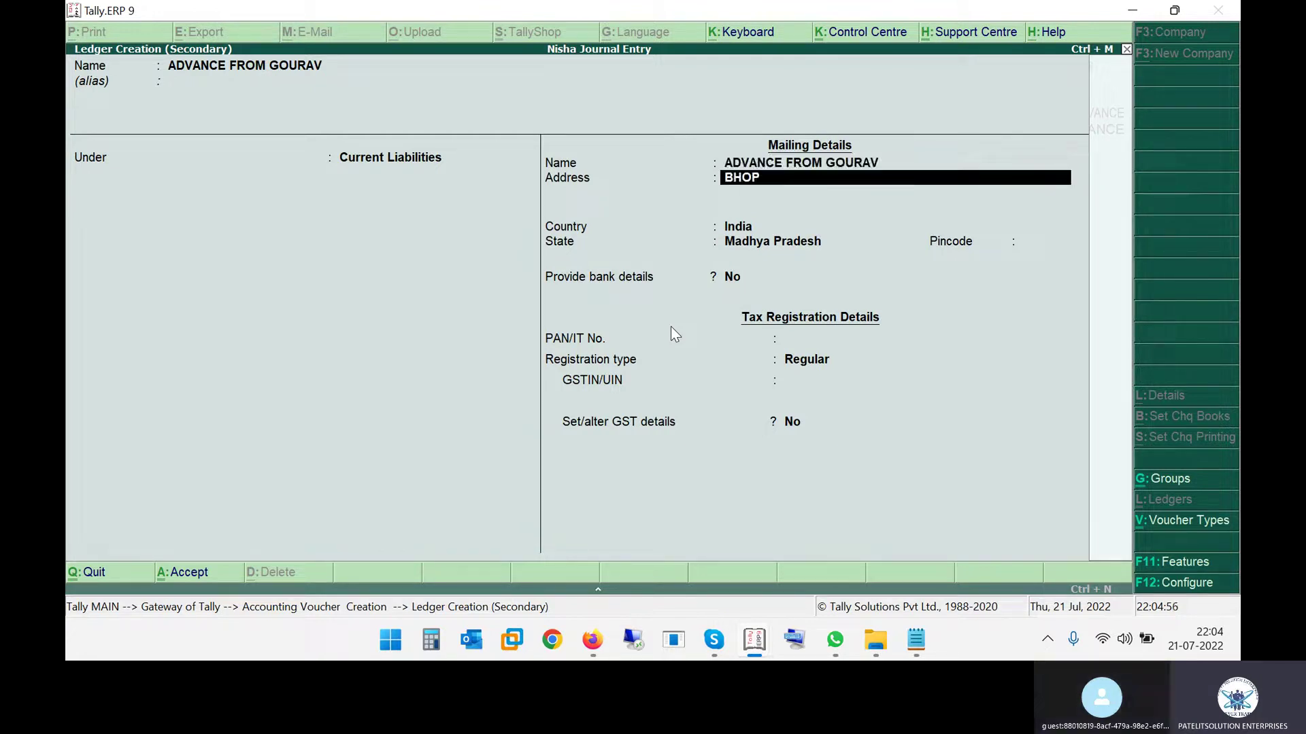
key(Return)
key(Return)
key(Return)
key(Return)
key(Return)
key(Return)
key(Return)
key(BackSpace)
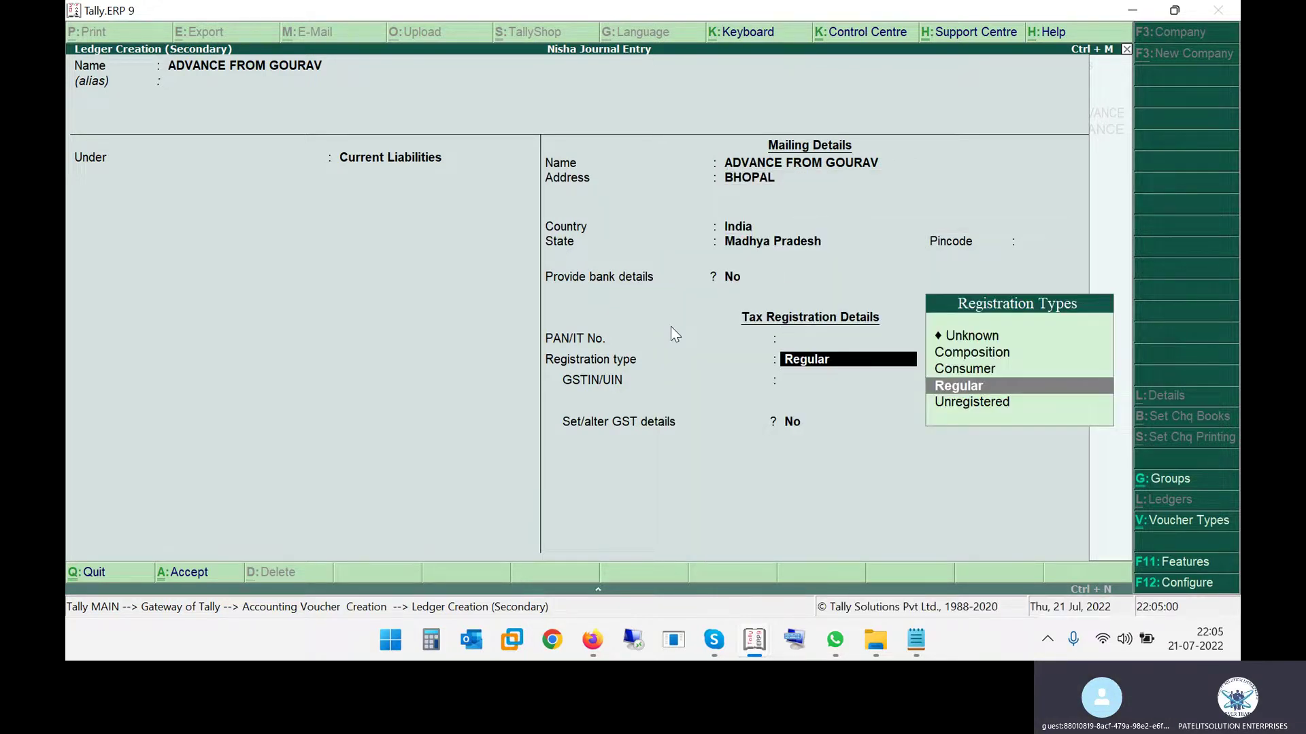
key(Up)
key(Return)
key(Return)
key(Return)
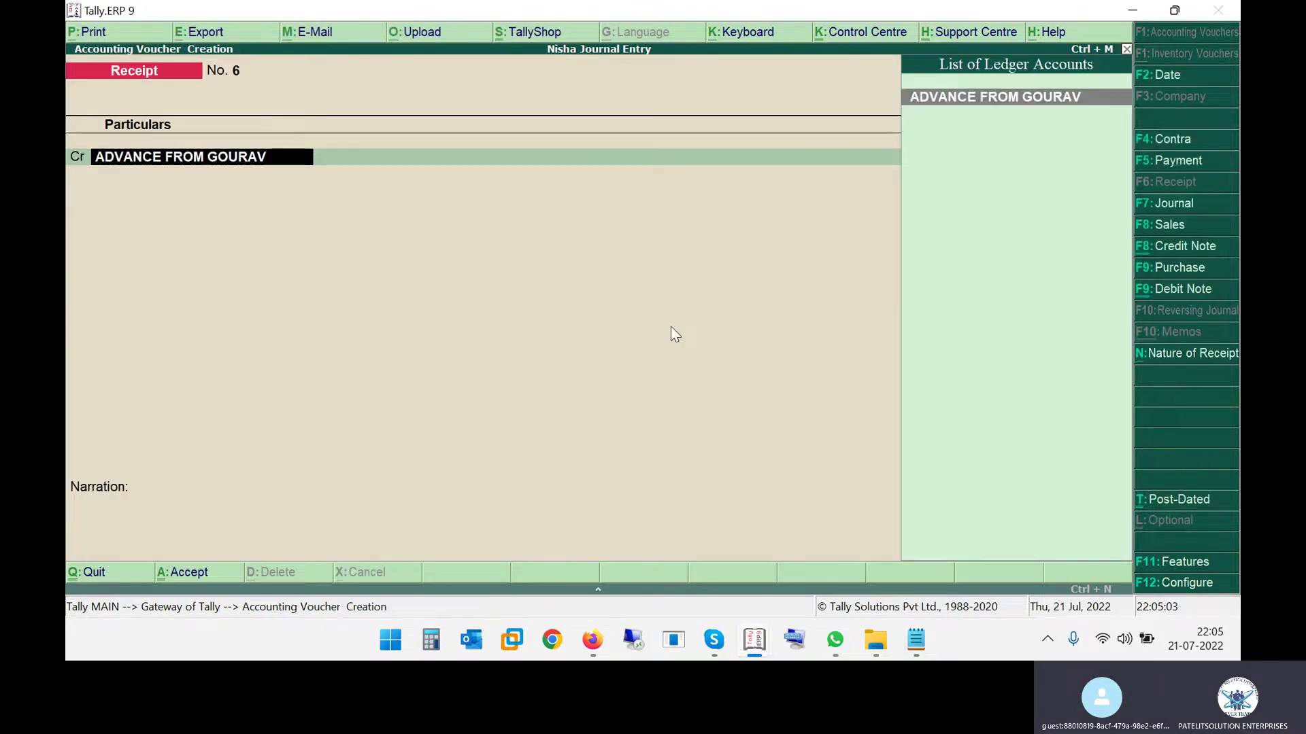
Credit the first payer's advance ledger with 8000 in the Receipt voucher, checking the amount in All Account.pdf.
key(Return)
key(alt+Tab)
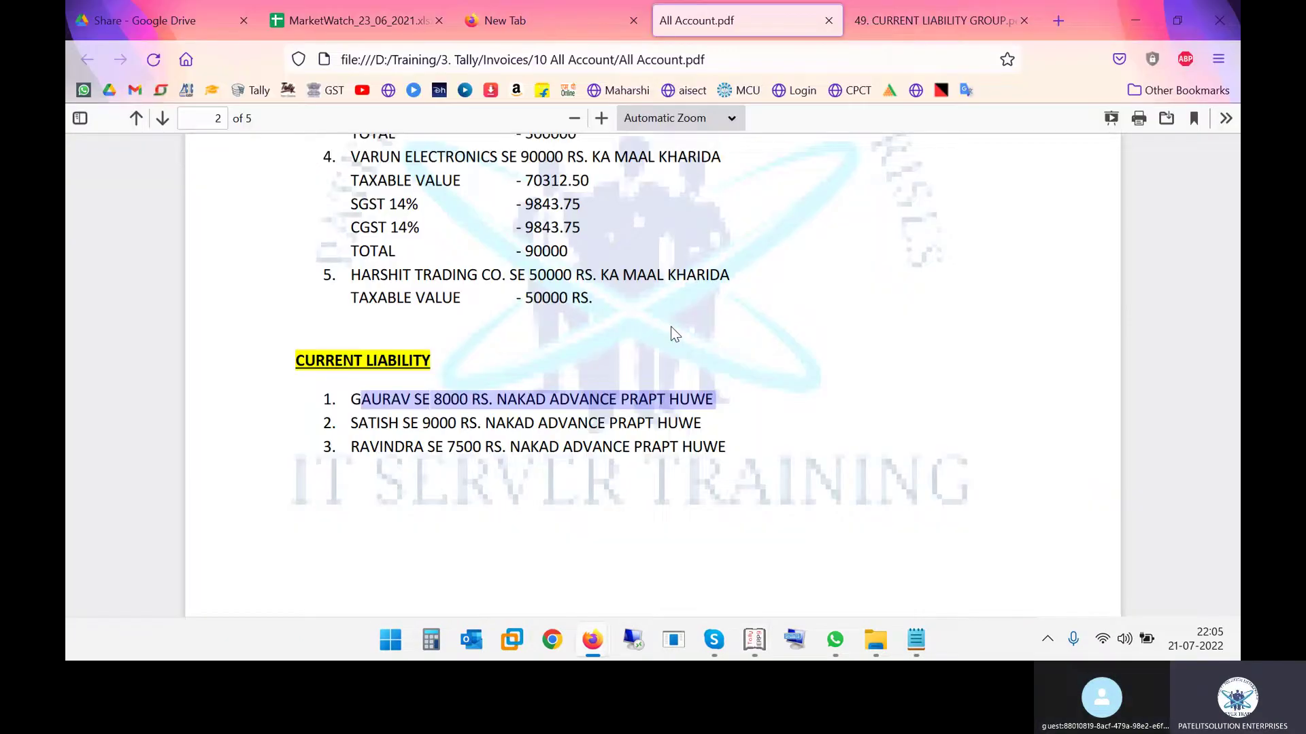
key(alt+Tab)
text(8,000)
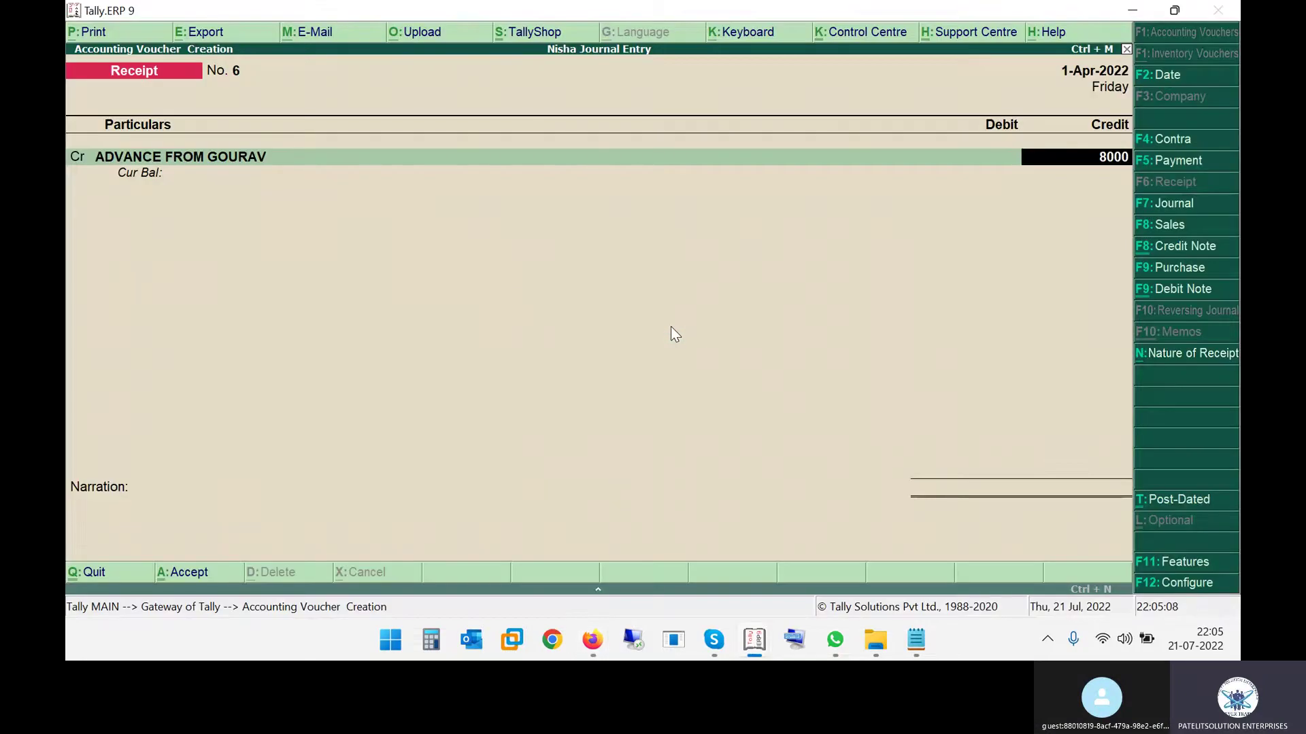
key(Return)
key(Return)
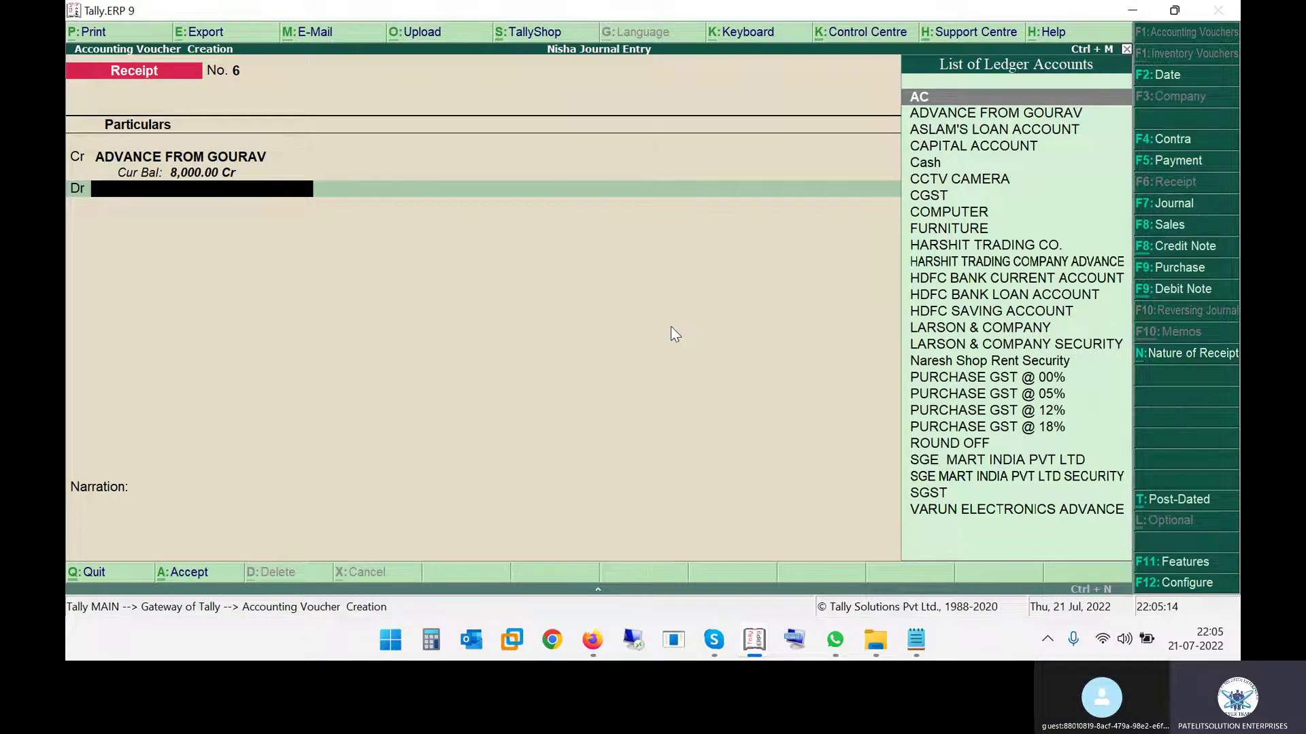
Debit Cash with 8,000, leave the narration empty and accept the Receipt voucher.
key(alt+Tab)
key(alt+Tab)
text(CASH)
key(Return)
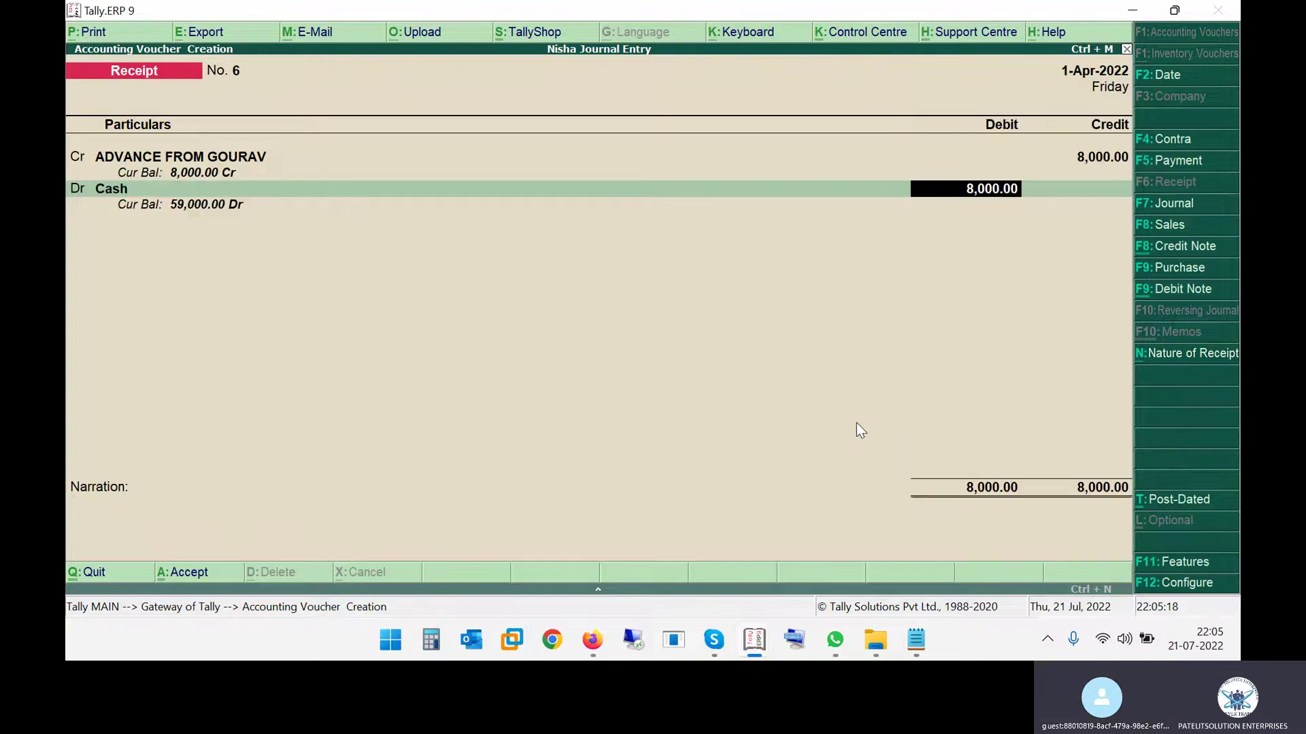
key(Return)
key(Return)
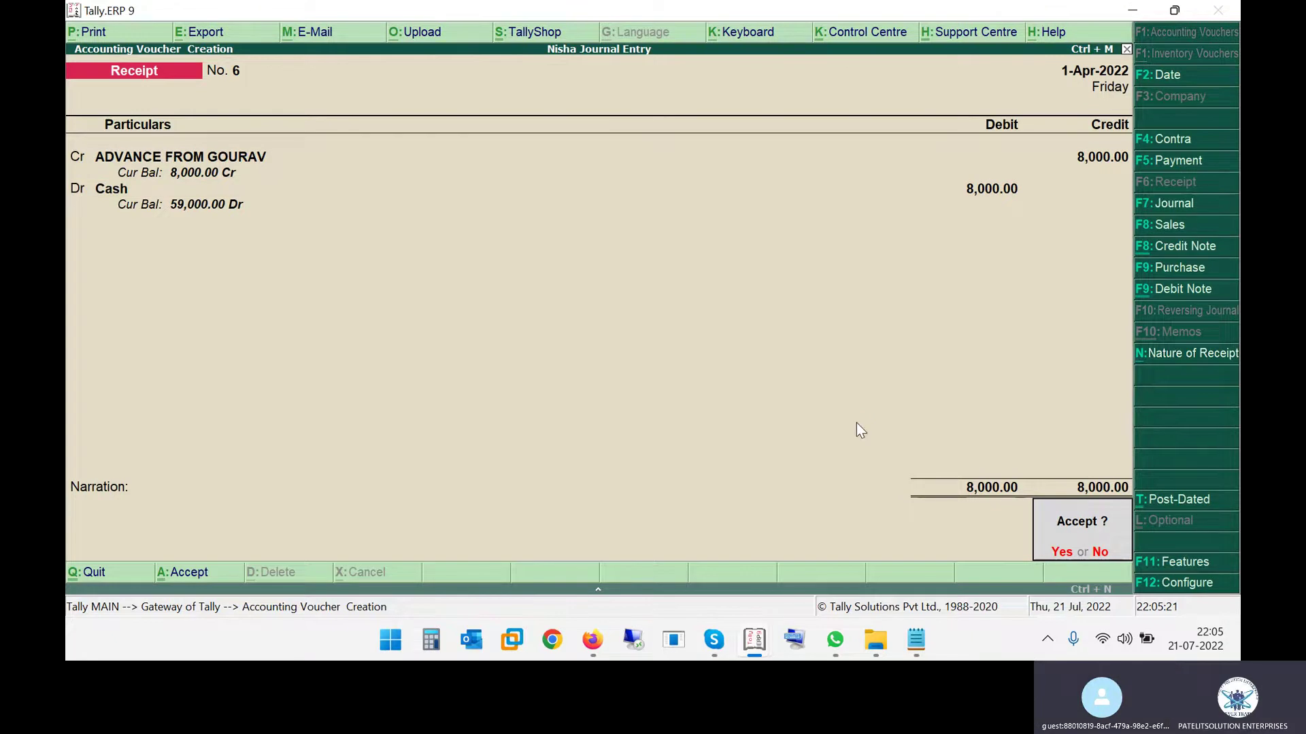
key(Return)
Switch to All Account.pdf and highlight the 9000 Rs. cash advance entry under Current Liability.
key(alt+Tab)
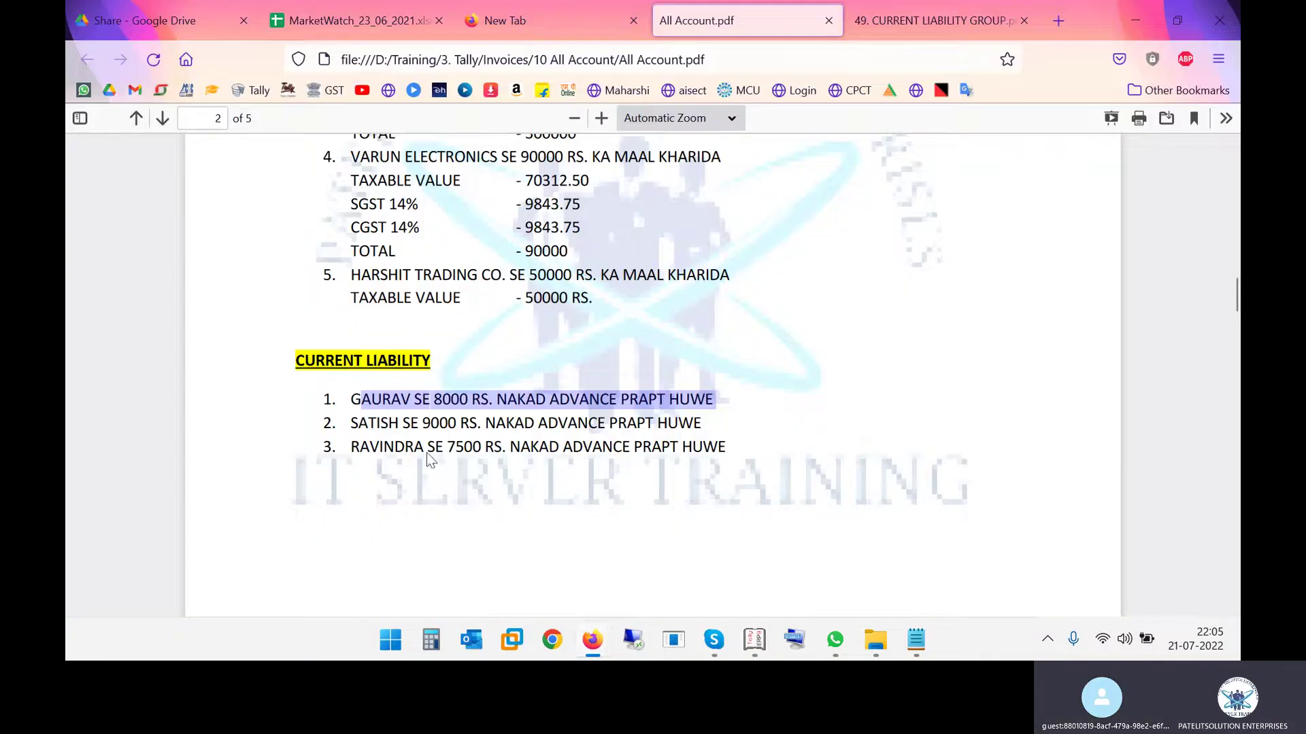
drag(368, 424, 801, 417)
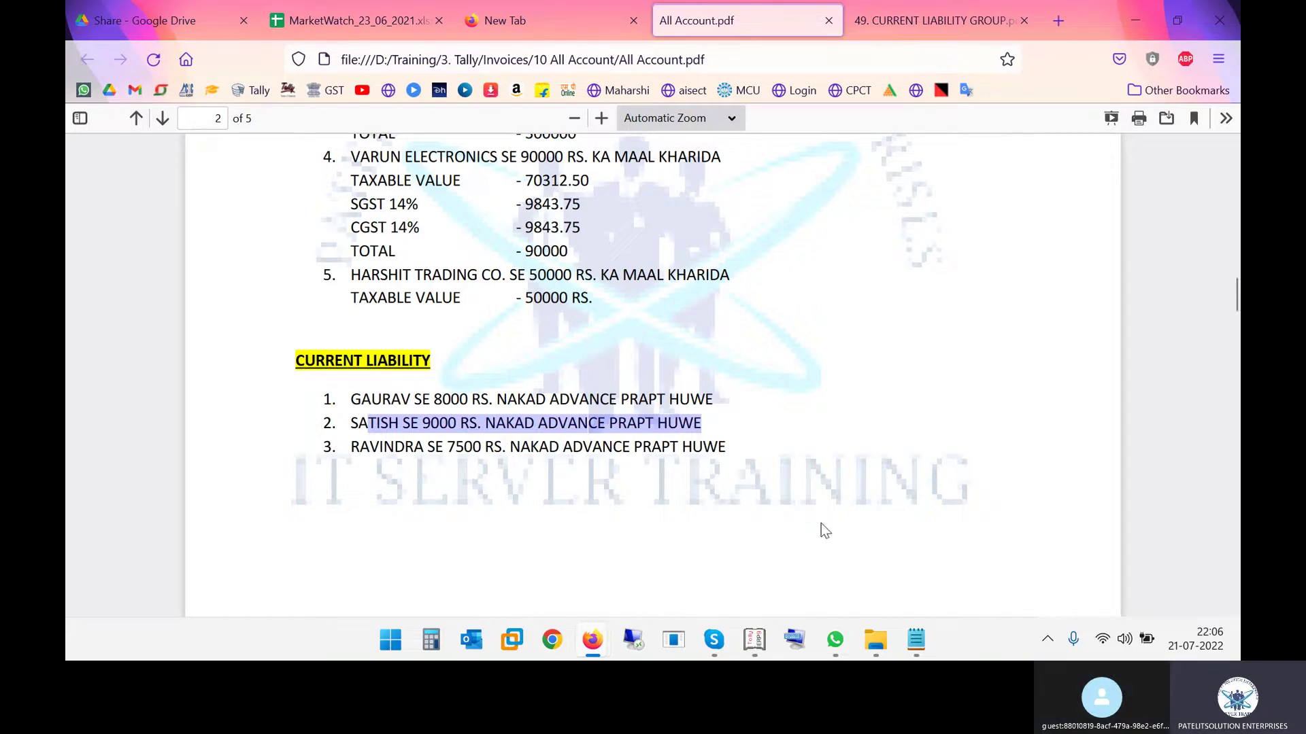
click(369, 425)
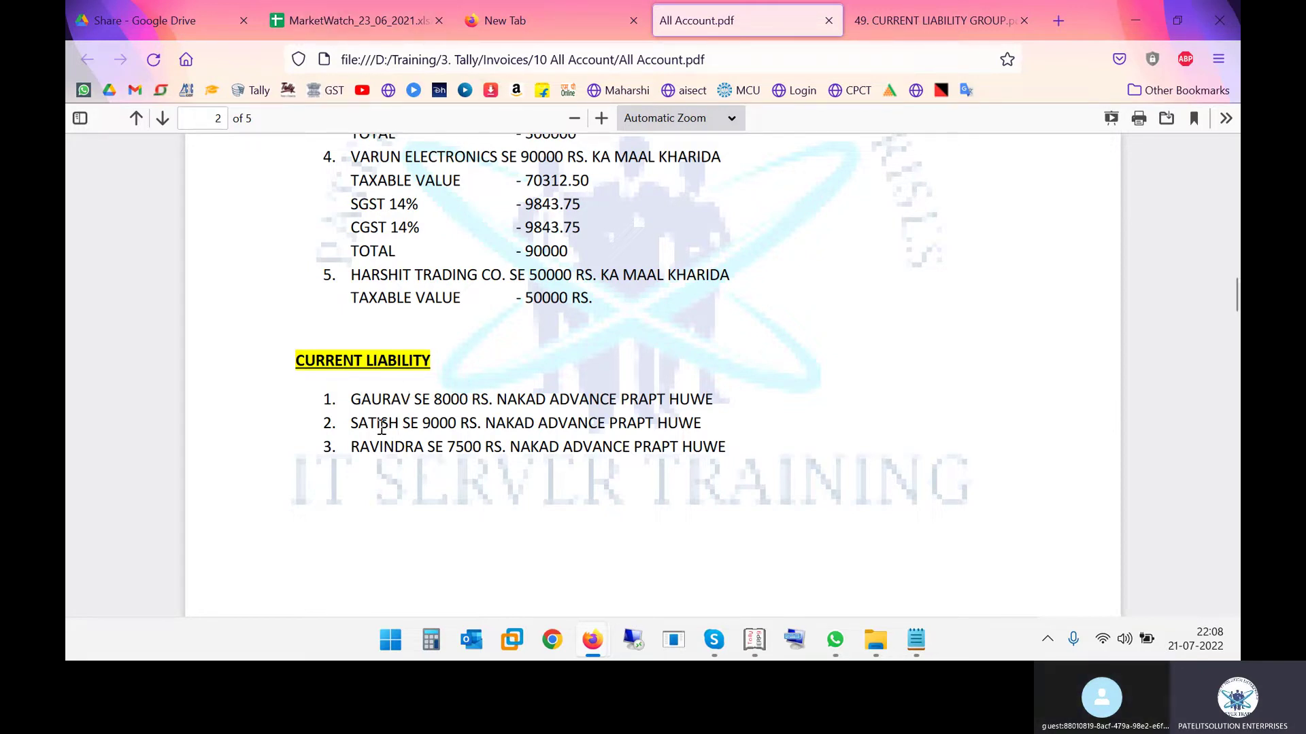
drag(359, 421, 431, 423)
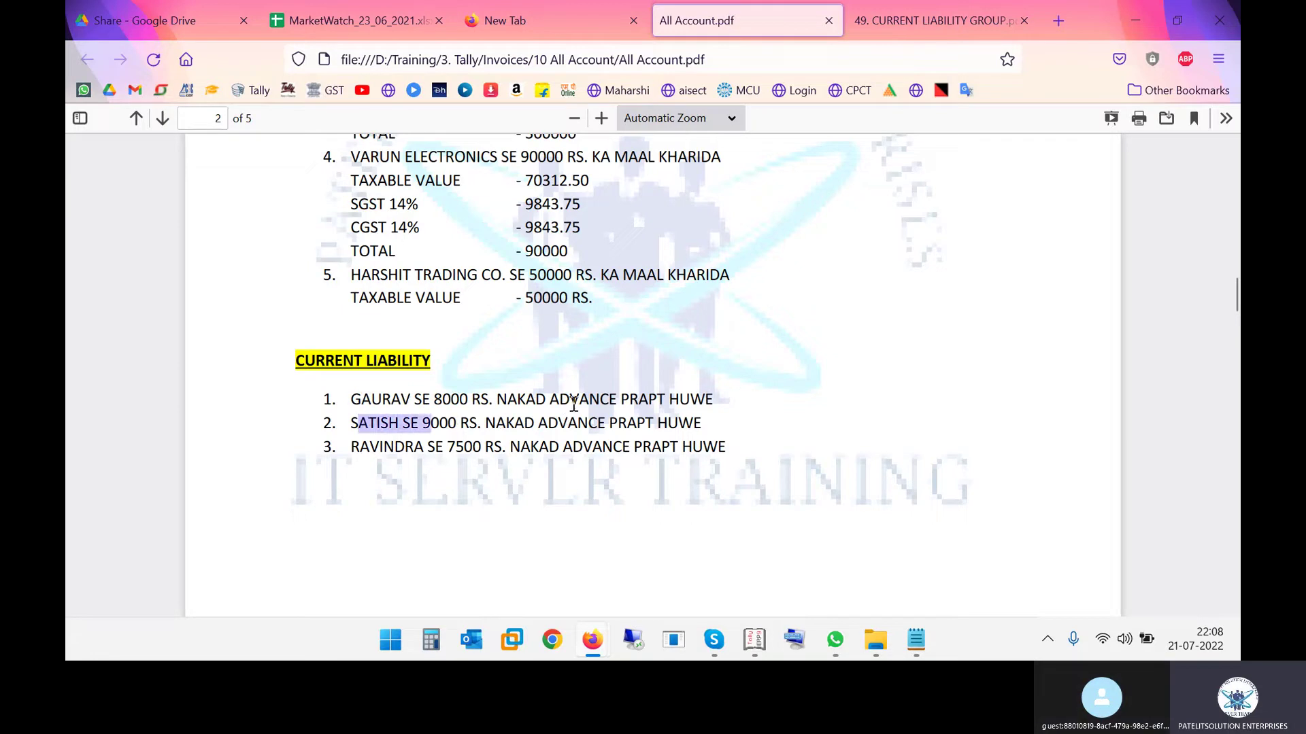
Switch to Tally and create a ledger named ADVANCE FROM plus the second payer's name, under Current Liabilities.
key(alt+Tab)
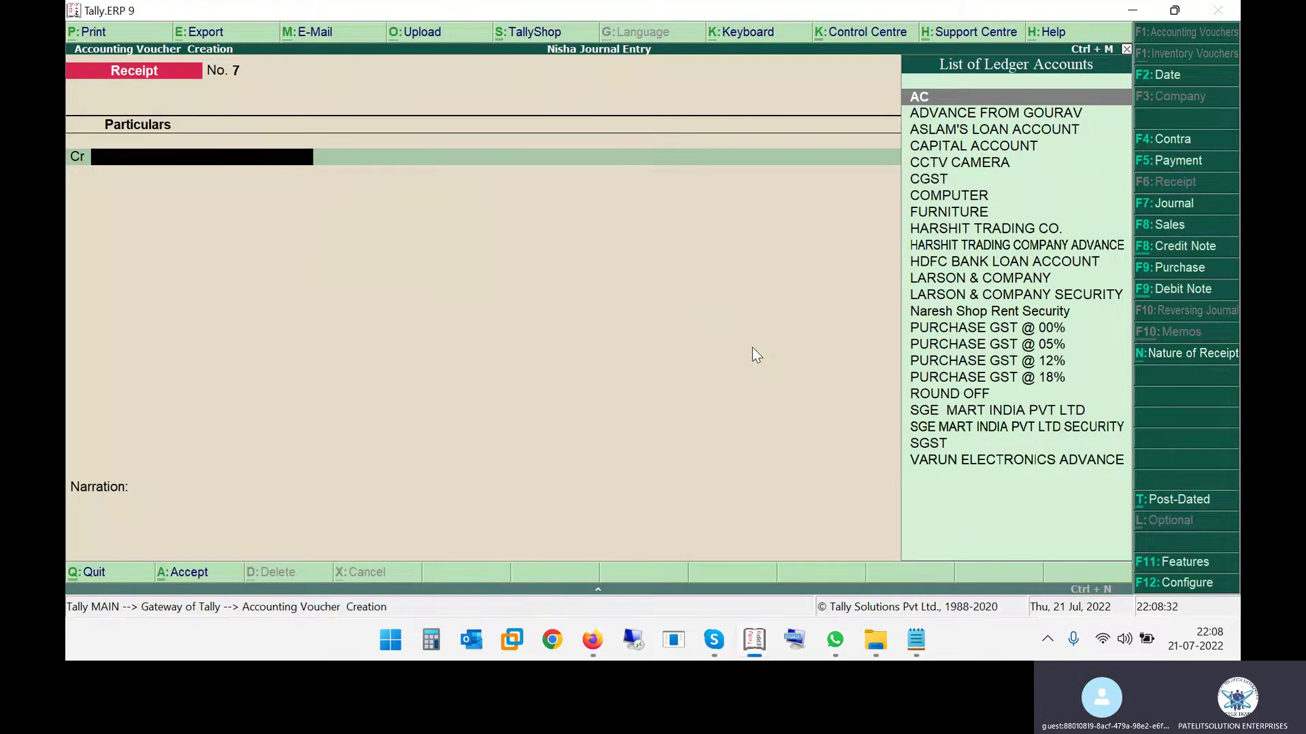
key(alt+c)
text(ADVANCE)
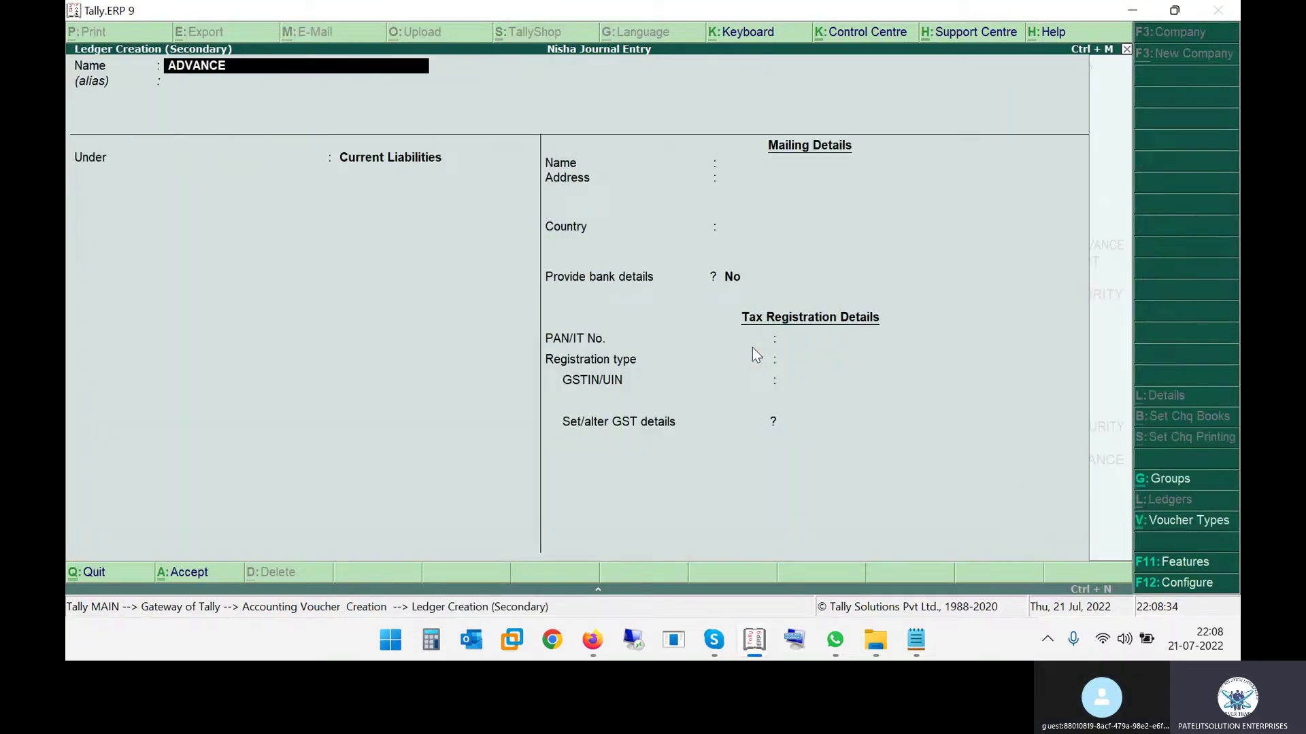
text( FROM SATISH)
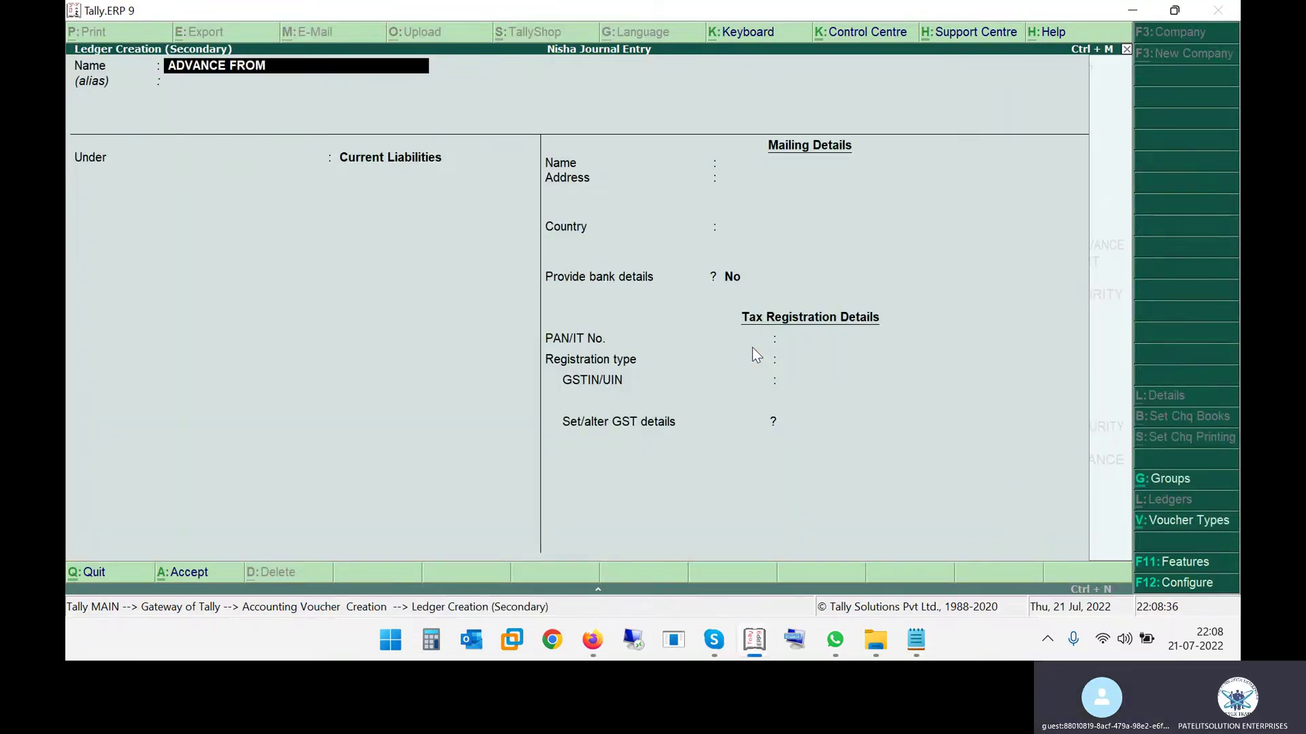
key(Return)
key(Return)
key(Return)
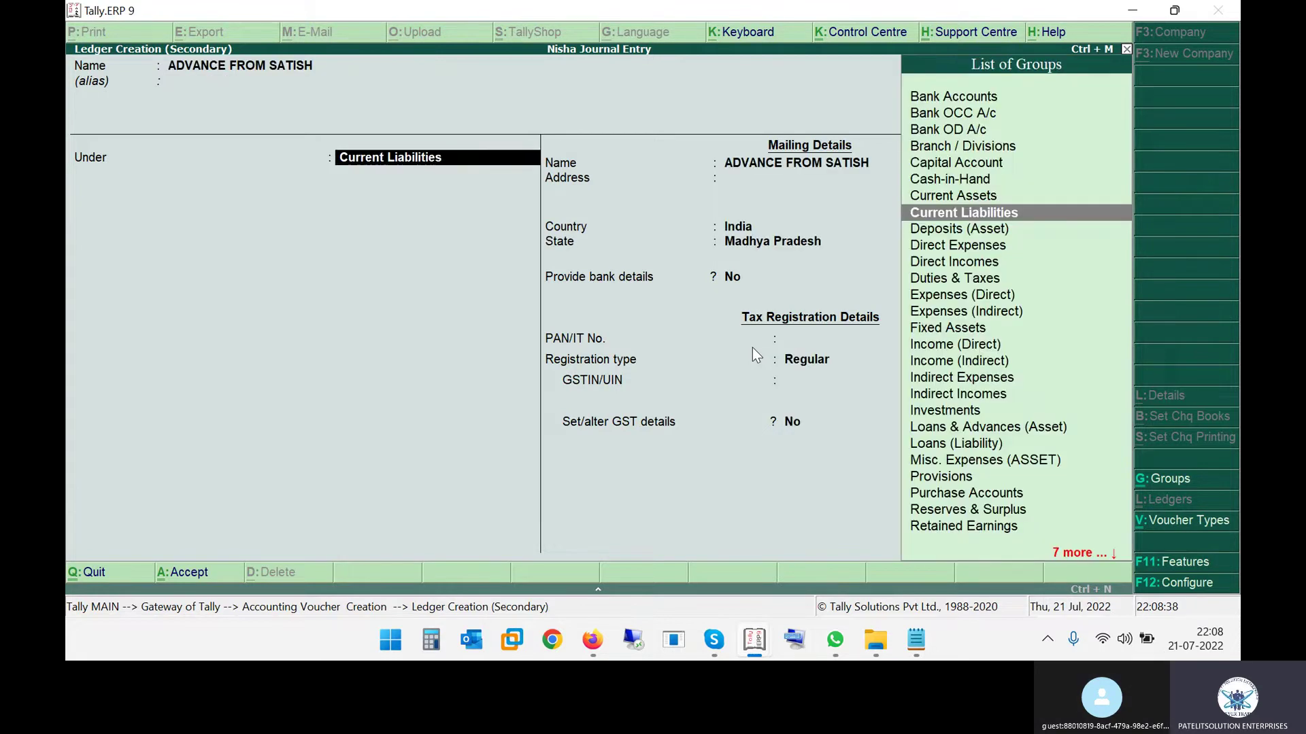
key(Return)
Leave the second advance ledger's address empty, keep India, Madhya Pradesh and Regular registration, and save the ledger.
key(Return)
key(Return)
key(Return)
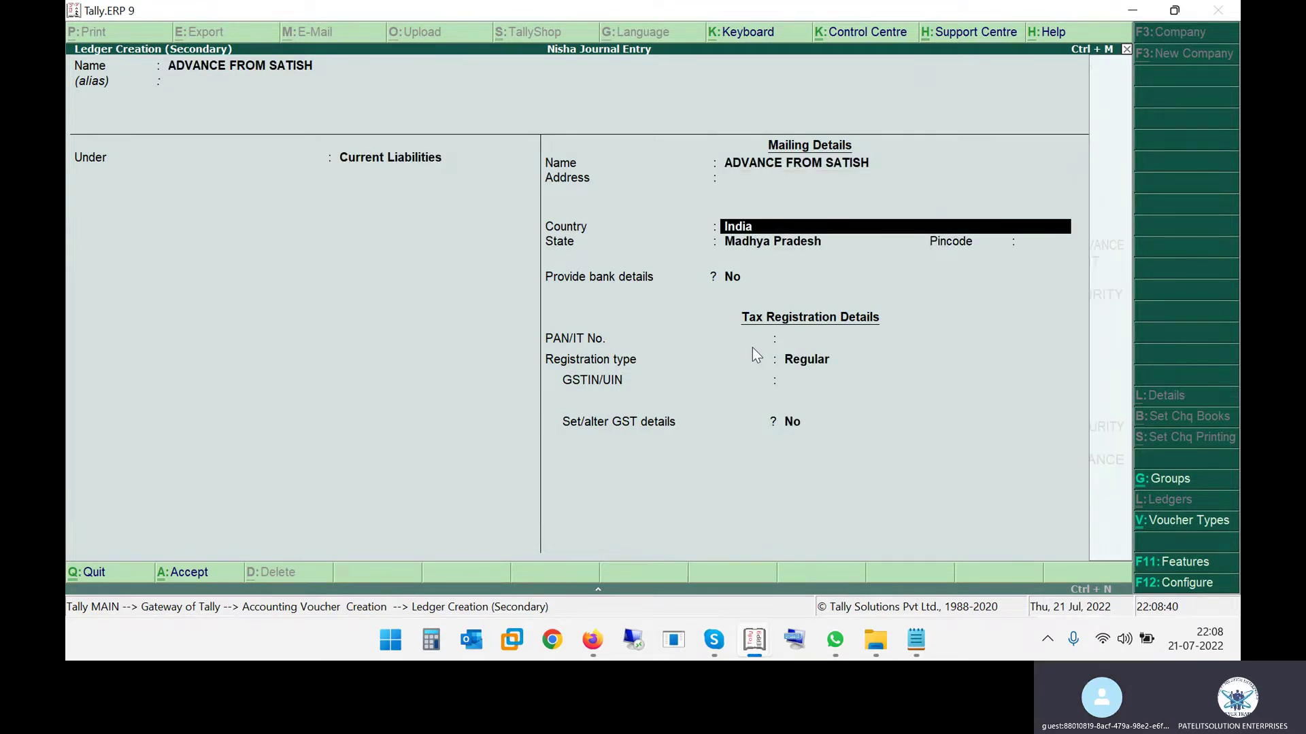
key(Return)
key(Return)
key(Return)
key(Return)
key(Return)
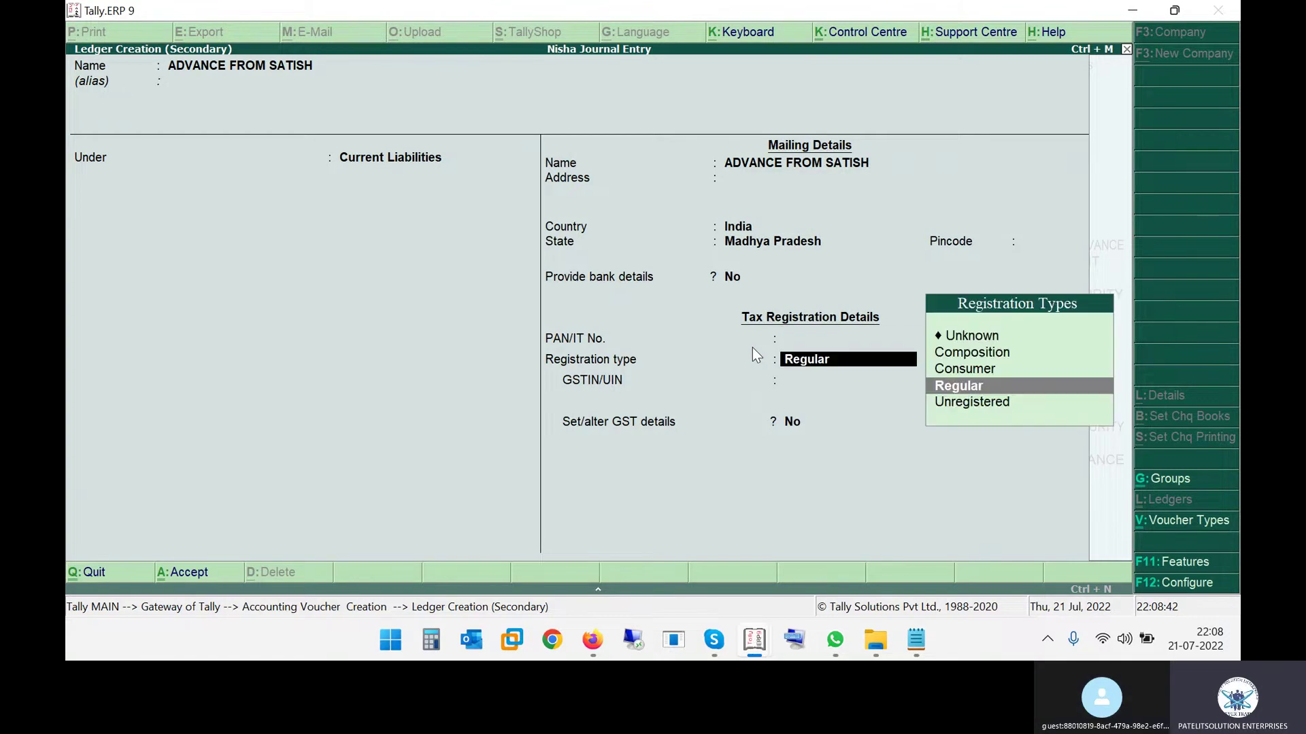
key(Return)
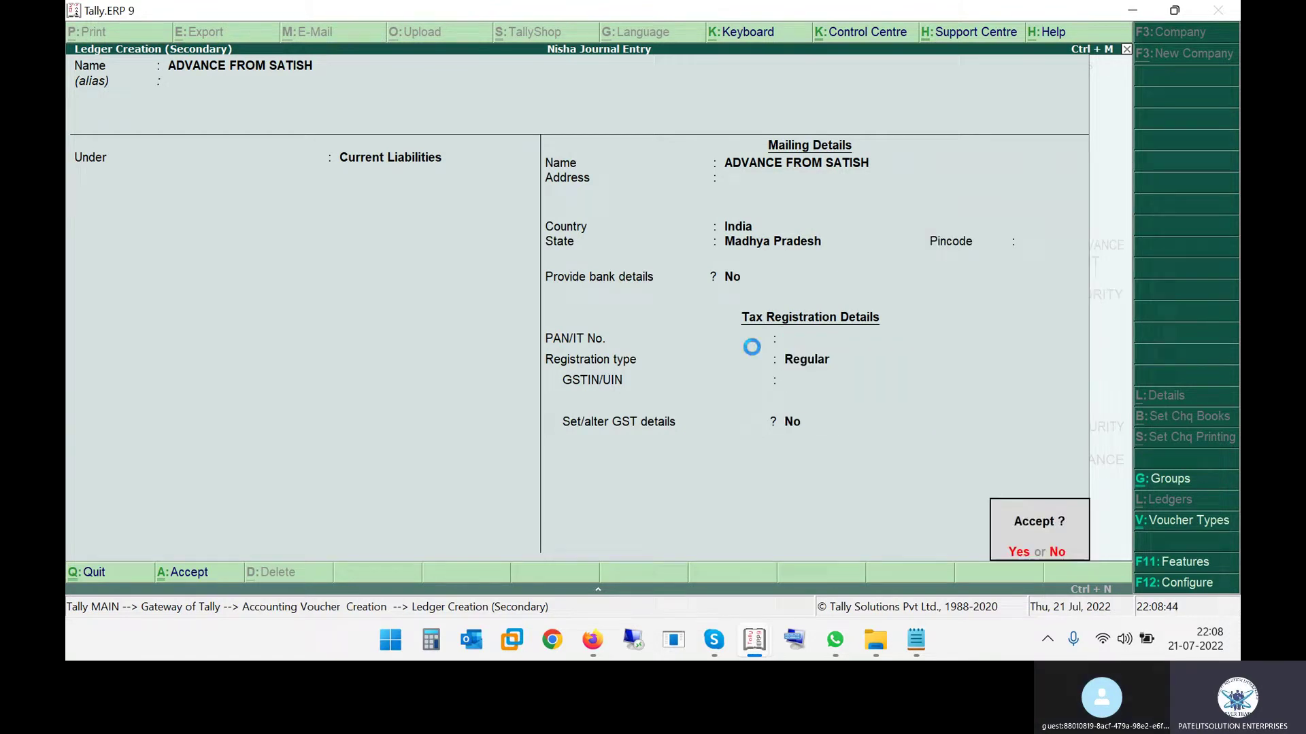
Credit the second payer's advance ledger with 9000 in the Receipt voucher, checking the amount in All Account.pdf.
key(alt+Tab)
key(alt+Tab)
text(9000)
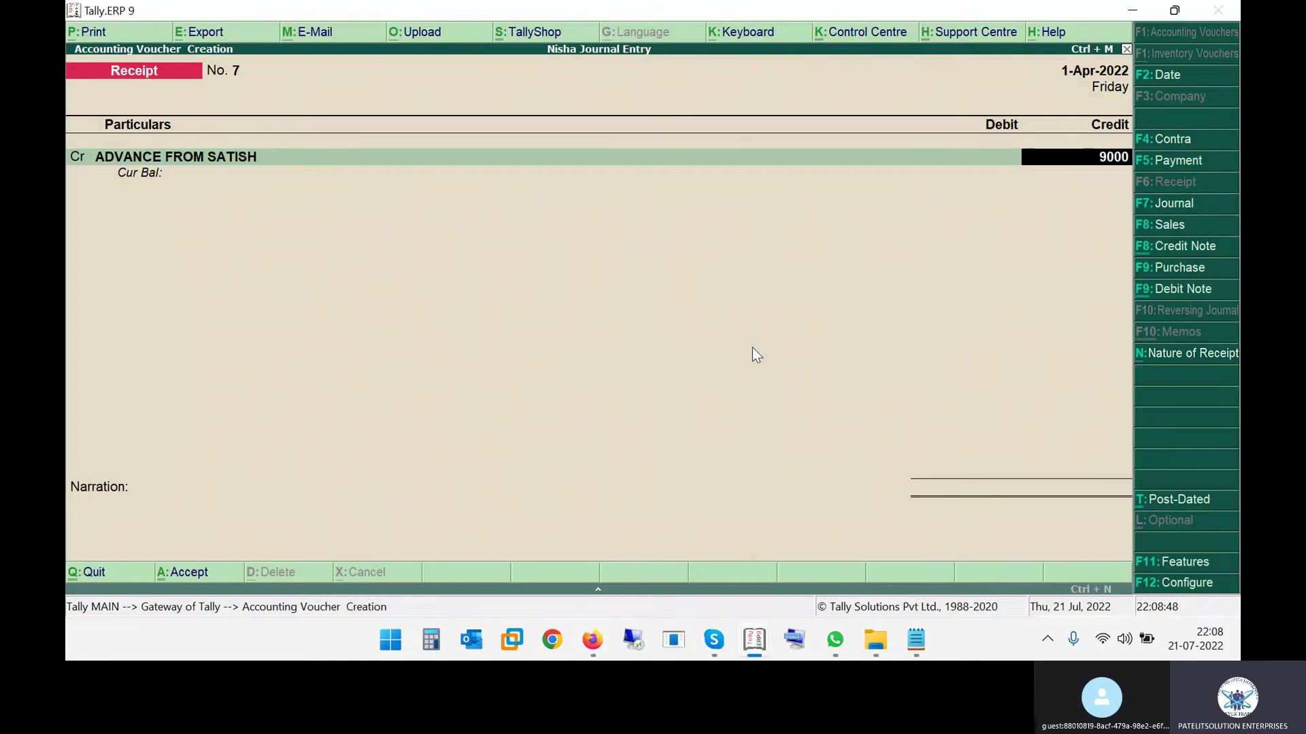
key(Return)
Debit Cash with 9,000, leave the narration empty and accept the Receipt voucher.
key(alt+Tab)
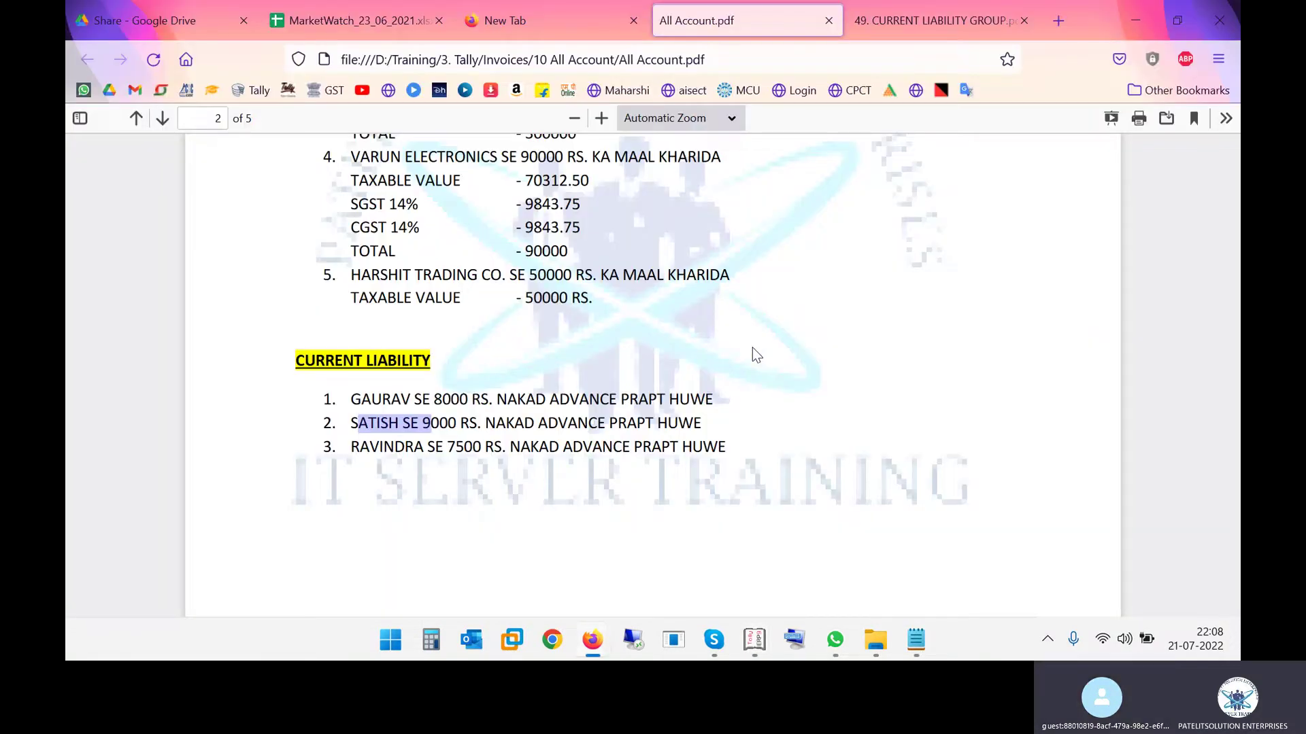
key(alt+Tab)
text(CASH)
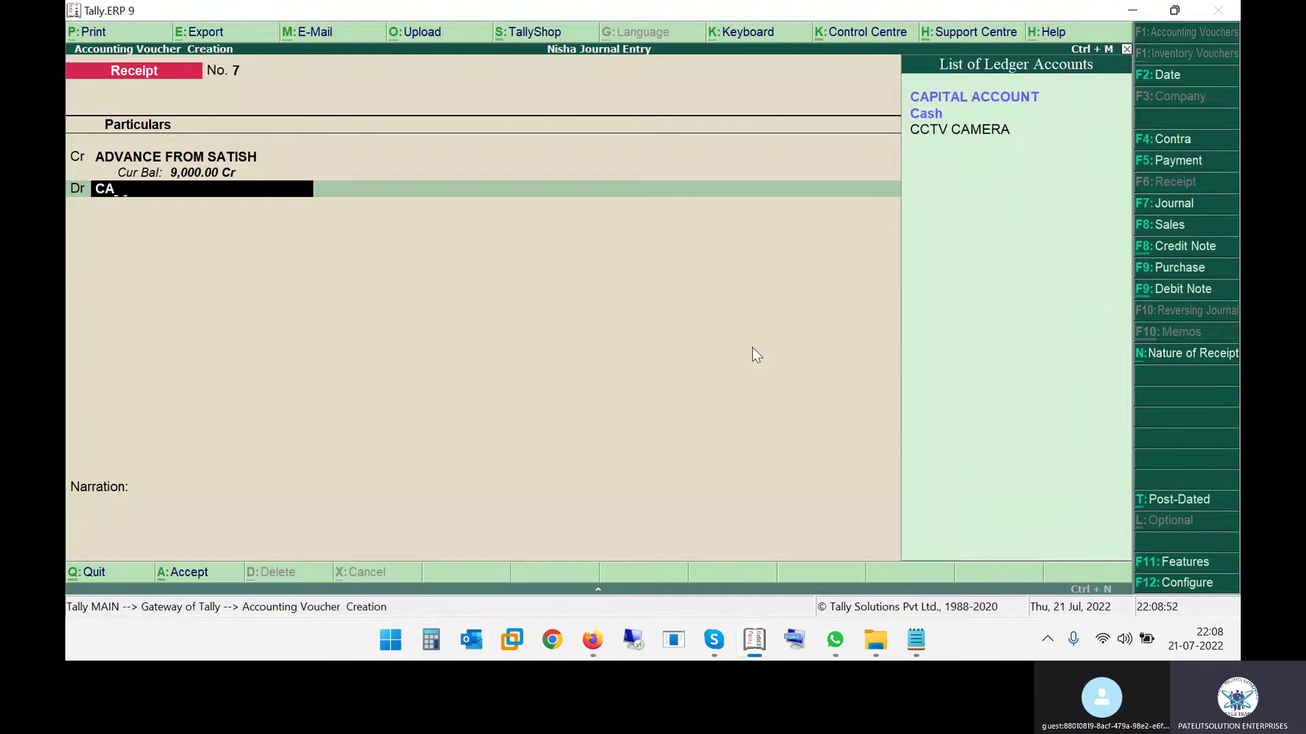
key(Return)
key(Return)
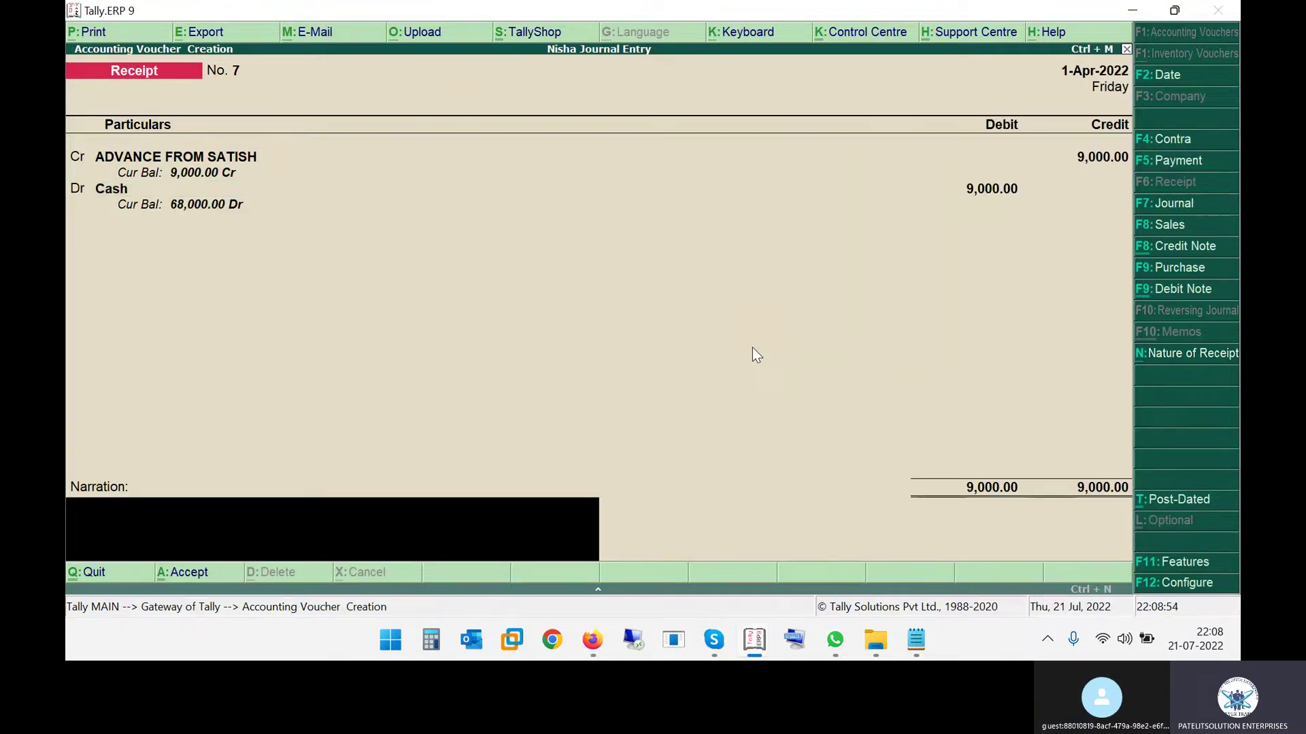
key(Return)
key(Return)
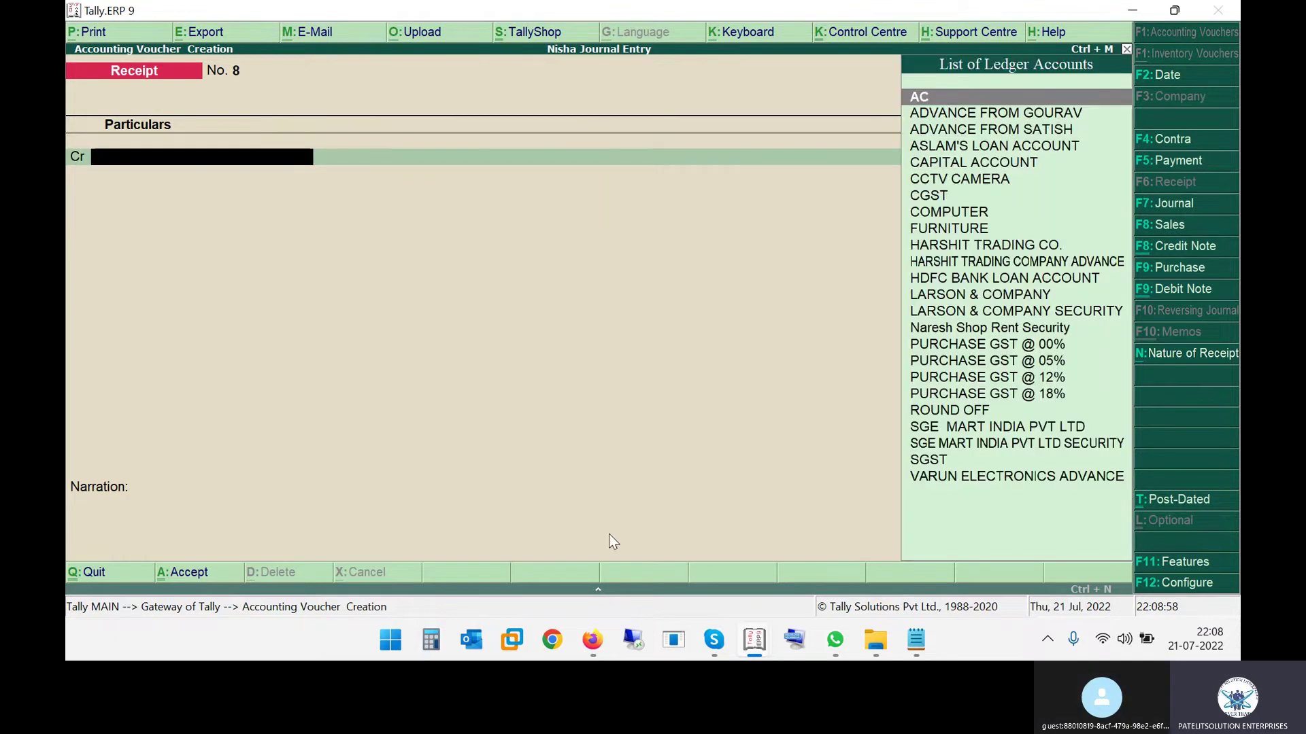
Switch to All Account.pdf and highlight the 7500 Rs. cash advance entry under Current Liability.
key(alt+Tab)
click(460, 442)
drag(378, 447, 804, 456)
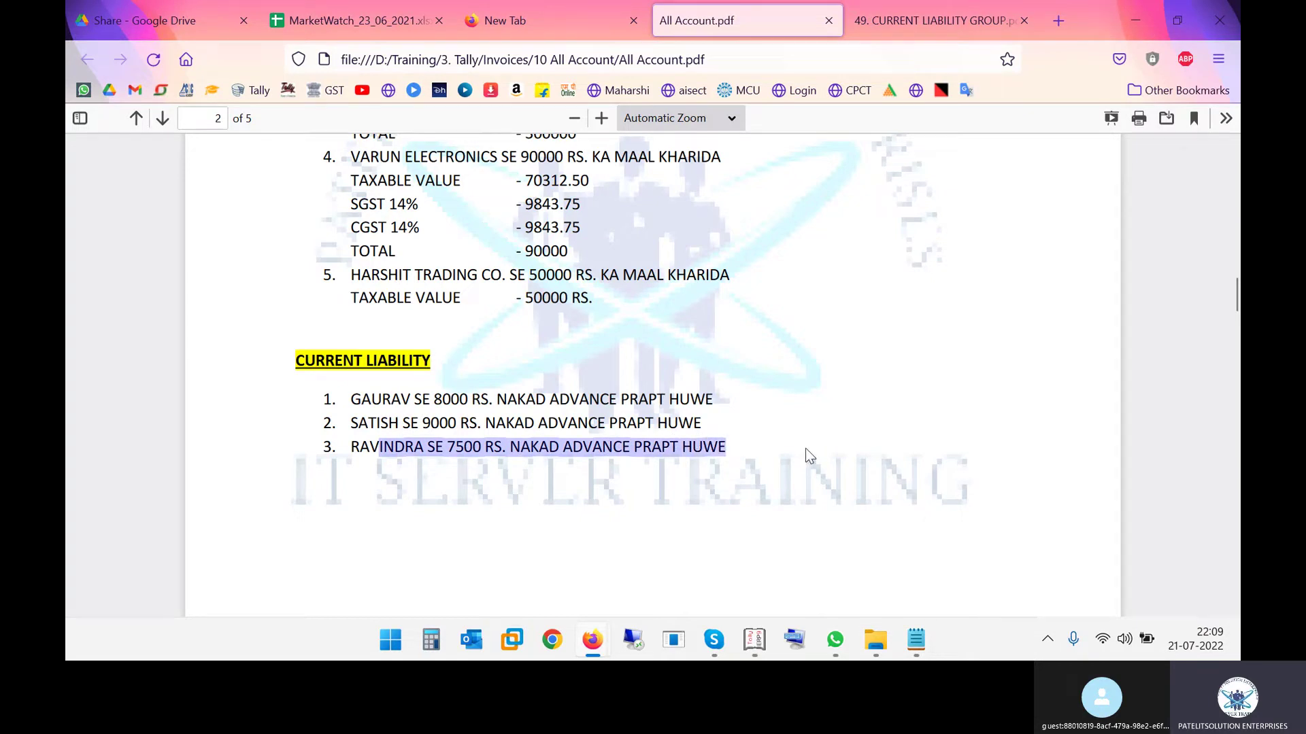
scroll(805, 448, down, 1)
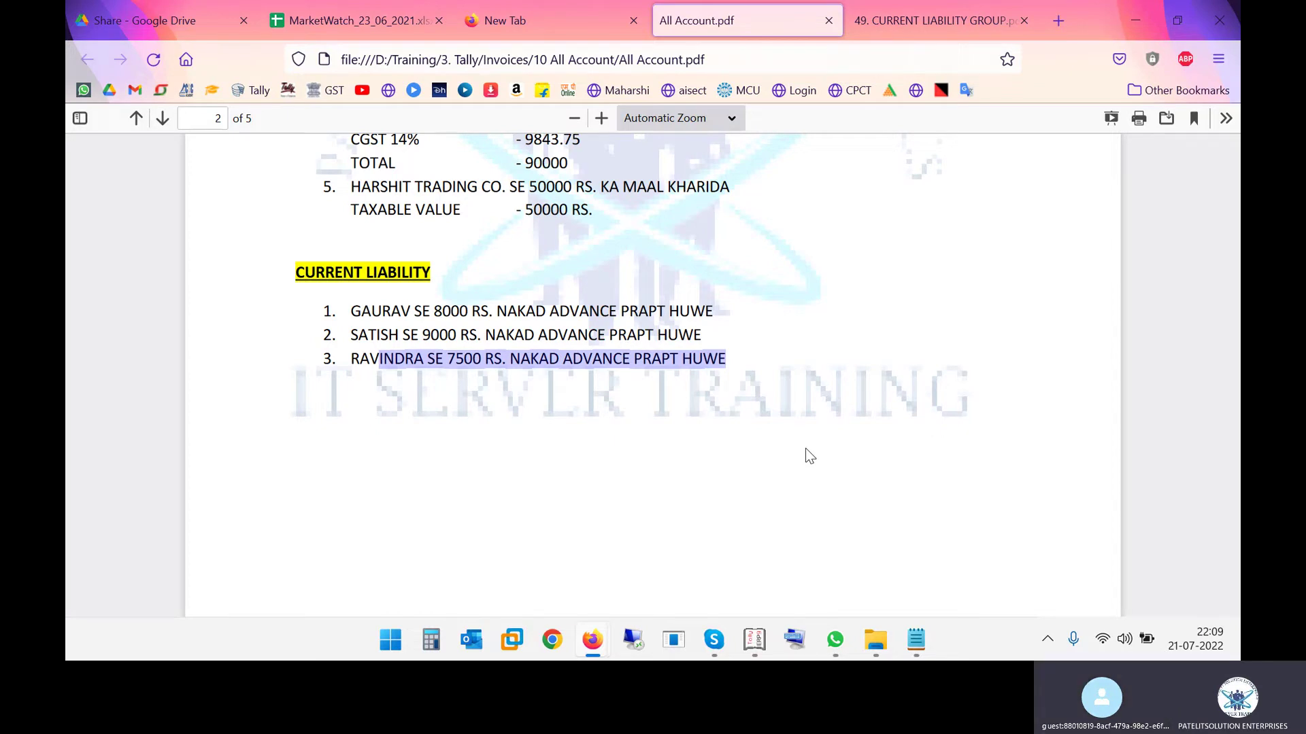
Create a ledger from the Tally Receipt voucher, named ADVANCE FROM plus the third payer's name as given in All Account.pdf.
key(alt+Tab)
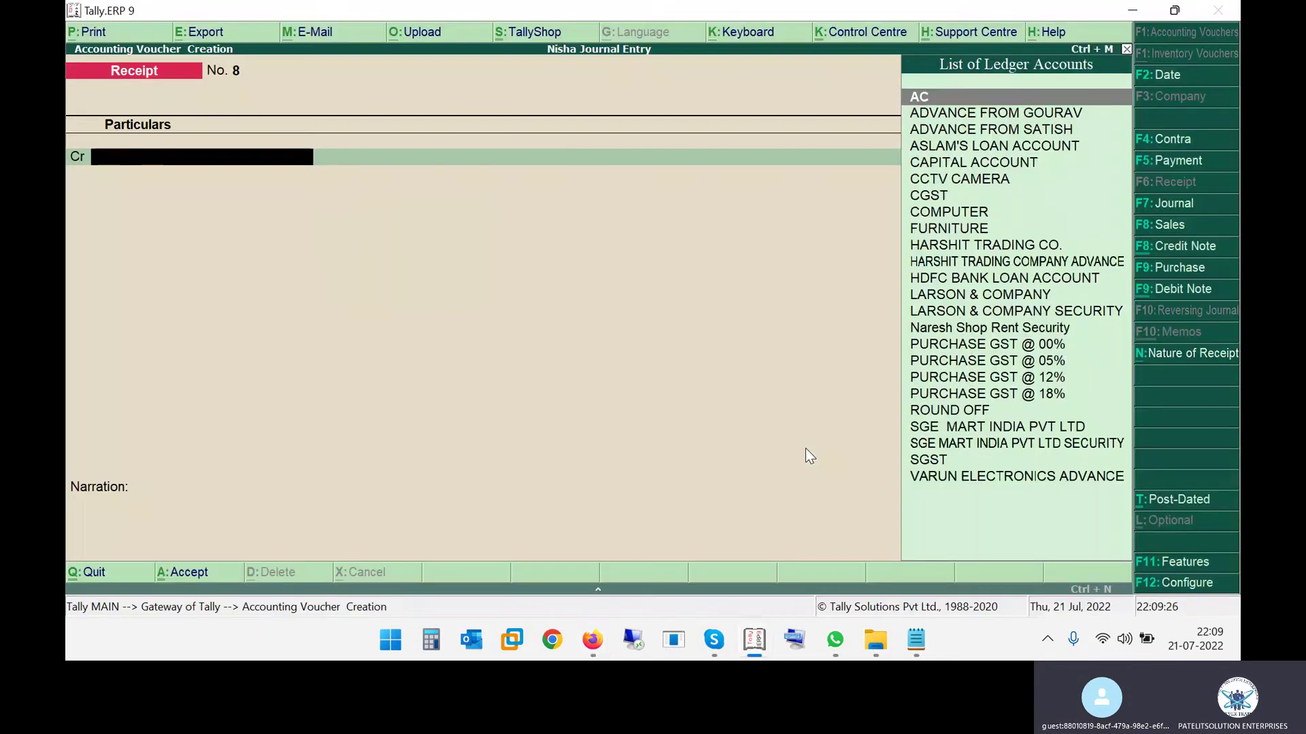
key(alt+c)
text(ADVANCE FROM)
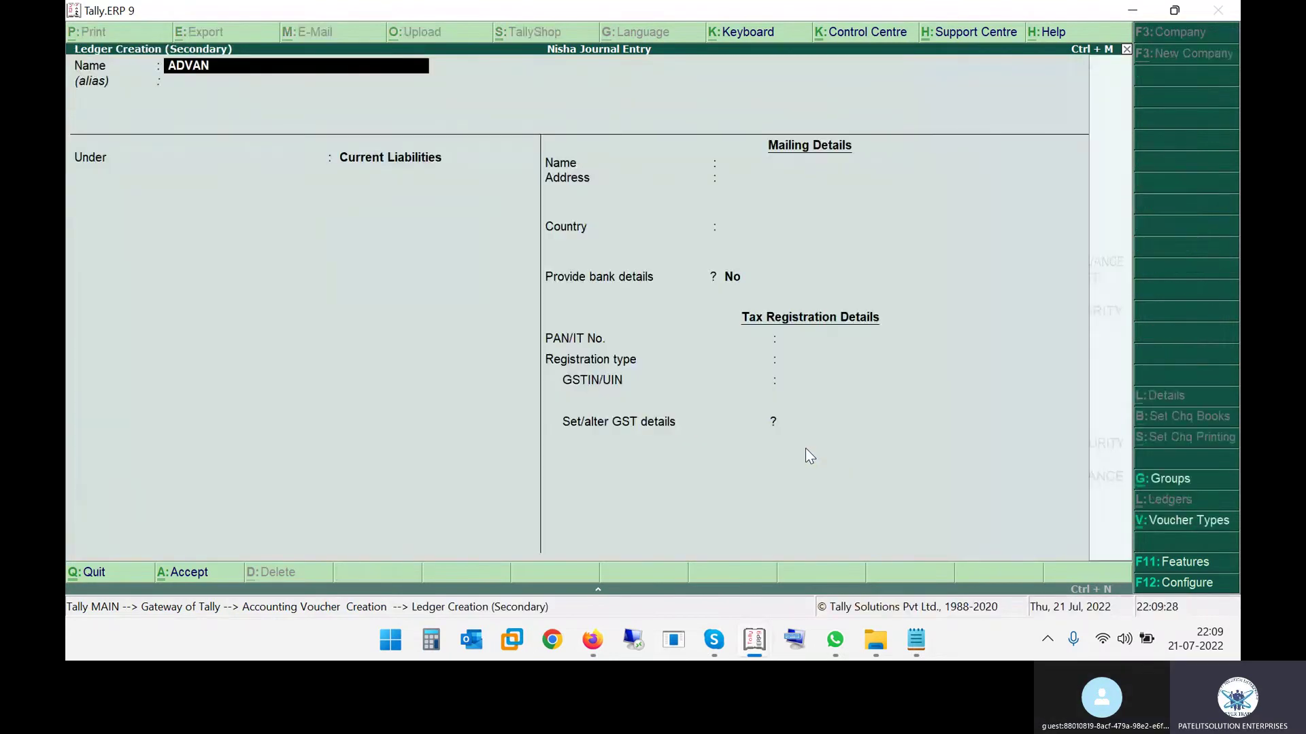
key(alt+Tab)
key(alt+Tab)
text(RAVINDRA)
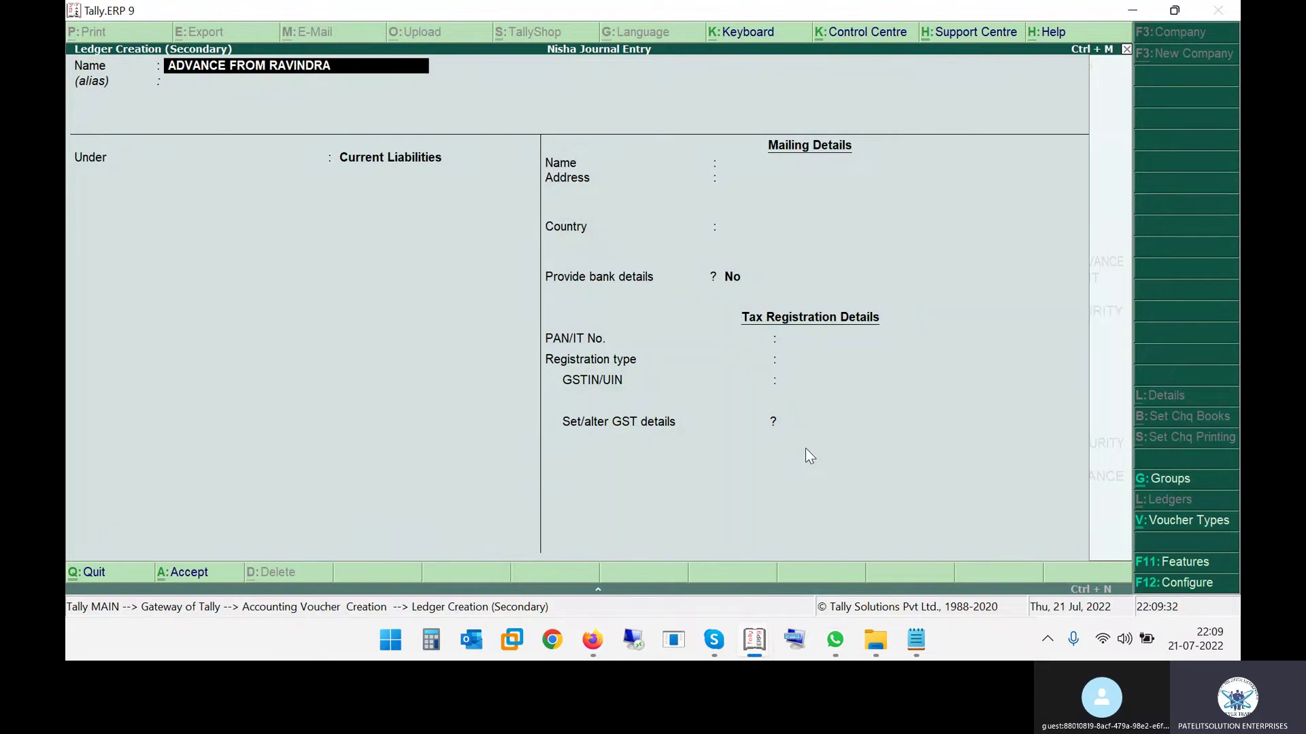
Keep the third advance ledger under Current Liabilities with India, Madhya Pradesh and Regular registration, leave GST details at No, and save it.
key(Return)
key(Return)
key(Return)
key(Return)
key(Return)
key(Return)
key(Return)
key(Return)
key(Return)
key(Return)
key(Return)
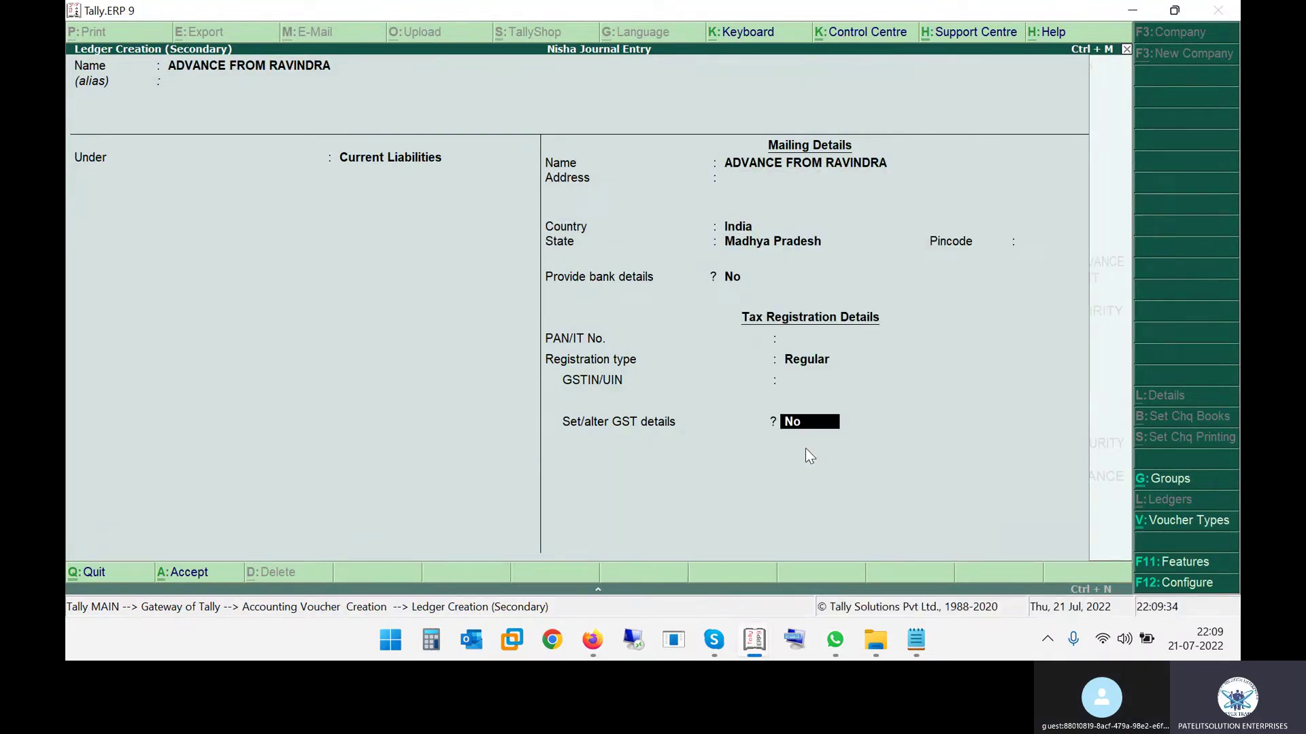
key(Return)
key(Return)
key(Return)
key(Return)
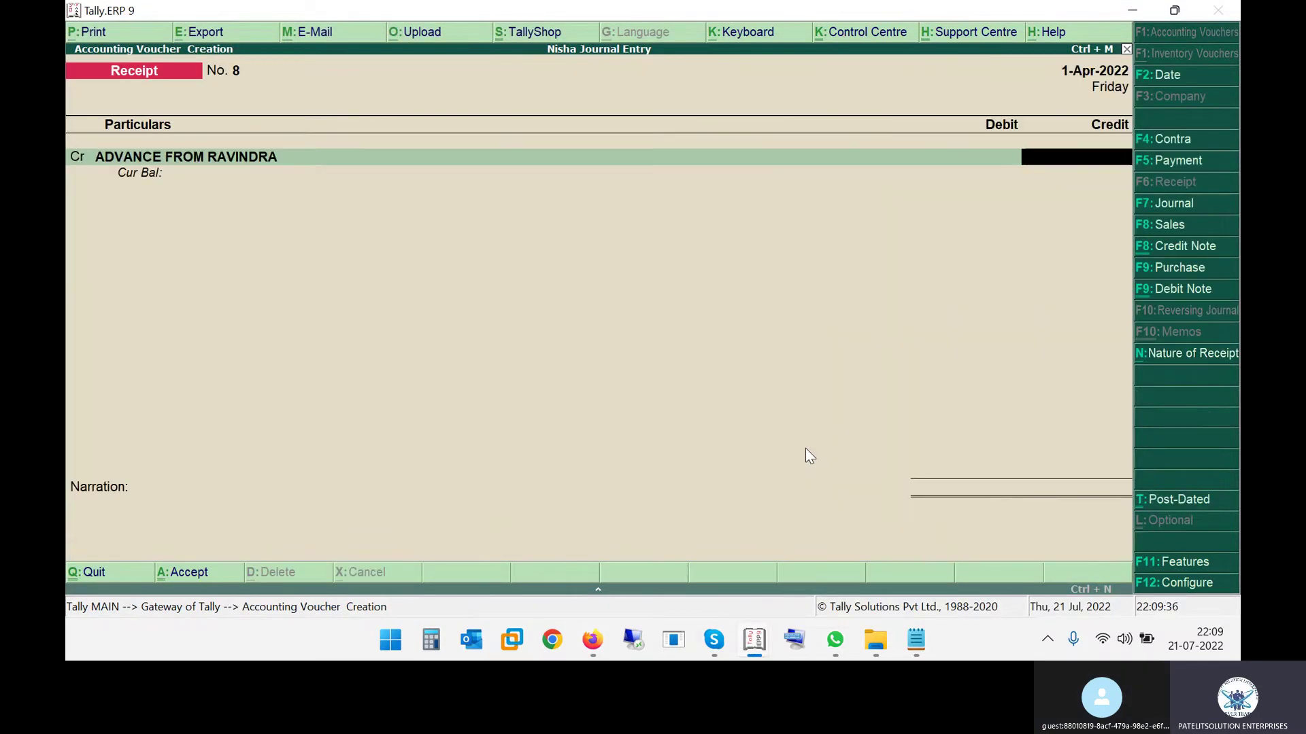
Credit the third payer's advance ledger with 7500 in the Receipt voucher, checking the amount in All Account.pdf.
key(alt+Tab)
key(alt+Tab)
text(7500)
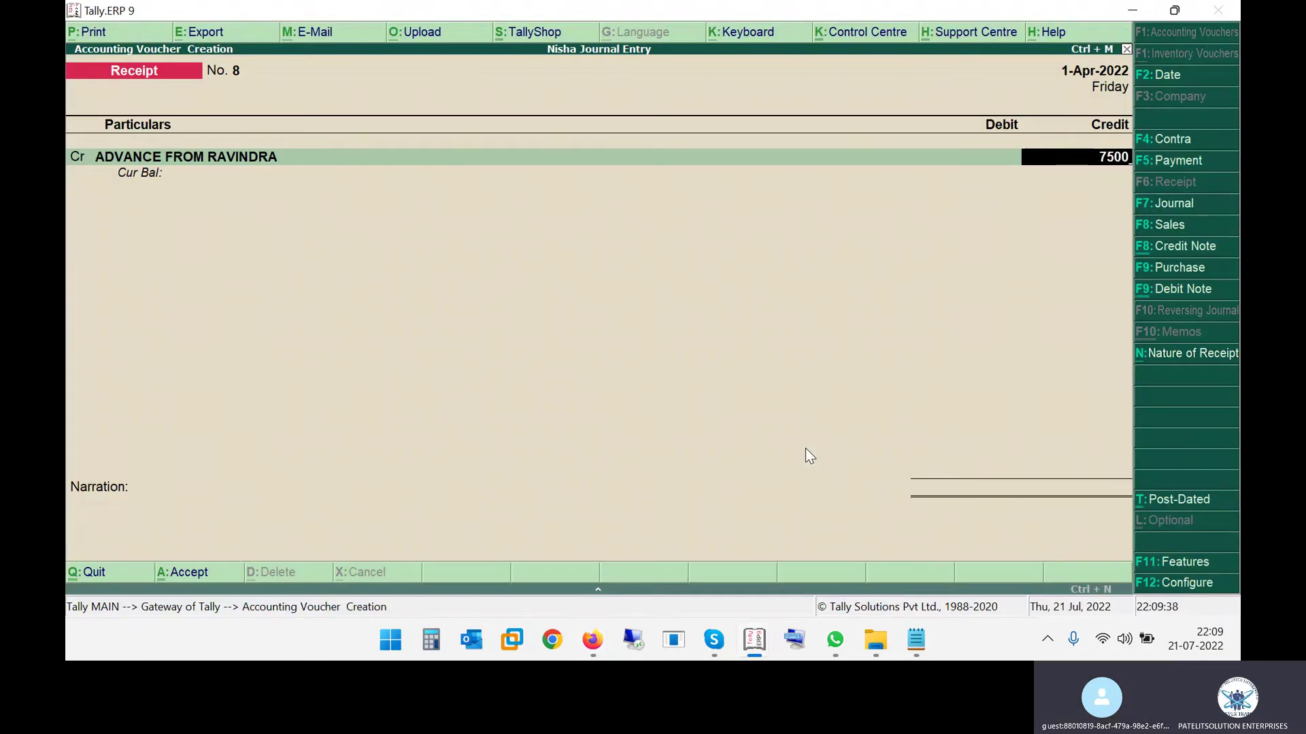
key(Return)
Debit Cash with 7,500, leave the narration empty and accept the Receipt voucher.
text(cash)
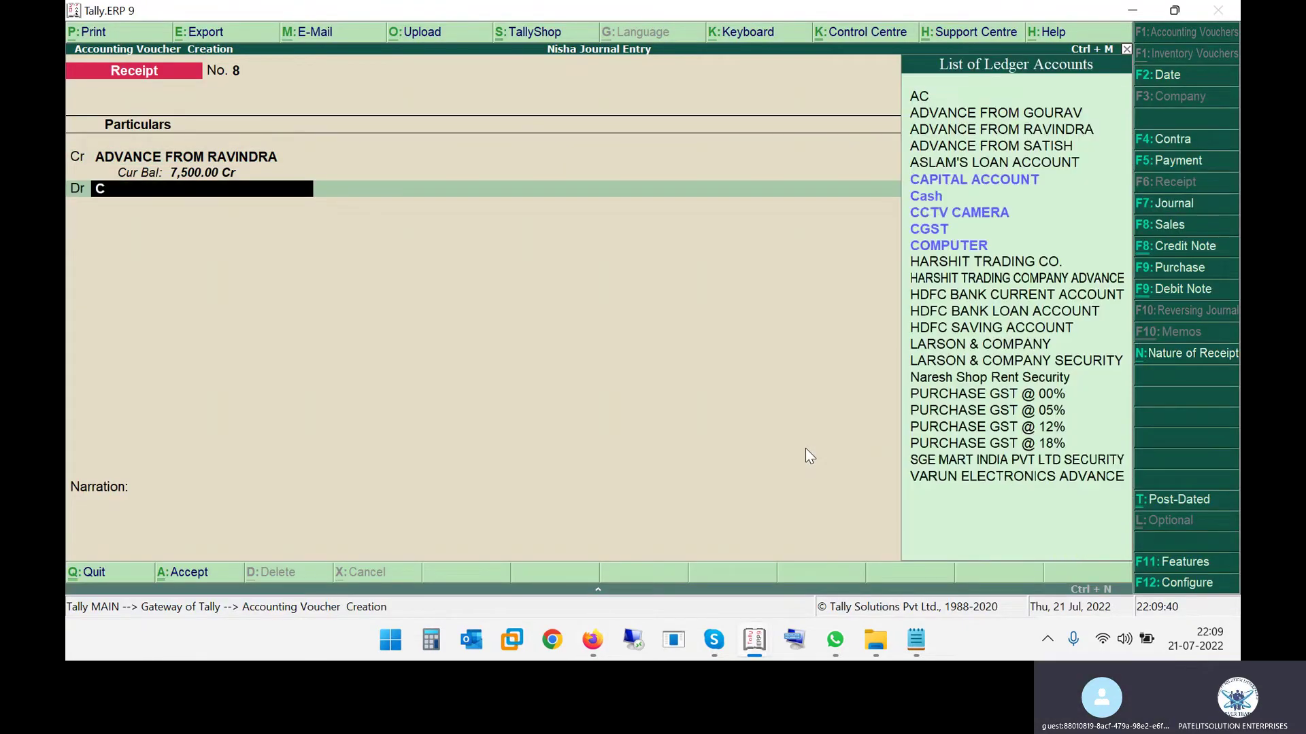
key(Return)
key(Return)
key(Return)
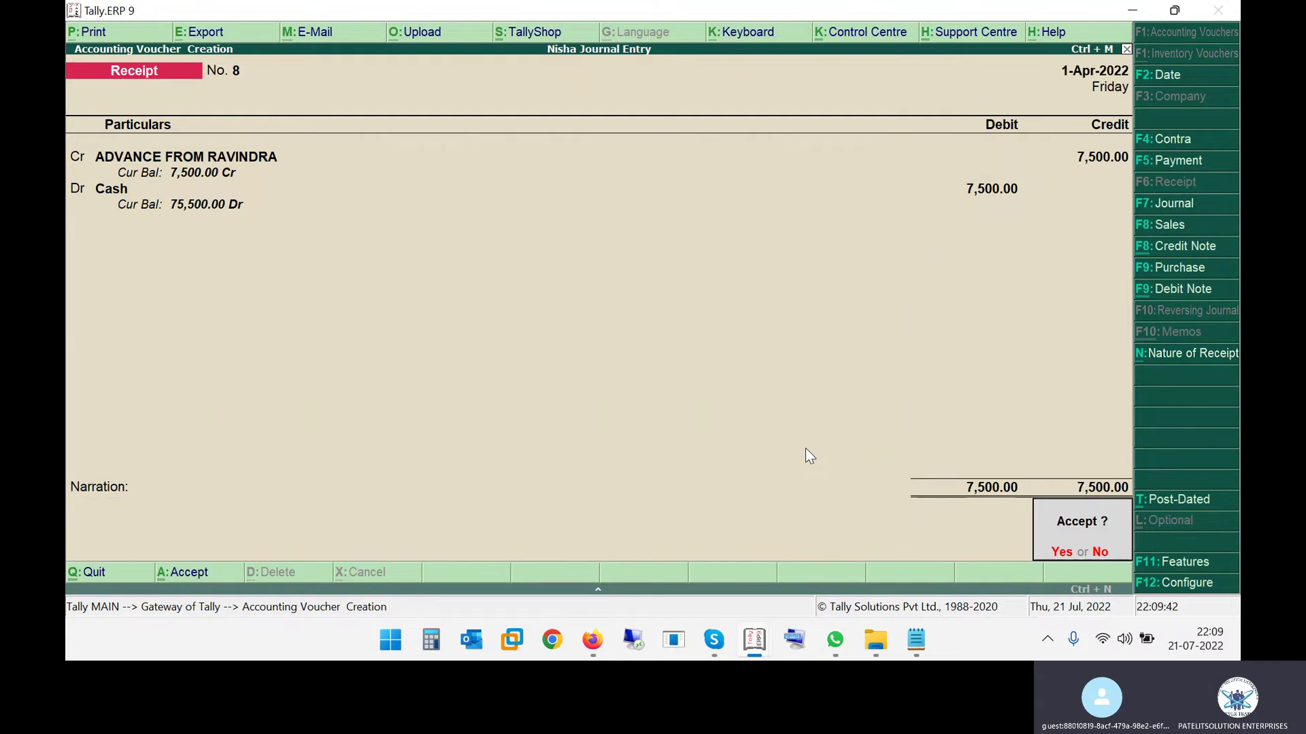
key(Return)
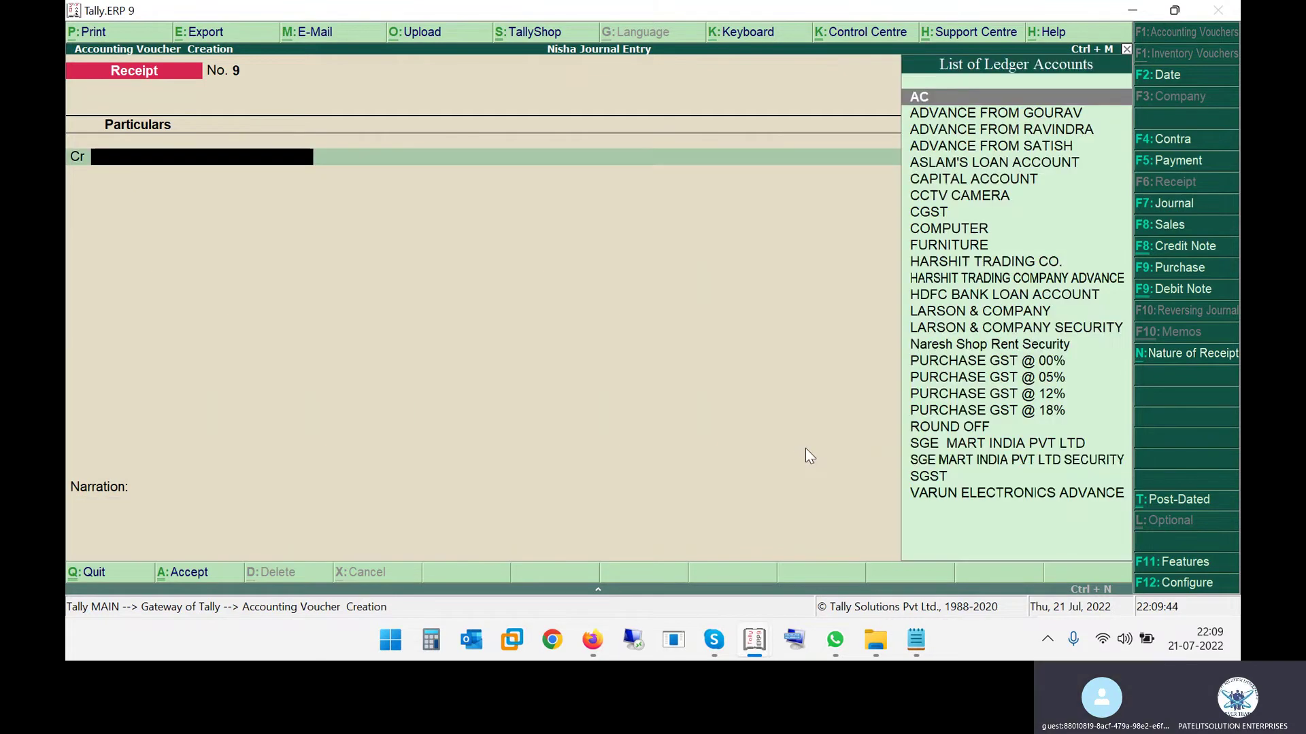
Leave voucher entry, open the Balance Sheet in detailed view and select Cash-in-Hand under Current Assets.
key(Escape)
key(Return)
key(Escape)
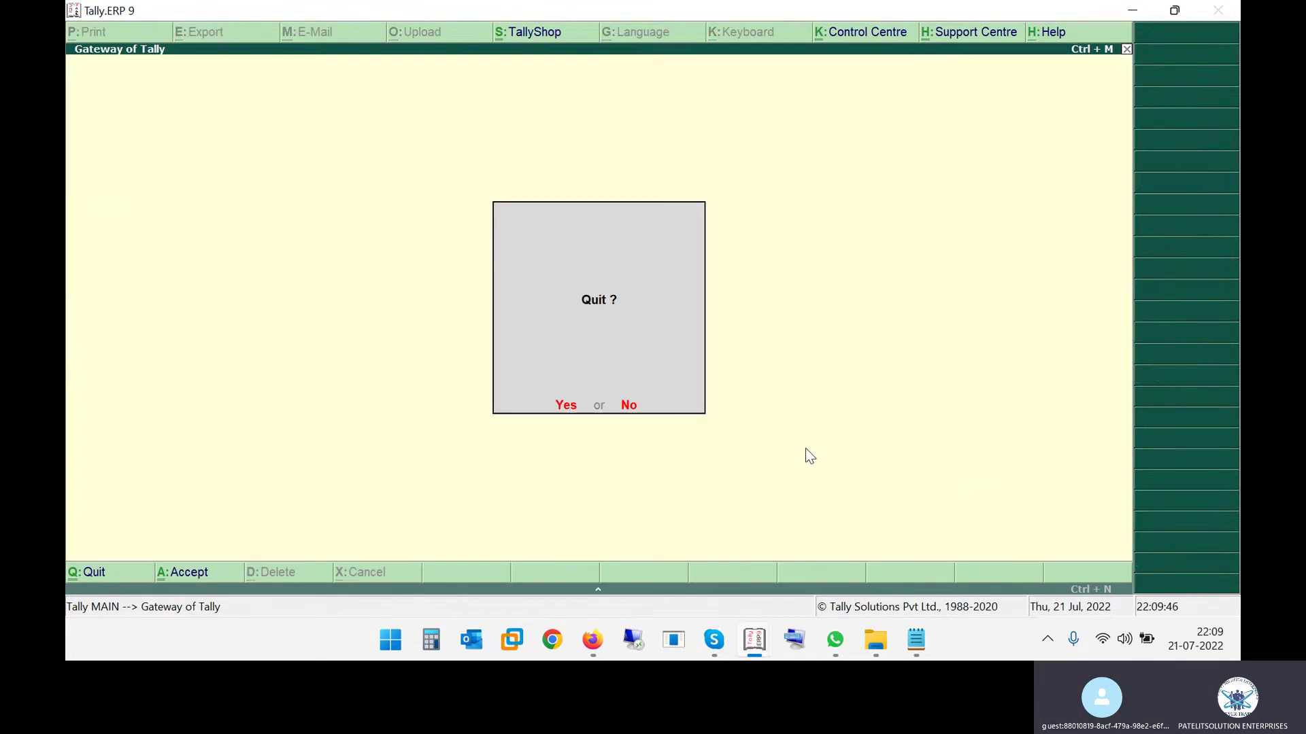
key(Escape)
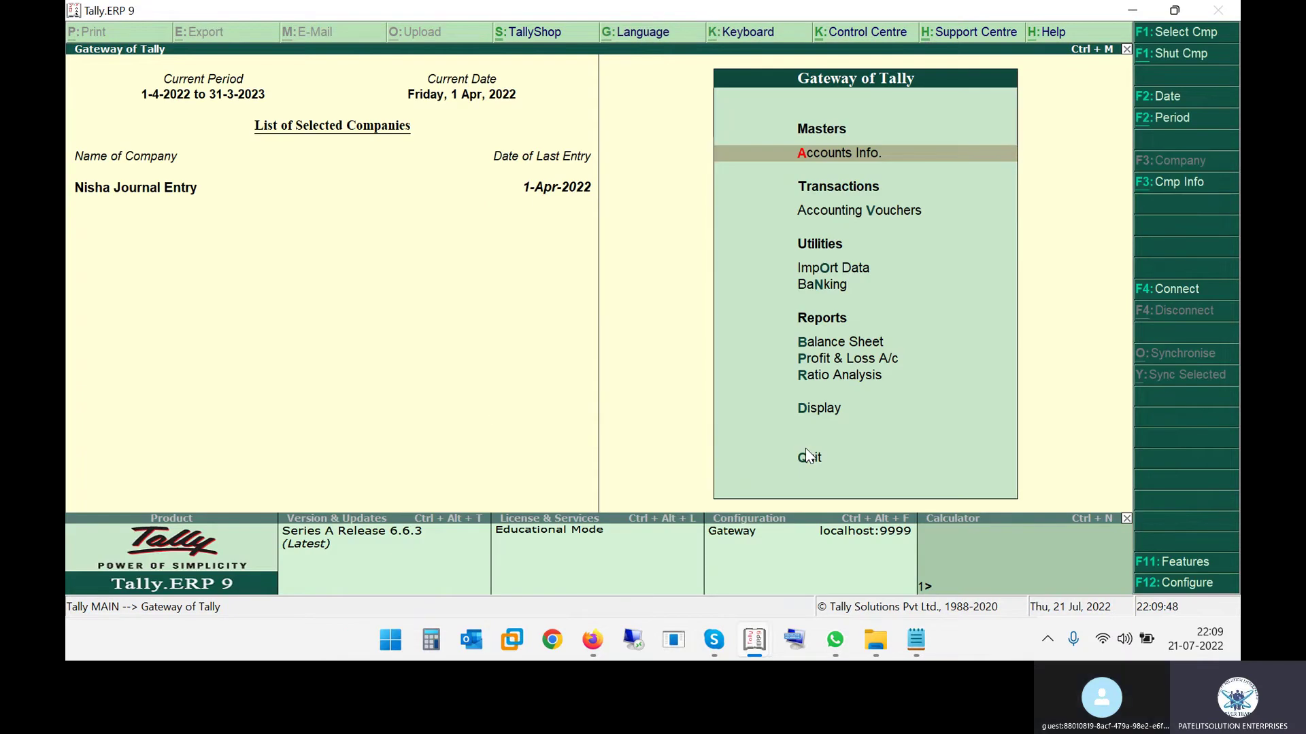
key(b)
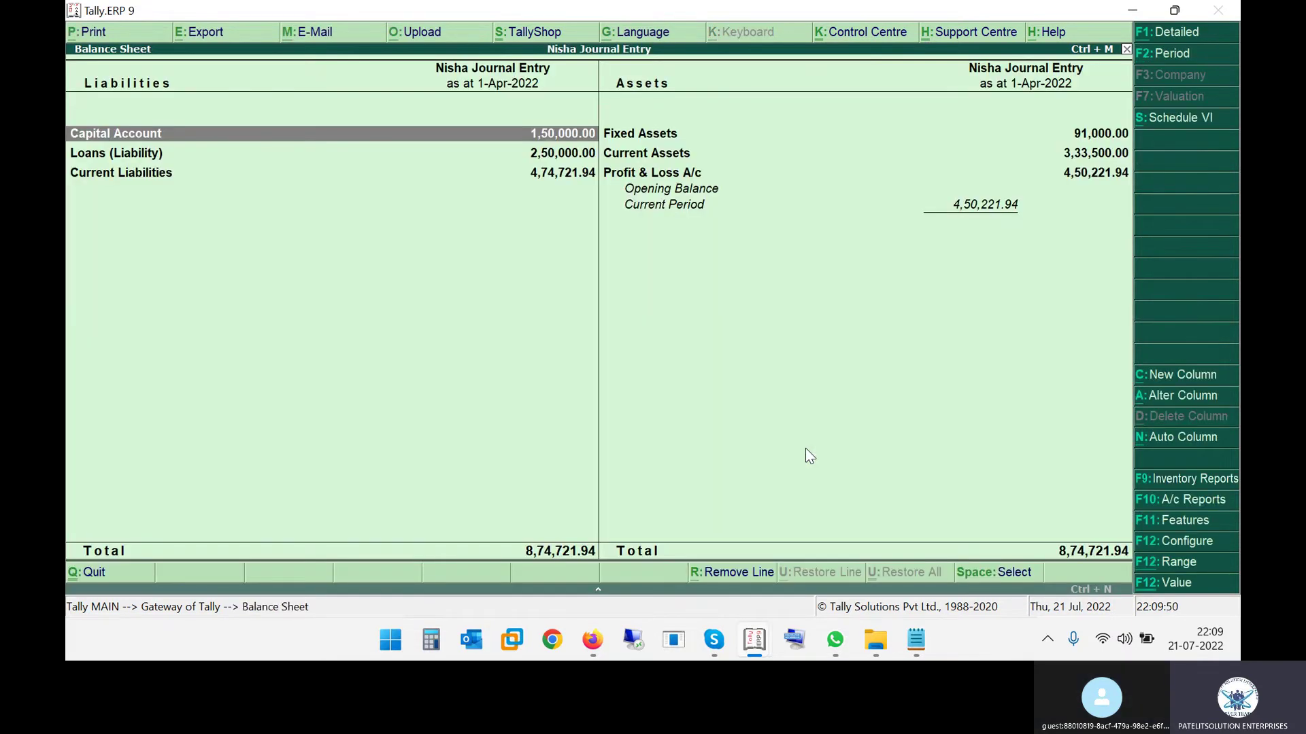
key(alt+F1)
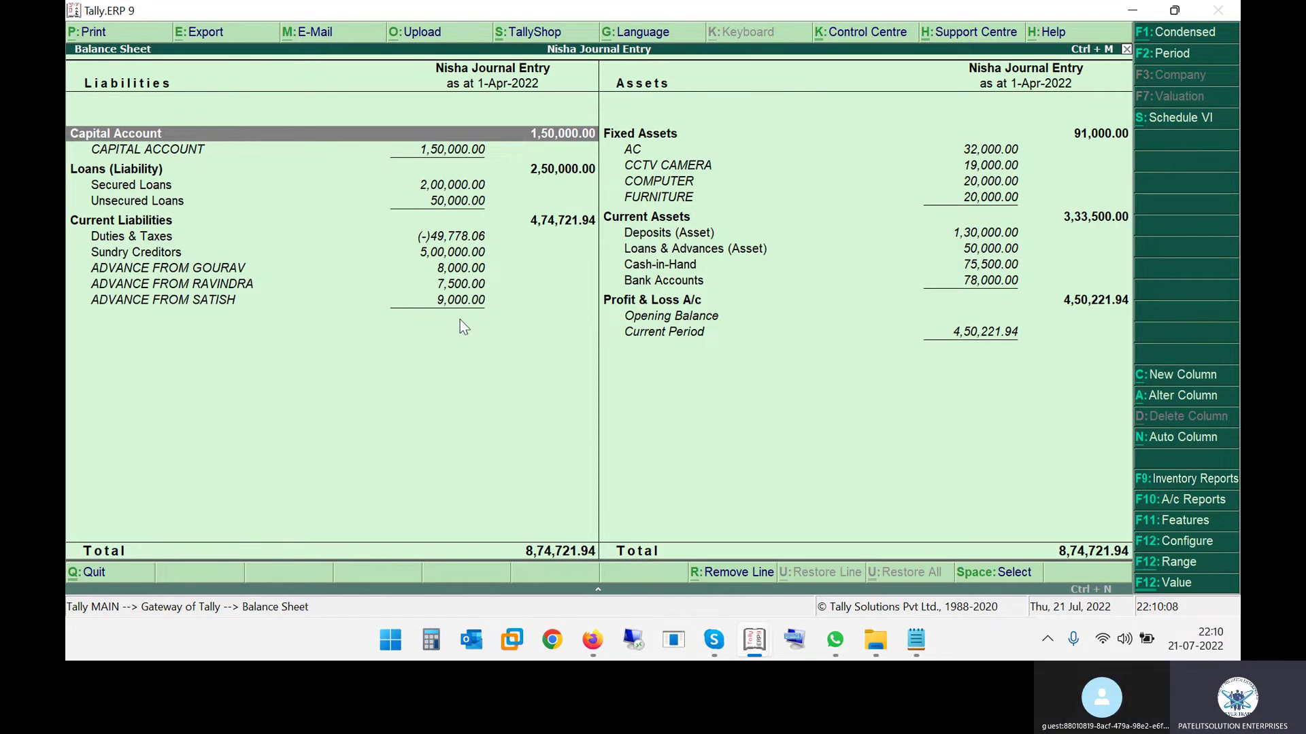
click(689, 269)
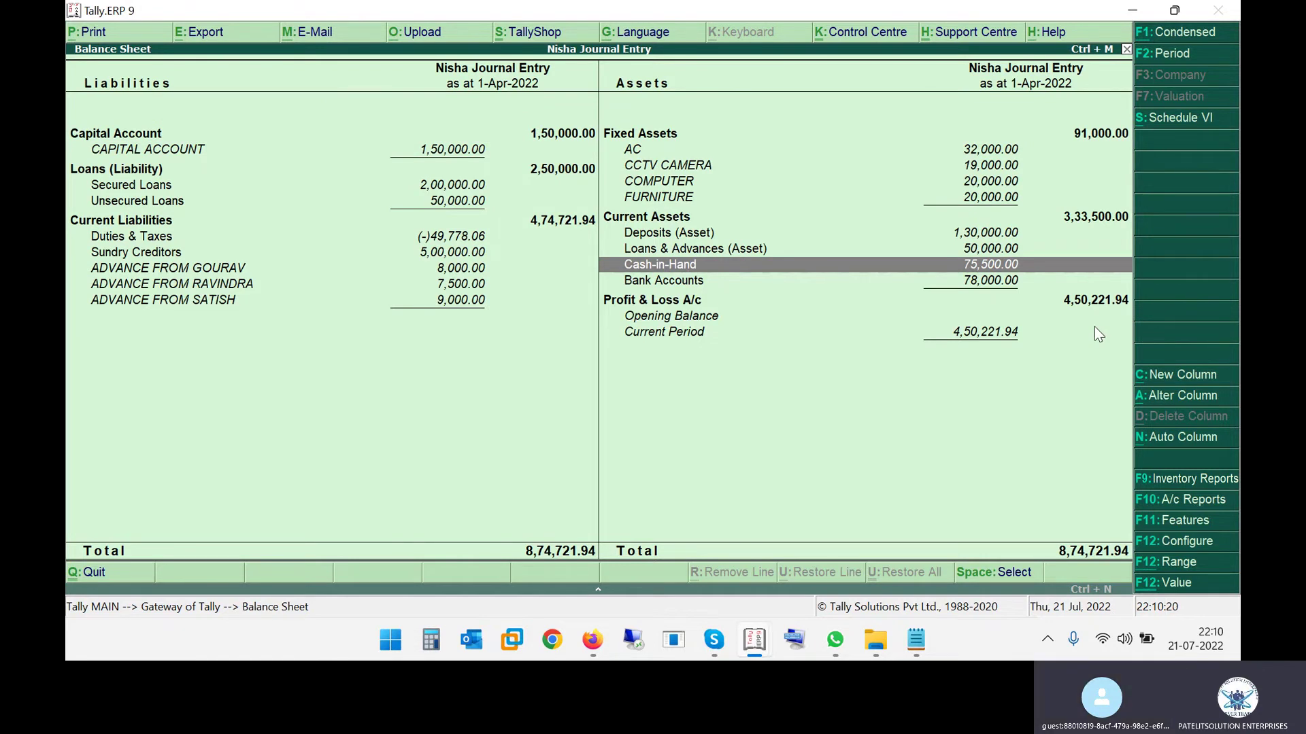
Drill down from the 8,000 advance ledger under Current Liabilities through its April vouchers to the Receipt voucher.
key(Left)
key(Down)
key(Return)
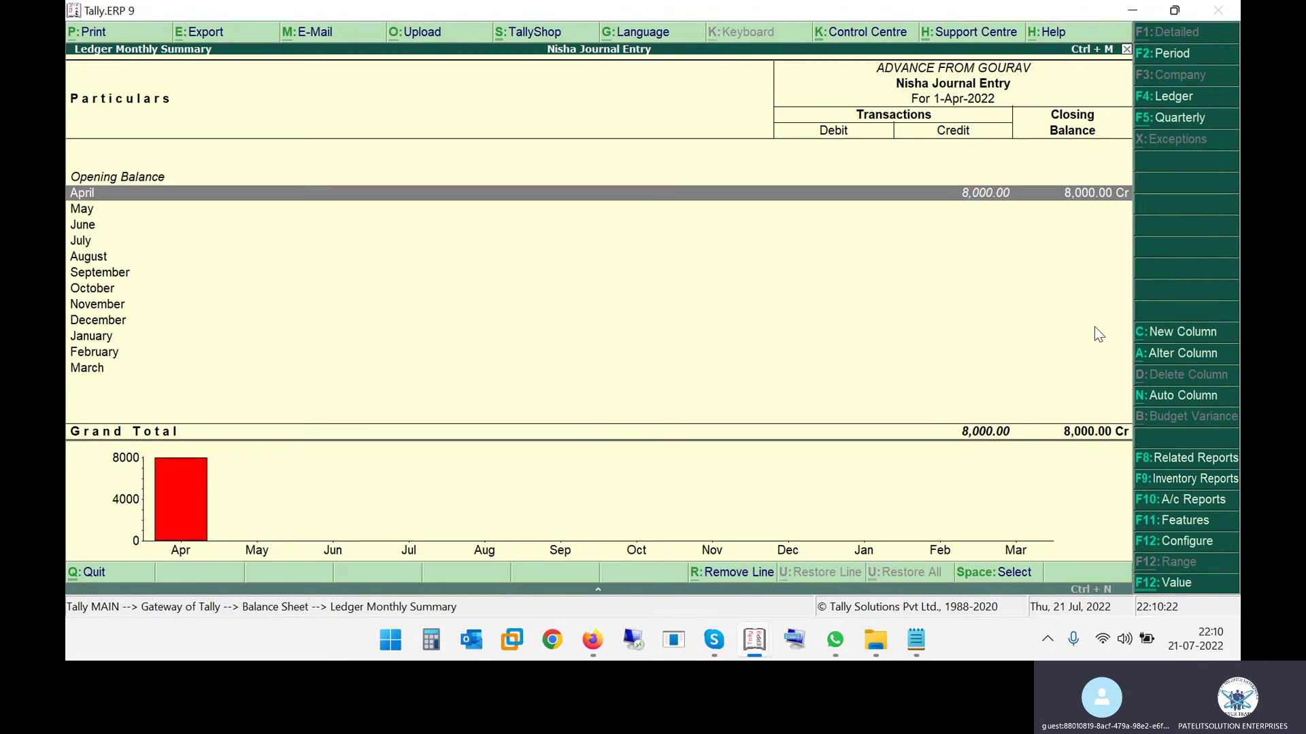
key(Return)
key(Return)
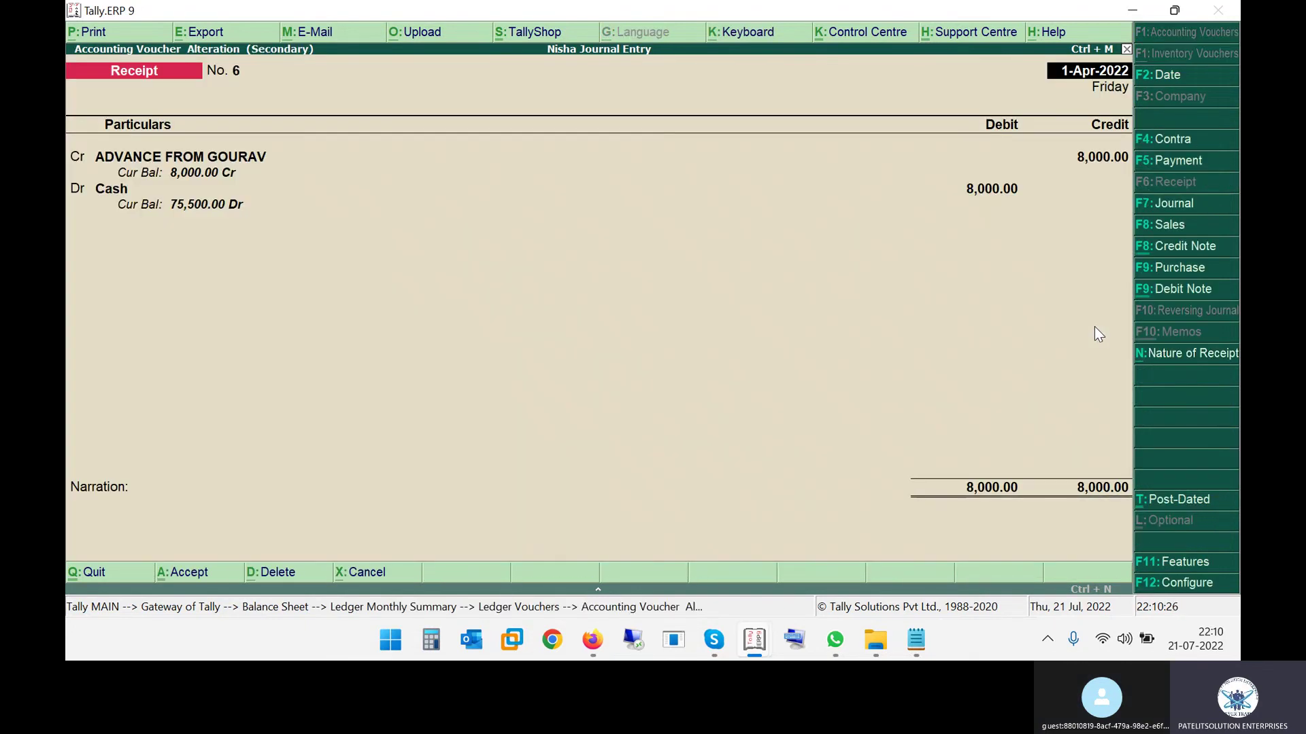
Quit the Receipt voucher without altering it, then close the ledger reports and the Balance Sheet.
key(Escape)
key(Return)
key(Escape)
key(Escape)
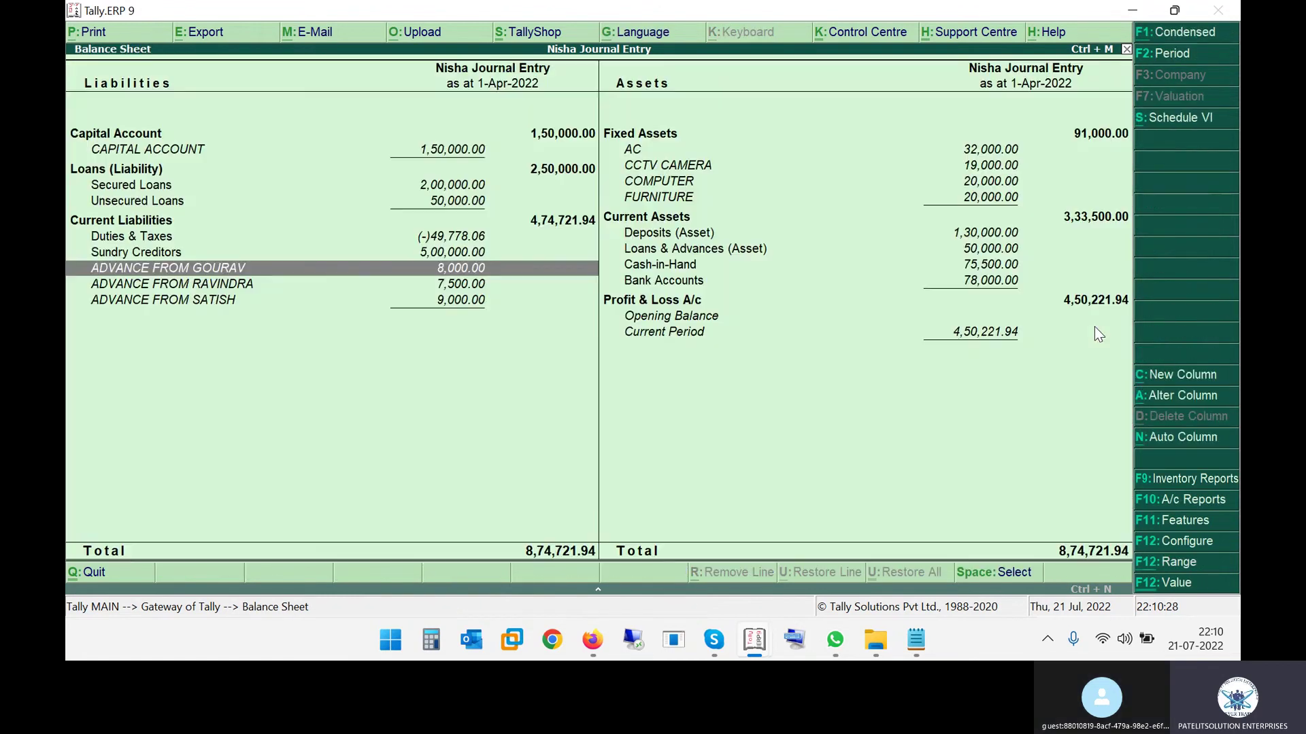
key(Escape)
key(Escape)
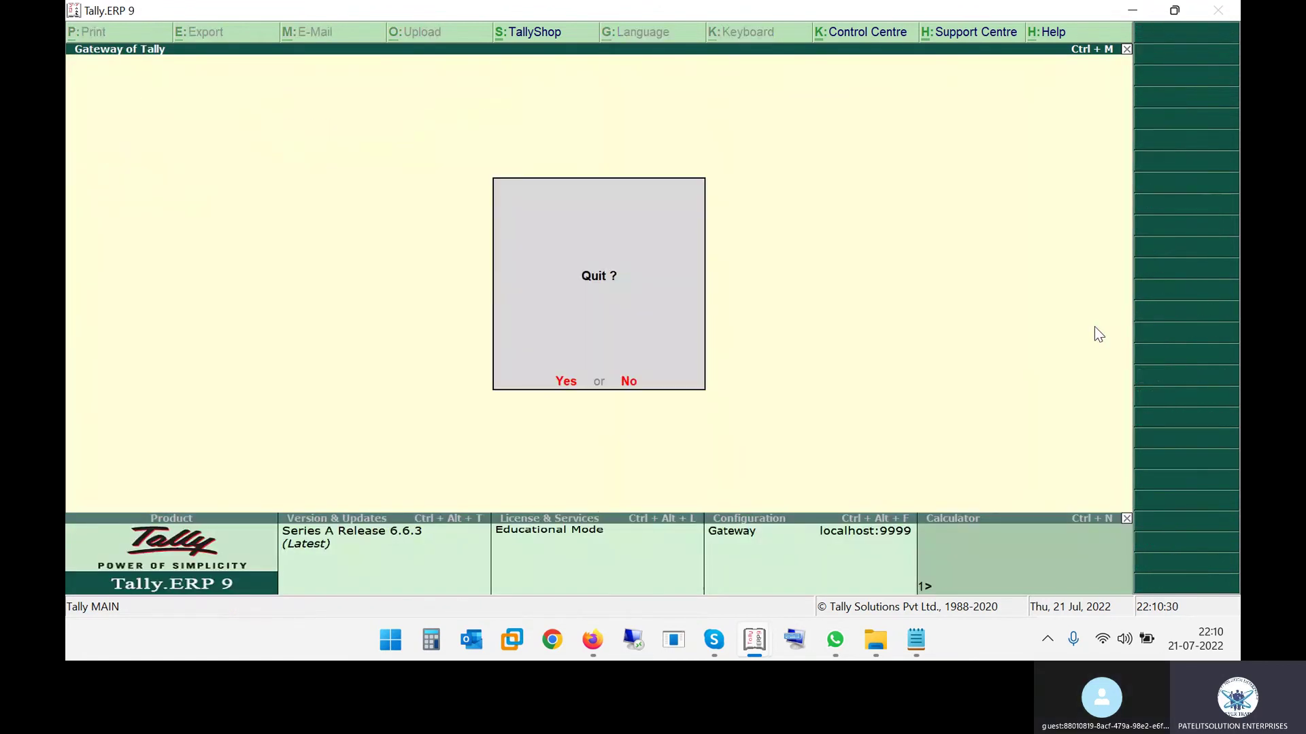
Switch to All Account.pdf and review the entries from Sundry Creditors and Current Liability to the Sundry Debtors / Sales Accounts heading.
key(alt+Tab)
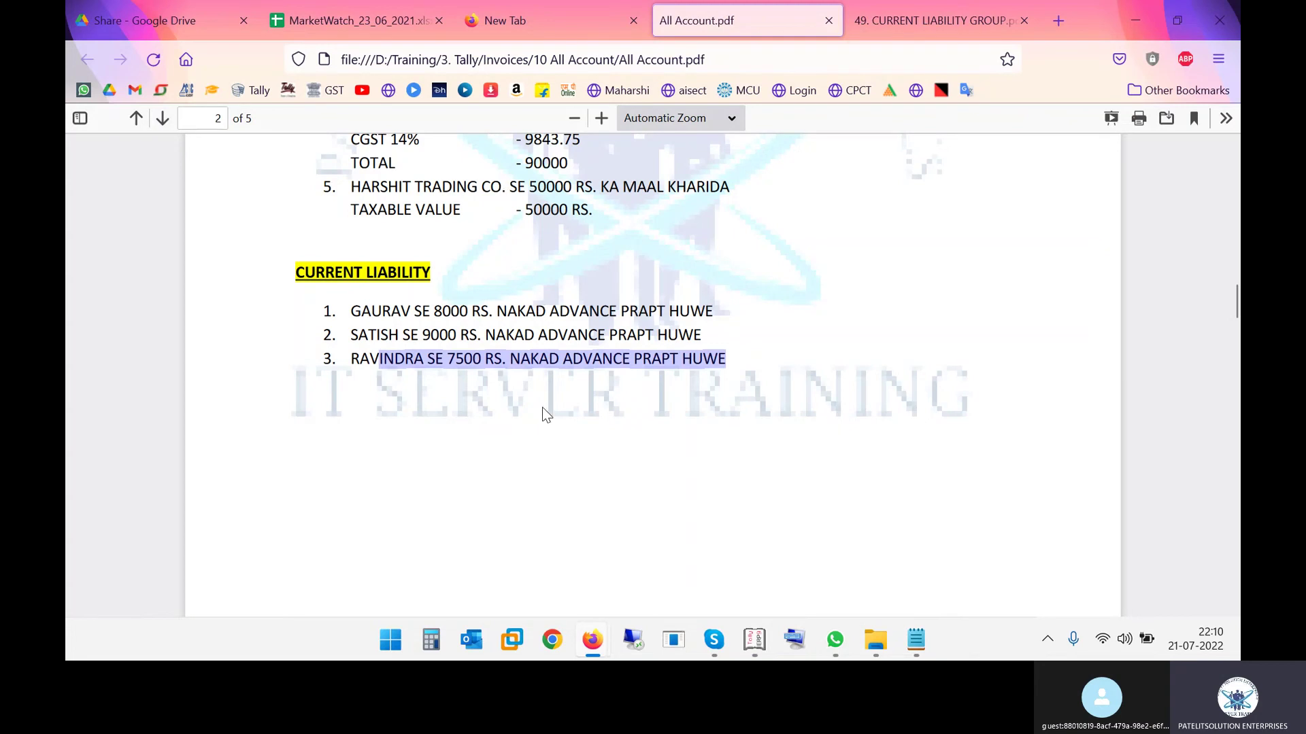
scroll(544, 412, up, 8)
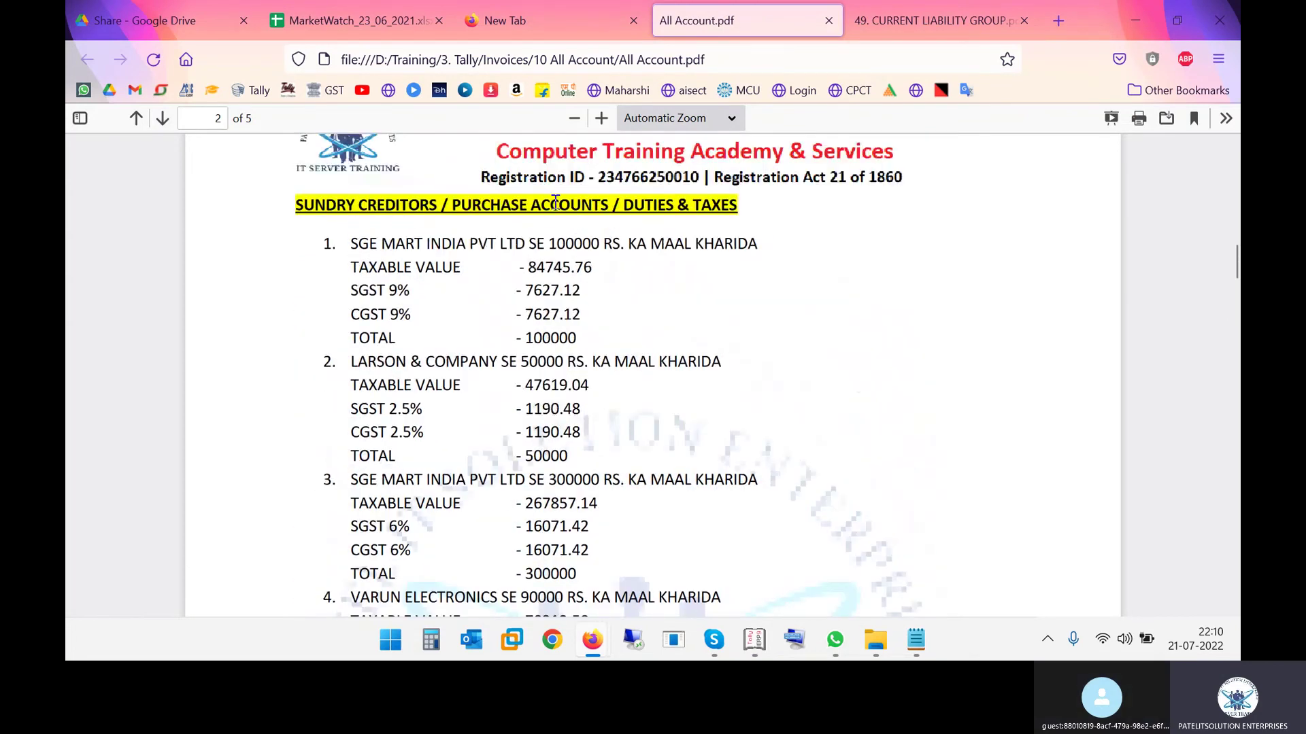
scroll(597, 207, down, 4)
scroll(386, 398, down, 4)
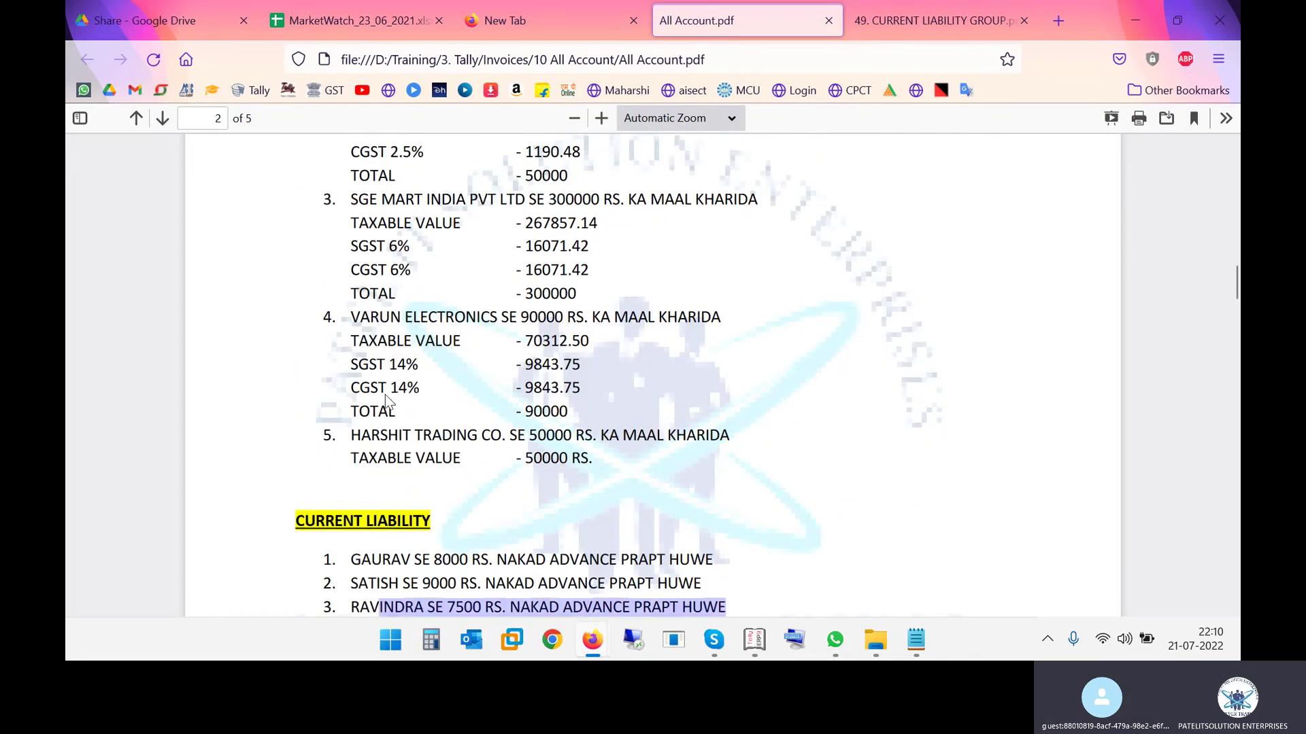
scroll(385, 302, down, 5)
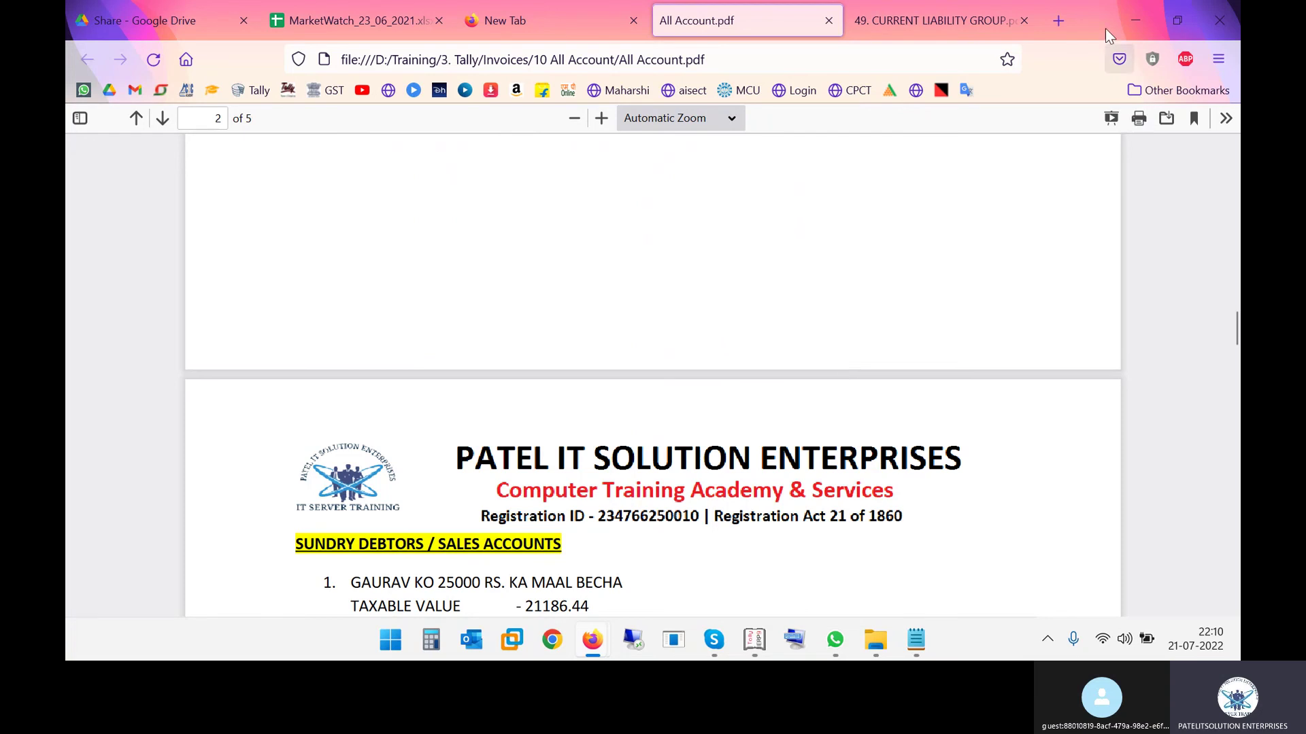
Minimize the browser and switch to the Skype meeting window.
click(1125, 10)
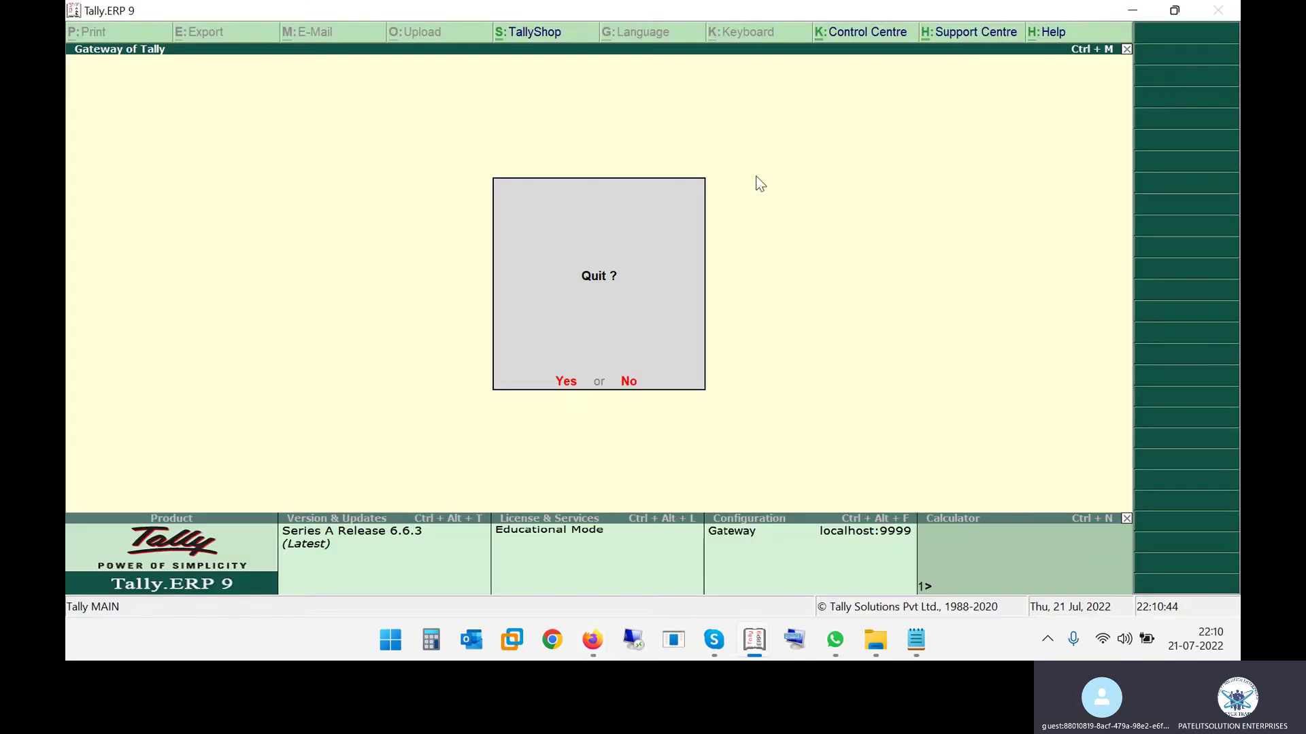
click(713, 639)
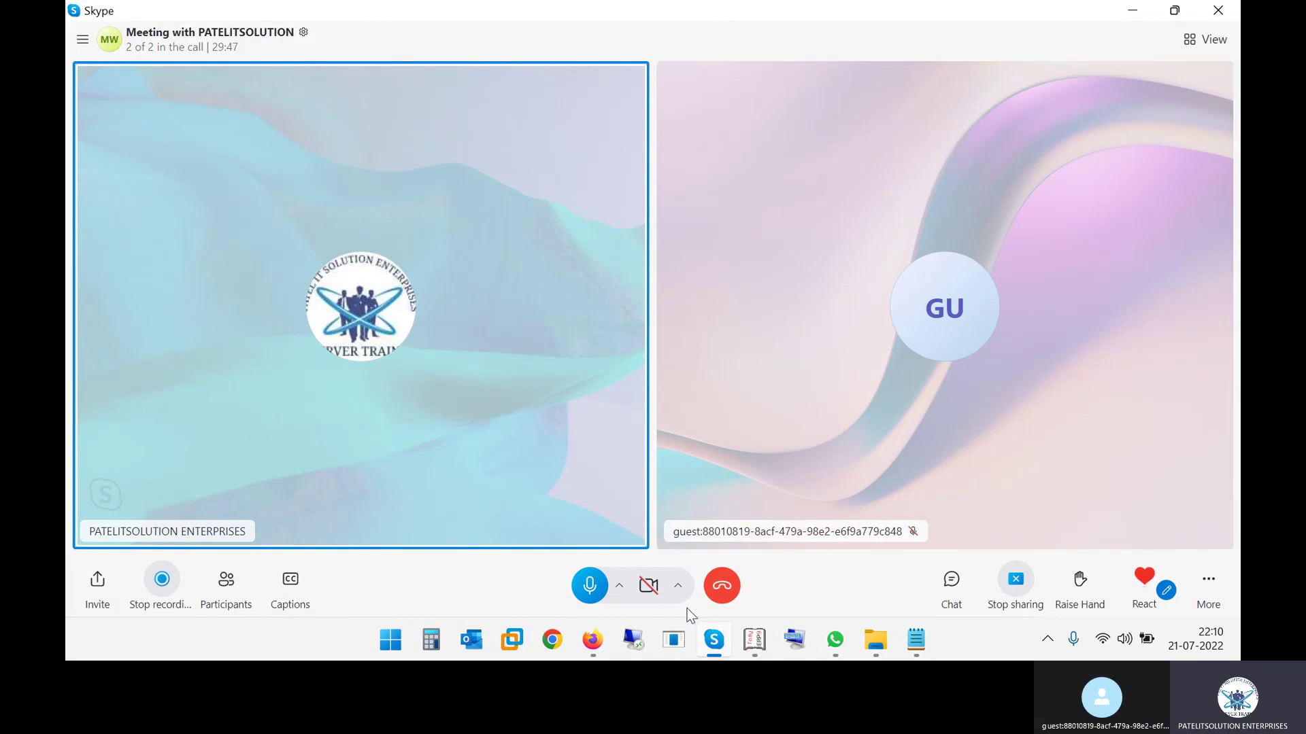